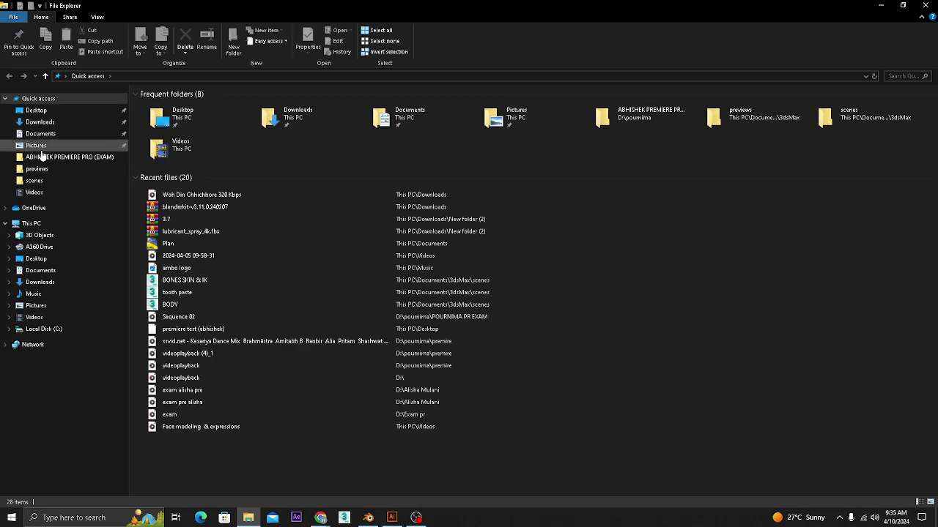
- Place the desktop-wallpaper anime city street image from the Pictures folder onto the centre of the Illustrator artboard
click(36, 145)
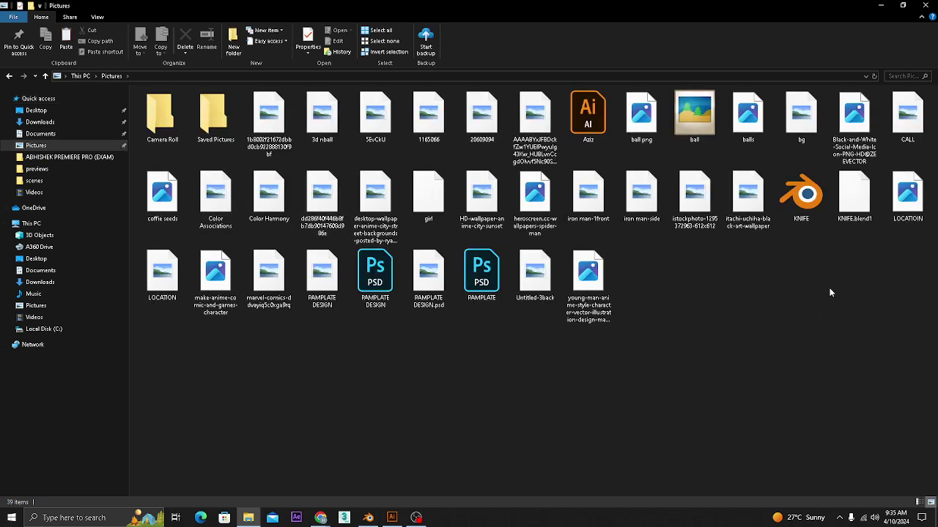
drag(376, 189, 428, 288)
key(alt+Tab)
click(638, 345)
drag(677, 264, 671, 256)
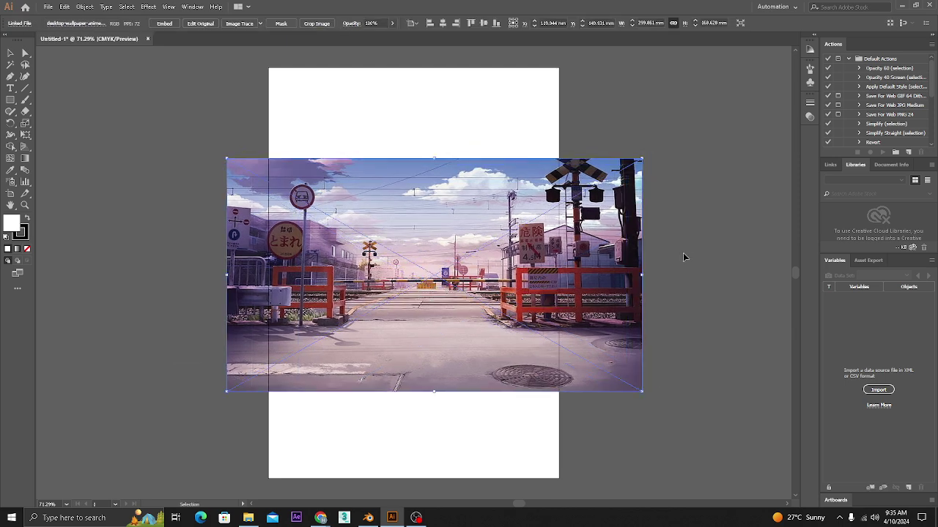
click(672, 256)
- Draw a white-filled circle about 92 mm in diameter over the middle of the street image with the Ellipse tool
click(14, 102)
drag(15, 104, 49, 125)
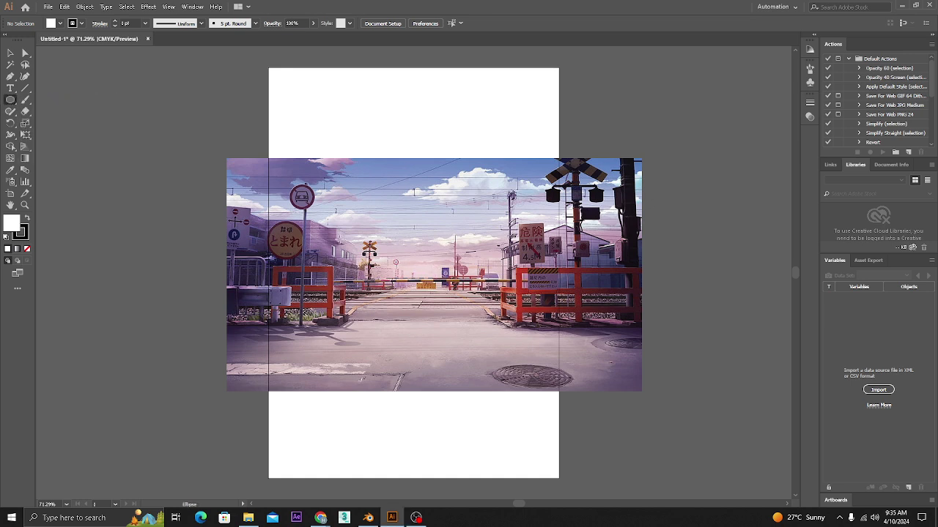
mouse_move(433, 293)
mouse_down()
mouse_move(499, 325)
mouse_move(446, 303)
mouse_up()
key(v)
click(639, 412)
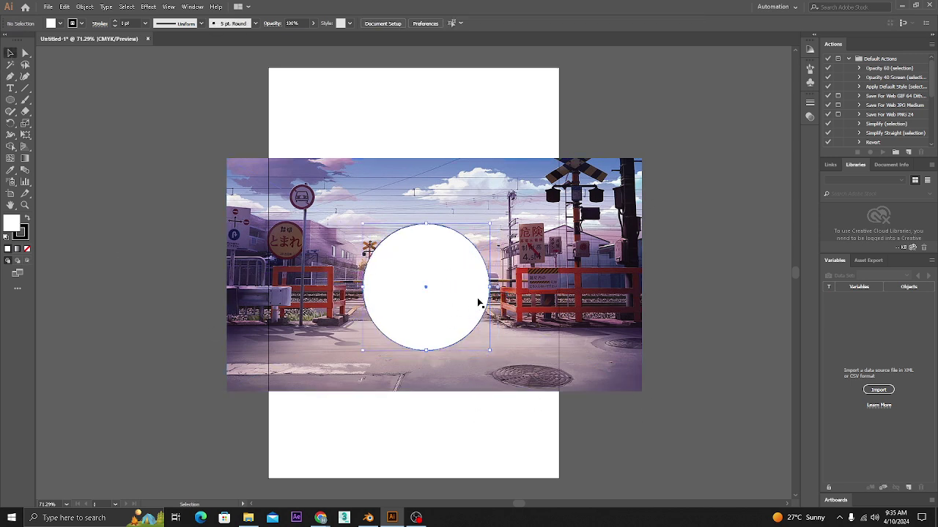
click(510, 230)
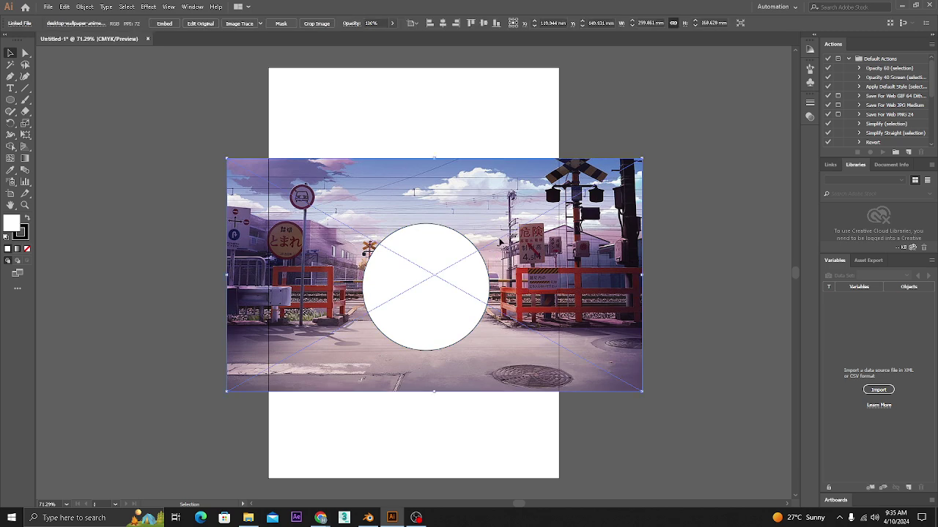
click(677, 296)
- Select the circle together with the street image and make a clipping mask from them
drag(460, 400, 395, 300)
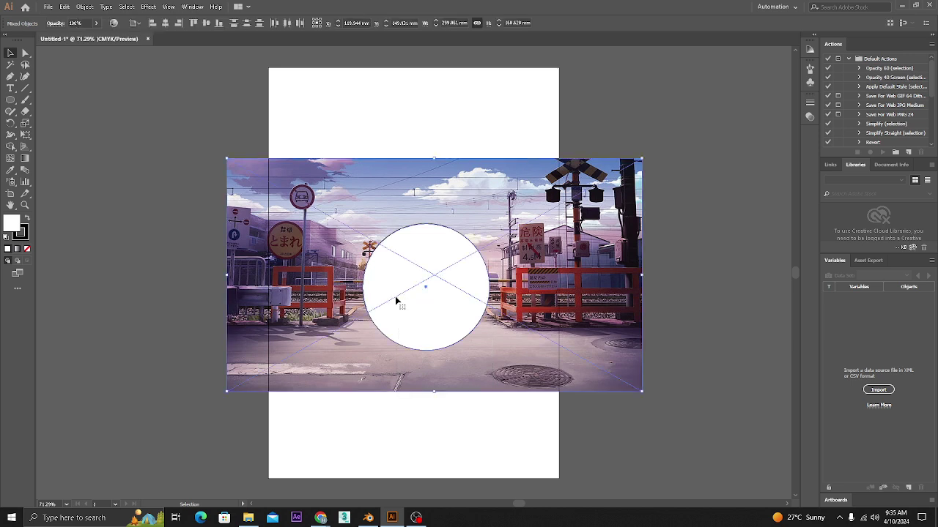
click(85, 6)
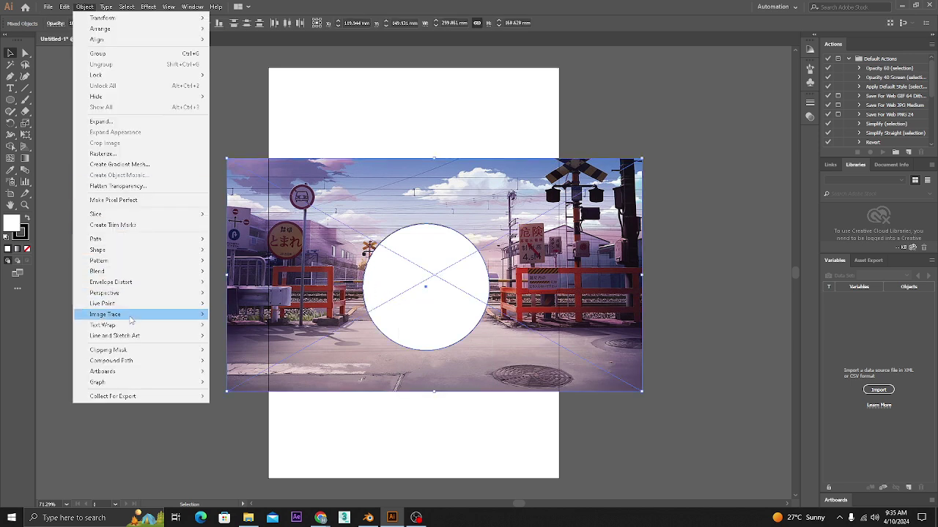
mouse_move(137, 352)
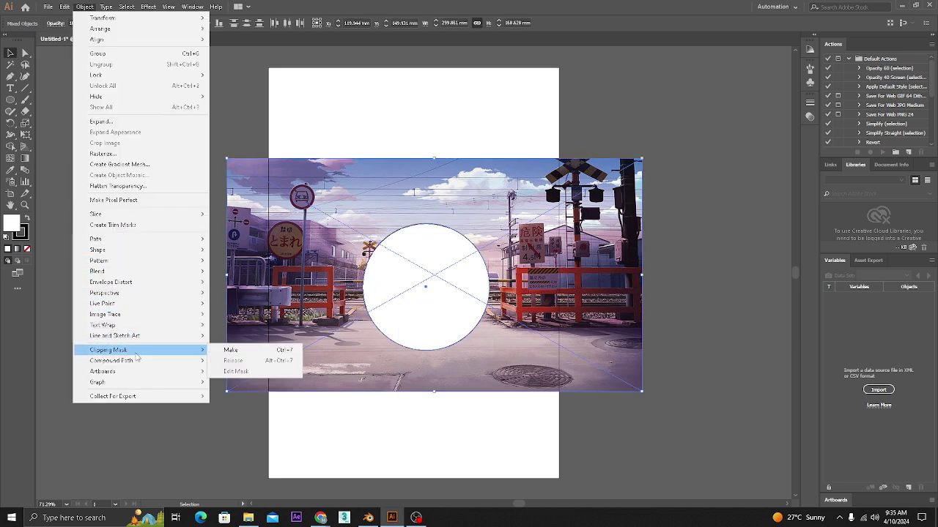
click(298, 353)
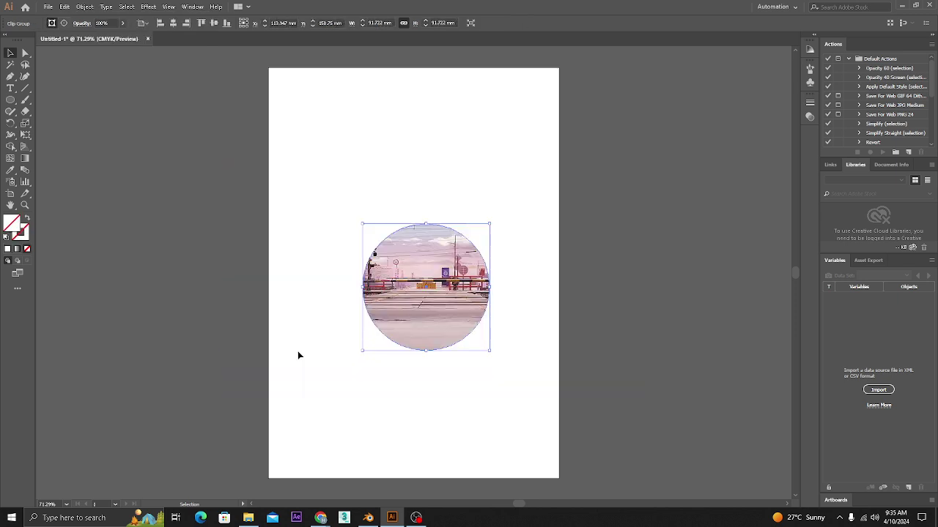
click(421, 398)
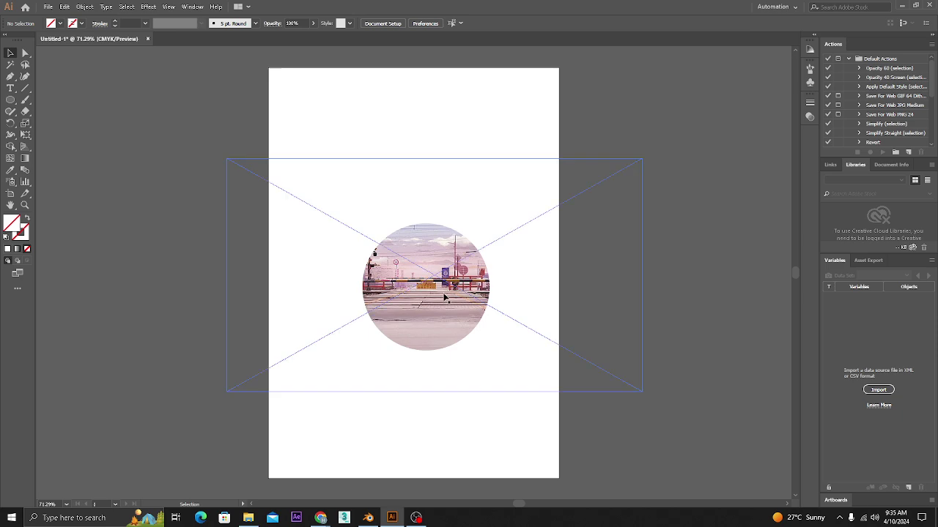
- View the artwork at 100% and reposition the clipped circle towards the upper left of the artboard
key(ctrl+1)
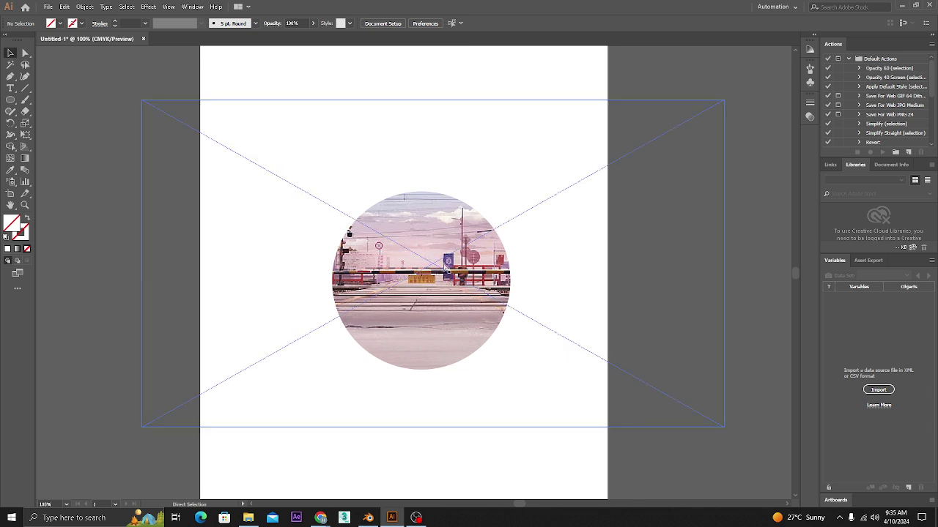
drag(398, 306, 364, 229)
click(566, 408)
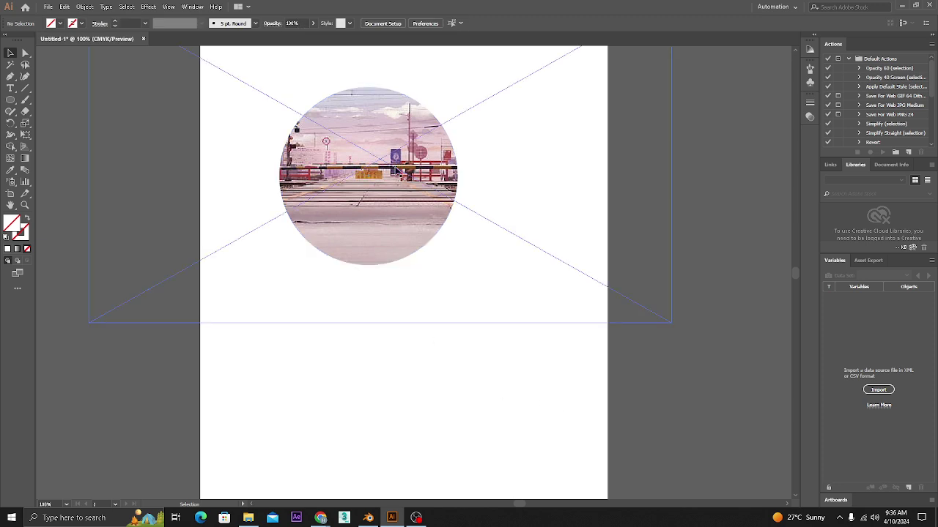
drag(384, 201, 379, 252)
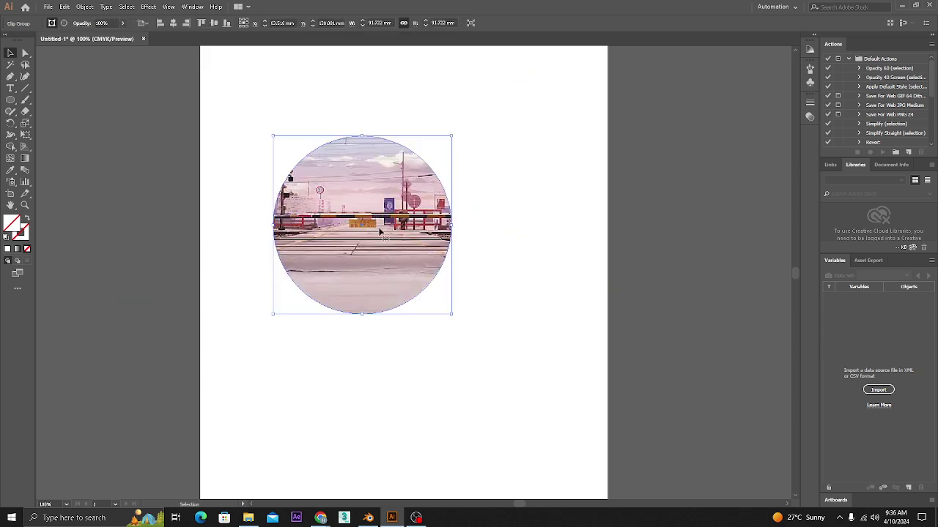
- Edit the clipping mask's contents and shift the image left so the red fence and warning signs fill the circle
click(84, 6)
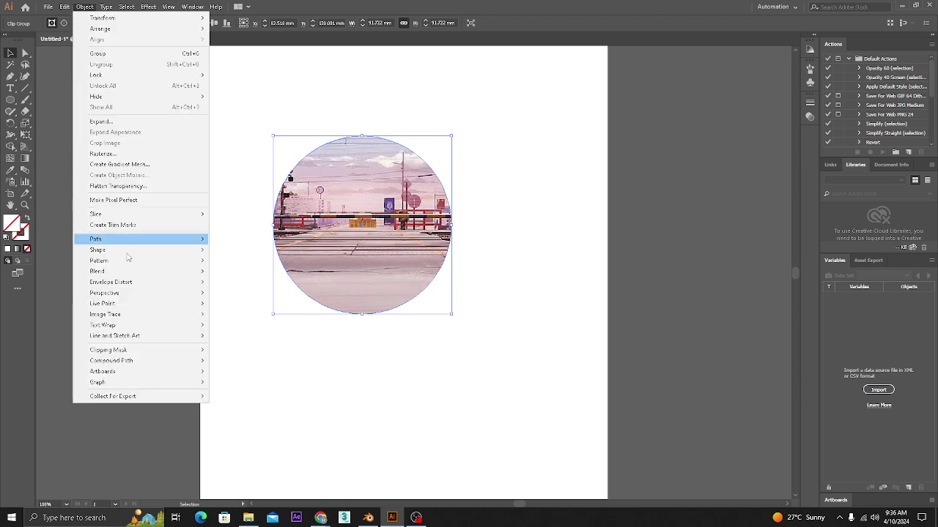
mouse_move(126, 352)
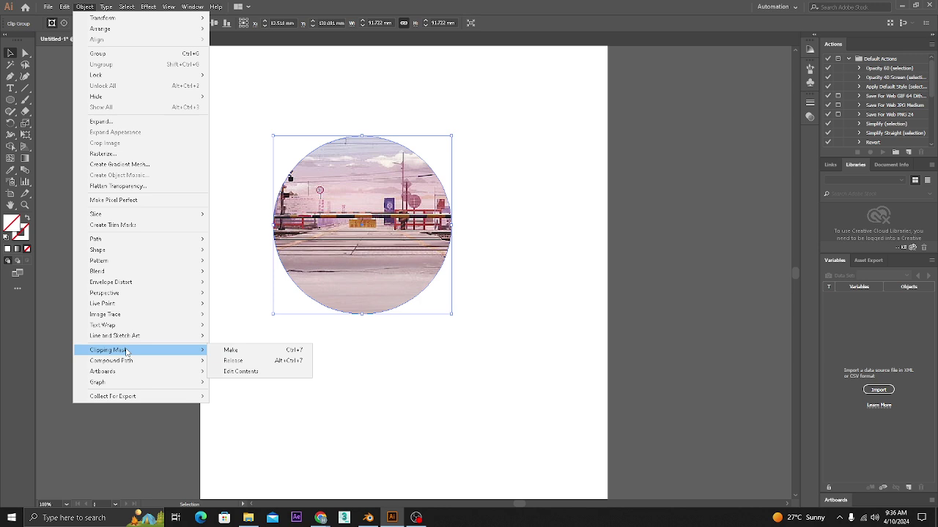
click(263, 376)
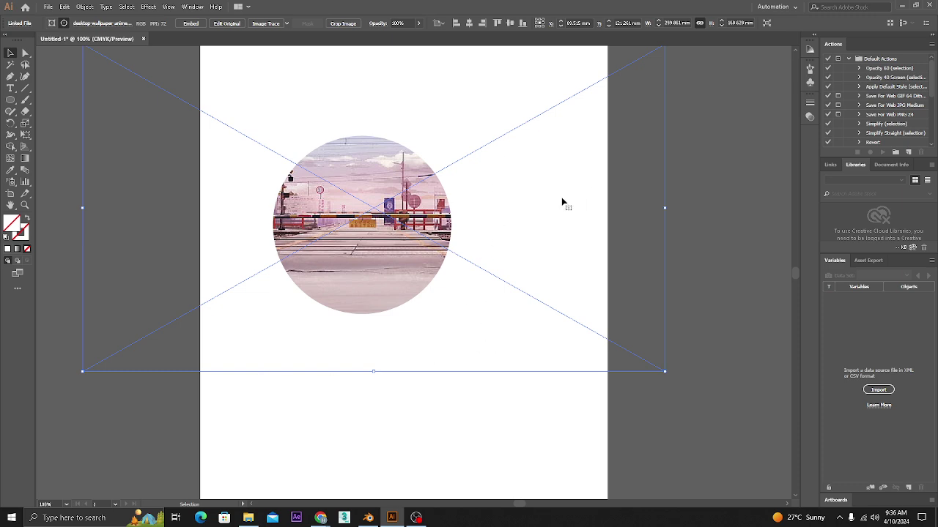
drag(379, 211, 211, 220)
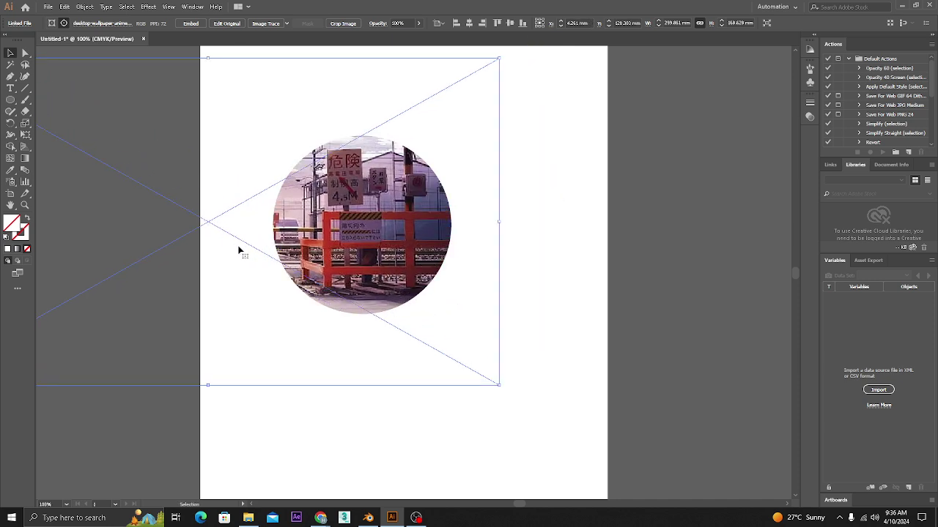
click(554, 225)
- Move the whole clipped circle to the upper-left part of the artboard, leaving free space below it
drag(398, 255, 469, 287)
click(198, 341)
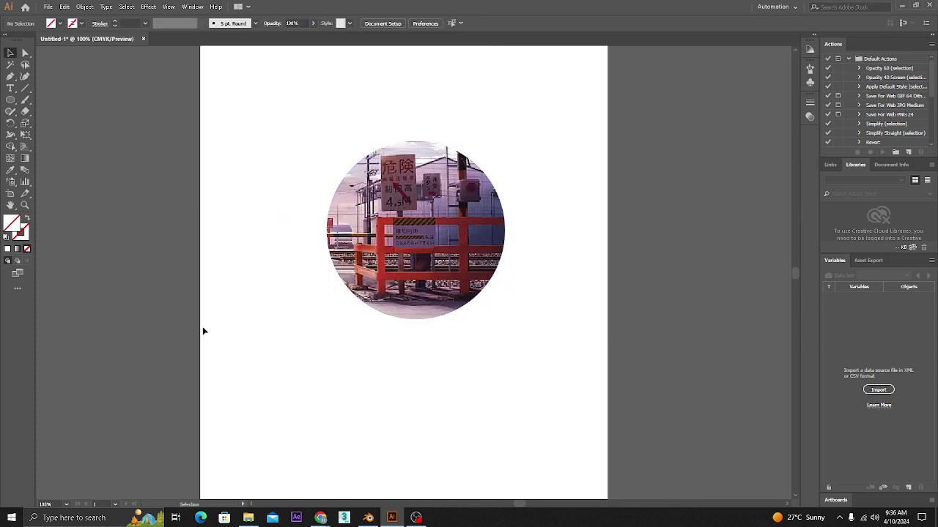
drag(444, 252, 377, 212)
click(86, 134)
- Draw five overlapping circles of different sizes below and right of the clipped image, the largest about 48 mm across
click(10, 99)
drag(400, 327, 475, 401)
mouse_move(513, 317)
mouse_down()
mouse_move(453, 360)
mouse_move(441, 387)
mouse_up()
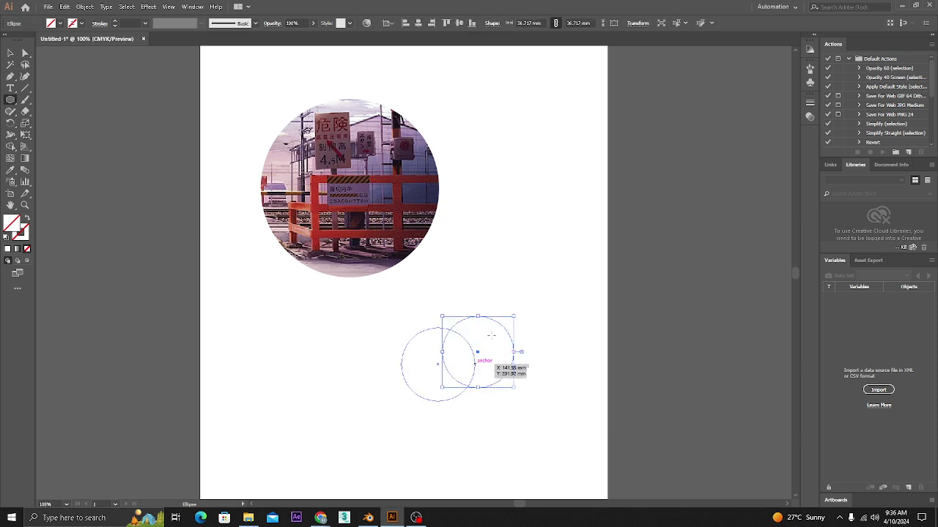
drag(449, 283, 488, 340)
drag(392, 317, 485, 360)
mouse_move(538, 428)
mouse_down()
mouse_move(474, 400)
mouse_move(458, 348)
mouse_up()
- Select all five new circles and give them a dark green stroke of C 82.35, M 44.71, Y 100, K 51.76
click(12, 56)
drag(553, 297, 407, 459)
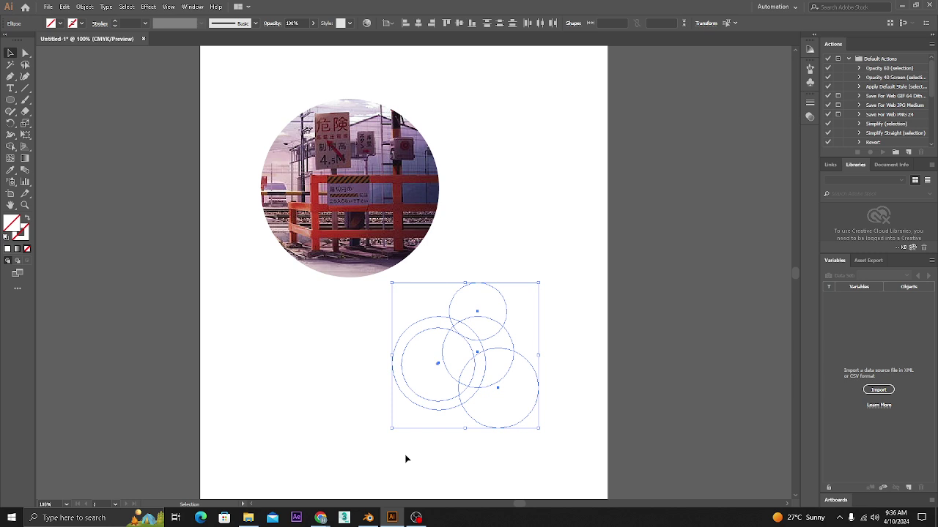
click(20, 236)
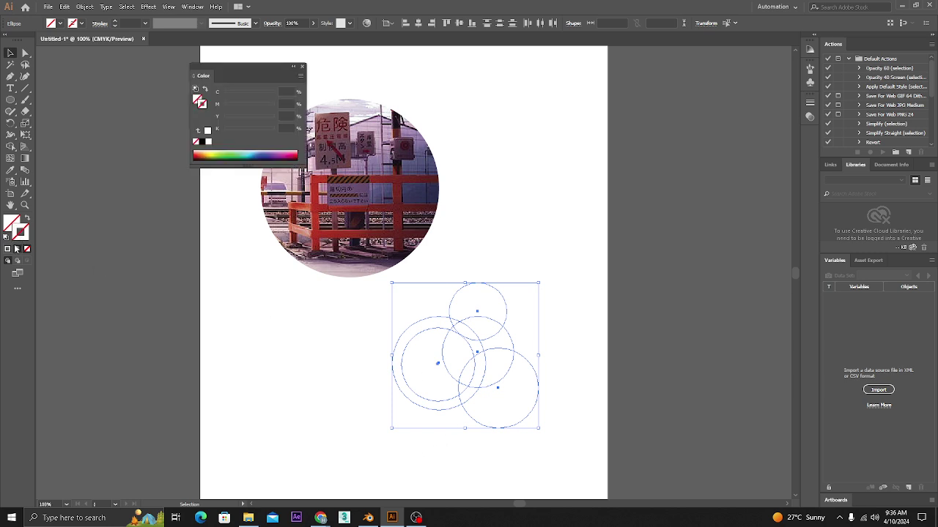
click(230, 154)
click(281, 378)
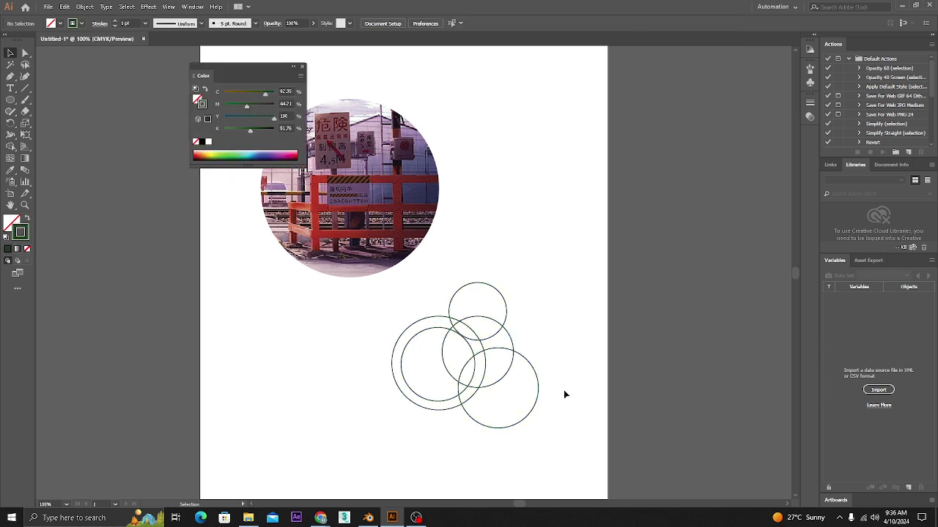
- Select the two concentric circles plus the middle circle overlapping them, and group the three
scroll(504, 381, down, 1)
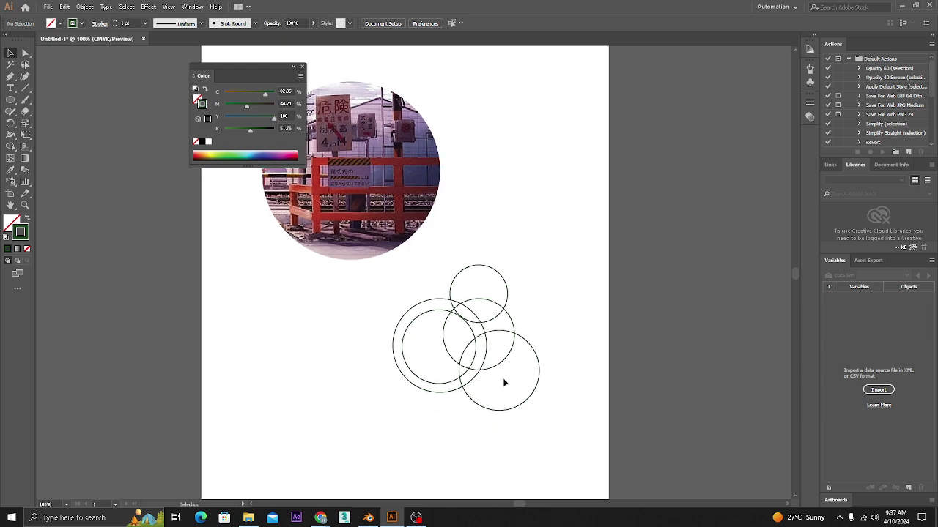
click(423, 389)
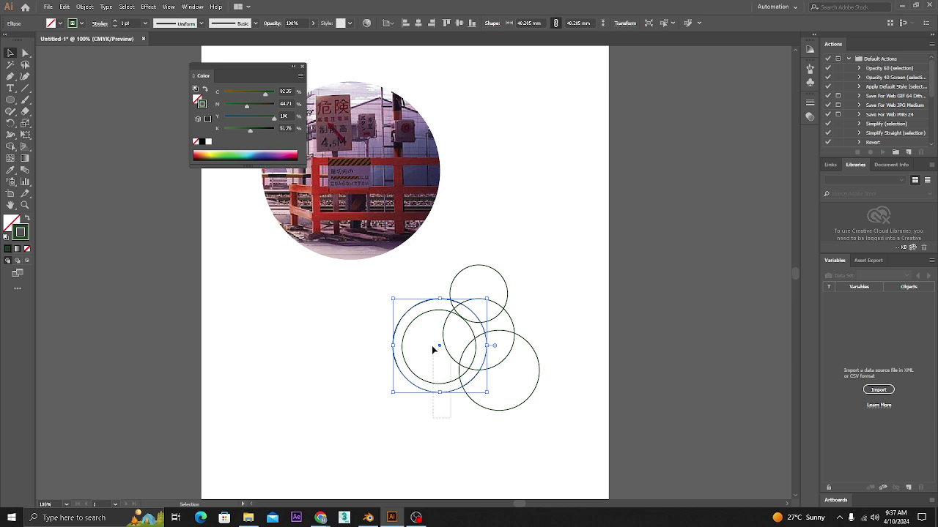
shift+click(442, 339)
drag(444, 347, 330, 369)
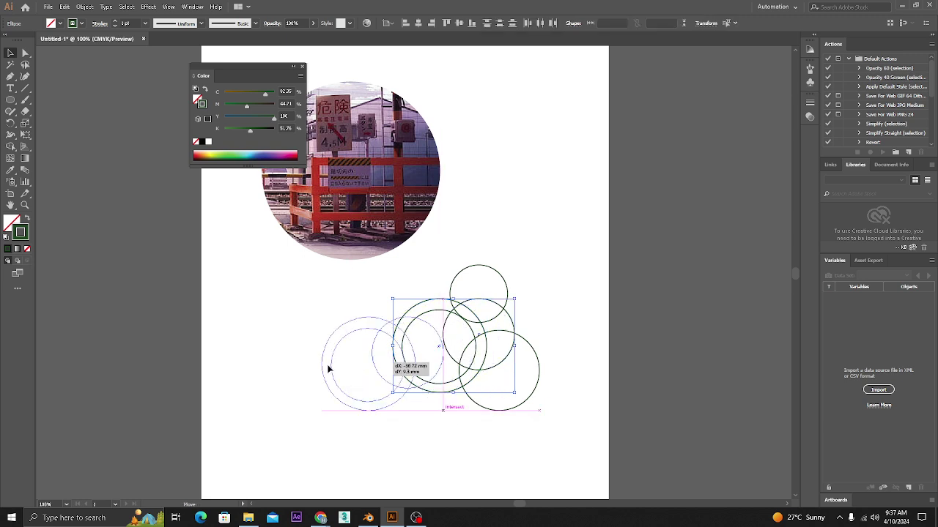
key(ctrl+z)
key(a)
key(v)
click(570, 313)
- Try moving the three-circle group down and to the left as one unit, and undo the move
drag(446, 316, 372, 354)
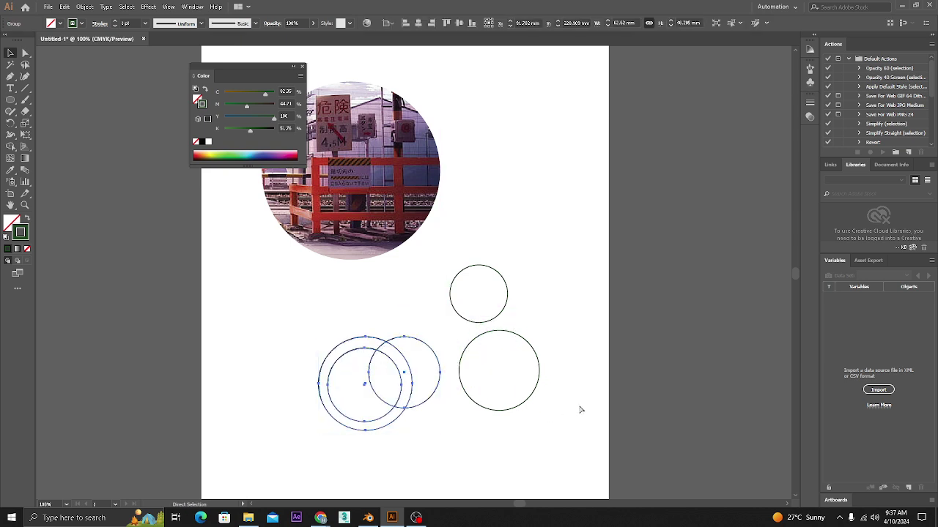
key(ctrl+z)
click(493, 344)
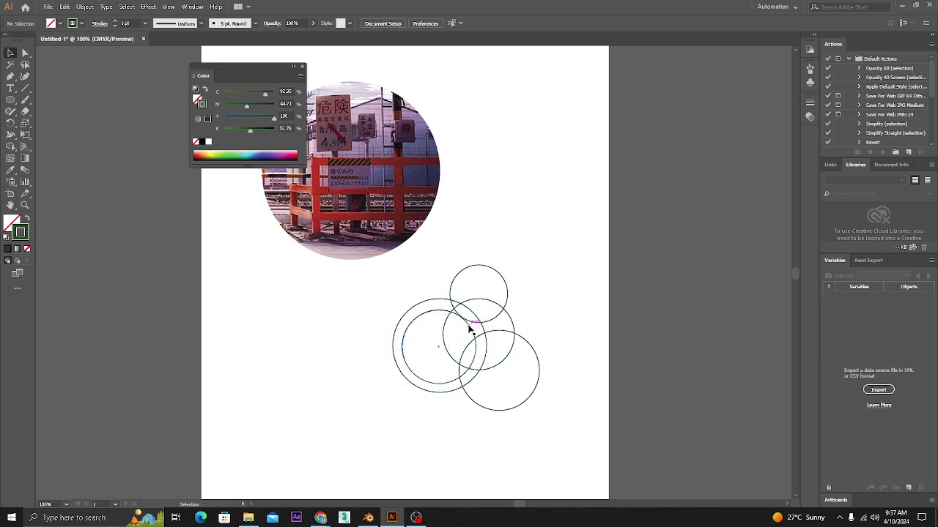
click(470, 332)
scroll(514, 357, right, 1)
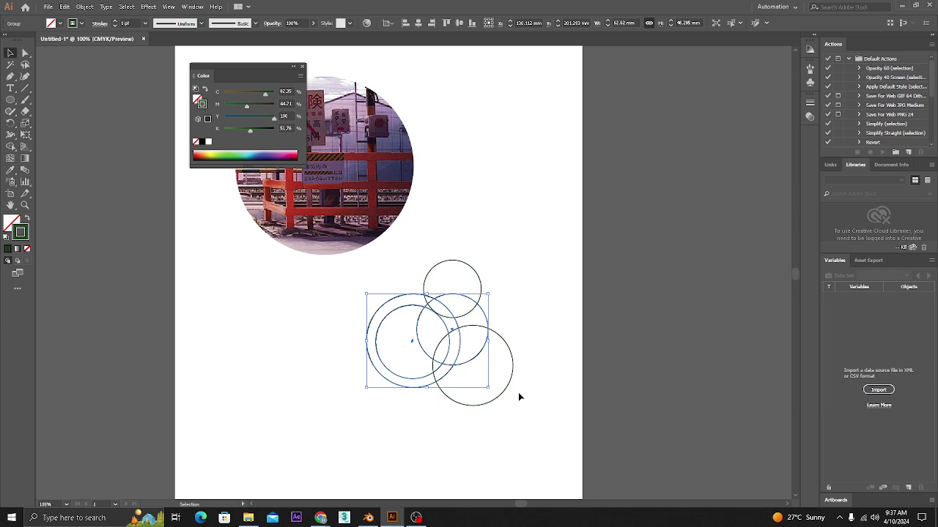
- Move the Color panel off the artboard and isolate the three-circle group for editing
click(435, 334)
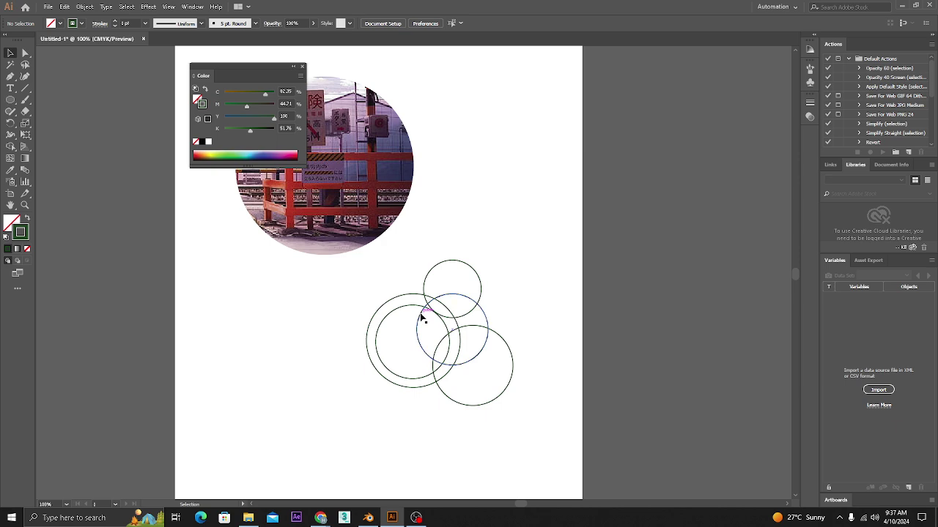
drag(268, 72, 121, 246)
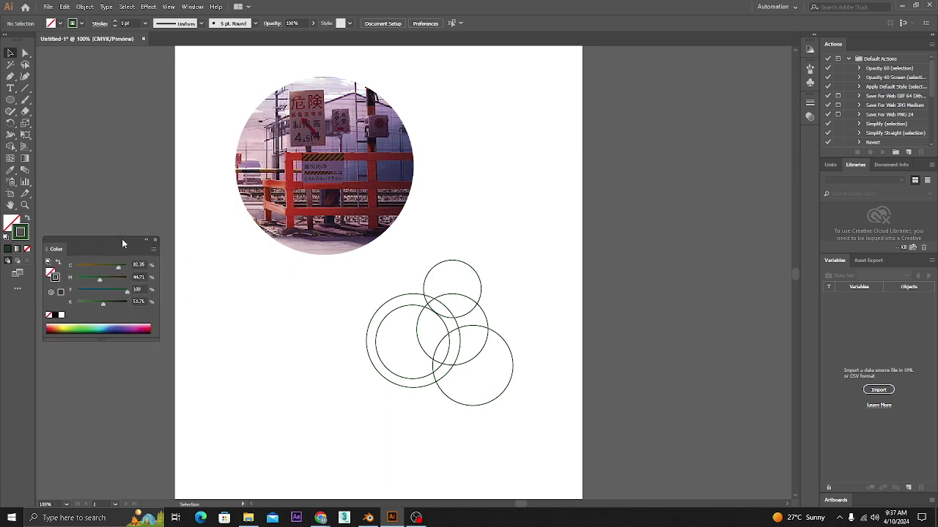
double_click(420, 321)
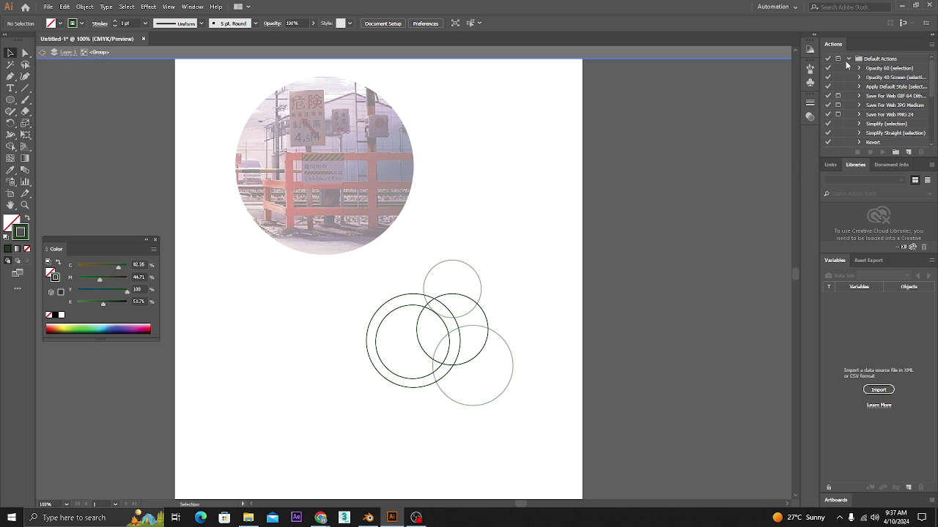
- Display the Layers panel, highlight its Isolation Mode entry and exit the group's isolation mode
click(192, 8)
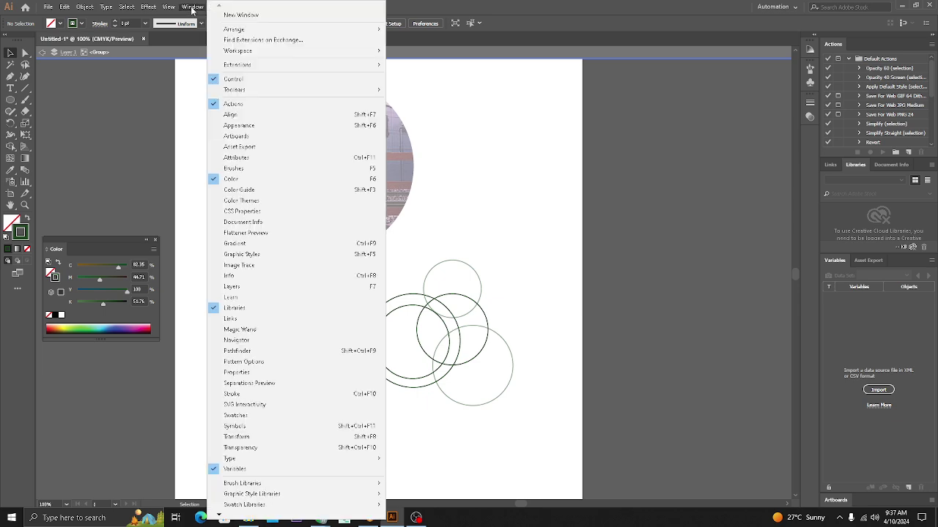
click(241, 286)
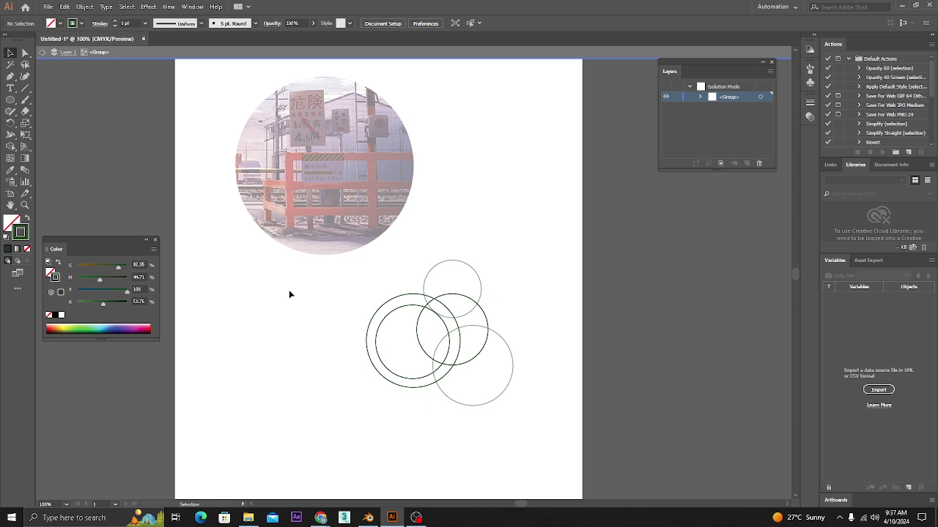
click(716, 89)
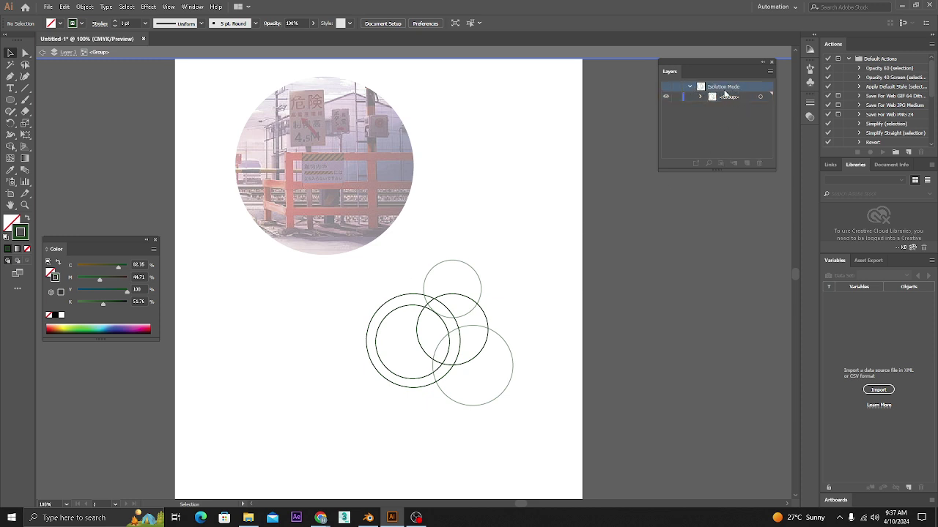
double_click(118, 173)
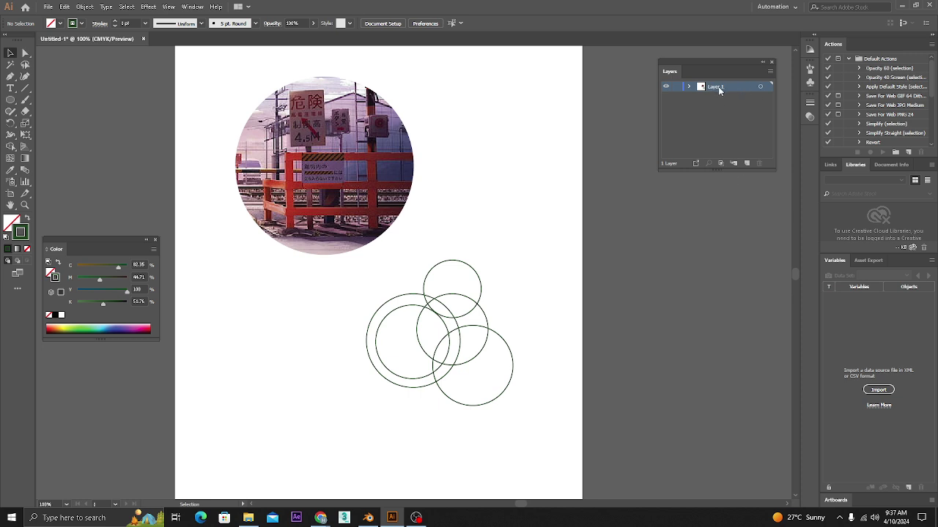
- Isolate the three-circle group, reposition its inner circle upper right and its middle circle lower left of the large one, and exit isolation
double_click(422, 316)
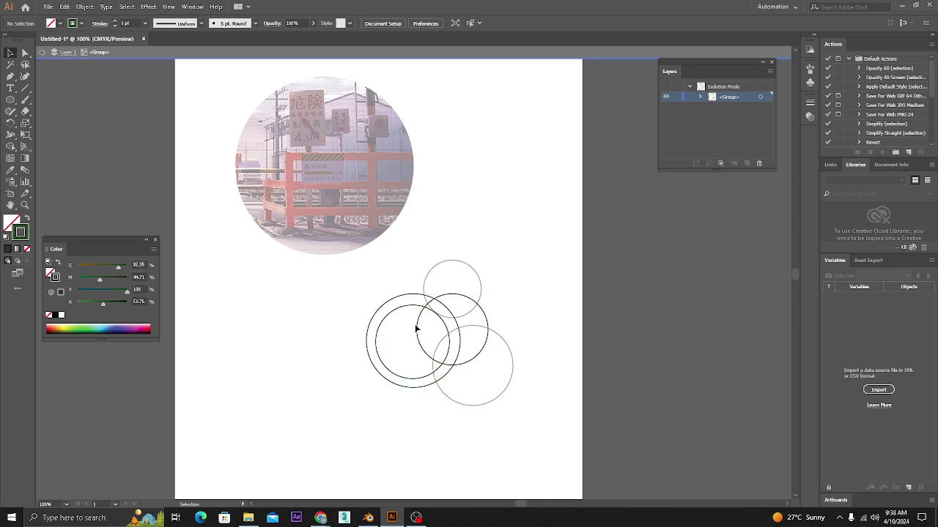
drag(477, 146, 410, 175)
drag(453, 273, 454, 274)
drag(430, 306, 441, 363)
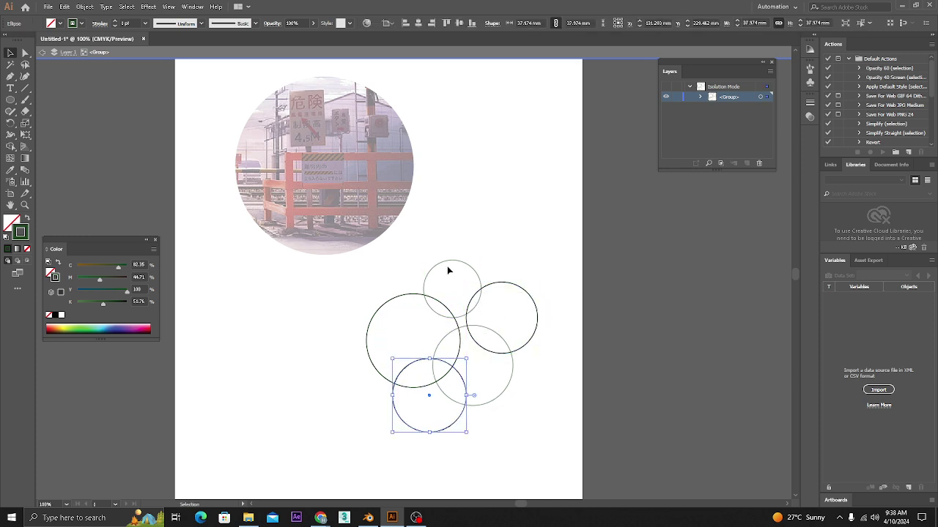
drag(457, 374, 482, 298)
drag(535, 333, 406, 388)
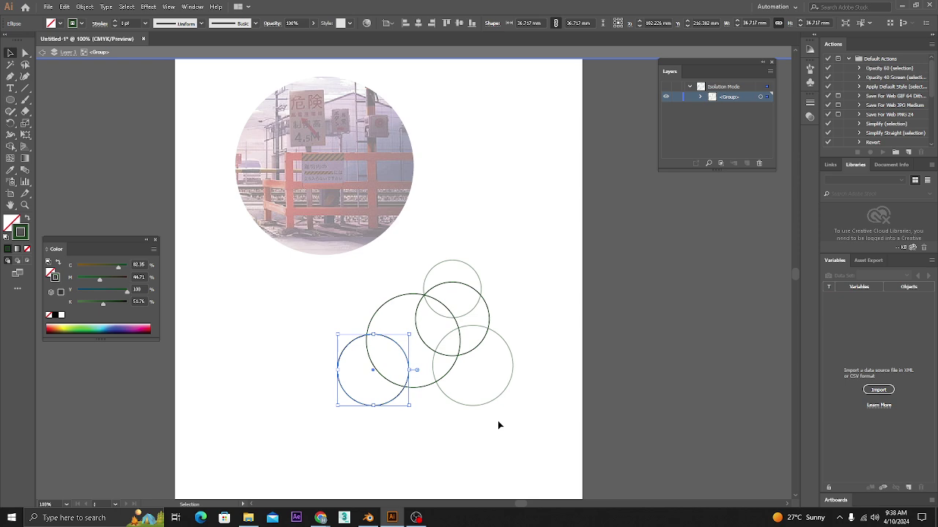
click(498, 421)
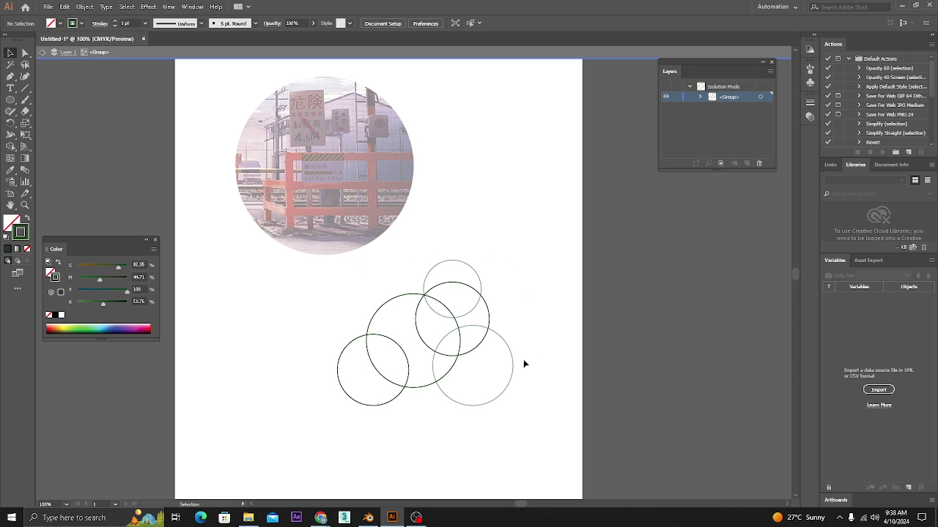
double_click(523, 362)
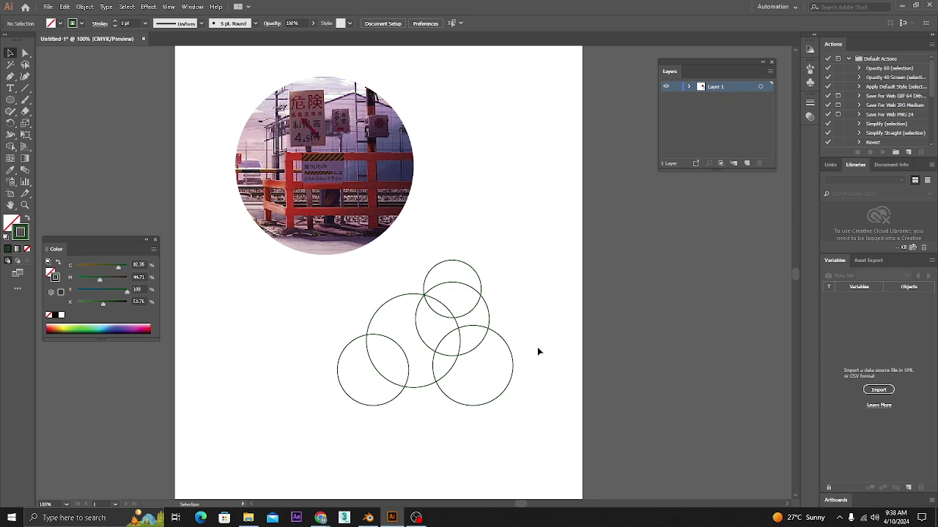
- Move the three-circle group as one unit up and to the right, bring it back beside the ungrouped circles and deselect it
drag(490, 310, 542, 253)
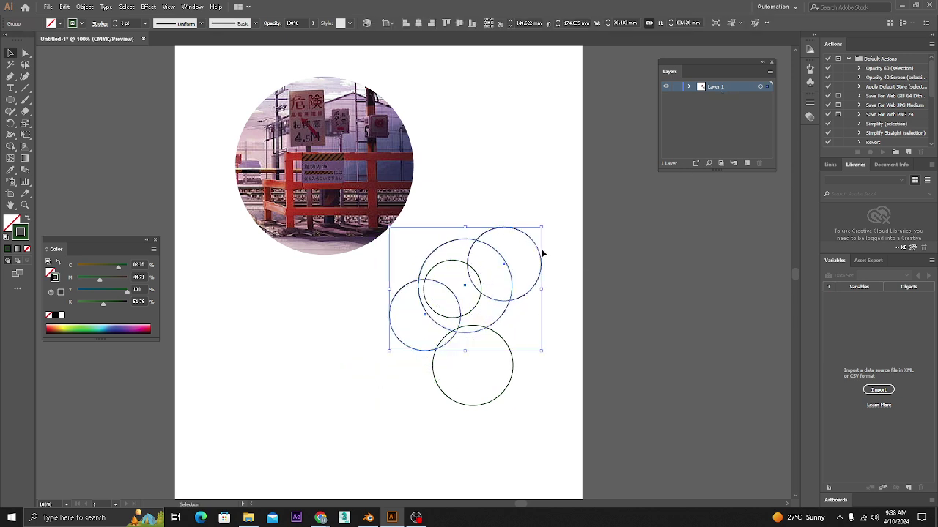
click(518, 305)
drag(521, 298, 464, 356)
drag(540, 322, 542, 315)
click(542, 315)
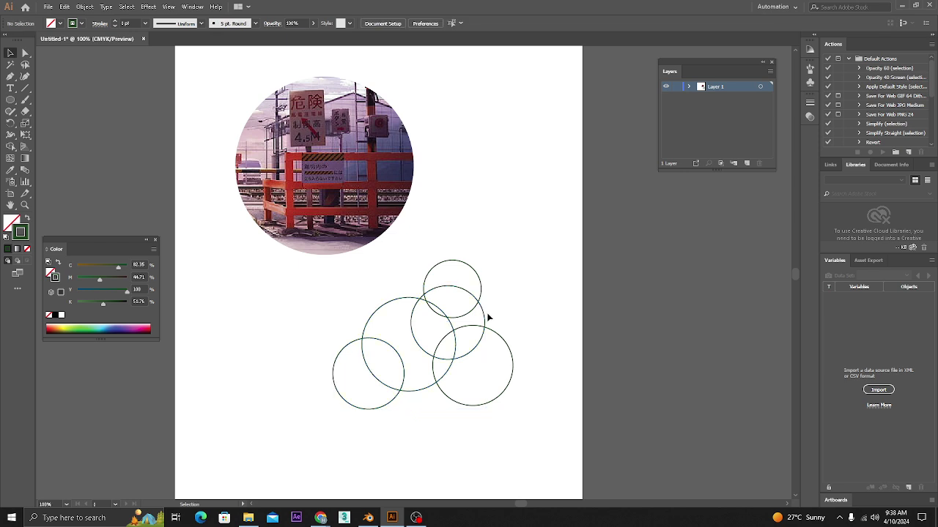
- Isolate the three-circle group again, shift its upper-right circle slightly upward and exit isolation mode
click(484, 315)
double_click(483, 315)
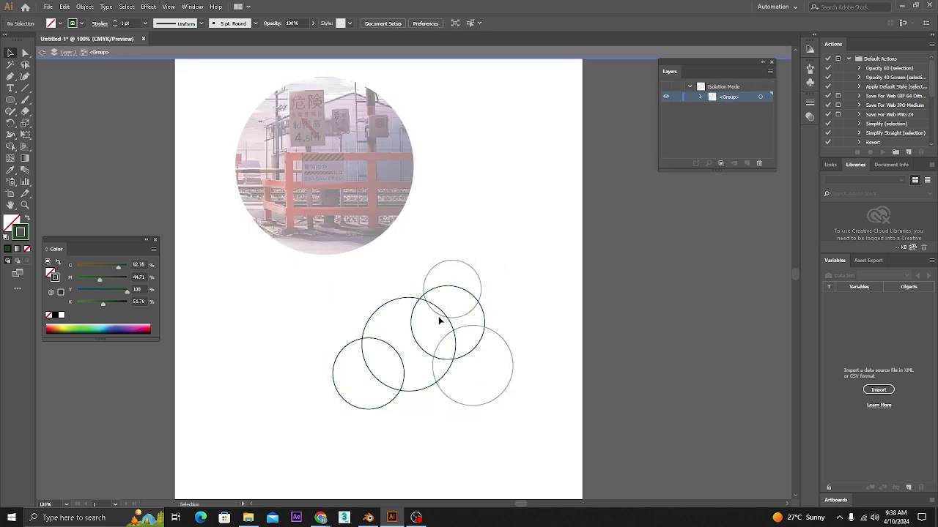
drag(435, 292, 437, 288)
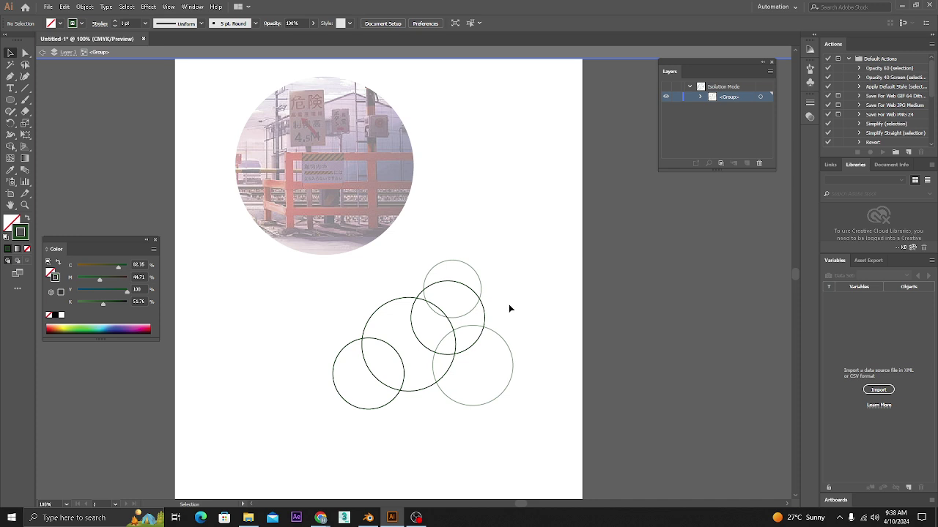
double_click(547, 314)
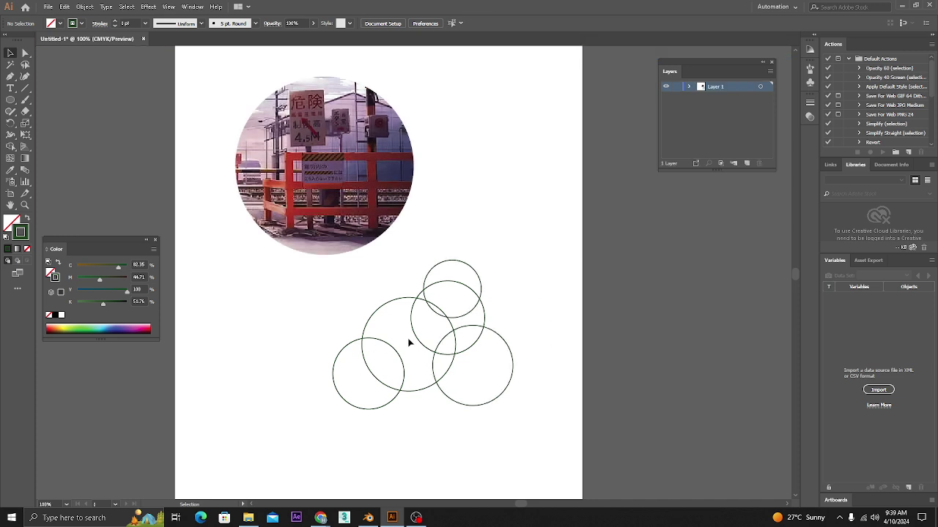
- Try moving the three-circle group to the left as one unit, undo the move and deselect
drag(415, 337, 360, 348)
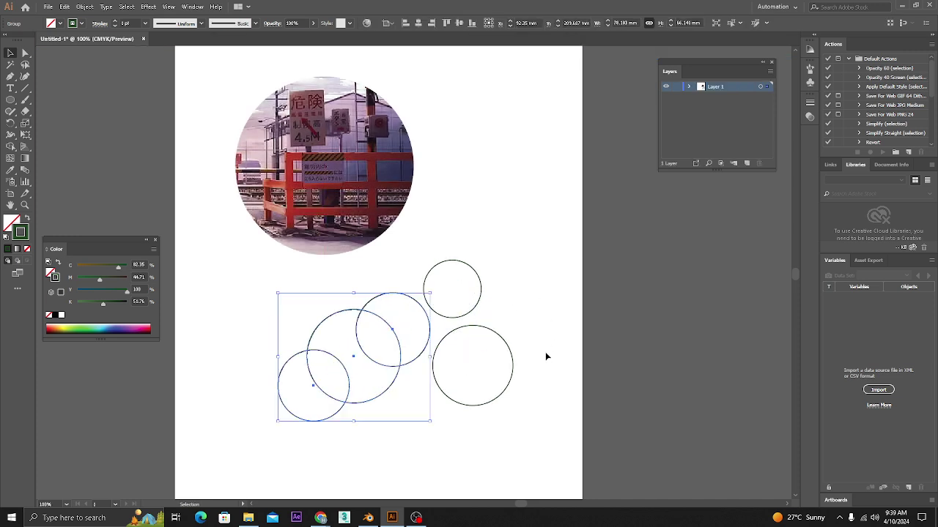
key(ctrl+z)
click(570, 317)
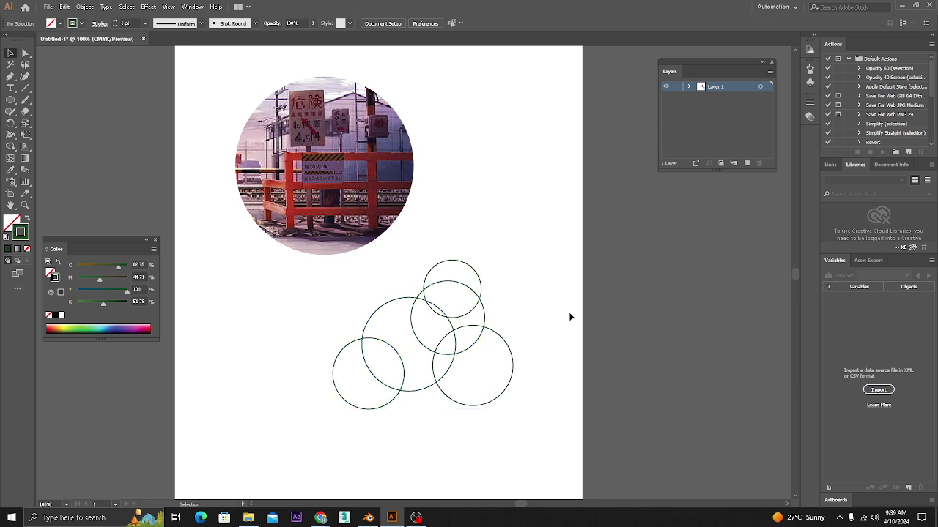
- Nudge the ungrouped lower-right circle, isolate that single circle and shift it slightly up and to the left
mouse_move(504, 346)
mouse_down()
mouse_move(544, 331)
mouse_move(511, 350)
mouse_up()
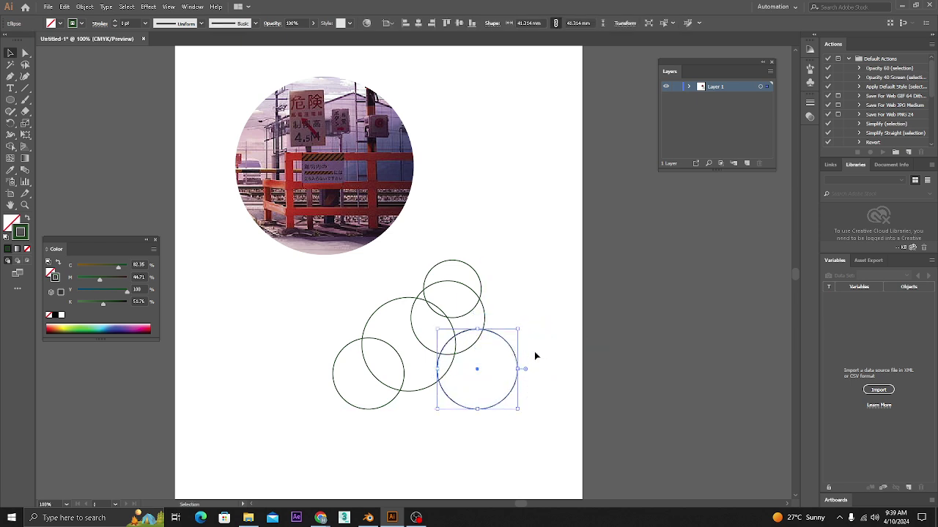
click(533, 357)
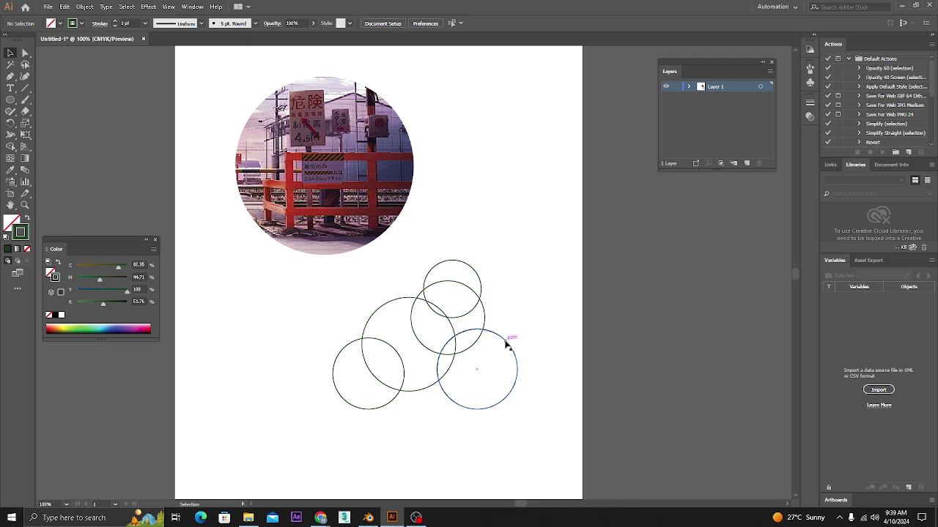
double_click(506, 345)
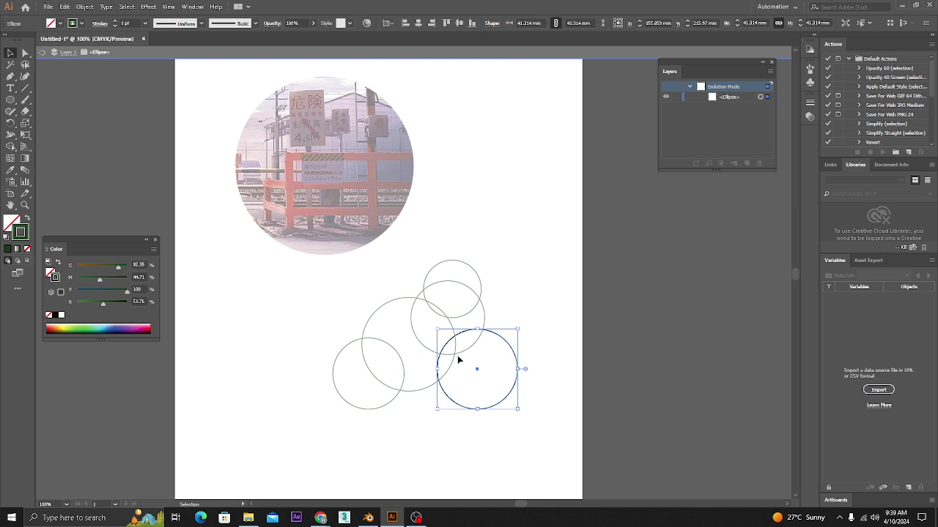
click(589, 311)
drag(502, 337, 496, 332)
click(391, 312)
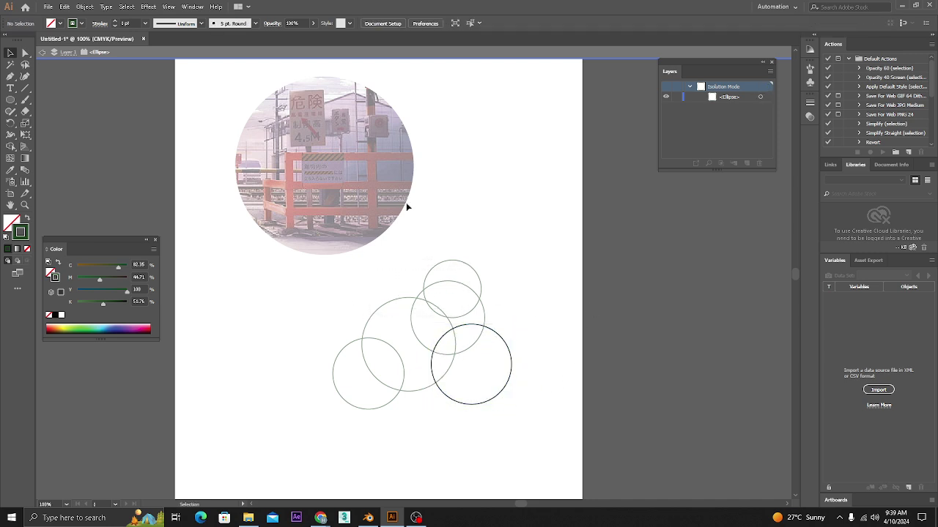
- Move the isolated circle's top anchor point slightly down with the Direct Selection tool, and exit isolation mode
click(495, 335)
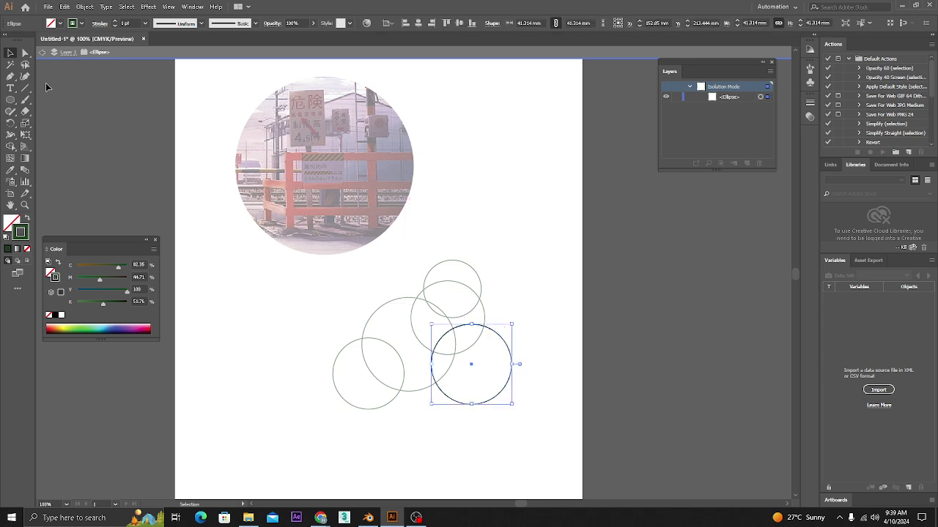
click(25, 52)
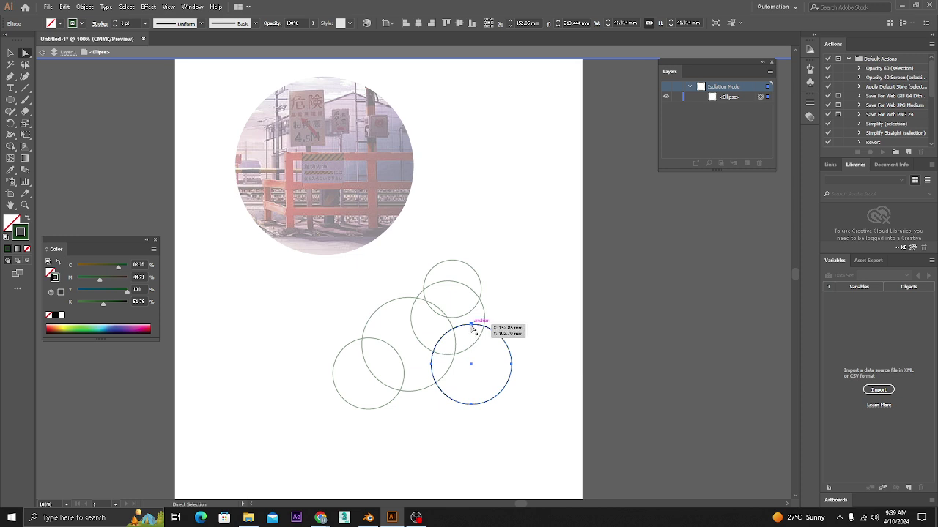
click(472, 326)
mouse_move(471, 325)
mouse_down()
mouse_move(473, 383)
mouse_move(461, 329)
mouse_move(473, 328)
mouse_up()
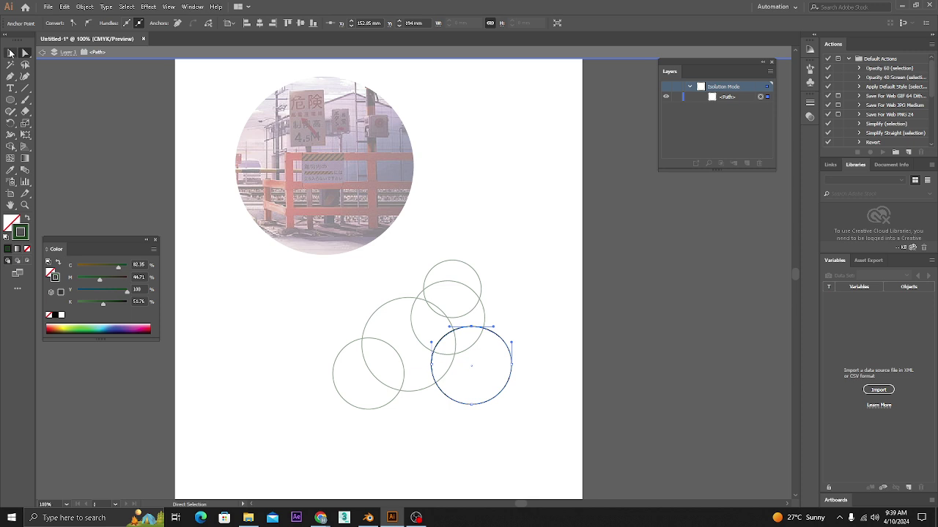
click(11, 53)
click(536, 276)
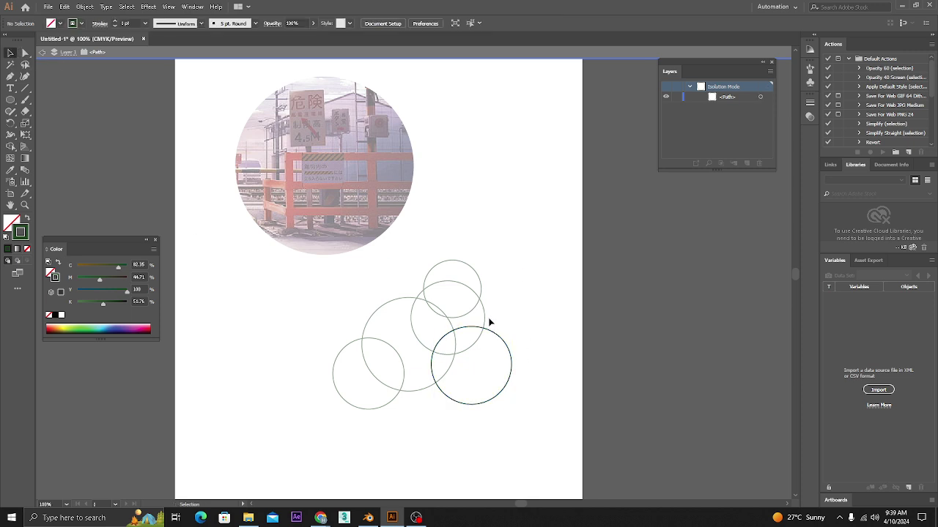
double_click(534, 341)
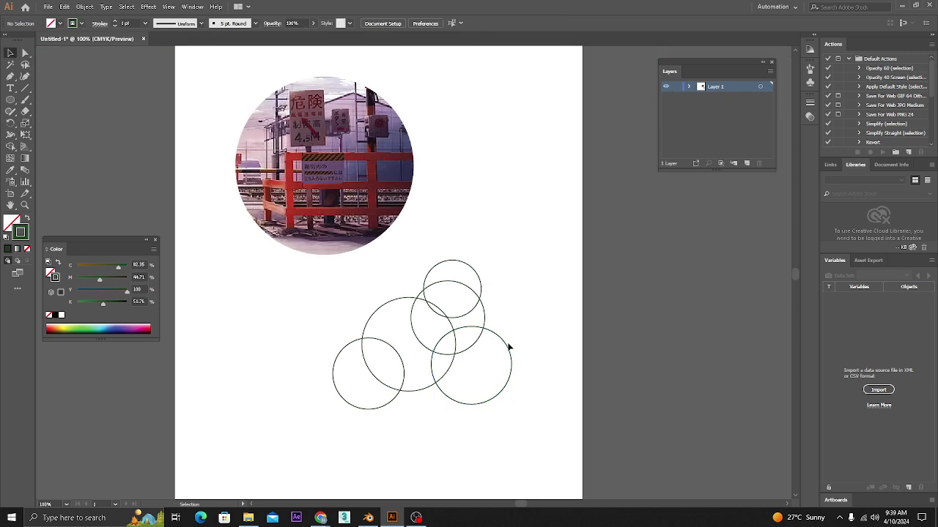
- Move the lower-right circle slightly left and down, and select the small ungrouped circle above the group
click(507, 340)
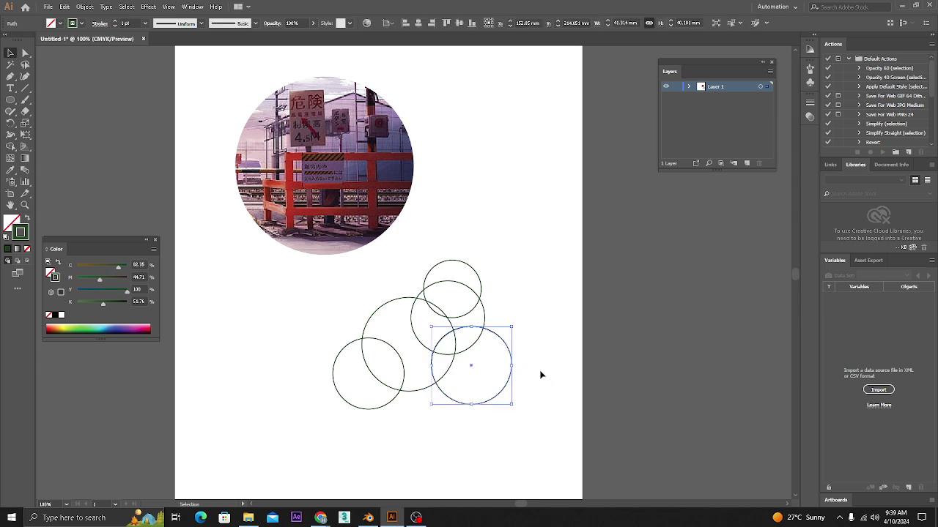
mouse_move(504, 341)
mouse_down()
mouse_move(532, 329)
mouse_move(495, 337)
mouse_move(495, 346)
mouse_up()
click(481, 310)
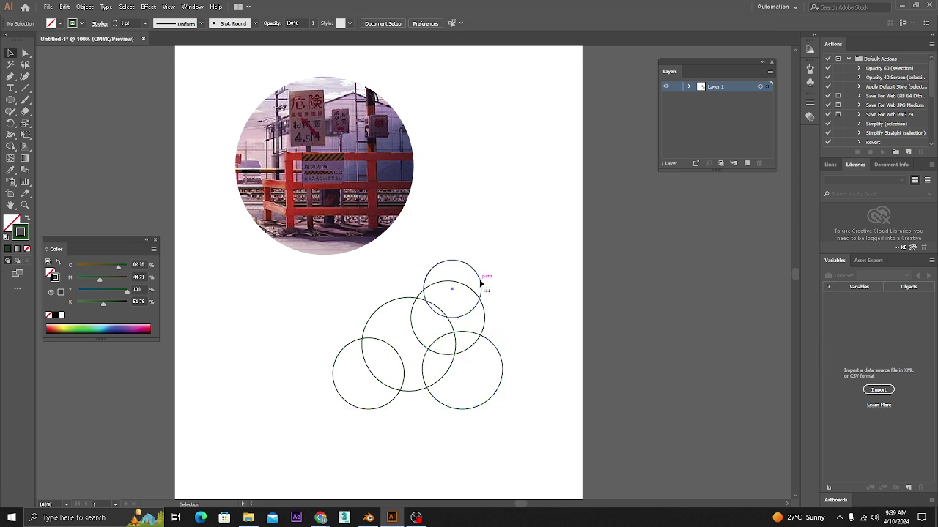
click(480, 282)
click(518, 320)
click(478, 276)
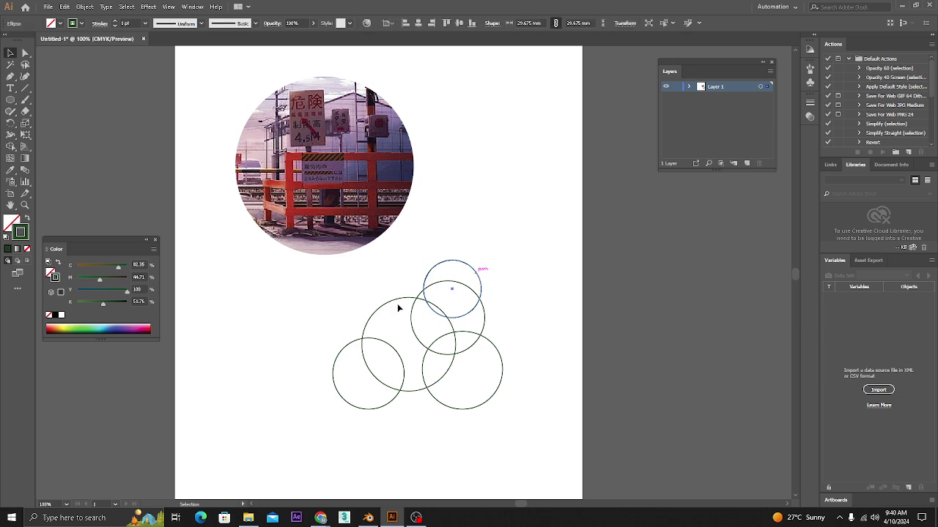
- Isolate the three-circle group, go up to the Layer 1 isolation level, nudge the whole group slightly upward and leave isolation mode
double_click(403, 300)
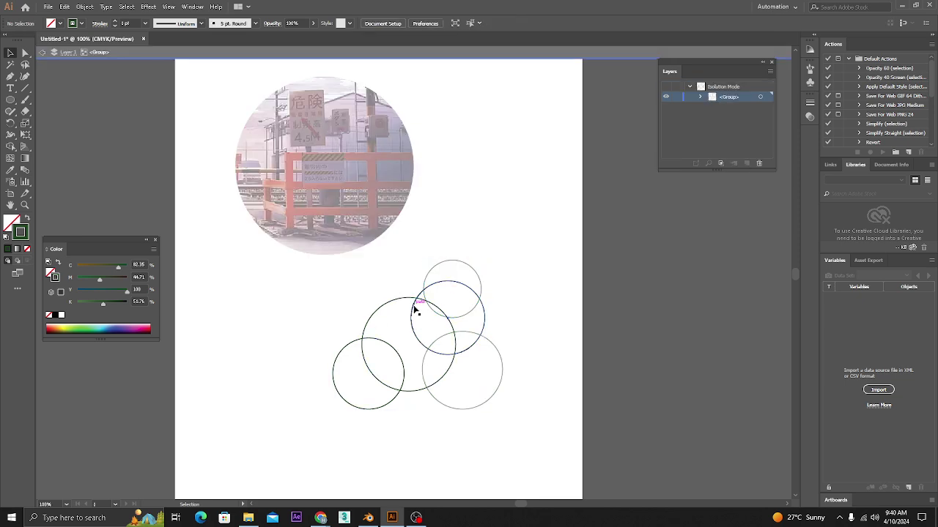
click(386, 402)
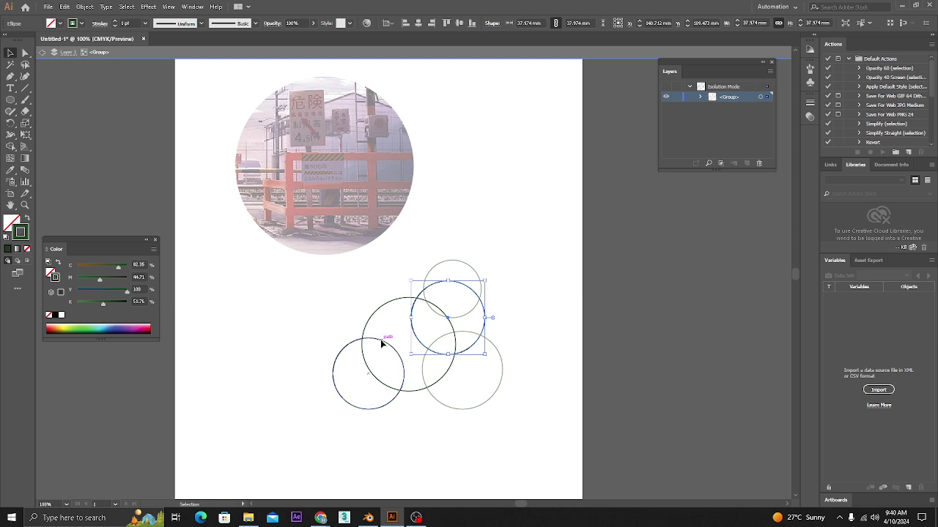
click(69, 52)
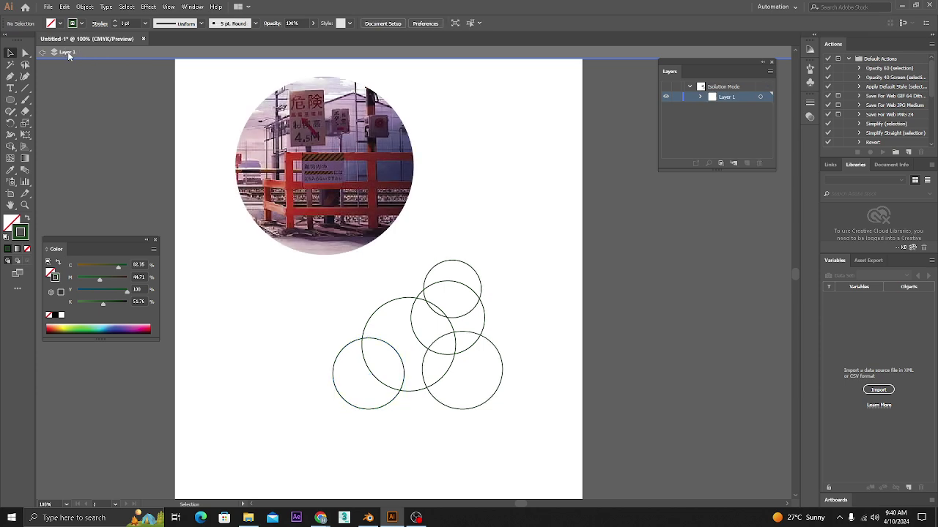
mouse_move(416, 334)
mouse_down()
mouse_move(392, 336)
mouse_move(417, 330)
mouse_up()
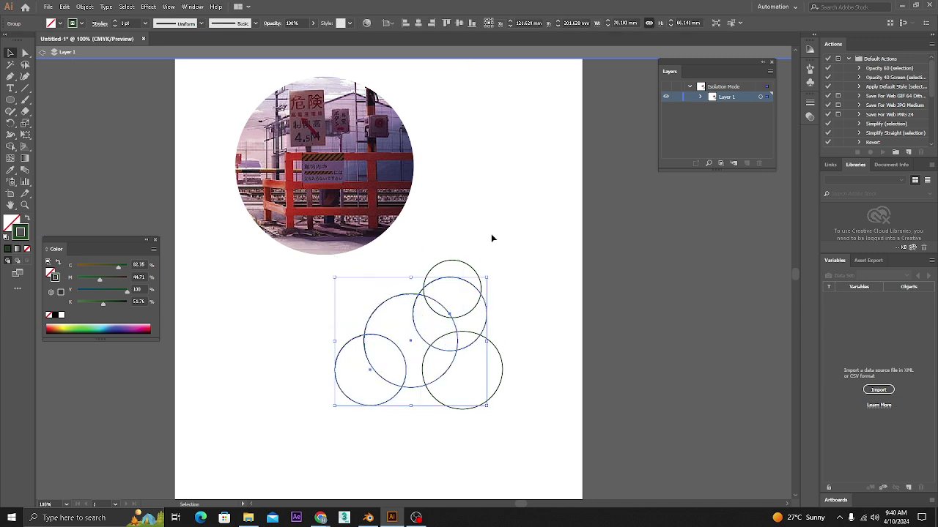
click(42, 52)
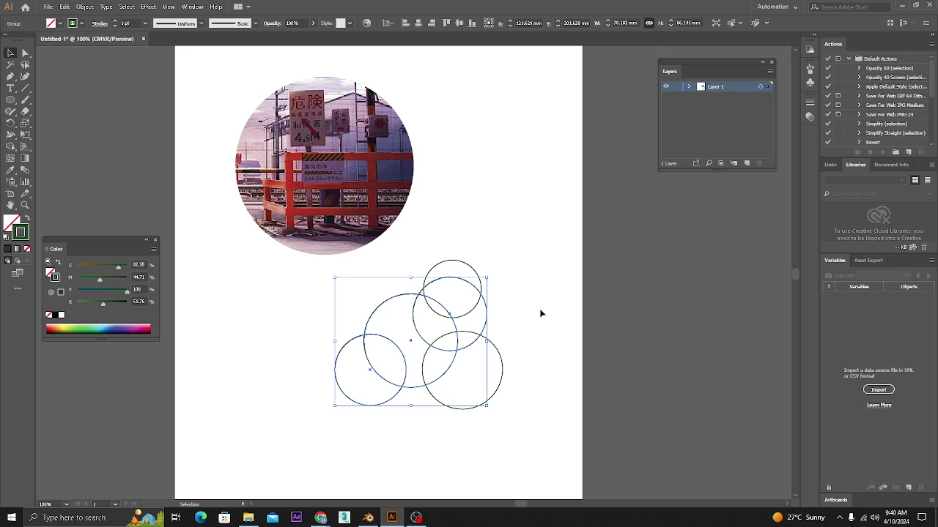
- Select all five circles, undo back through the earlier changes and redo them
click(510, 336)
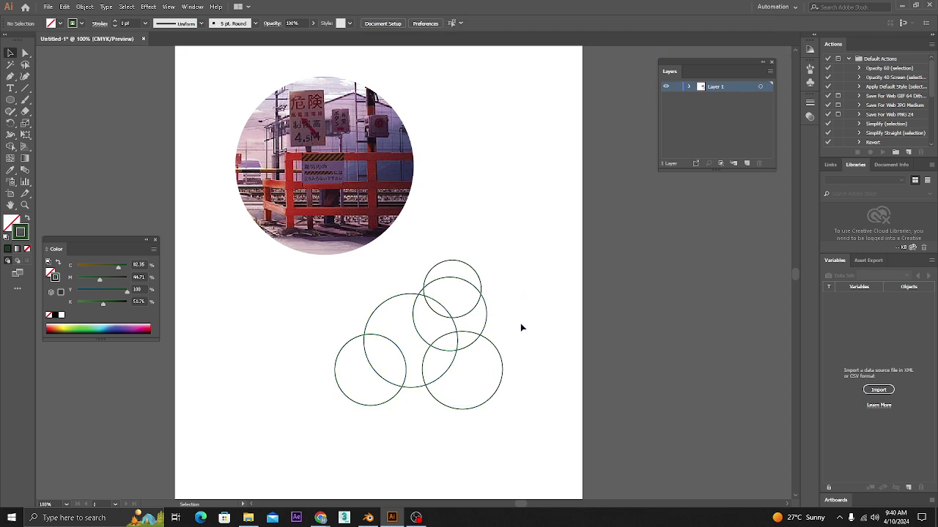
drag(504, 315, 360, 400)
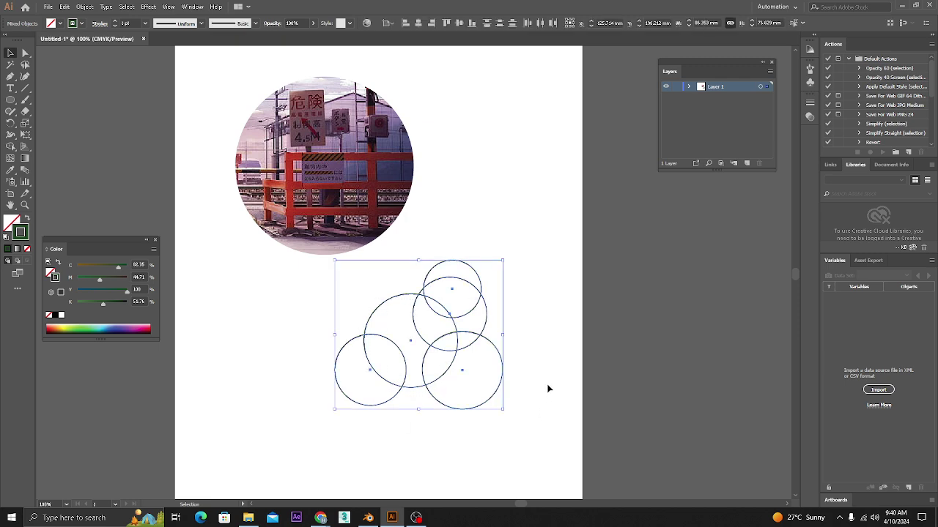
key(ctrl+z)
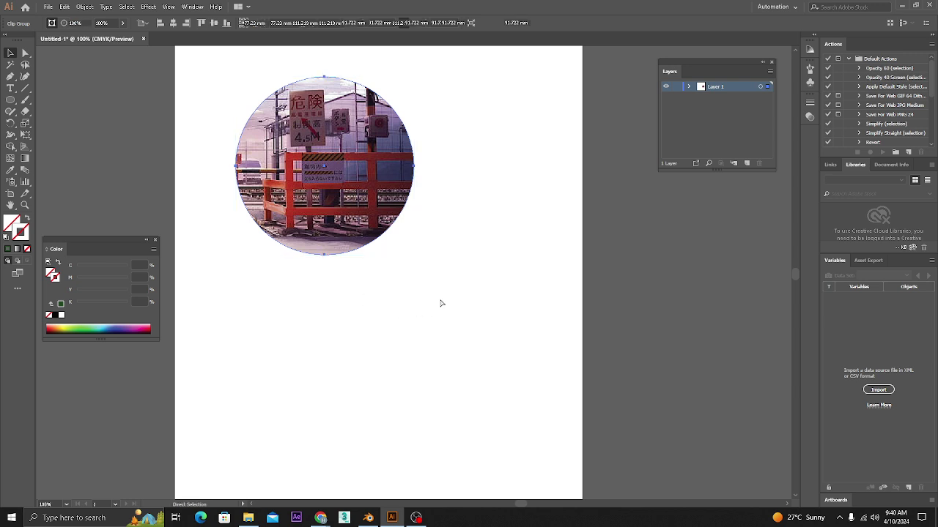
key(ctrl+shift+z)
- Try deleting everything on the artboard, and undo the deletion
key(ctrl+a)
key(Delete)
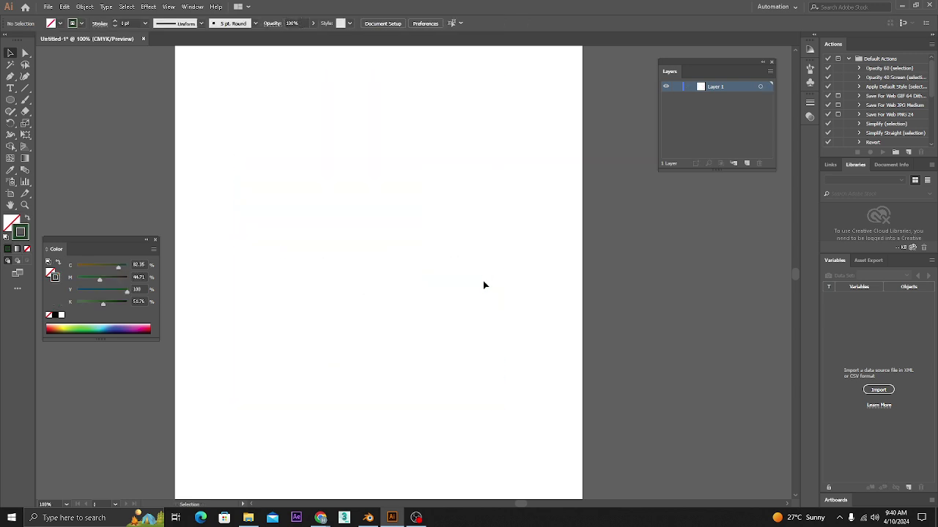
key(ctrl+z)
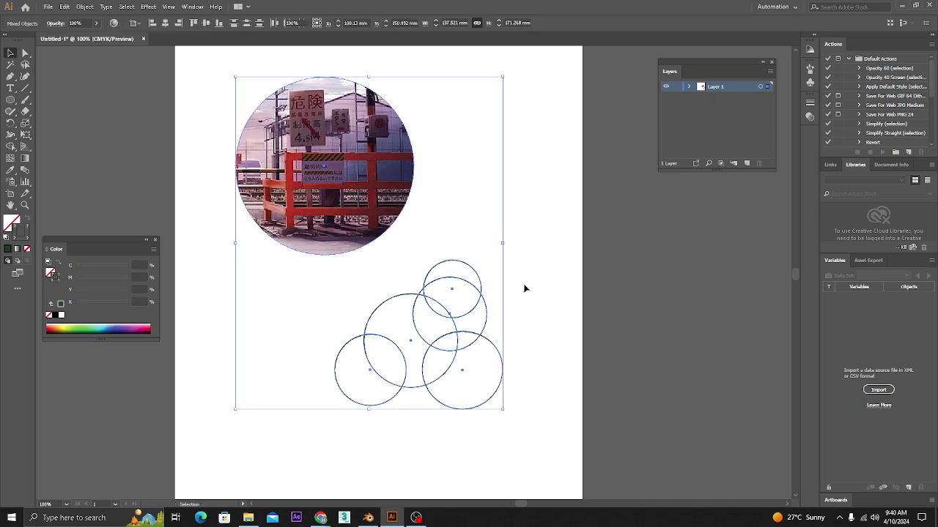
- Delete the five outlined circles and move the circular clipped image down and right toward the middle of the artboard
click(440, 357)
drag(439, 358, 370, 412)
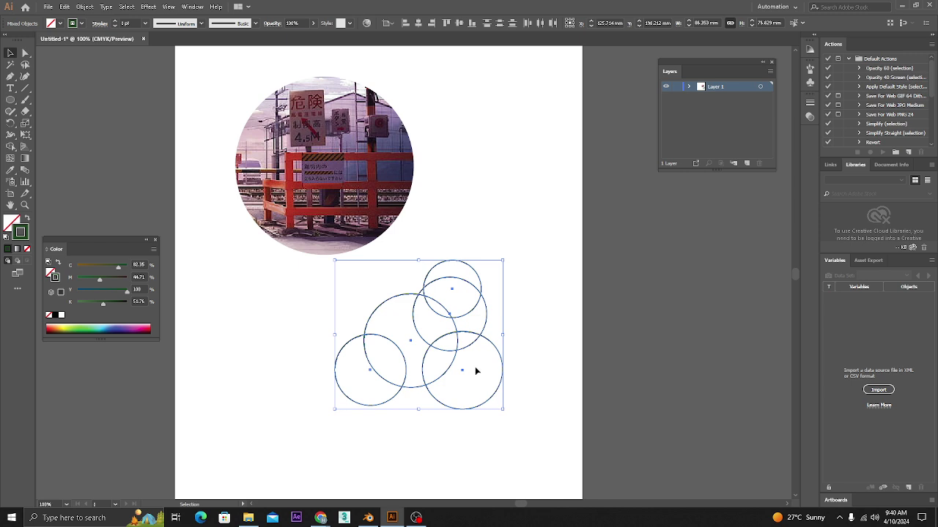
key(Delete)
drag(356, 254, 447, 348)
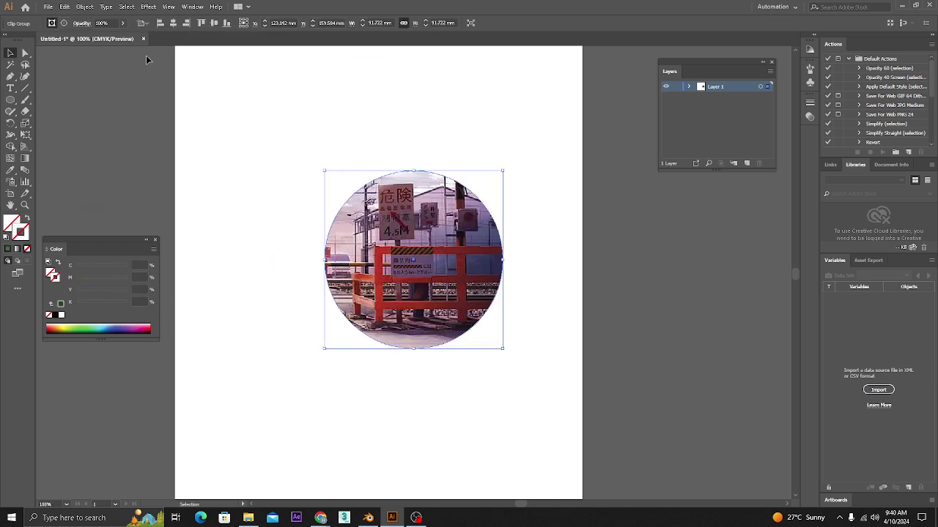
- Release the clipping mask so the full street image is restored, and deselect everything
click(88, 8)
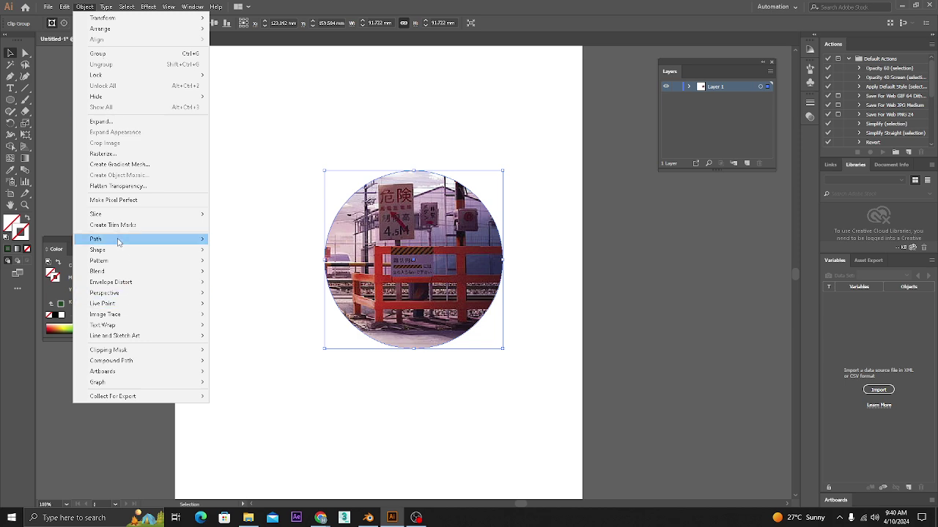
mouse_move(113, 350)
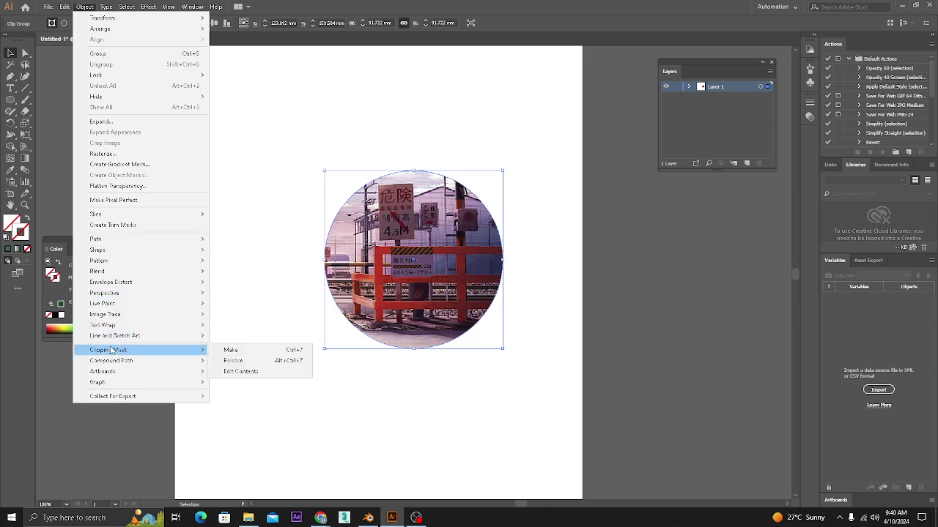
click(304, 364)
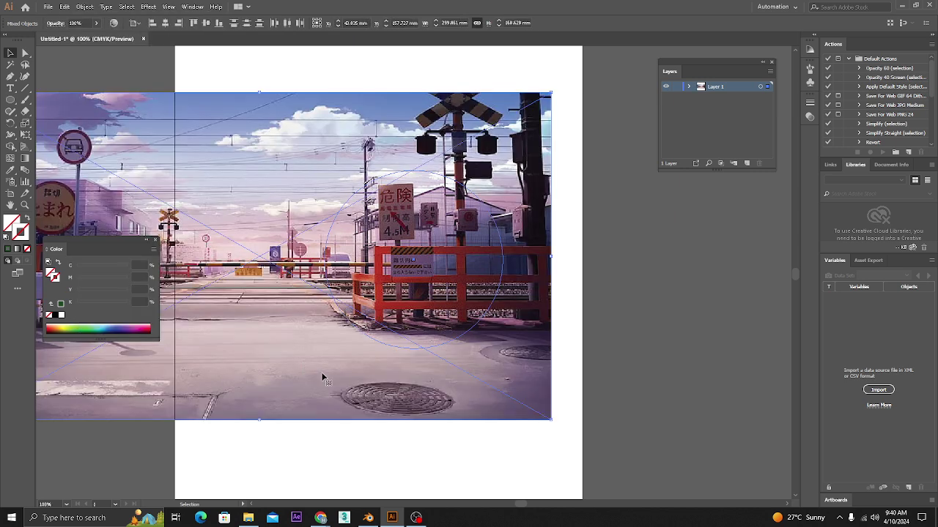
click(605, 348)
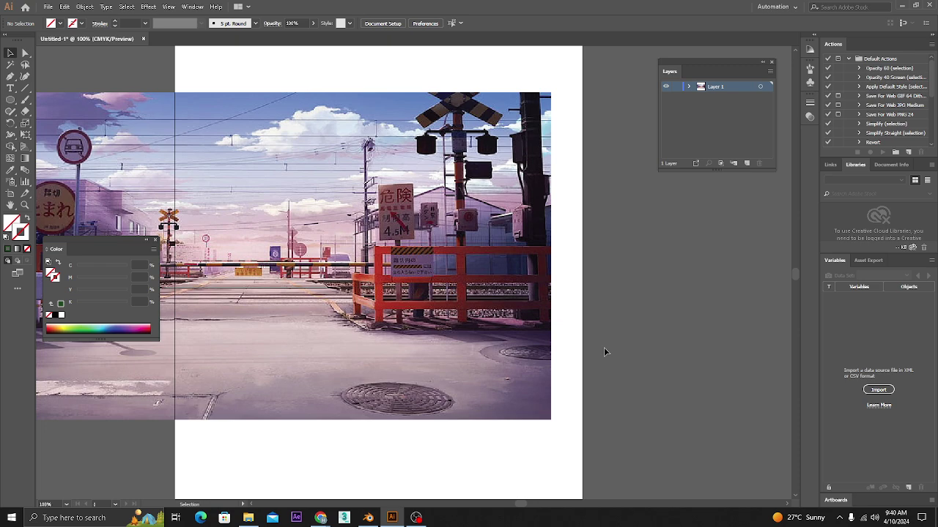
- Move the released mask circle off to the right of the street image and give it a dark green stroke
click(500, 234)
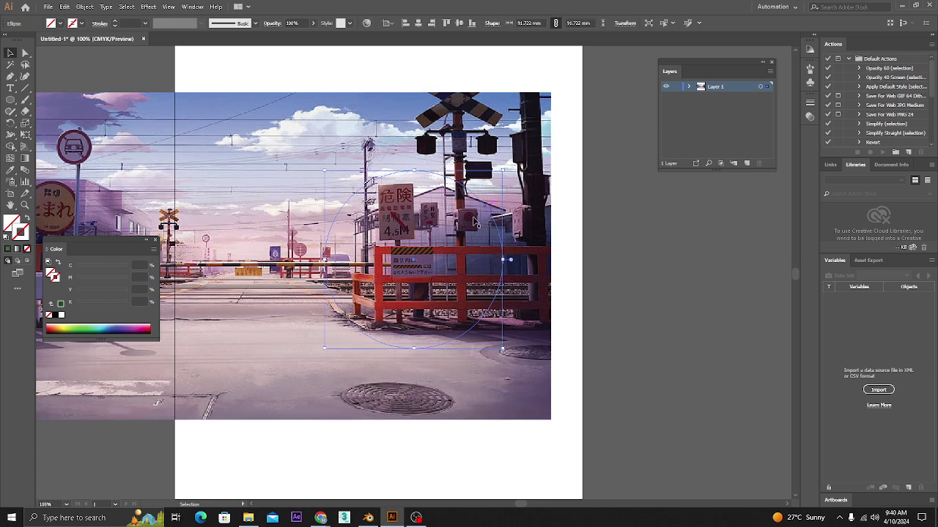
drag(484, 204, 696, 257)
drag(745, 439, 400, 364)
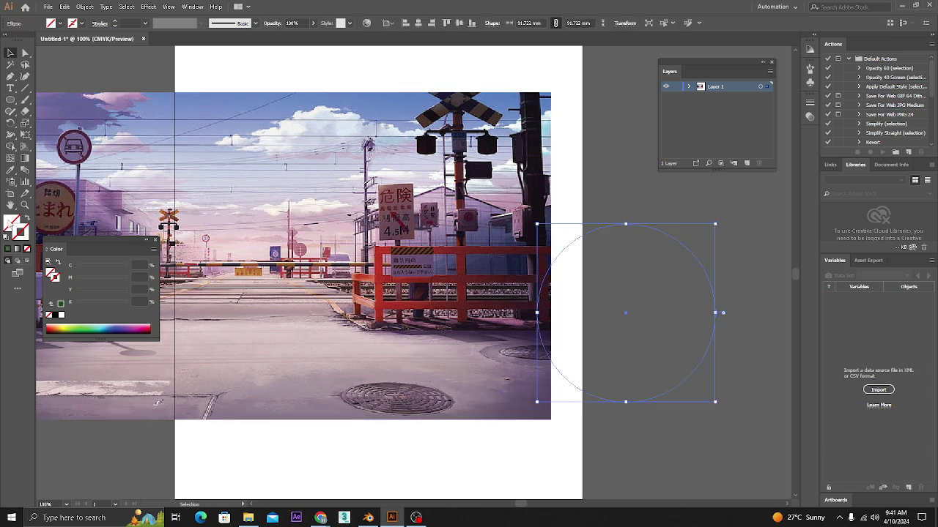
click(24, 235)
click(7, 249)
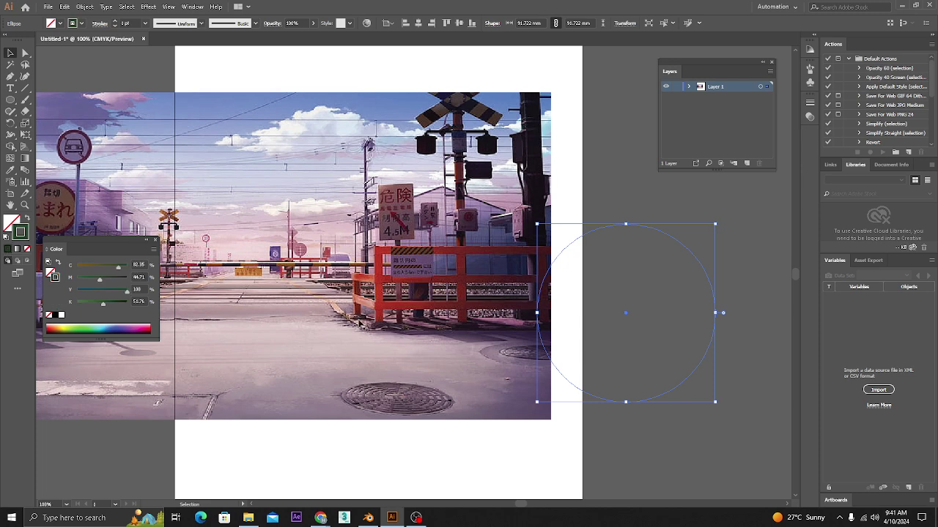
- Delete the released circle beside the street image
click(685, 442)
drag(707, 441, 678, 373)
click(618, 361)
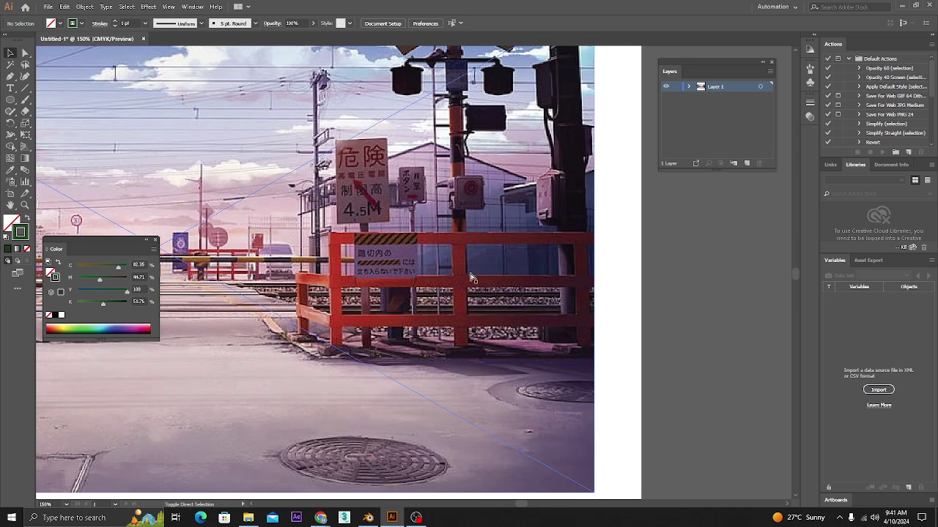
- Trace the outer outline of the red fence with the Pen tool as a closed path about 101 by 39 mm
scroll(476, 276, up, 1)
drag(493, 274, 475, 275)
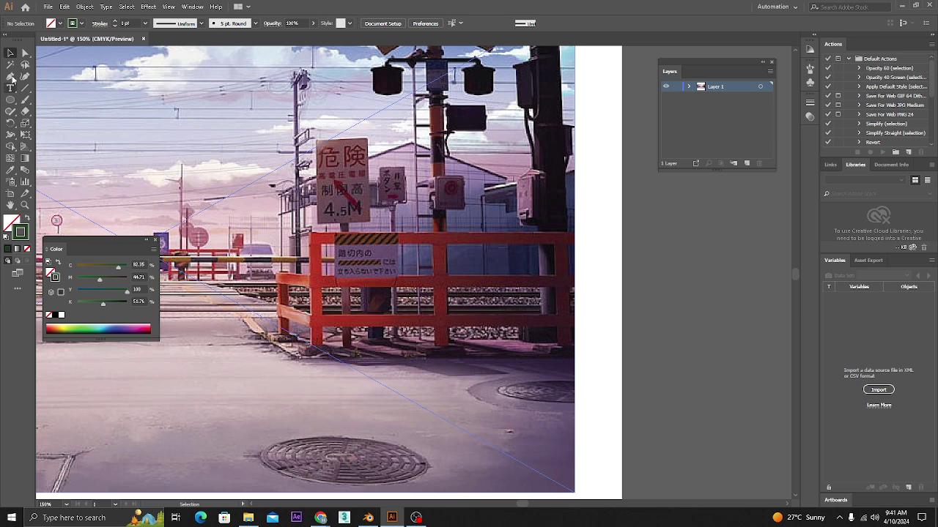
click(11, 77)
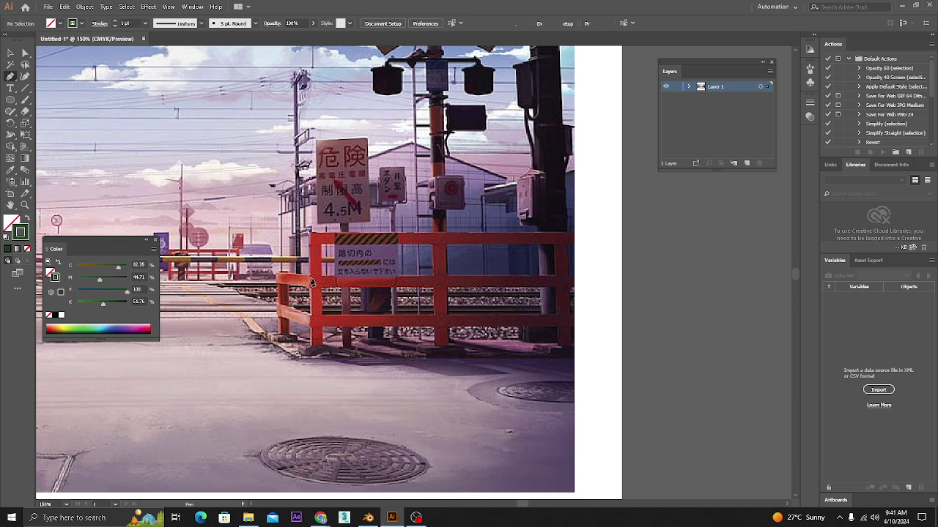
click(307, 277)
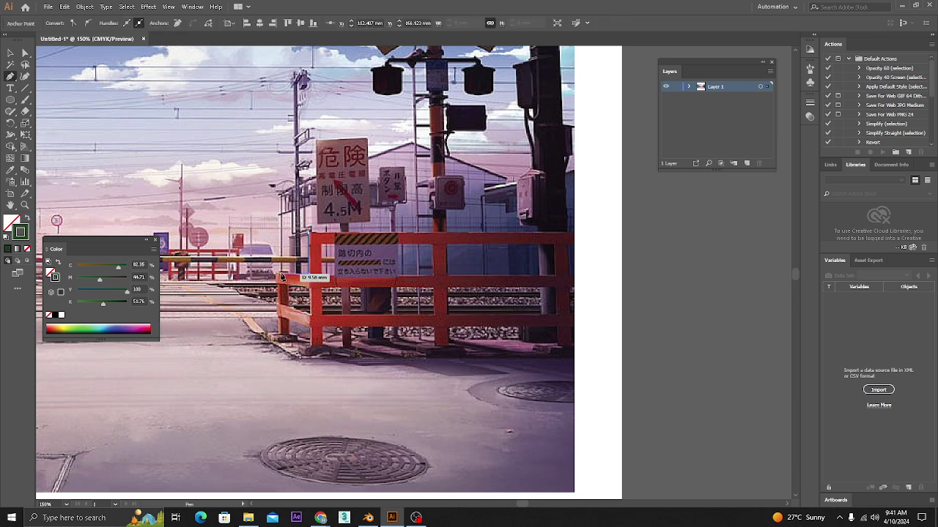
drag(280, 279, 280, 296)
drag(281, 334, 324, 327)
mouse_move(435, 345)
mouse_down()
mouse_move(425, 348)
mouse_move(448, 345)
mouse_move(448, 334)
mouse_up()
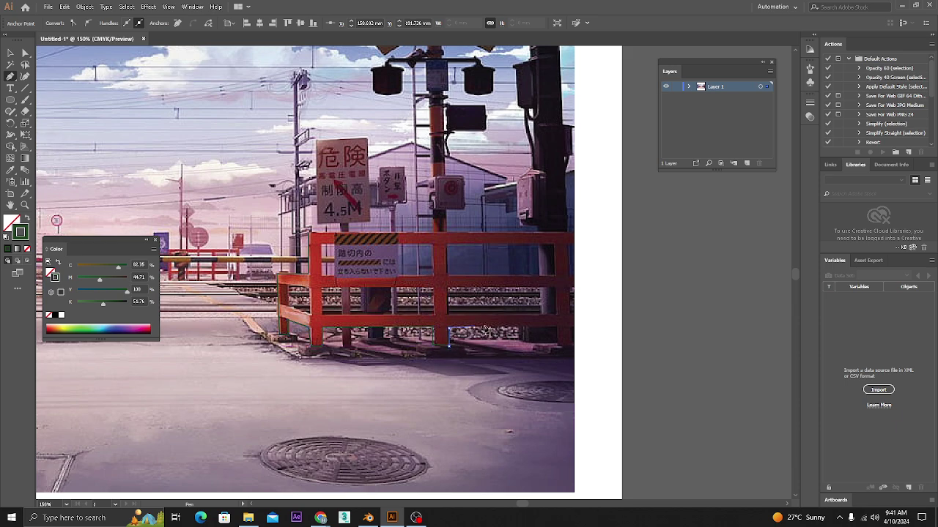
drag(556, 328, 309, 235)
click(311, 235)
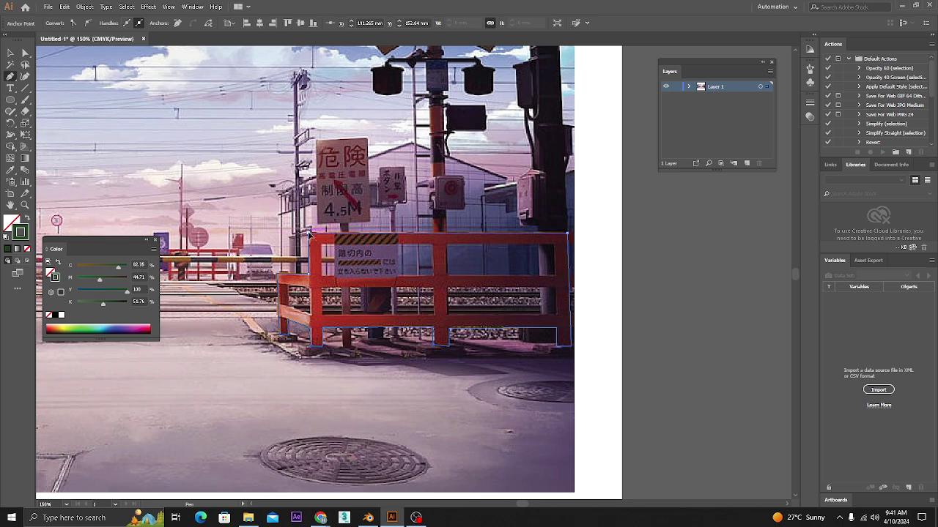
- Try moving the traced fence outline down onto the road, and undo the move
click(10, 52)
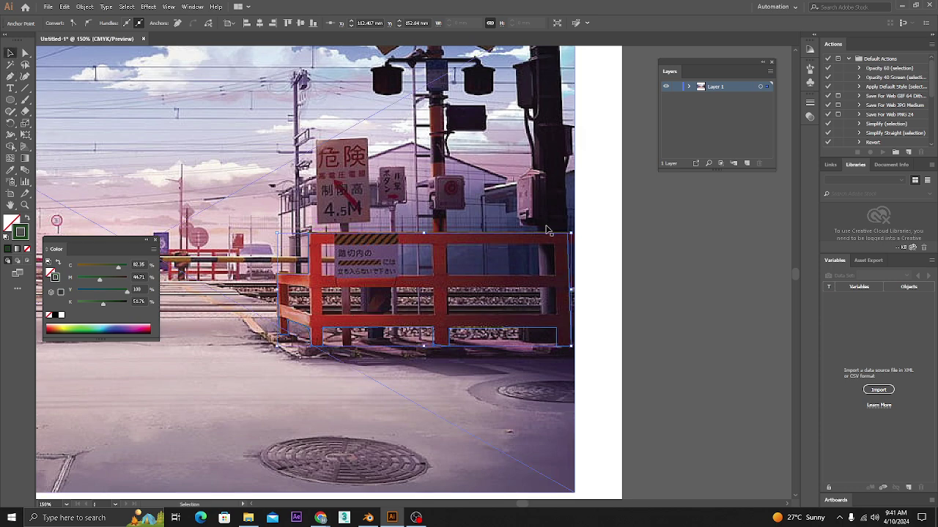
drag(526, 326, 504, 467)
click(655, 398)
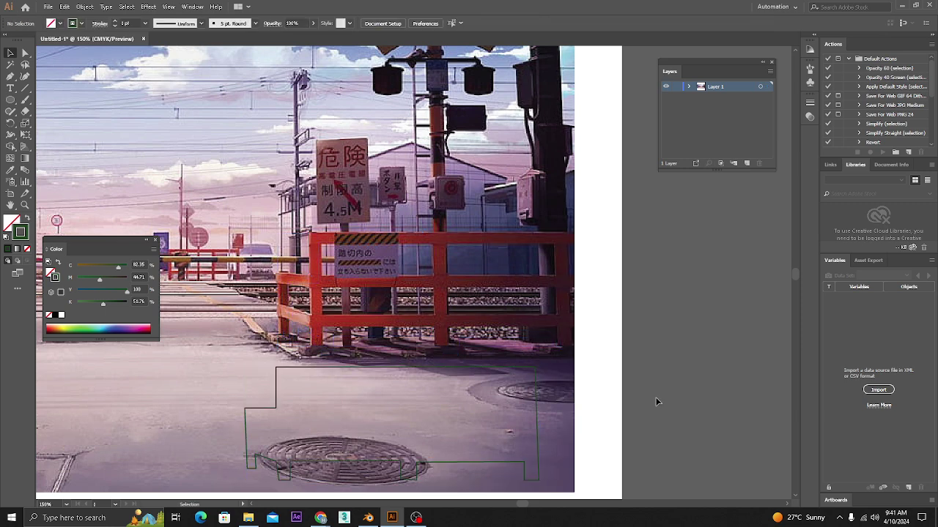
key(ctrl+z)
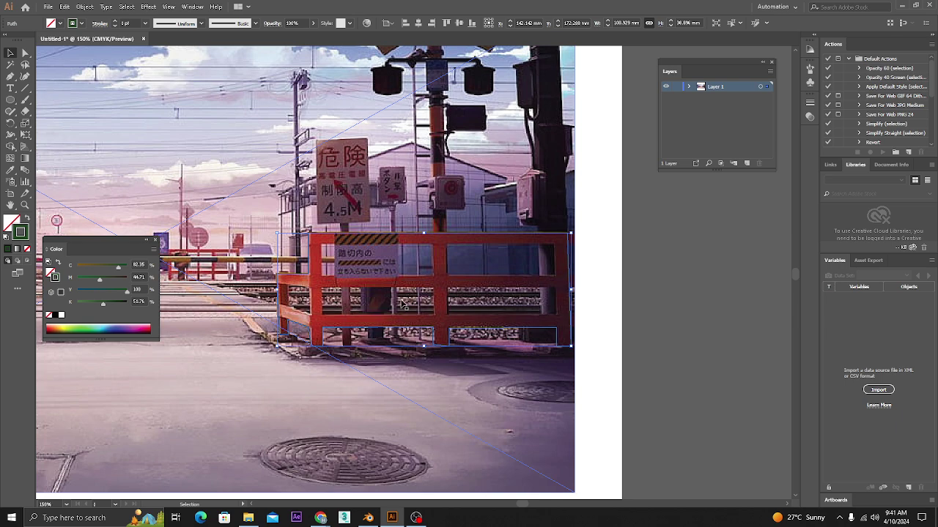
- Trace the fence's upper-left opening as a closed four-cornered path with the Pen tool
click(11, 76)
key(ctrl+equal)
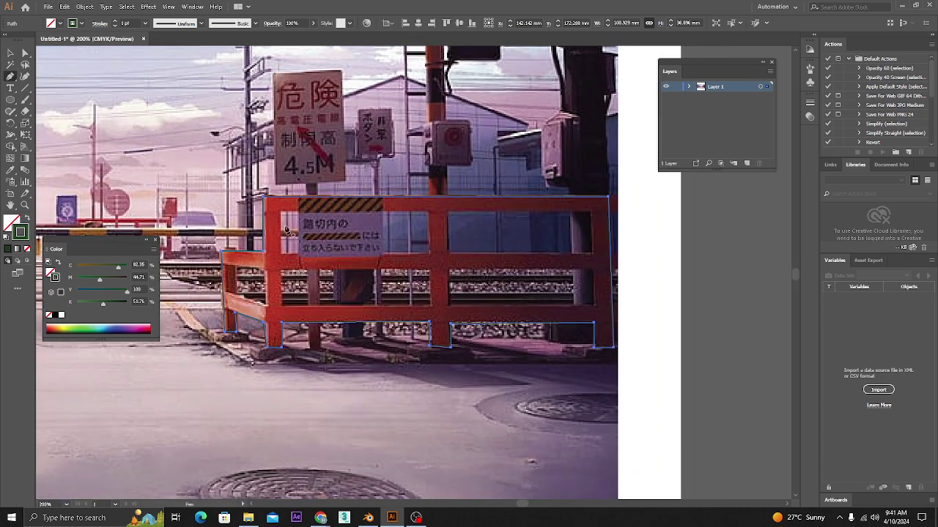
click(279, 212)
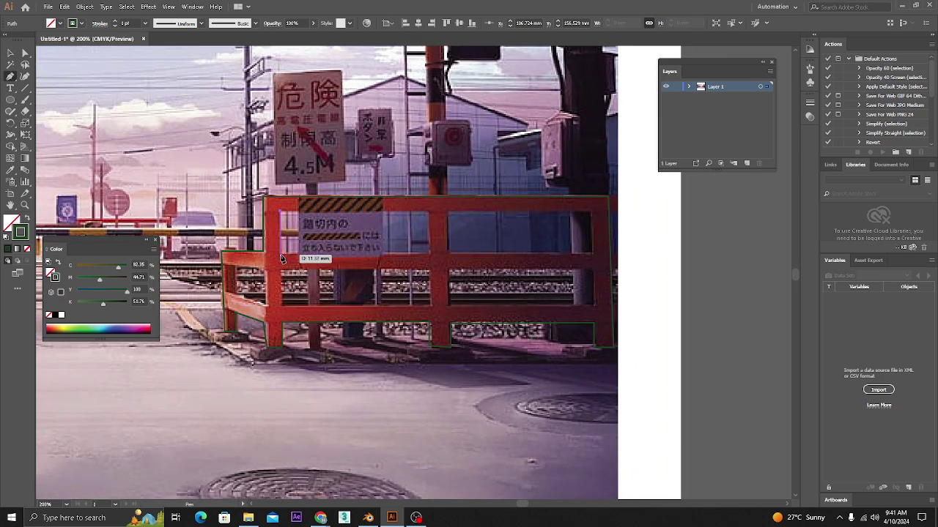
click(280, 254)
click(427, 254)
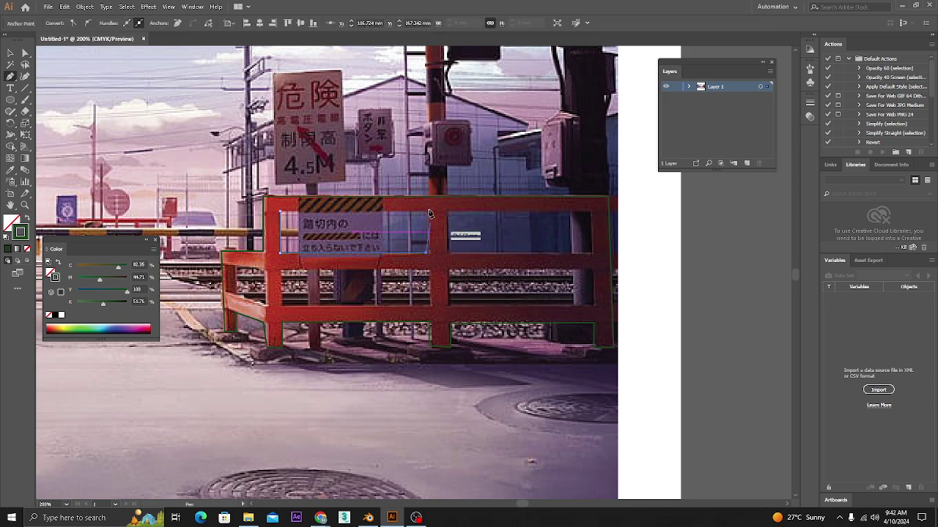
click(427, 212)
click(280, 211)
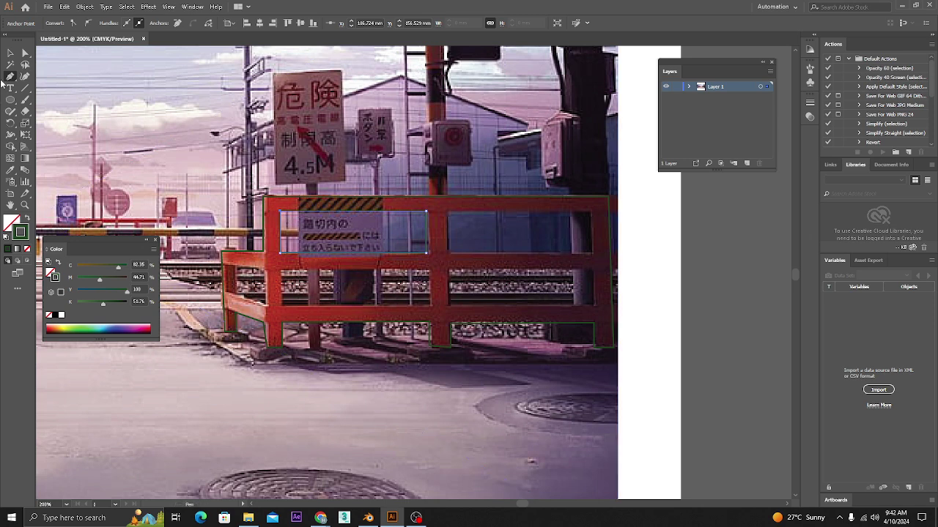
- Draw rectangles over the fence's upper-right opening, about 37 by 11 mm, and its lower-left and lower-right openings, about 38 and 37 mm wide
drag(10, 99, 41, 100)
drag(448, 212, 590, 253)
drag(290, 276, 430, 305)
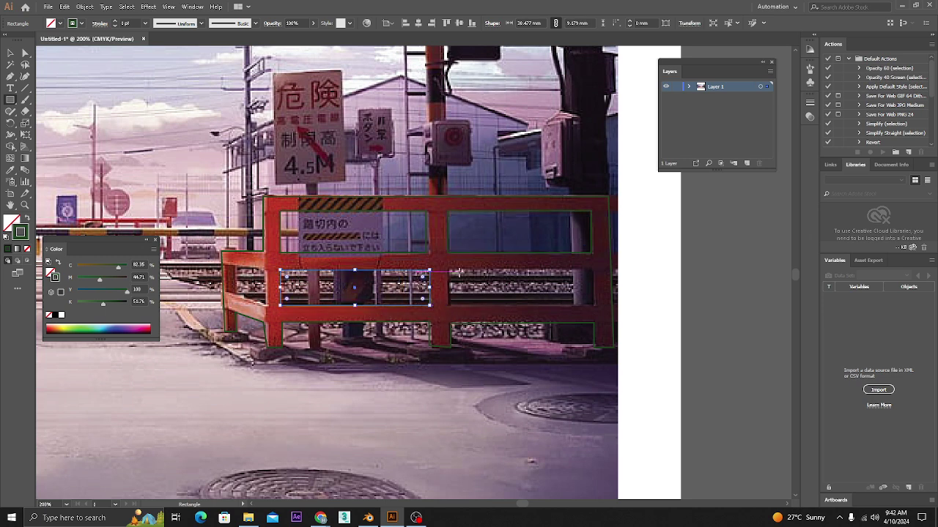
drag(449, 270, 593, 306)
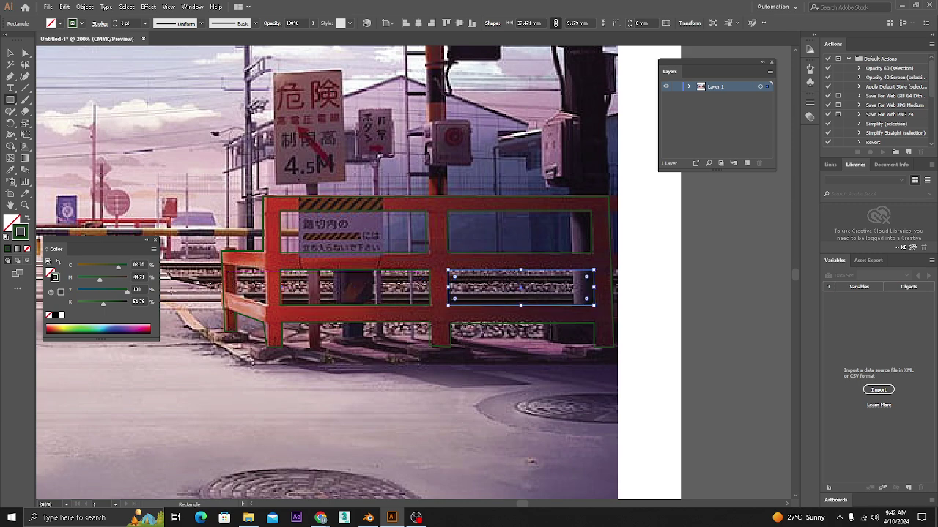
- Draw a rectangle about 8 by 9 mm over the fence's small side opening and shift its corner points to match the slanted rails
drag(236, 265, 267, 301)
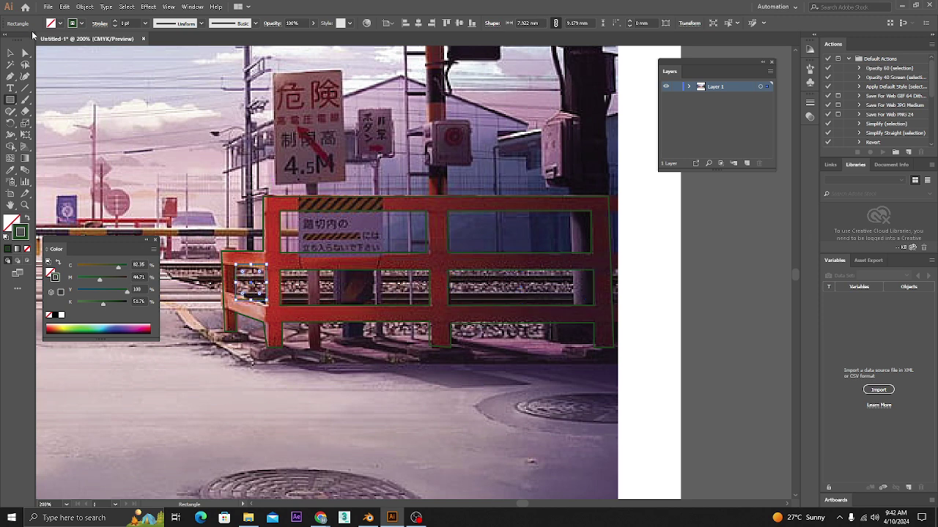
click(24, 53)
drag(268, 269, 226, 311)
key(v)
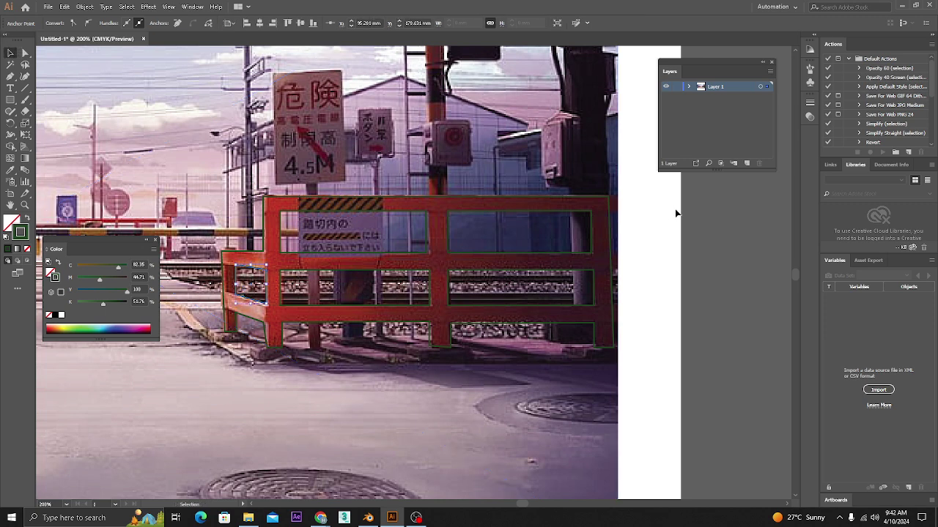
click(704, 116)
- Expand Layer 1 and hide the linked street image
click(688, 86)
scroll(737, 121, down, 1)
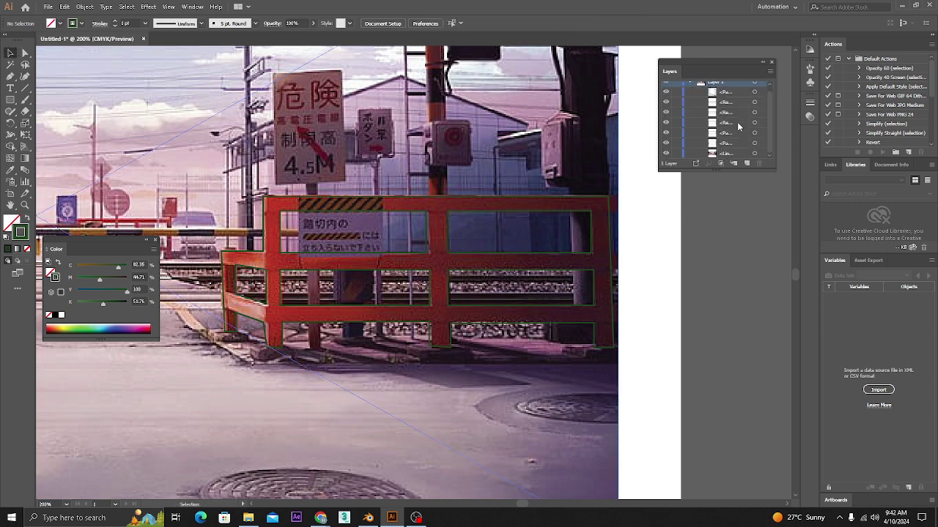
click(666, 153)
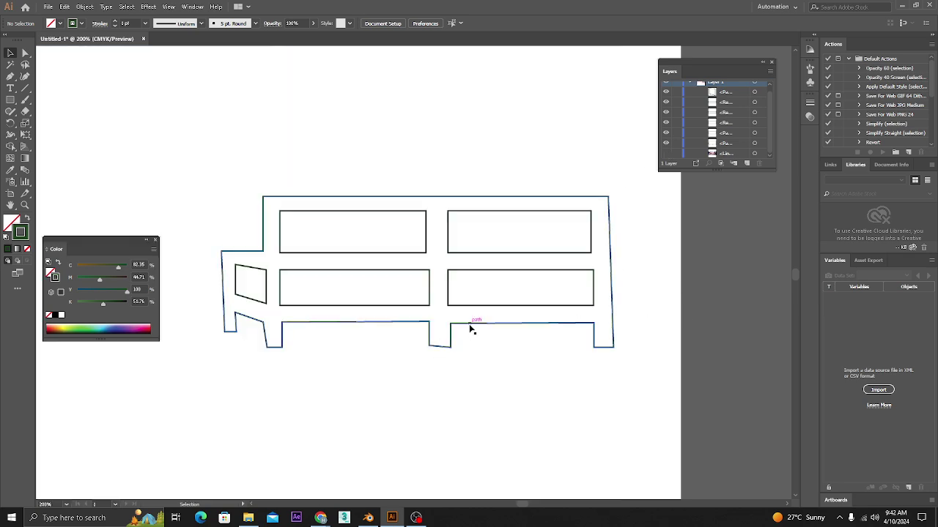
- Try moving the fence outline and the upper-right rectangle apart from the other shapes, and undo both moves
drag(469, 324, 393, 418)
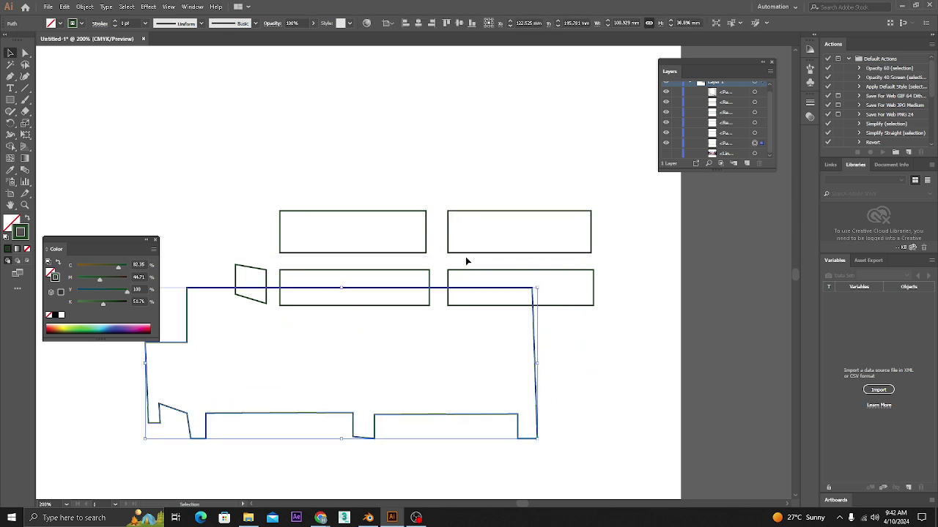
drag(471, 254, 510, 196)
key(ctrl+z)
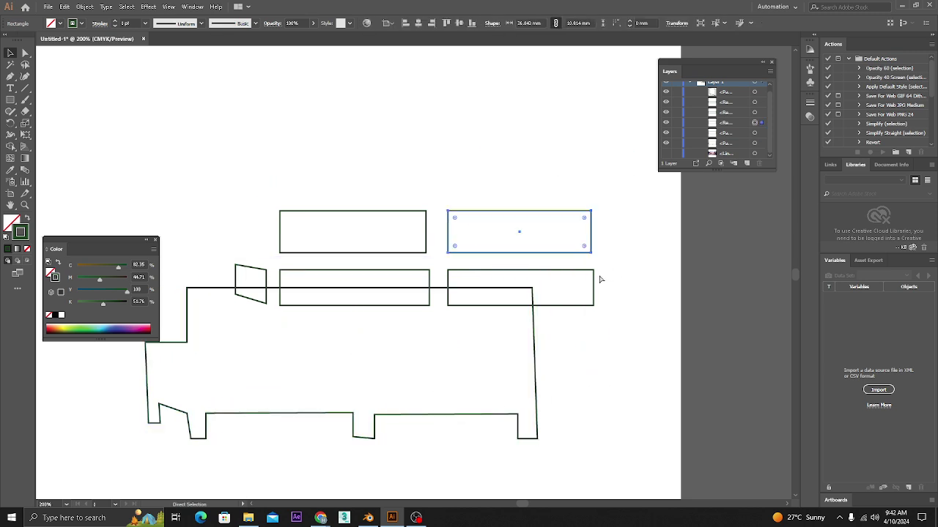
key(ctrl+z)
click(365, 233)
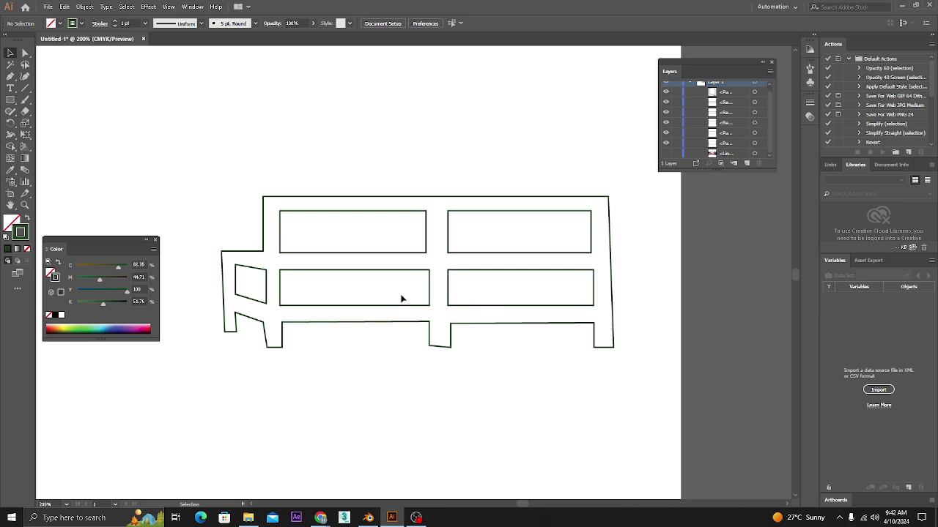
- Select all the fence paths, check the Compound Path commands without applying one, and deselect the paths
drag(627, 169, 209, 419)
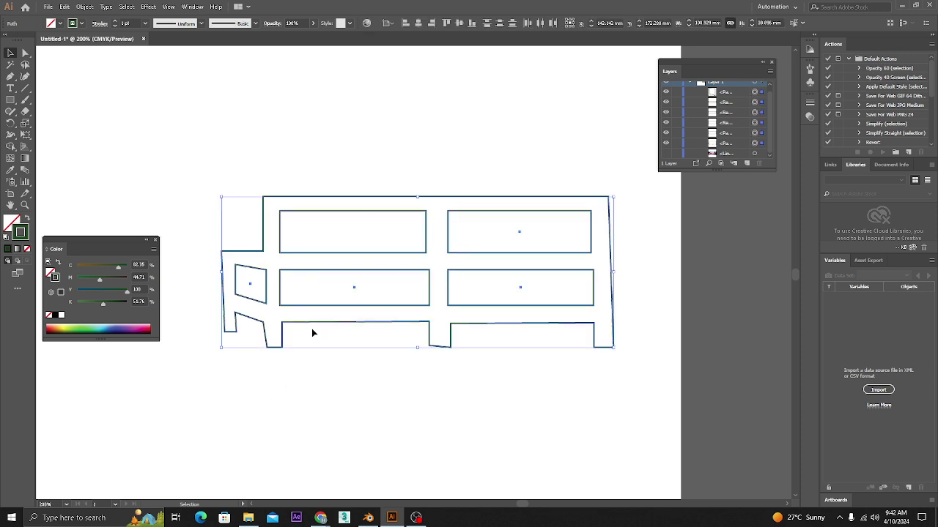
click(84, 6)
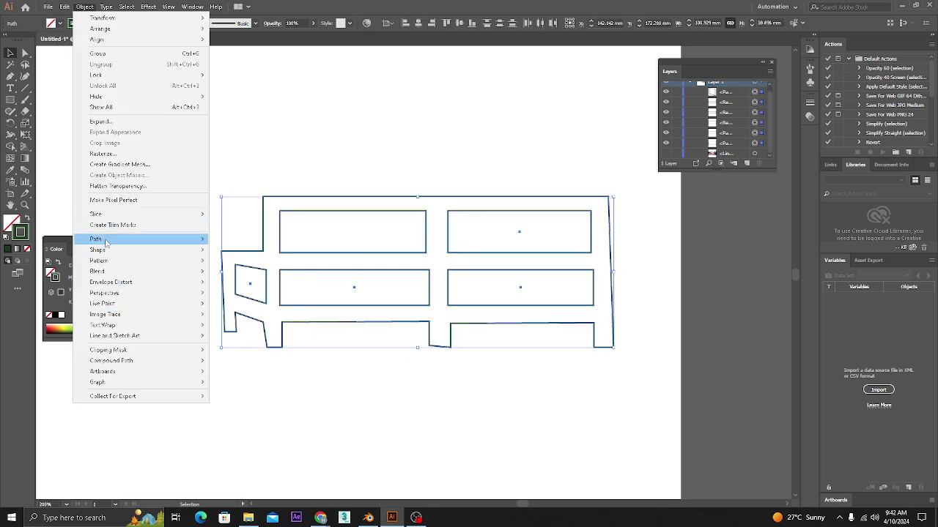
mouse_move(145, 361)
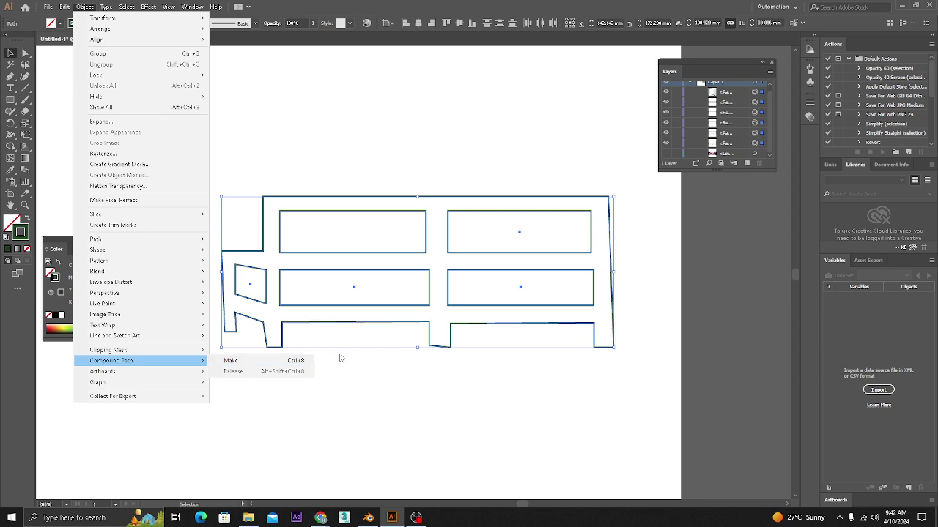
click(373, 368)
click(367, 377)
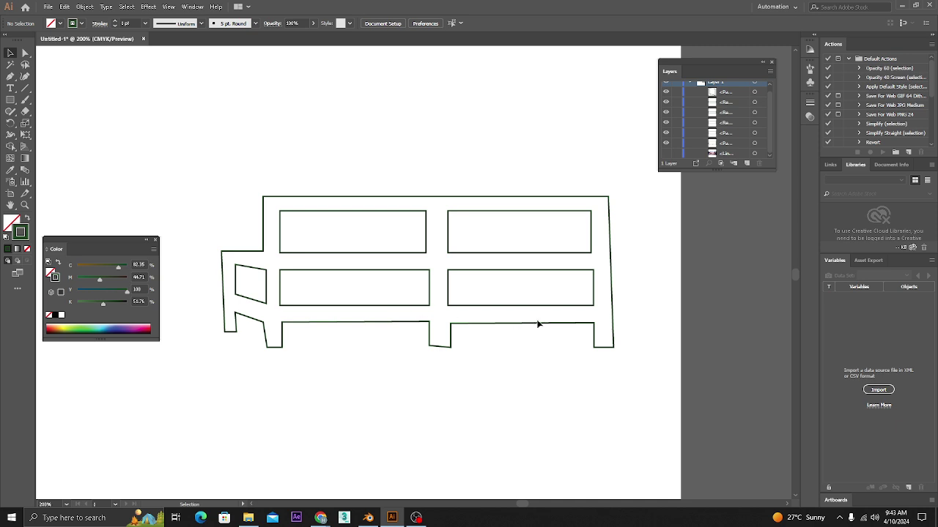
- Try combining all the fence paths into one compound path, and undo it
mouse_move(648, 386)
mouse_down()
mouse_move(387, 261)
mouse_move(195, 137)
mouse_up()
key(a)
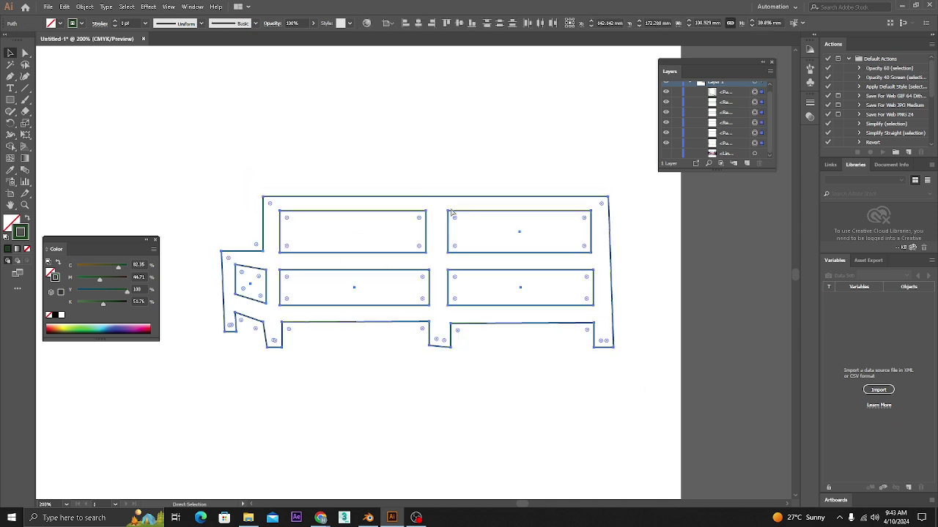
key(ctrl+8)
key(v)
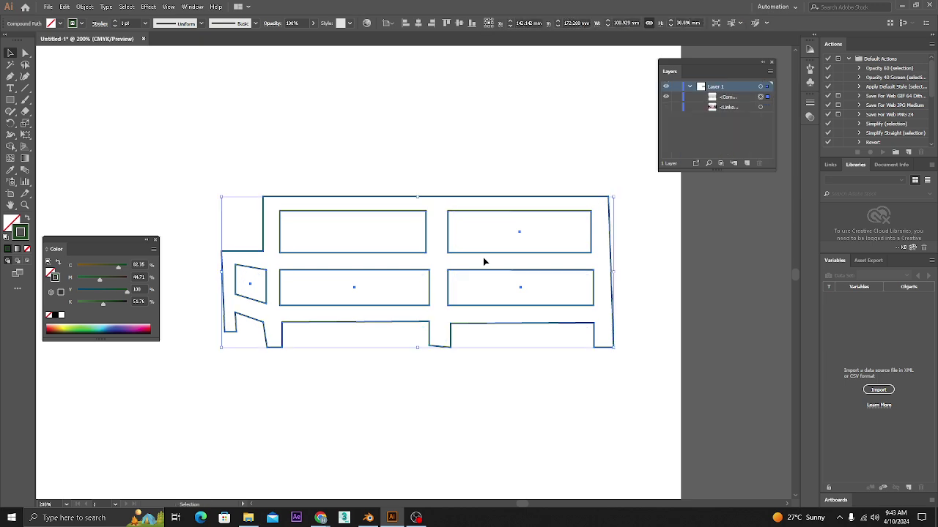
click(541, 390)
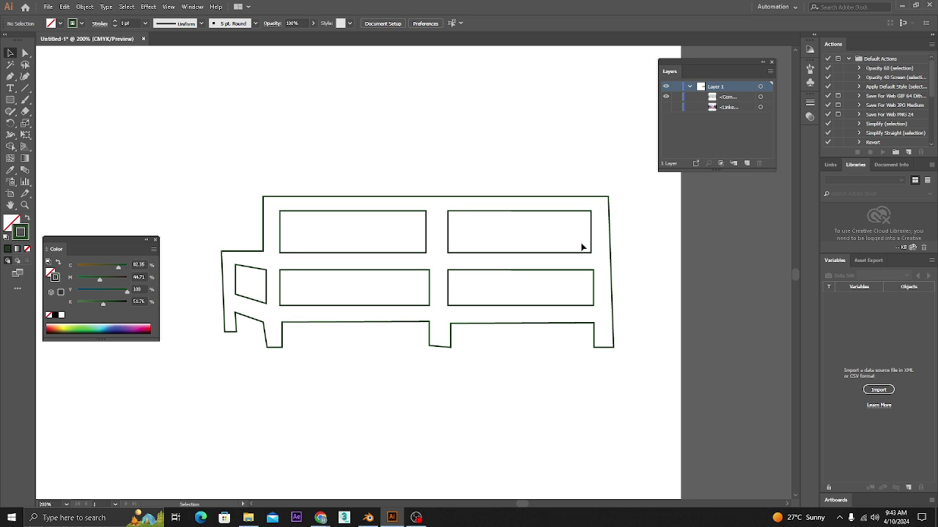
alt+scroll(480, 279, down, 1)
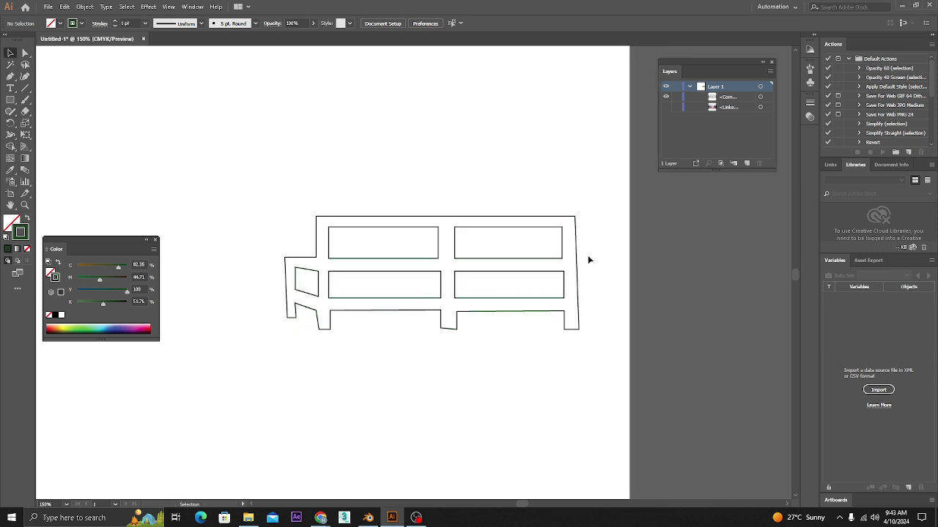
key(ctrl+z)
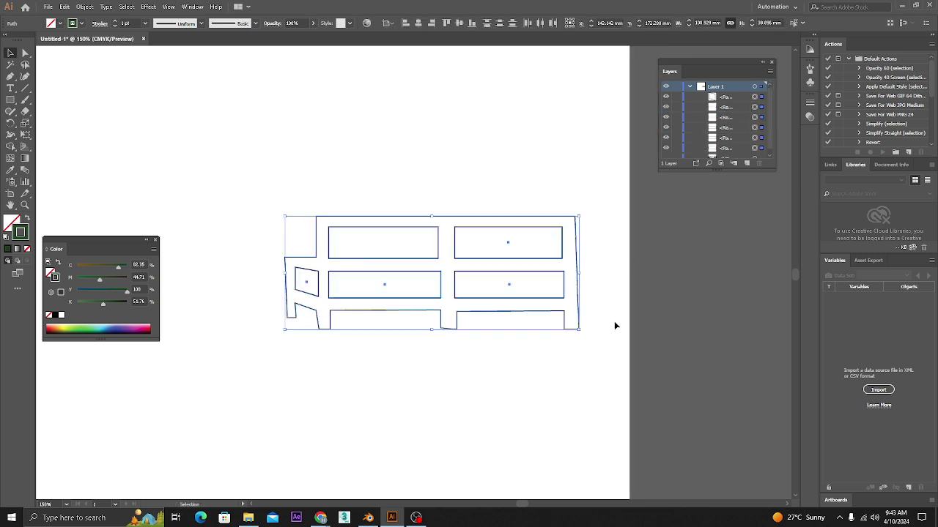
- Combine the fence outline and all its openings into one compound path, check its entry in Layer 1, and deselect it
drag(608, 192, 399, 381)
key(ctrl+8)
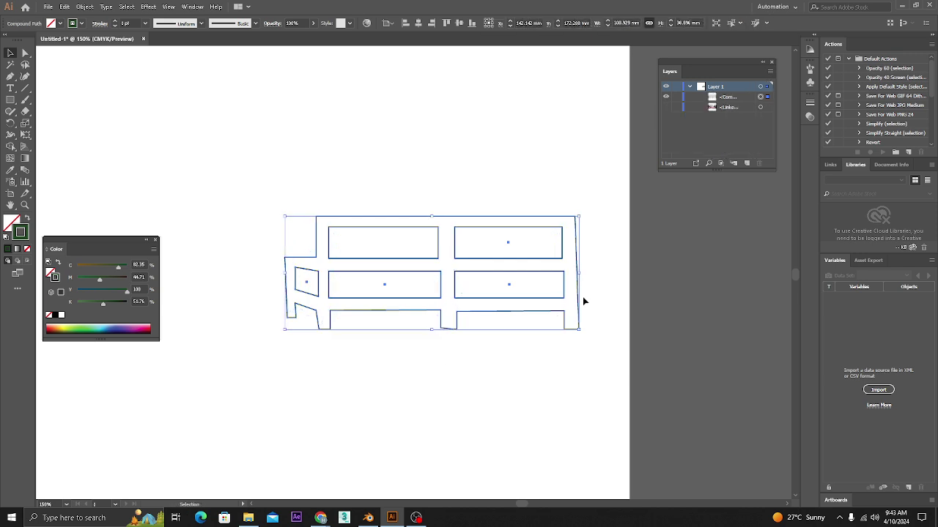
click(732, 97)
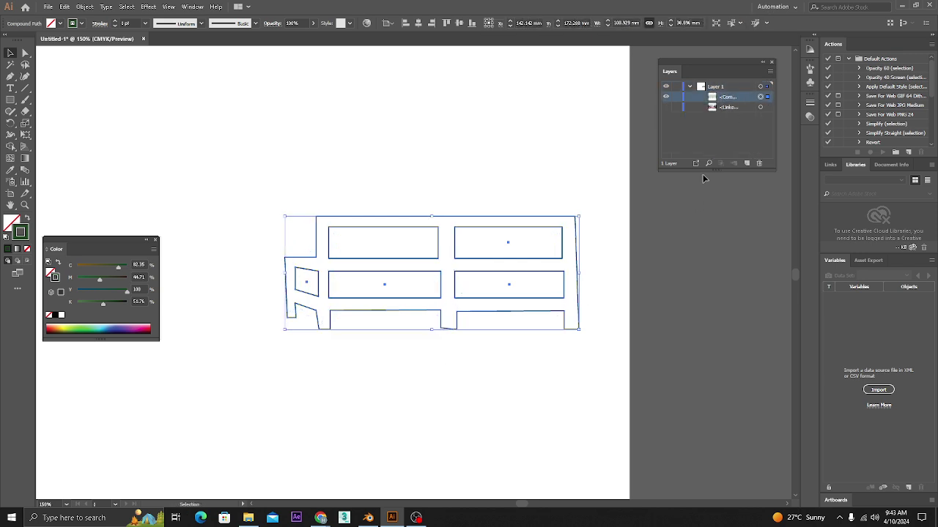
click(588, 380)
- Try swapping the fence's fill and stroke and moving it sideways, and undo both changes
click(521, 272)
key(shift+x)
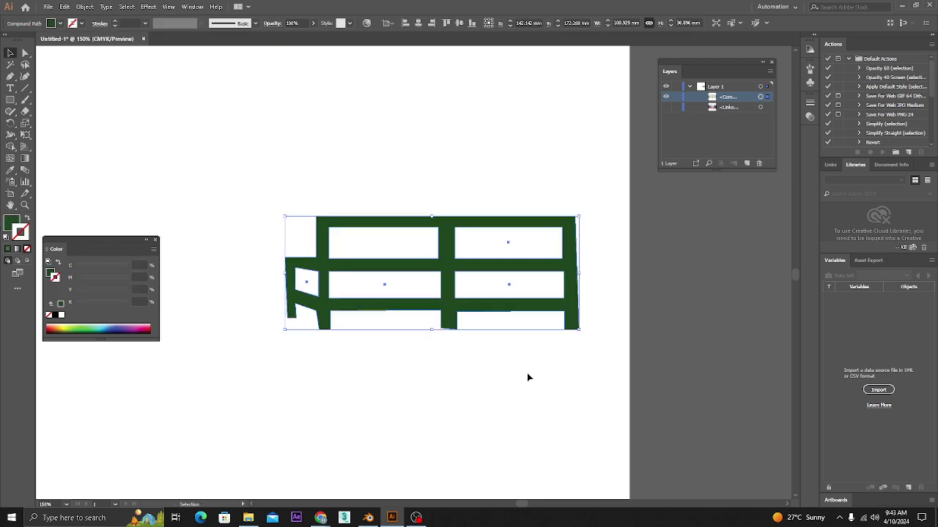
click(540, 383)
drag(538, 282, 630, 286)
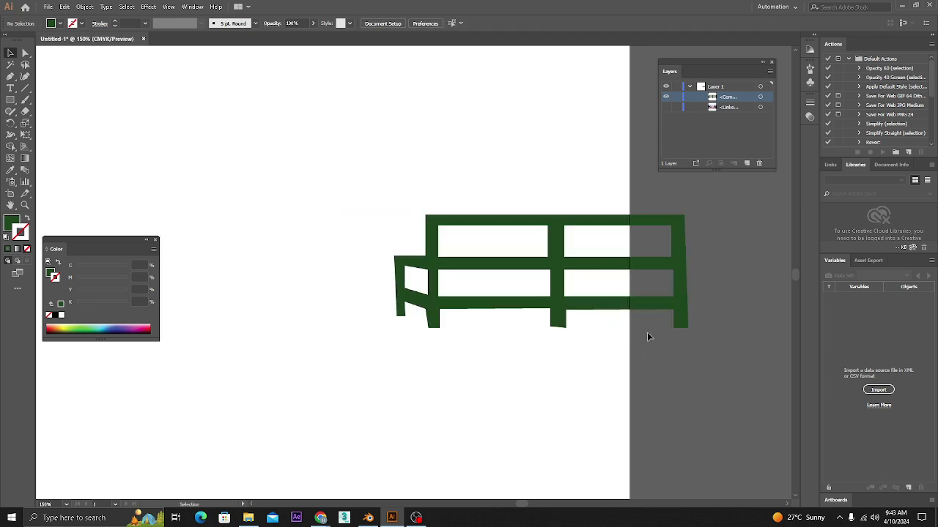
key(ctrl+z)
key(ctrl+z)
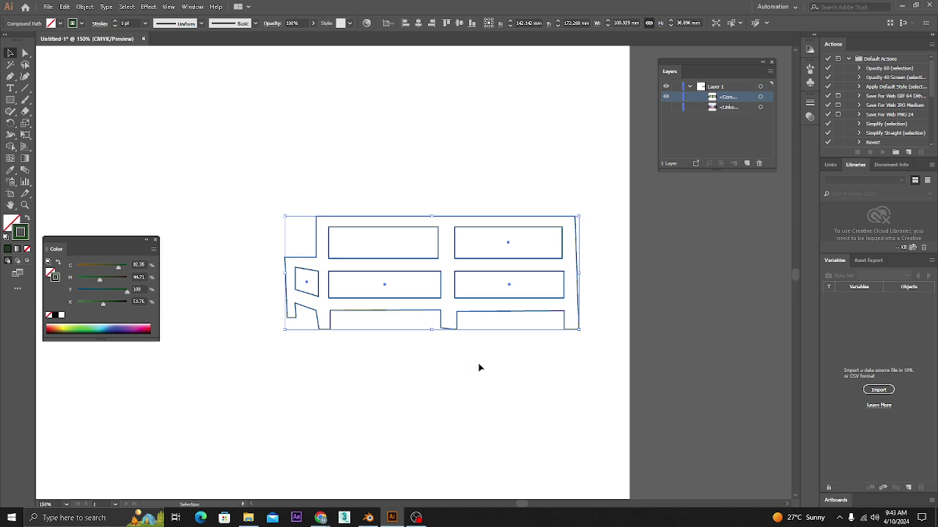
click(473, 368)
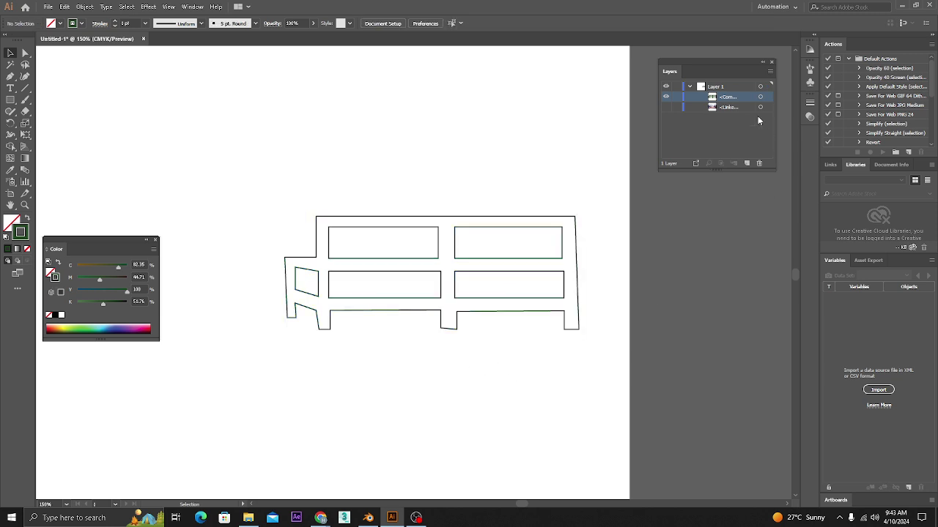
- Show the linked street image again and clip it to the fence's compound path with a clipping mask
click(666, 107)
drag(571, 294, 474, 342)
key(a)
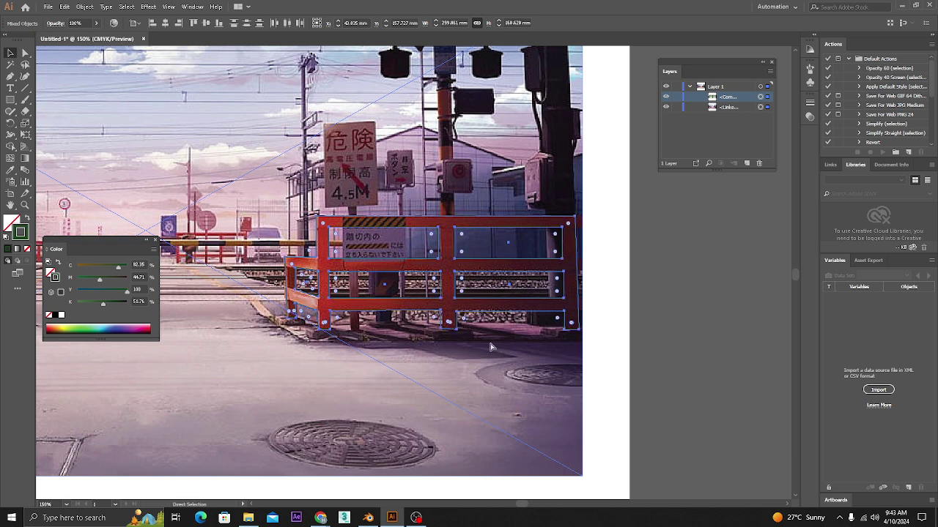
key(ctrl+7)
key(v)
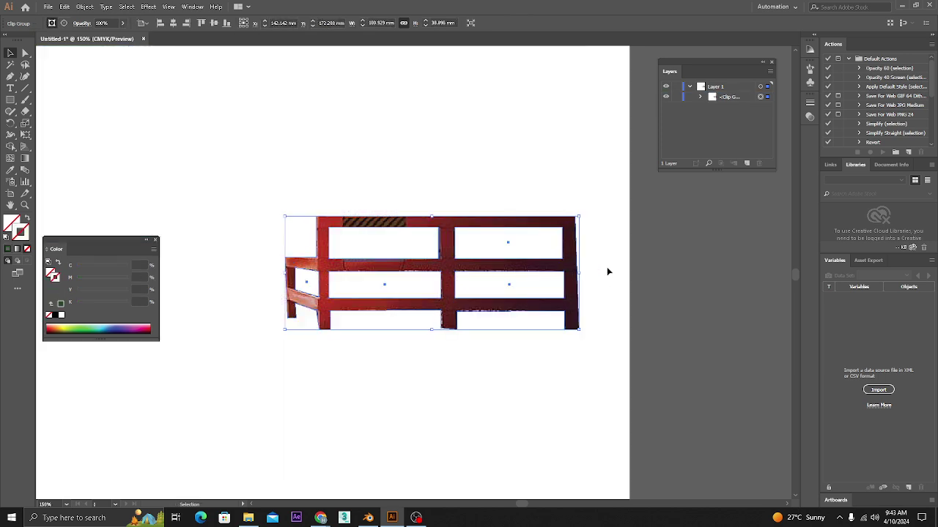
click(542, 405)
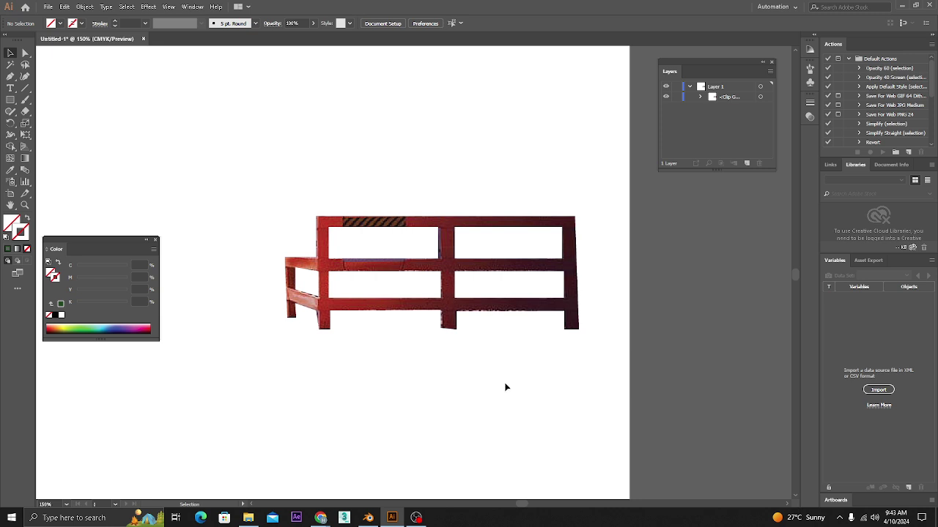
- Draw a rounded square about 40 mm wide over the upper half of the clipped fence
scroll(388, 286, down, 2)
scroll(393, 292, down, 1)
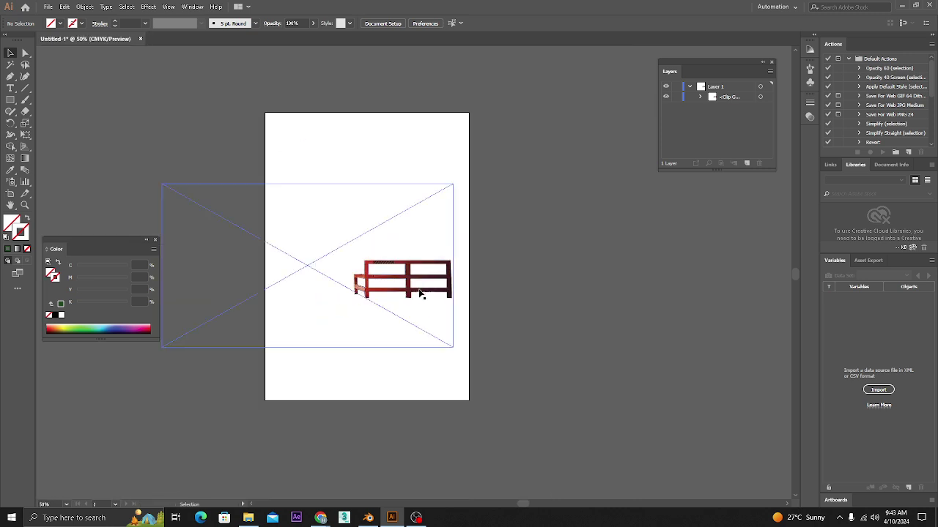
scroll(398, 281, up, 3)
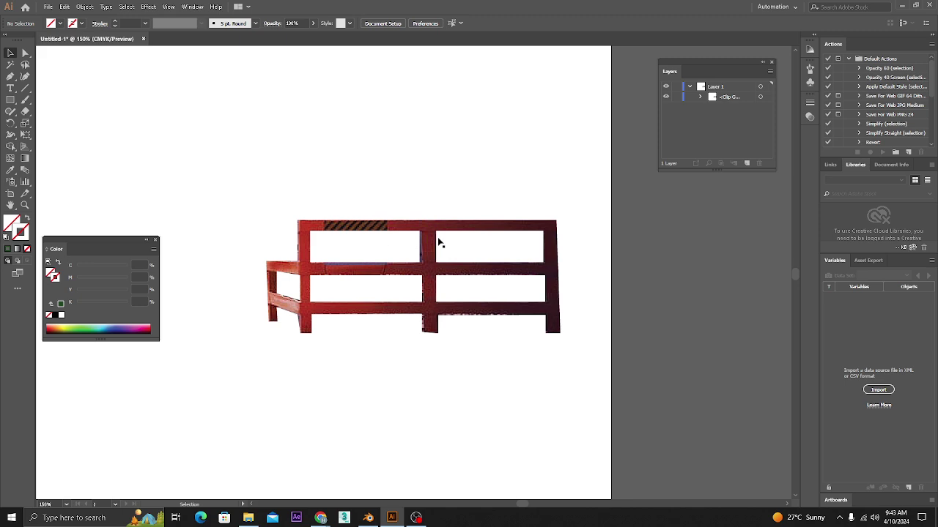
click(10, 111)
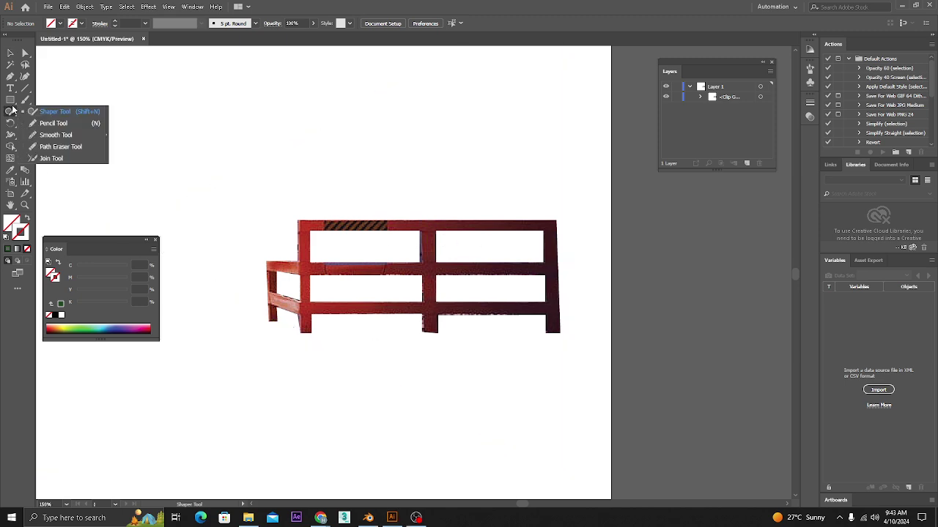
click(10, 100)
click(59, 112)
drag(322, 178, 438, 293)
key(v)
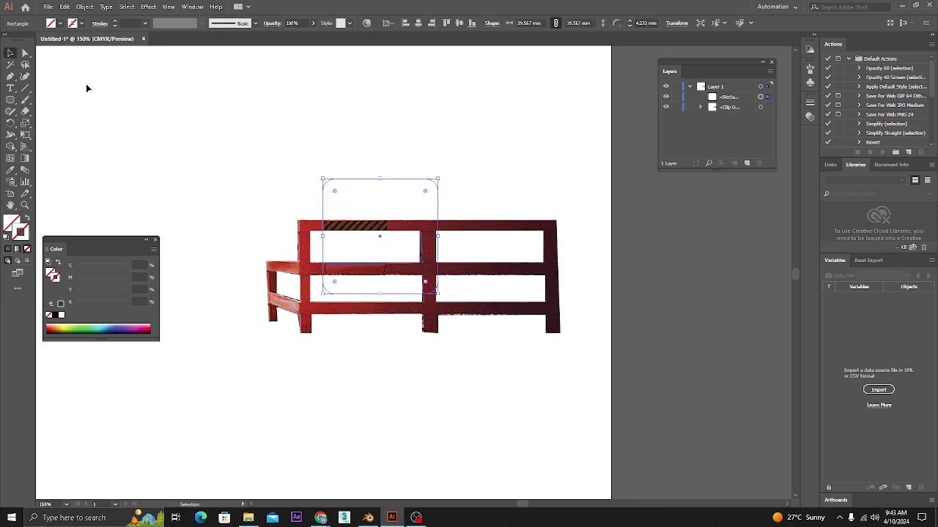
- Fill the rounded square with the last used dark green
key(ctrl)
key(ctrl+shift+p)
key(Escape)
click(8, 249)
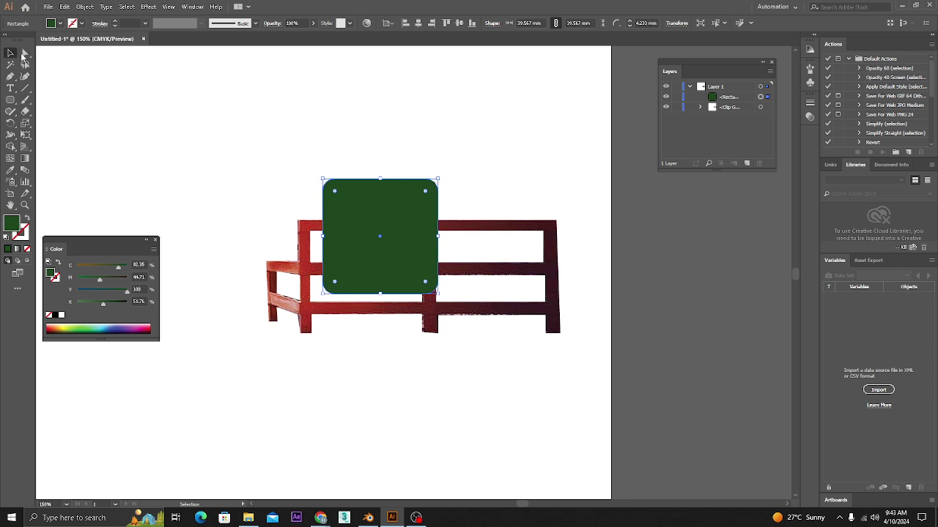
- Send the green rounded square behind the fence and move it around there
key(ctrl+shift+bracketleft)
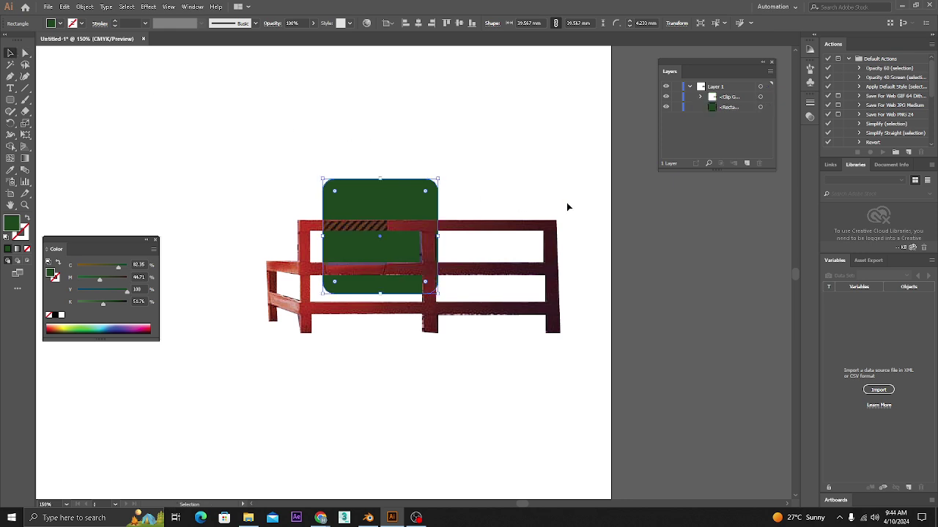
drag(364, 250, 435, 256)
drag(507, 217, 480, 128)
- Delete the green rounded square and the clipped fence
key(Delete)
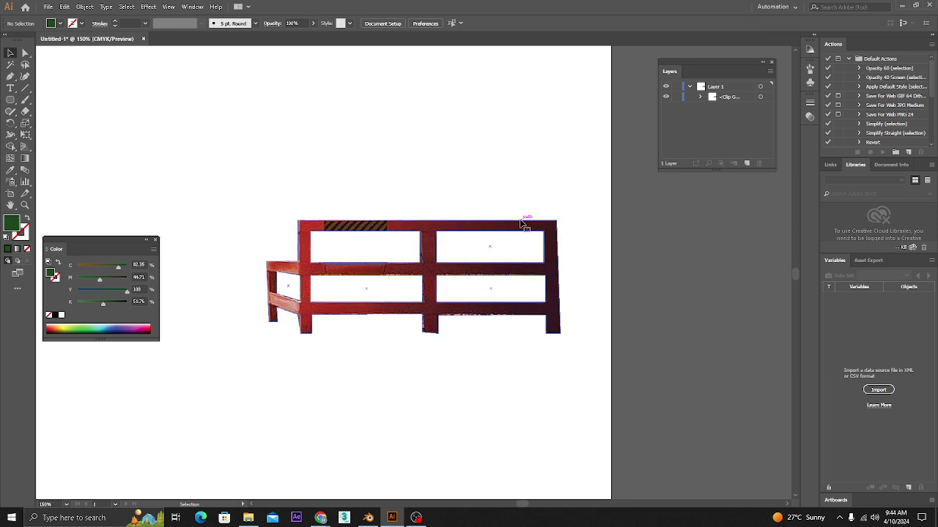
click(550, 243)
key(Delete)
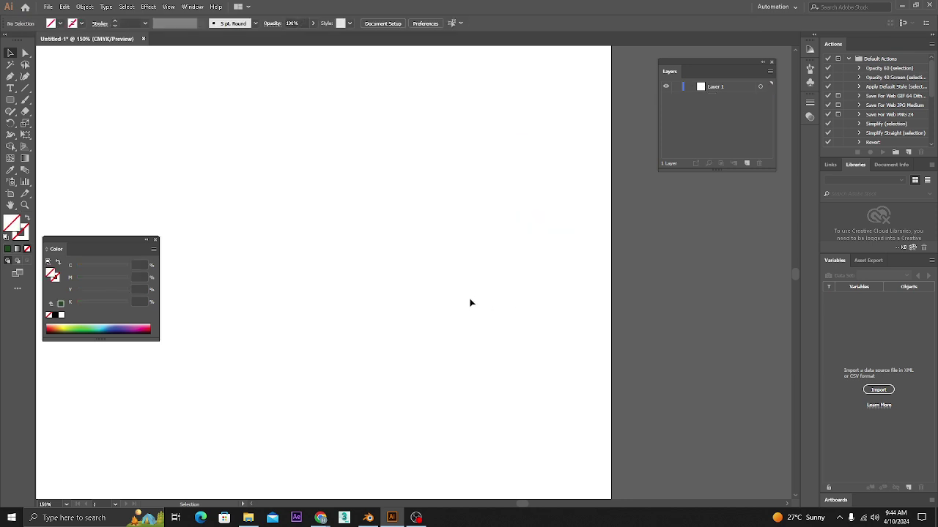
- Change Artboard 1 to landscape orientation and leave artboard editing
key(ctrl+minus)
key(ctrl+minus)
drag(394, 289, 387, 279)
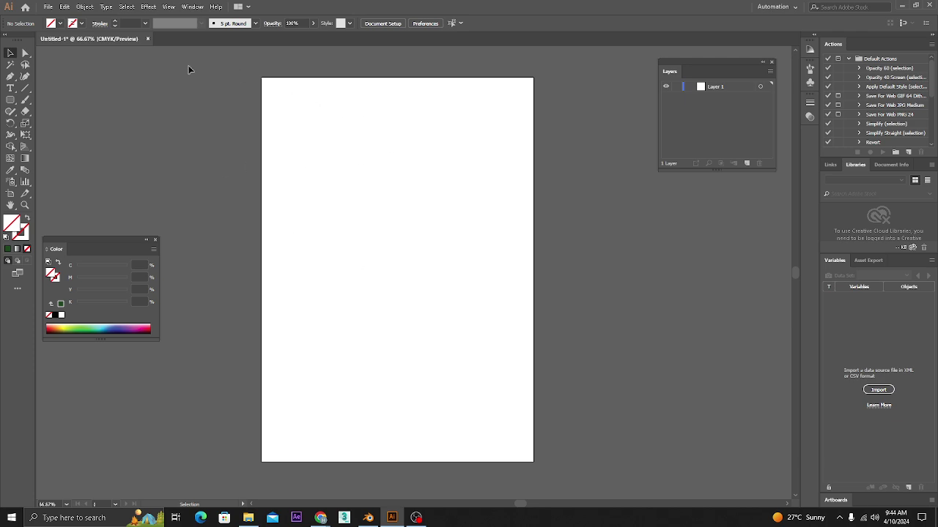
click(11, 195)
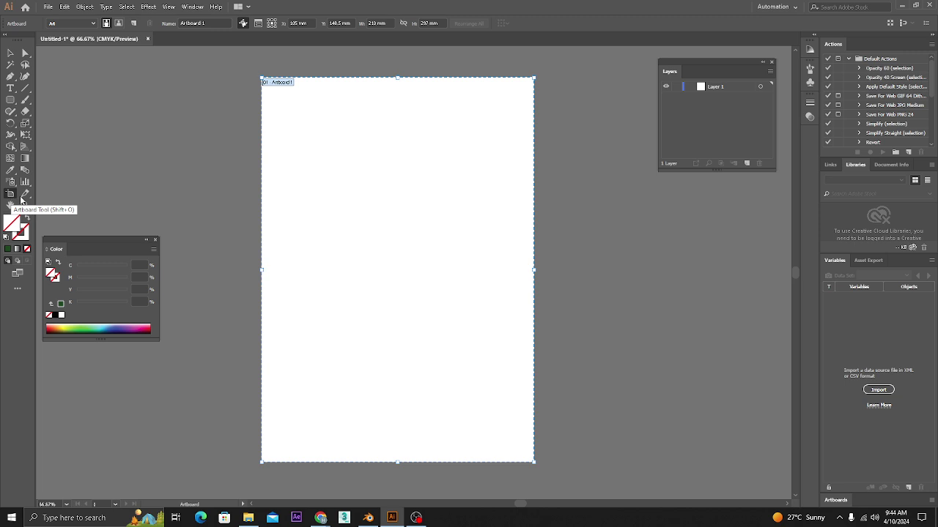
click(119, 25)
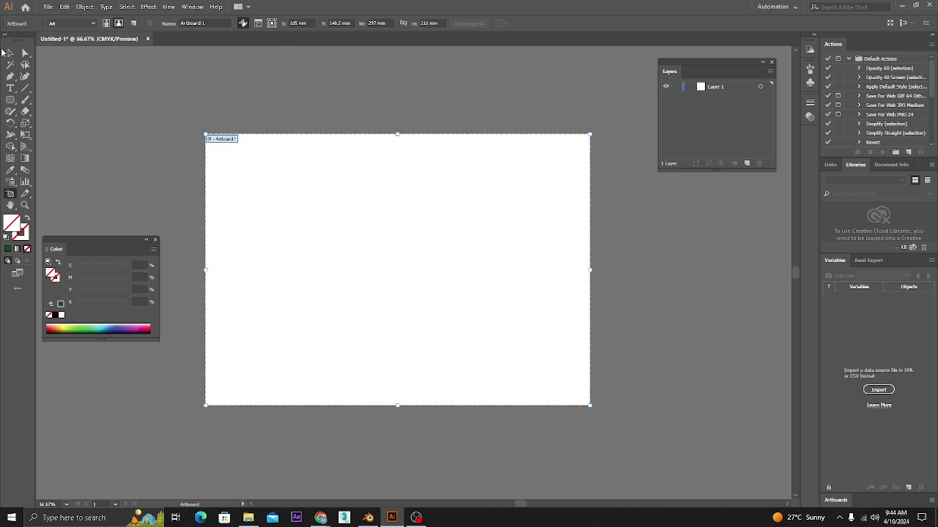
click(10, 53)
- Start placing a file in the document and open the Pictures folder to choose it from
mouse_move(413, 242)
mouse_down()
mouse_move(381, 240)
mouse_move(398, 241)
mouse_up()
key(ctrl+1)
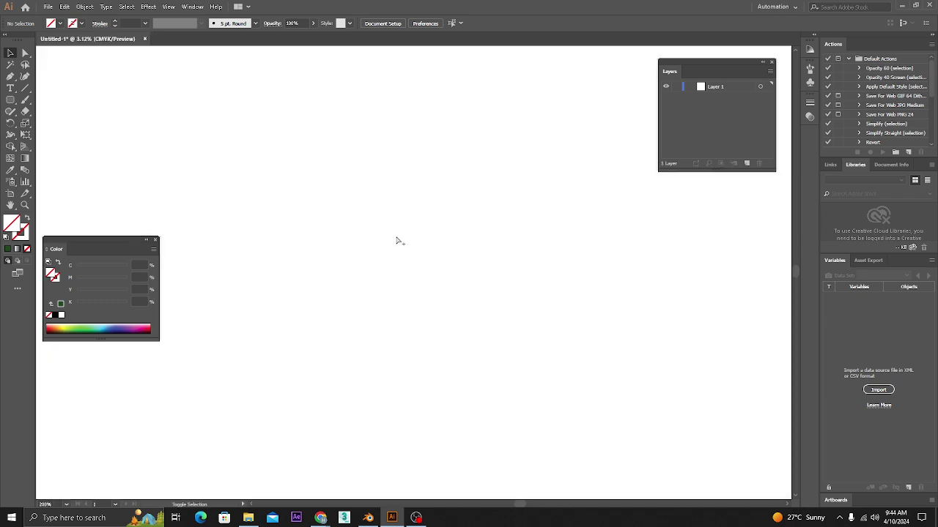
scroll(394, 258, down, 2)
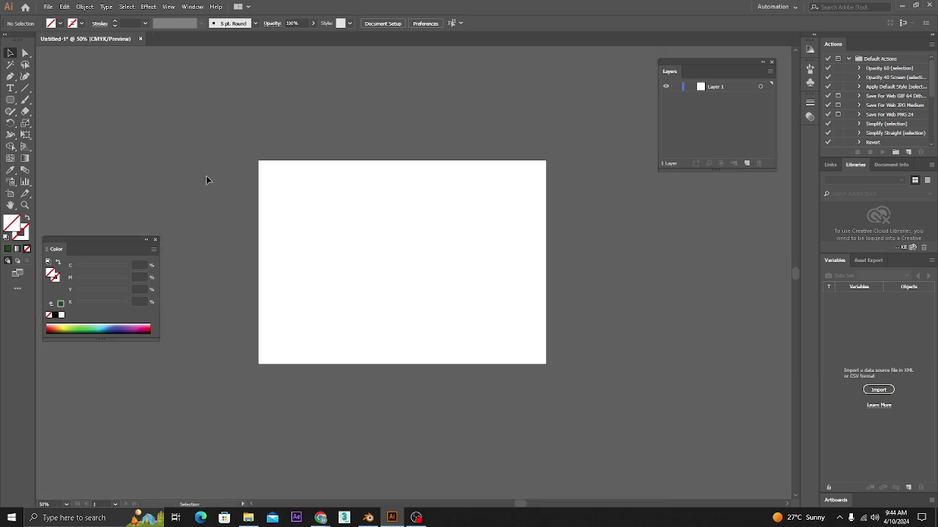
click(46, 8)
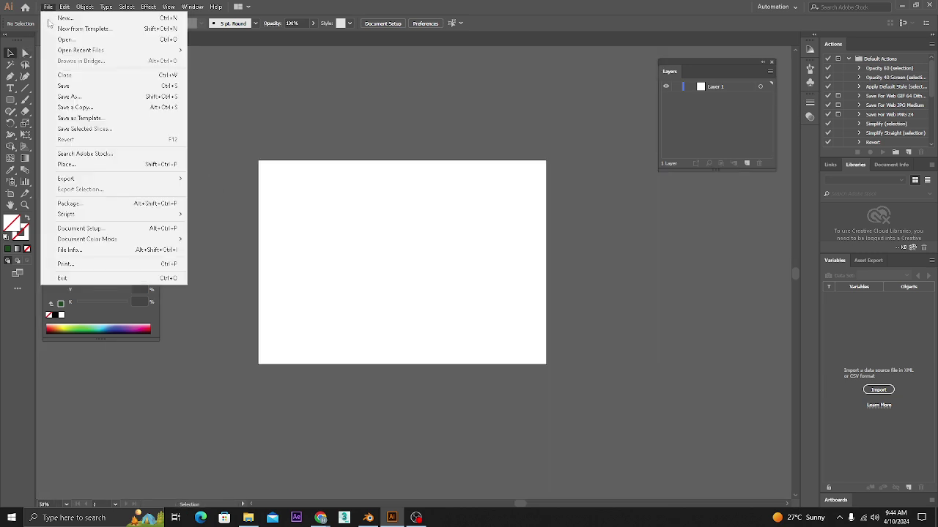
click(73, 166)
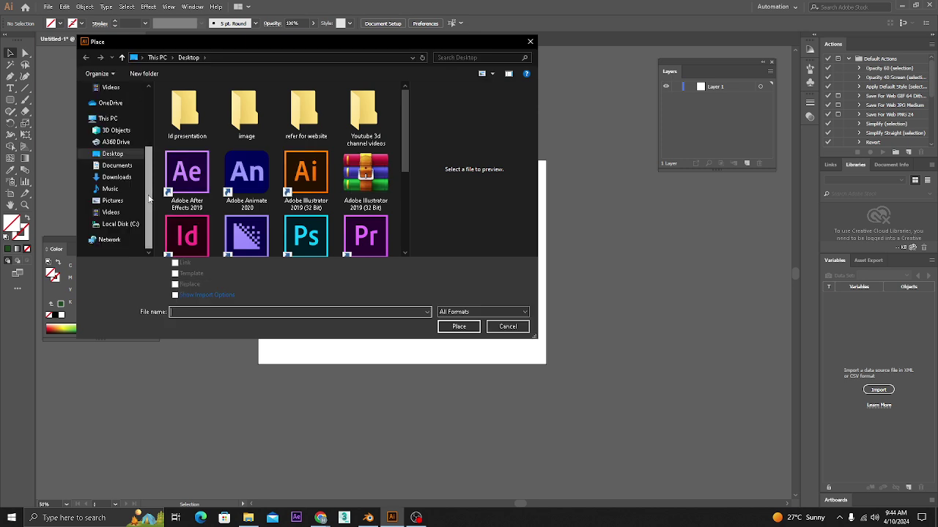
scroll(117, 176, down, 2)
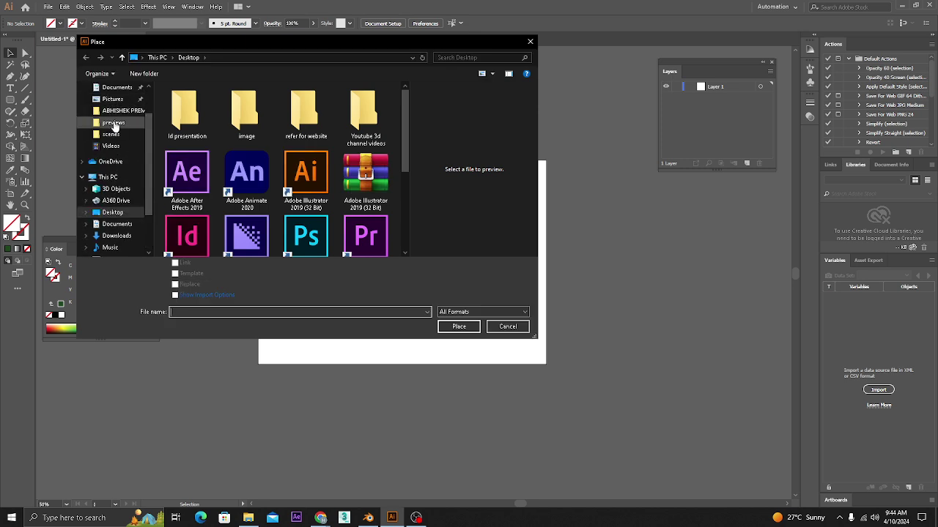
scroll(116, 129, up, 2)
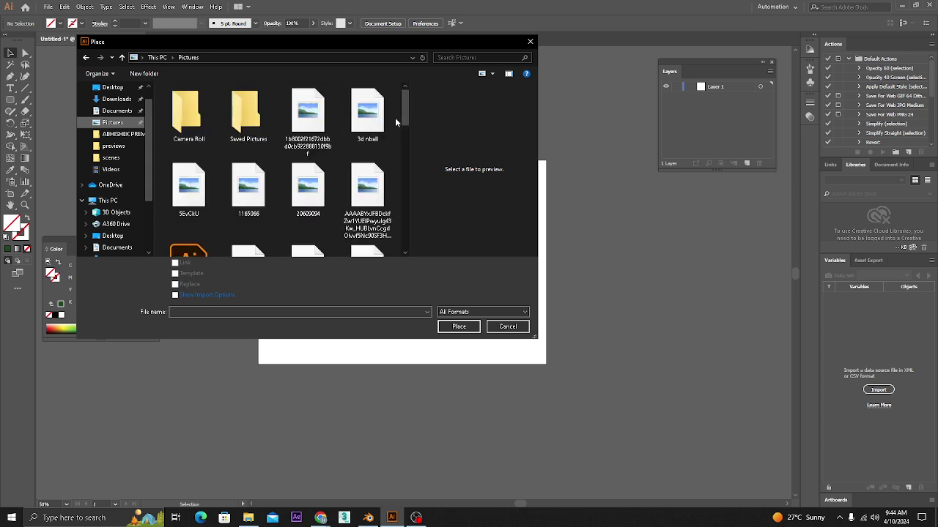
scroll(337, 167, down, 3)
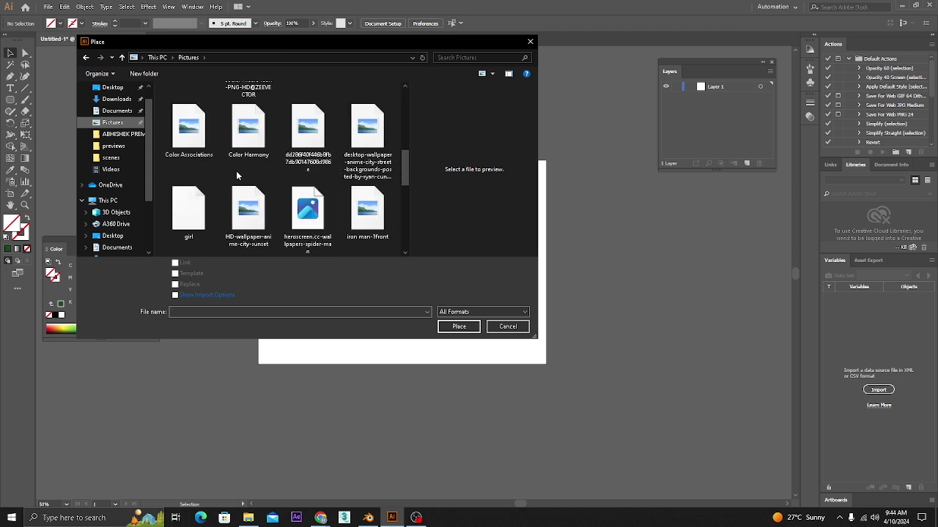
- Choose the heroscreen.cc-wallpapers-spider-man picture and place it as a linked image on the artboard
click(207, 132)
click(253, 129)
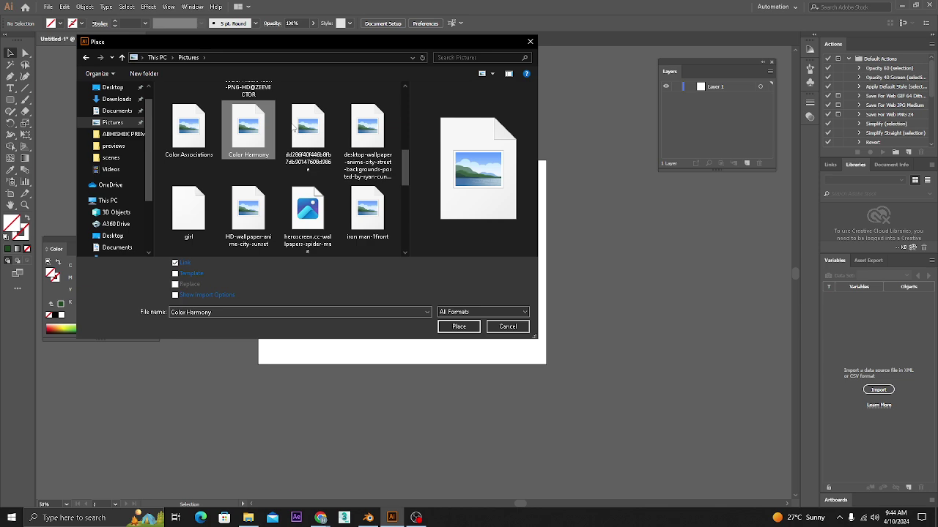
click(299, 127)
click(367, 130)
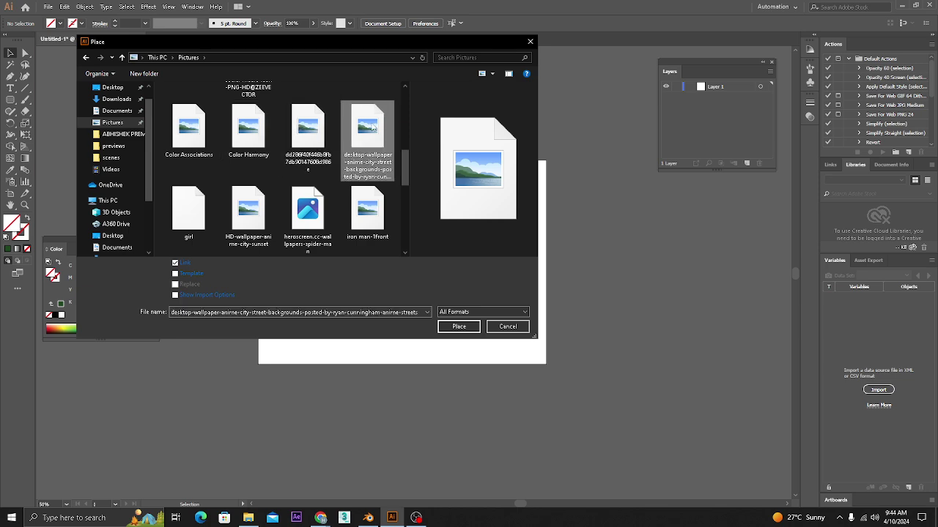
scroll(327, 150, down, 2)
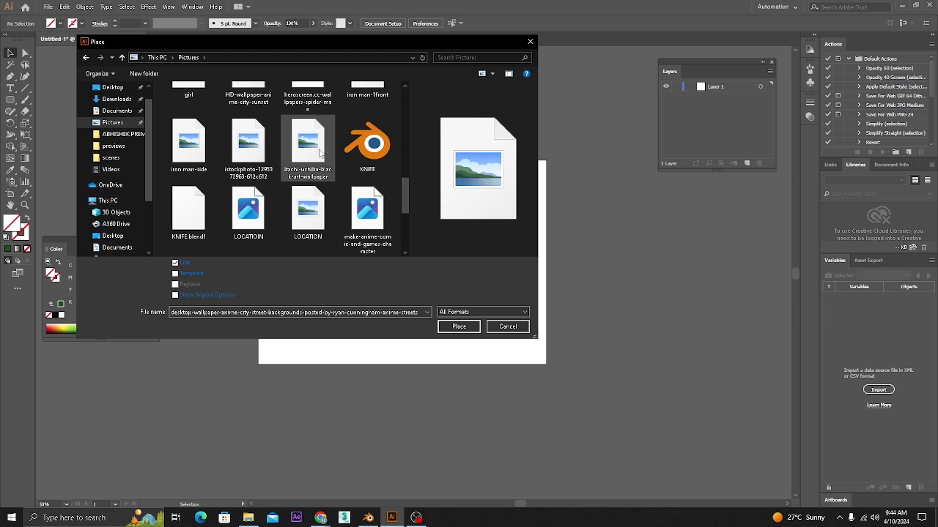
scroll(319, 151, up, 1)
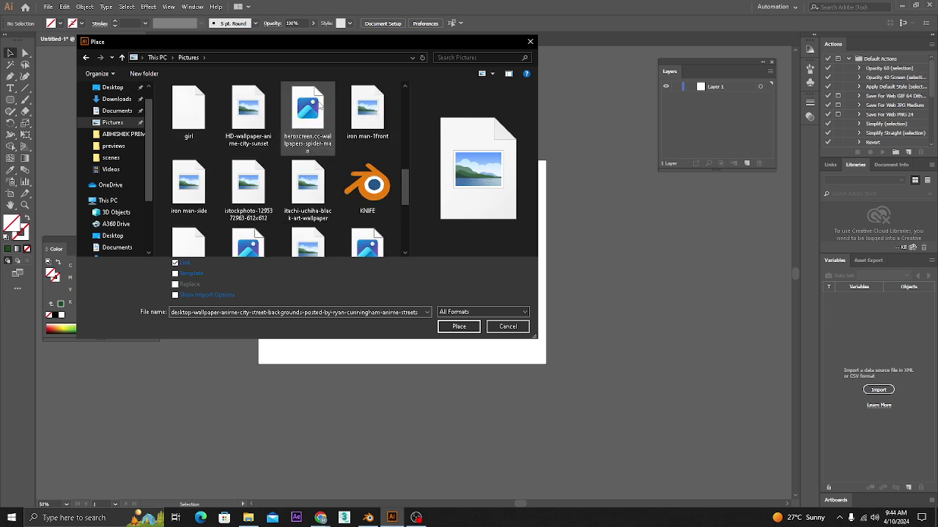
click(320, 107)
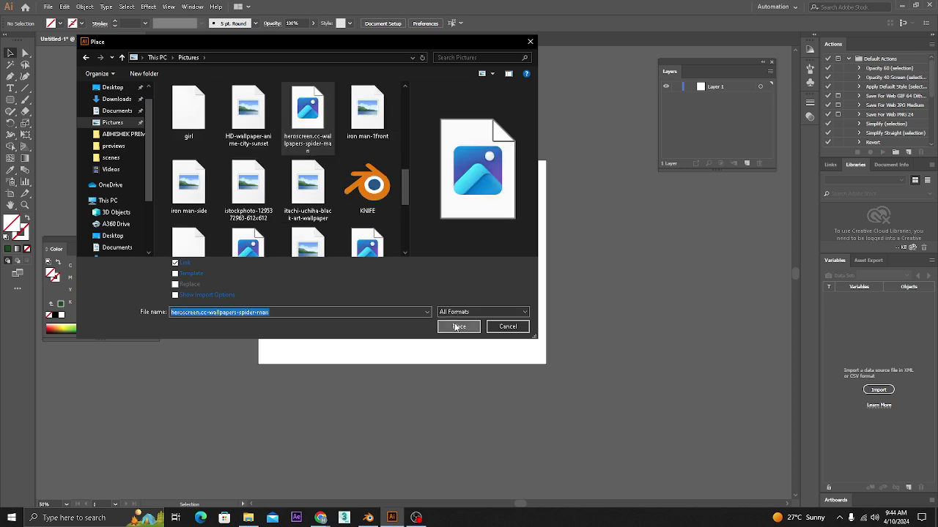
click(457, 327)
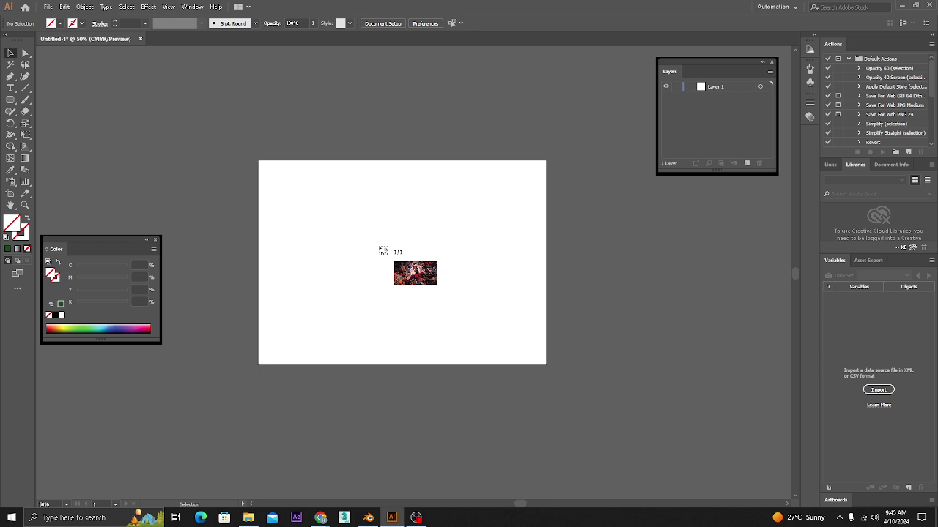
click(379, 251)
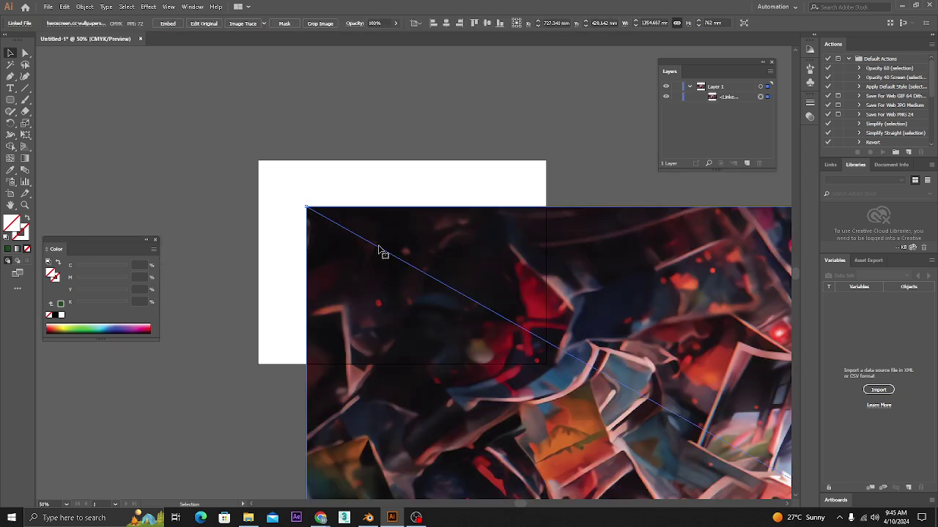
- Scale the placed Spider-Man image down to about 196 by 110 mm so it fits inside the artboard
click(442, 142)
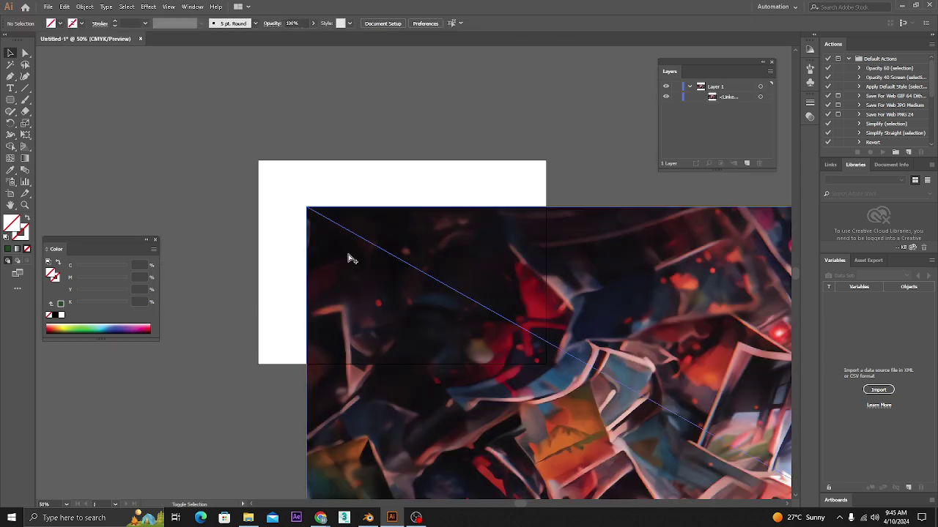
scroll(350, 258, down, 5)
click(526, 325)
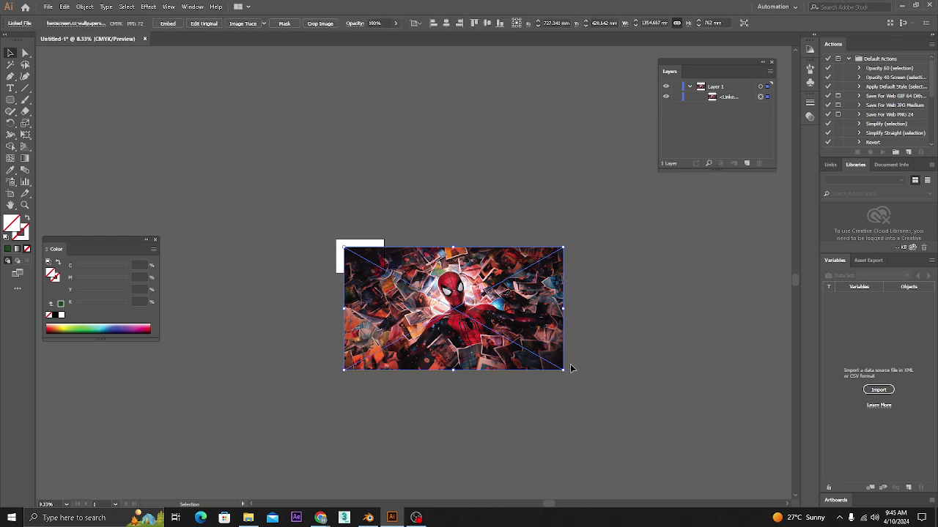
drag(563, 368, 416, 265)
click(366, 293)
scroll(366, 260, up, 6)
scroll(370, 260, down, 1)
drag(640, 336, 642, 346)
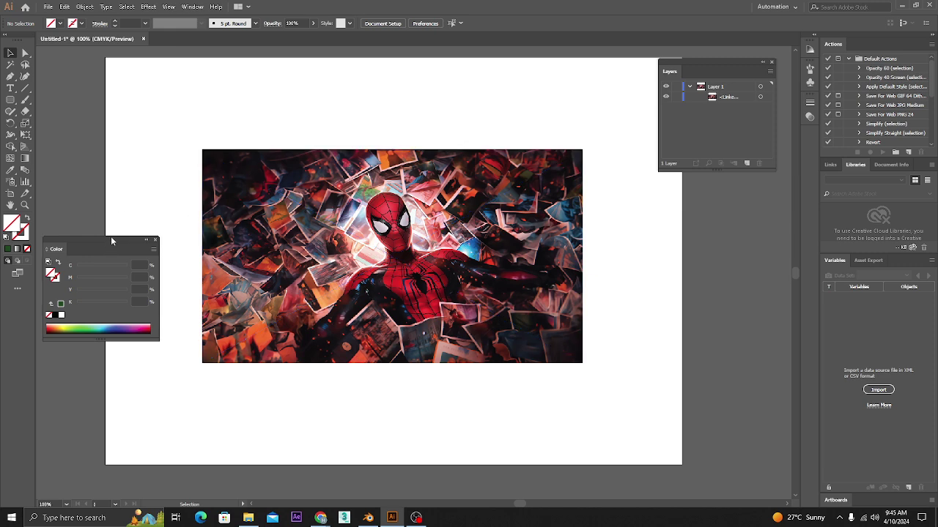
- Move the colour controls away from the artwork, then enlarge the image to about 237 by 133 mm and reposition it on the artboard
drag(111, 242, 123, 158)
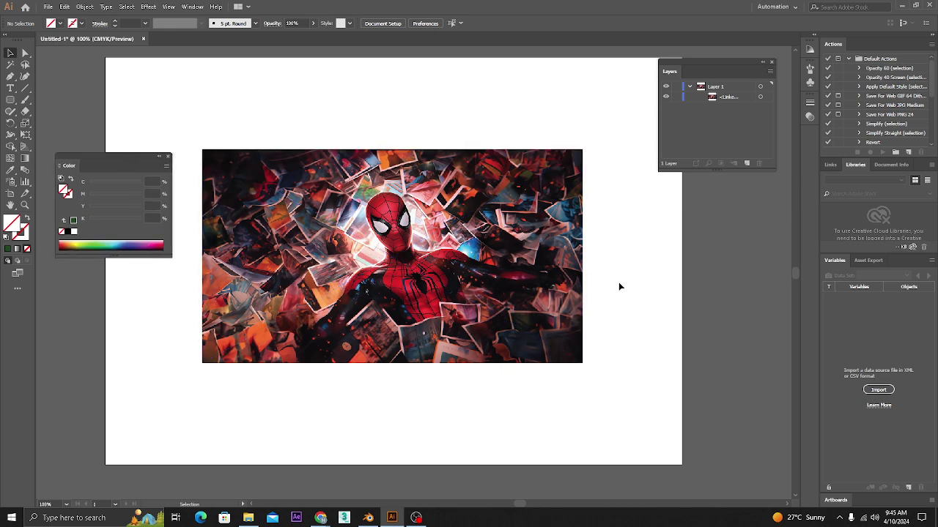
click(515, 294)
drag(529, 266, 498, 234)
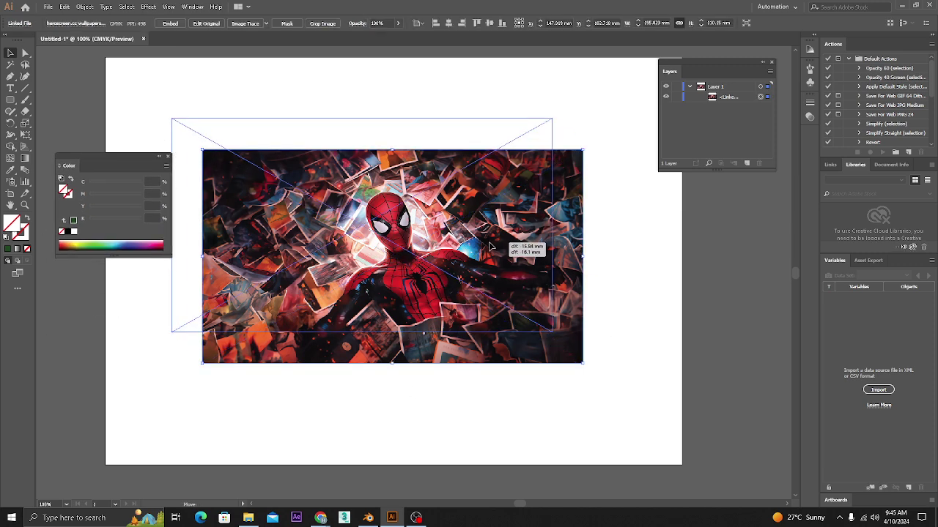
drag(551, 331, 637, 375)
drag(498, 236, 487, 242)
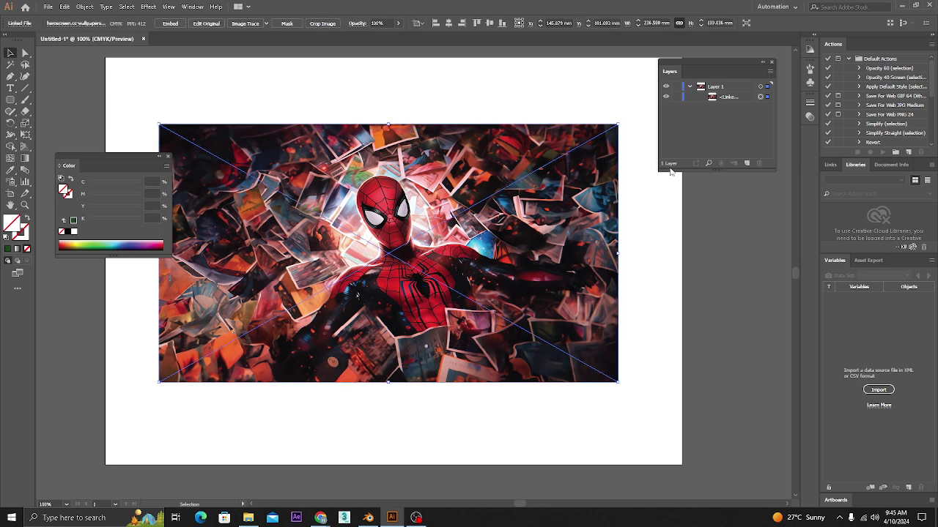
- Collapse the contents of Layer 1 and deselect the image
click(708, 88)
click(689, 87)
click(665, 293)
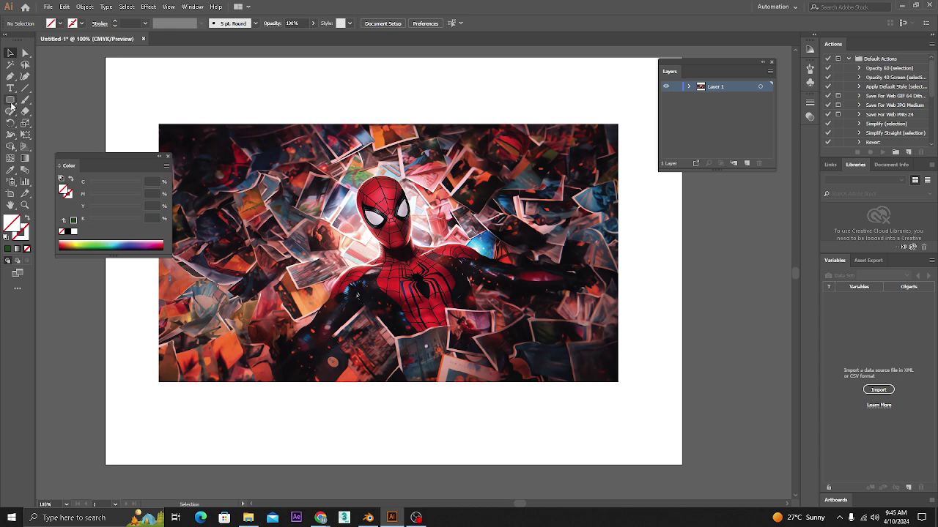
- Draw a circle about 106 mm in diameter over the Spider-Man figure with the Ellipse tool
click(10, 100)
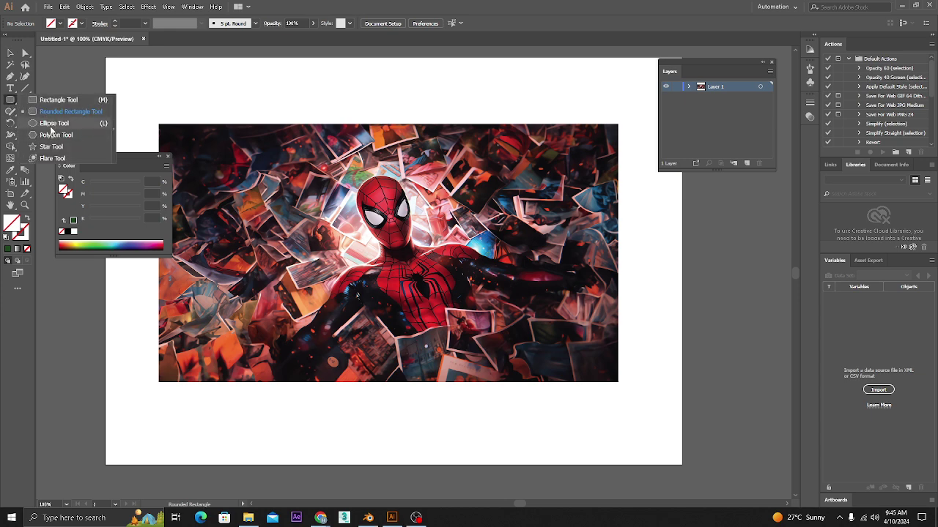
click(51, 125)
drag(378, 242, 482, 305)
click(12, 54)
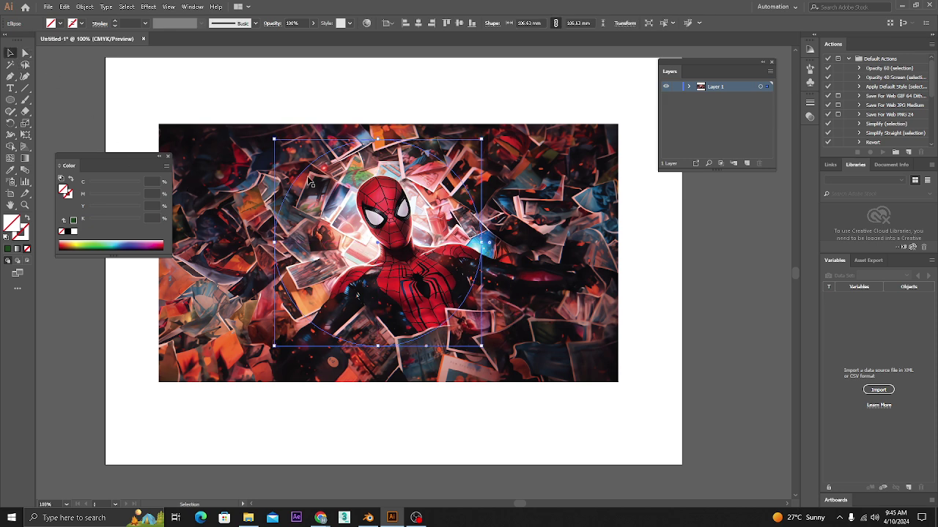
- Give the circle a solid black fill and shift it slightly to cover the figure
click(7, 249)
mouse_move(433, 211)
mouse_down()
mouse_move(457, 225)
mouse_move(438, 219)
mouse_up()
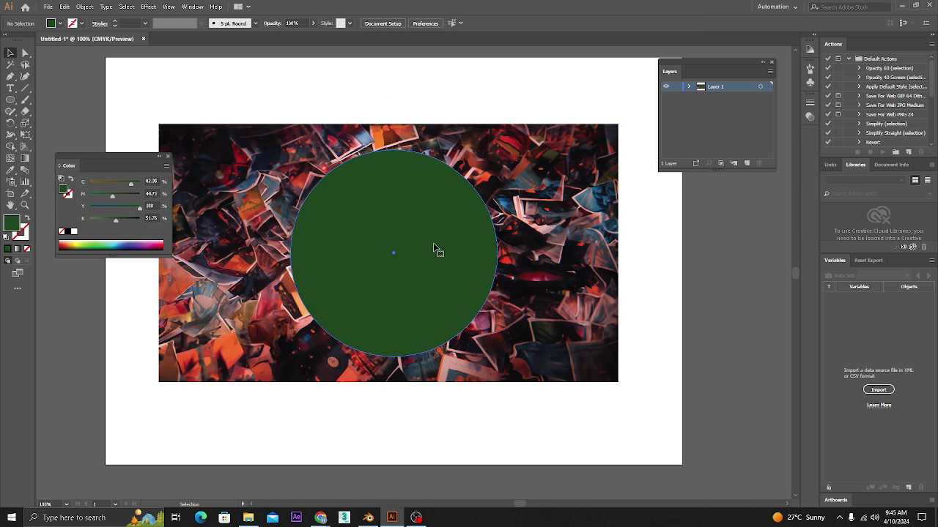
double_click(14, 227)
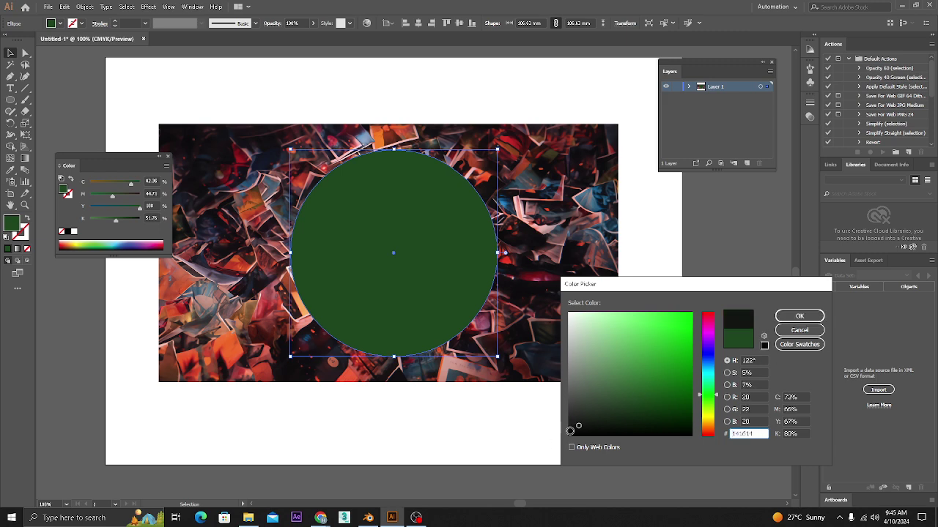
key(Return)
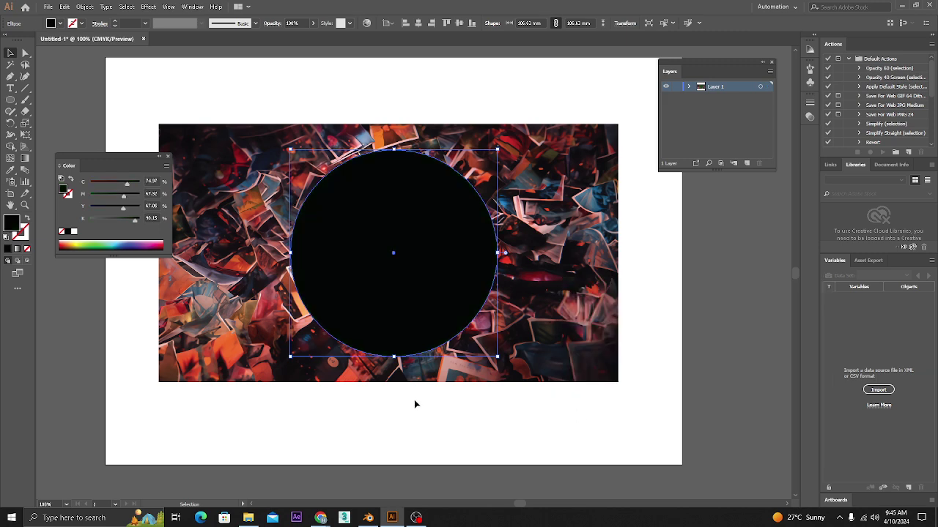
click(419, 398)
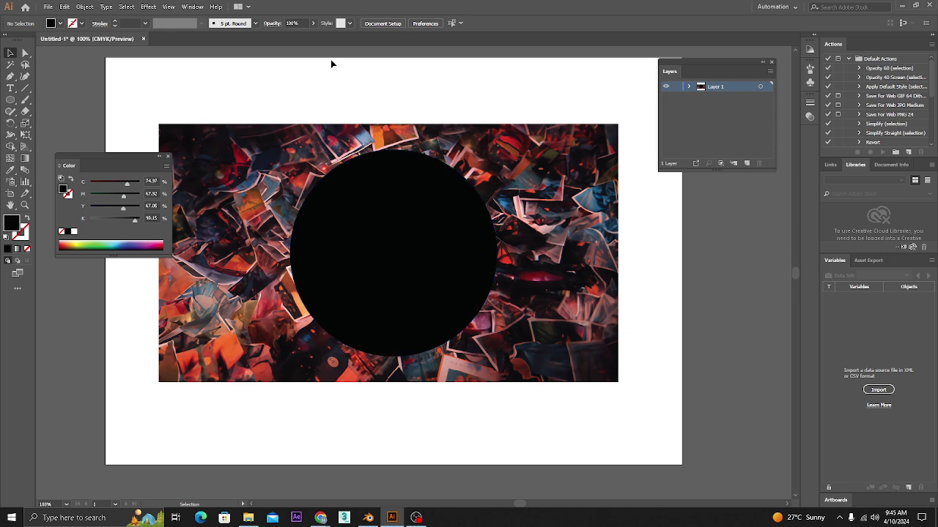
- Show the Transparency options as a floating window beside the artwork and select the black circle
click(200, 8)
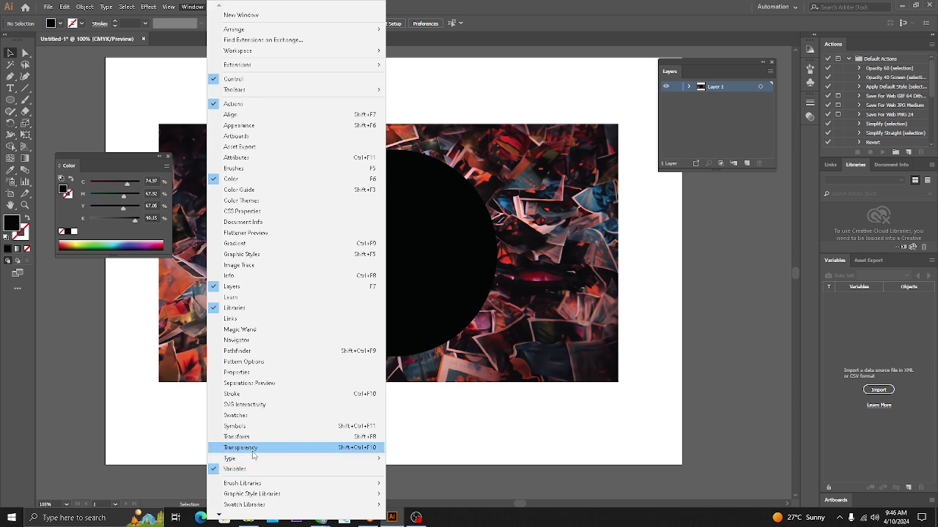
click(241, 449)
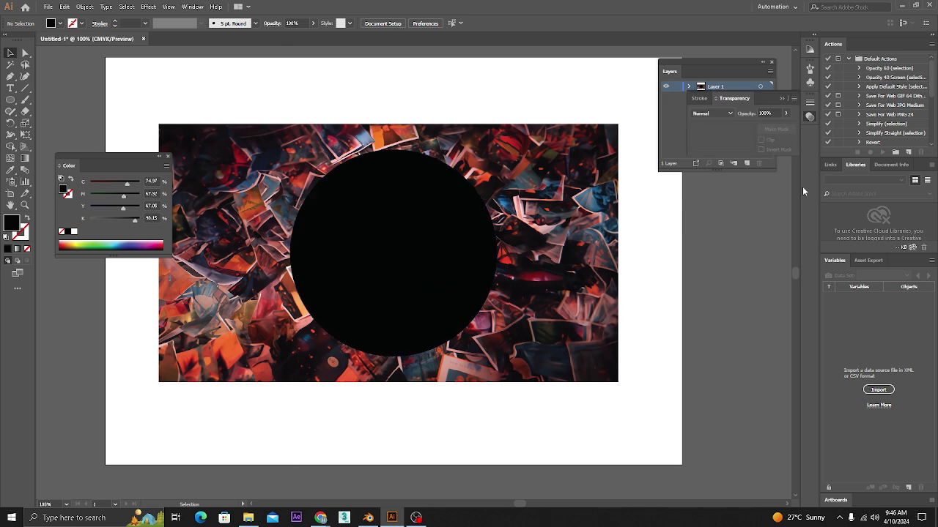
mouse_move(734, 99)
mouse_down()
mouse_move(686, 285)
mouse_move(672, 290)
mouse_up()
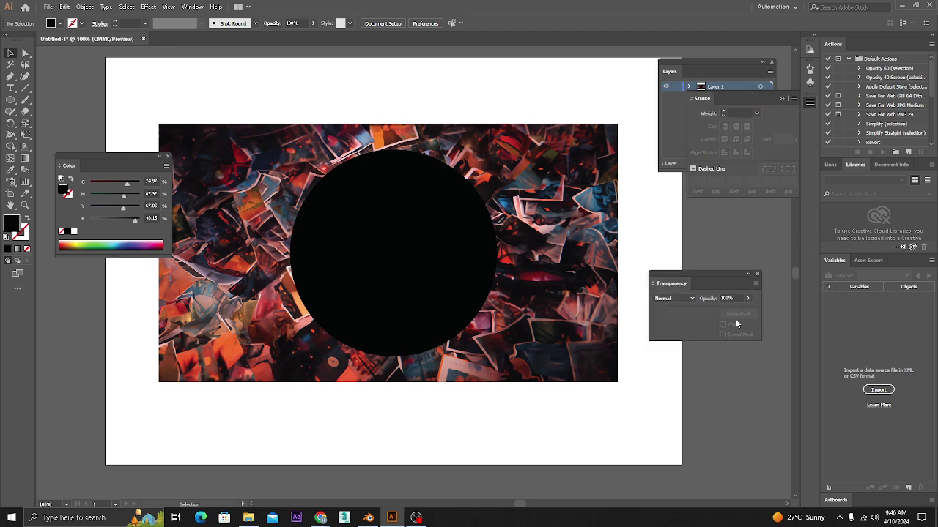
click(424, 242)
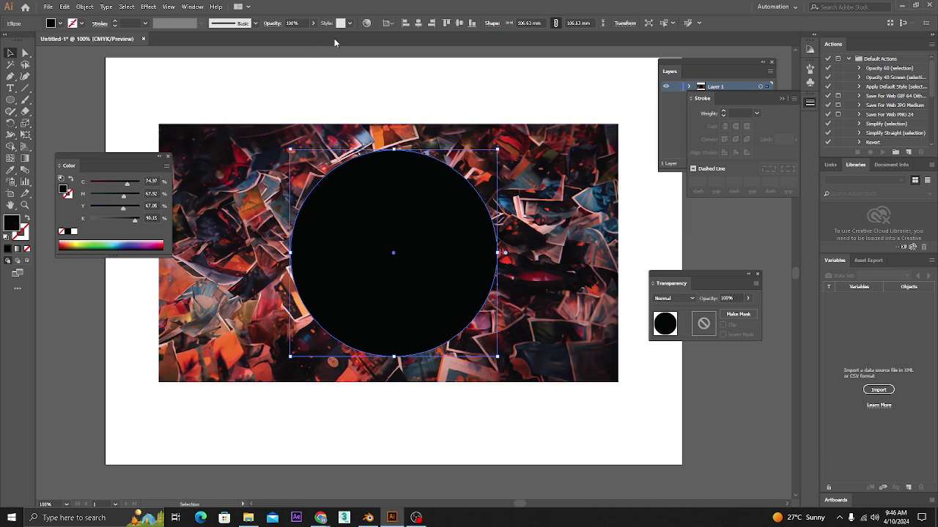
click(271, 24)
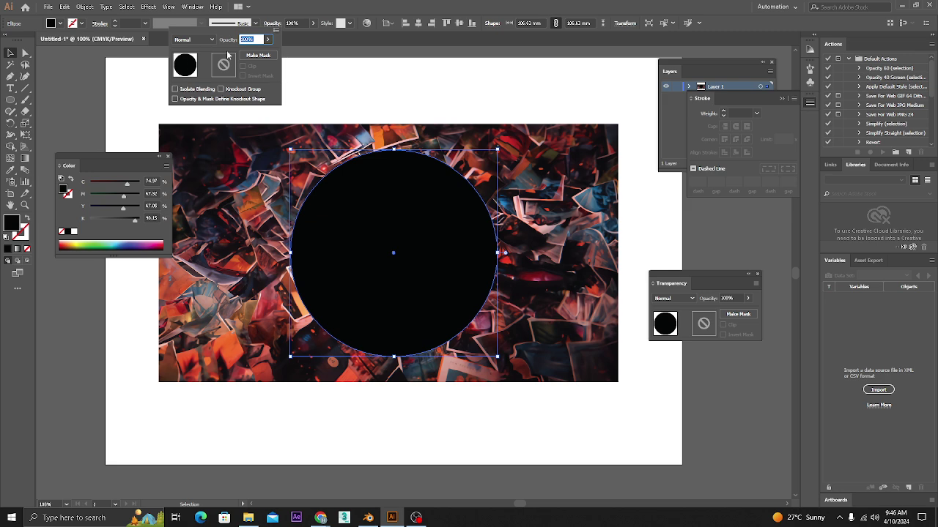
click(405, 92)
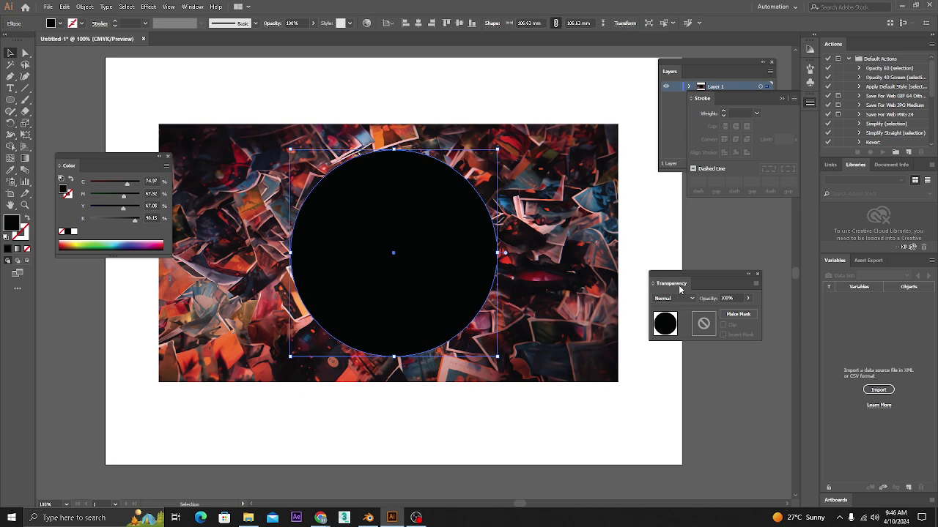
drag(701, 277, 704, 270)
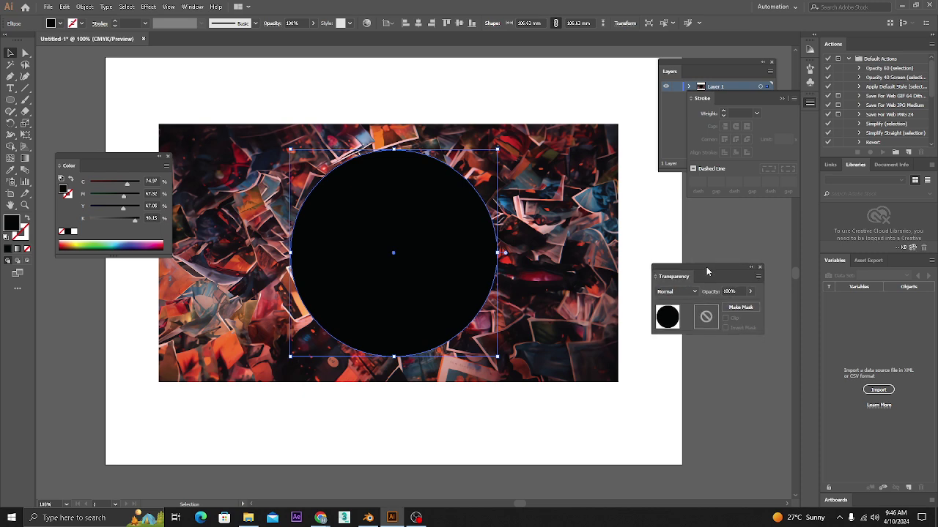
- Try out the opacity of the black circle and of the placed image, leaving both at 100%
click(749, 291)
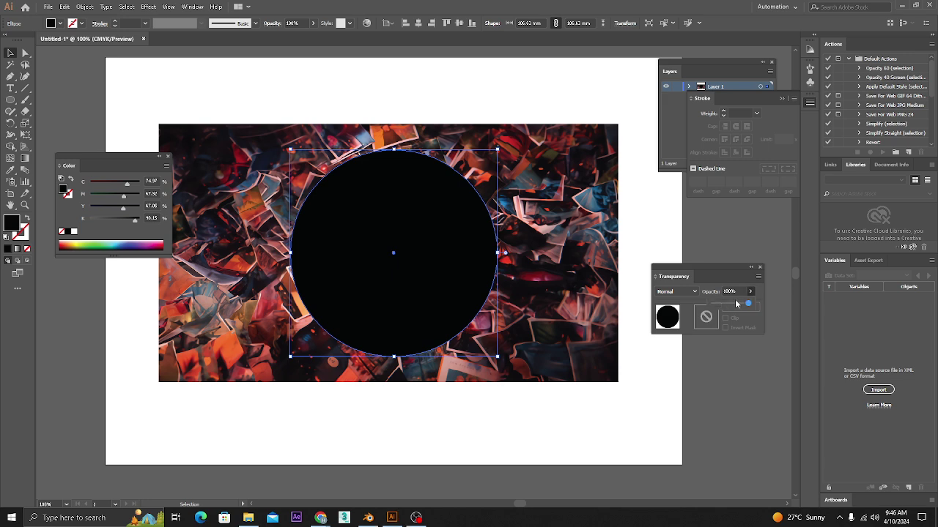
drag(742, 302, 805, 300)
click(614, 345)
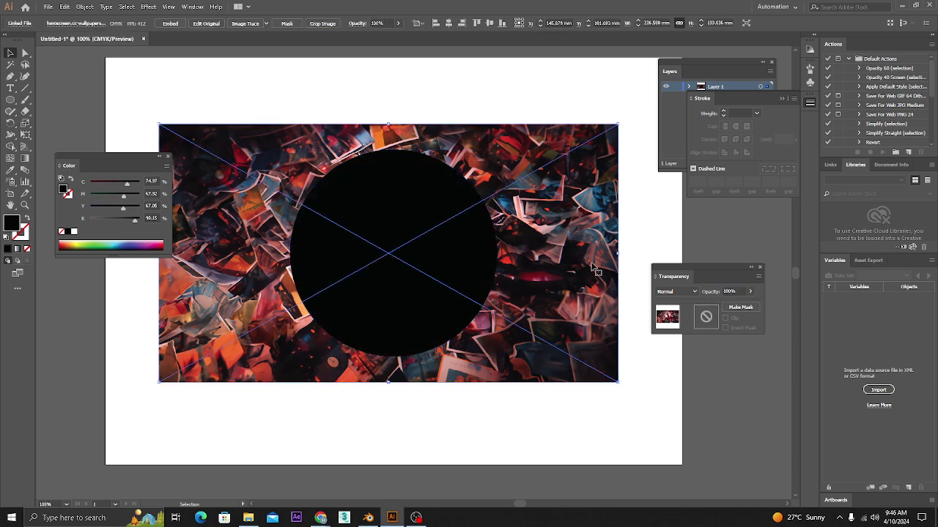
click(749, 290)
drag(750, 307, 823, 311)
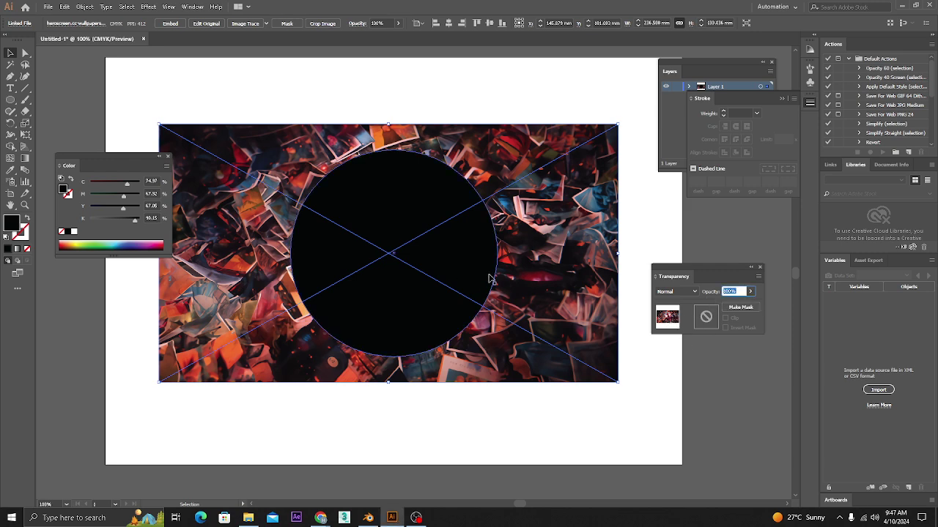
click(619, 397)
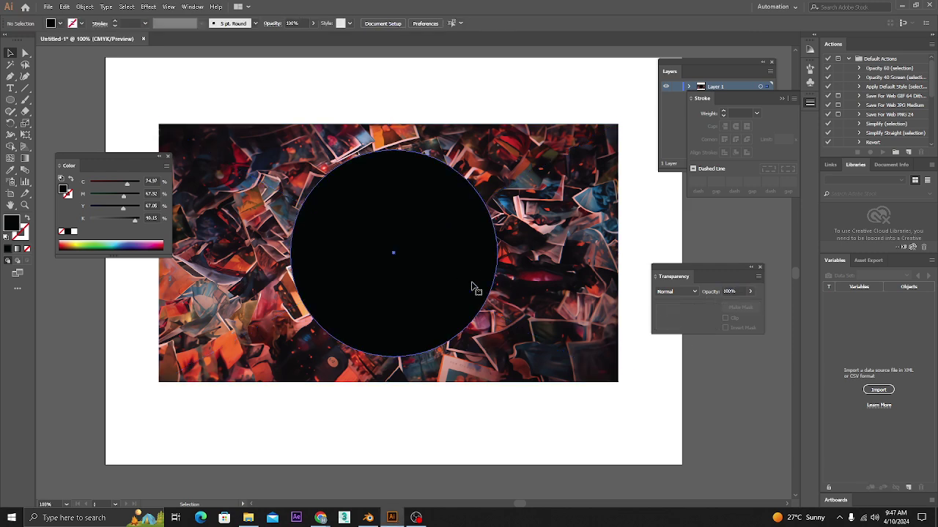
- Select the black circle and the image together and make an opacity mask from them
click(473, 286)
click(575, 420)
drag(566, 423, 402, 241)
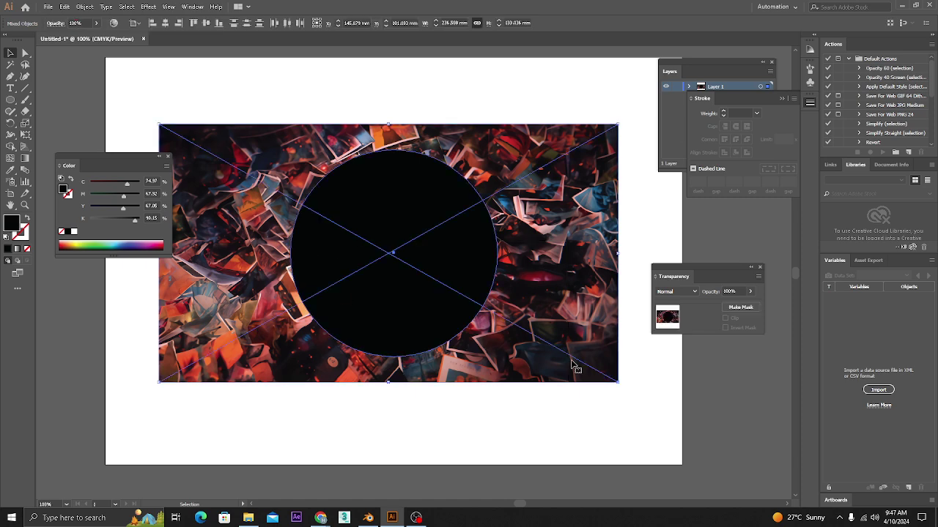
click(740, 307)
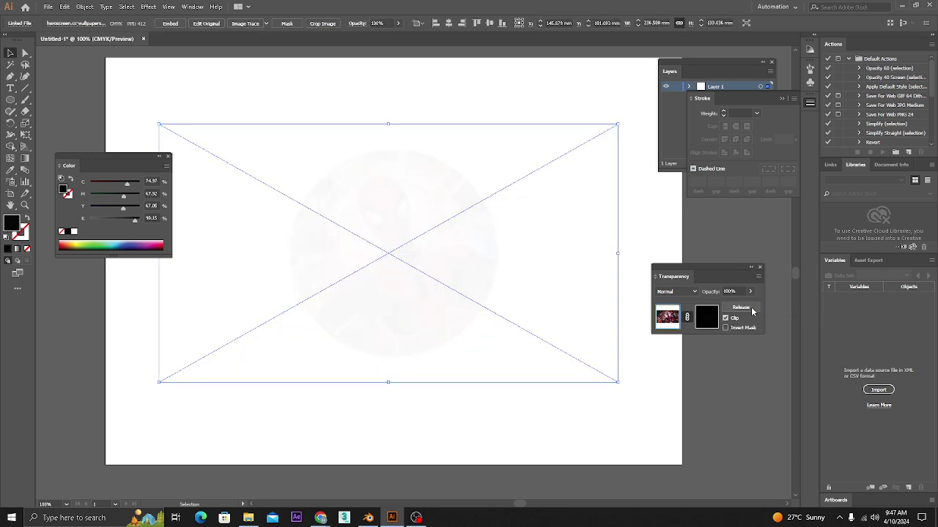
click(614, 430)
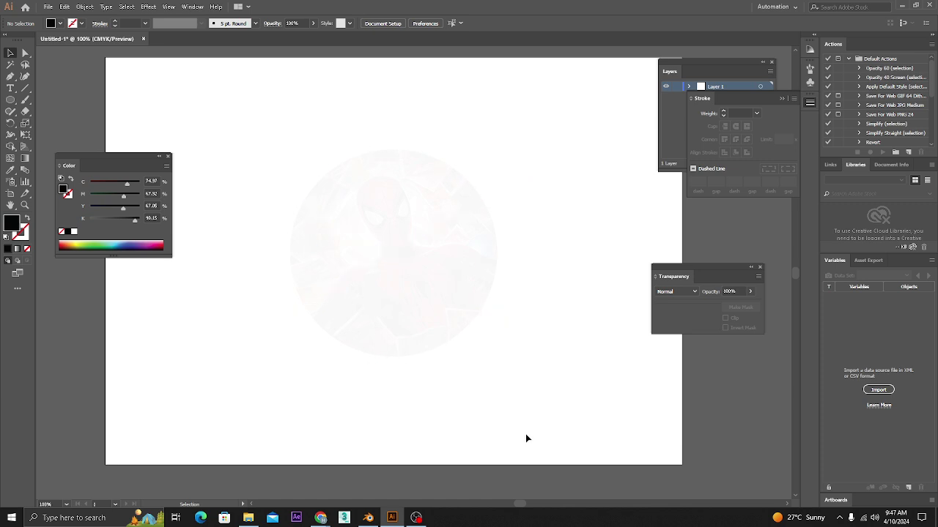
click(468, 241)
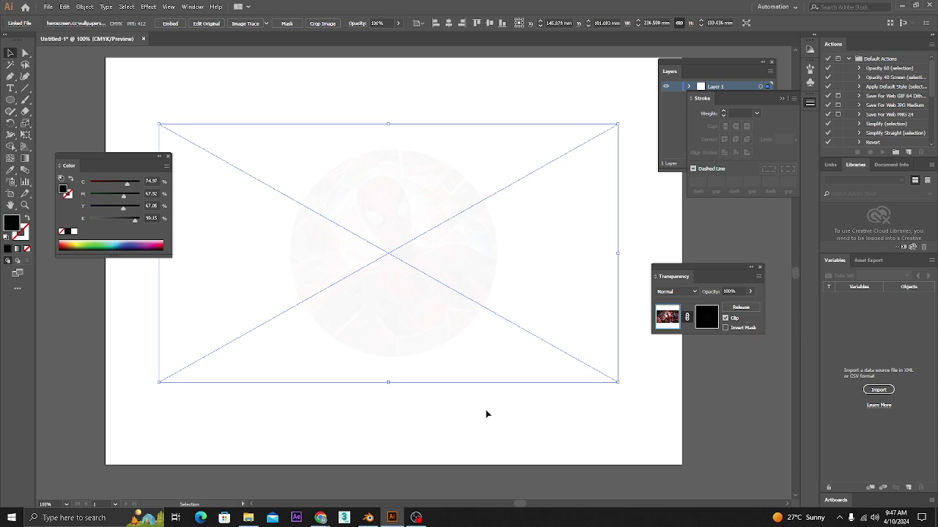
- Switch between the image and its opacity mask, and set the mask circle's fill to pure black (000000)
click(701, 319)
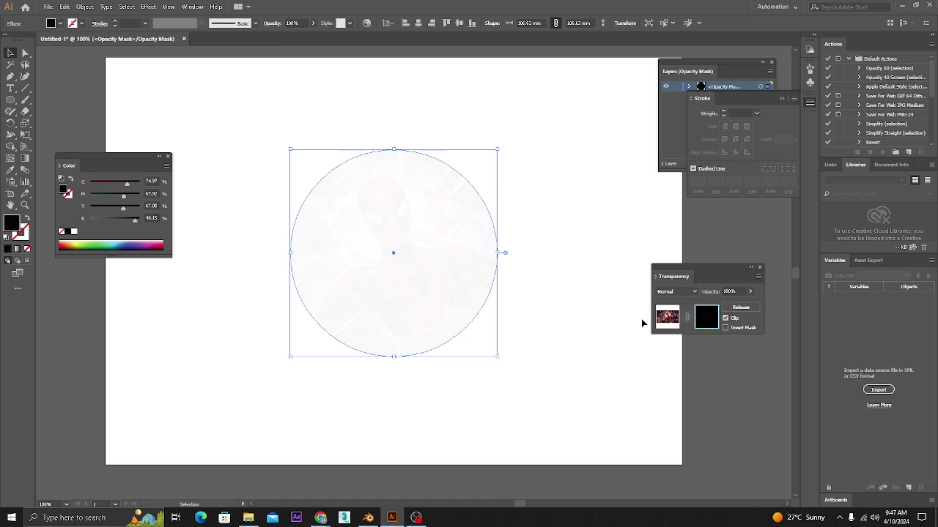
click(666, 316)
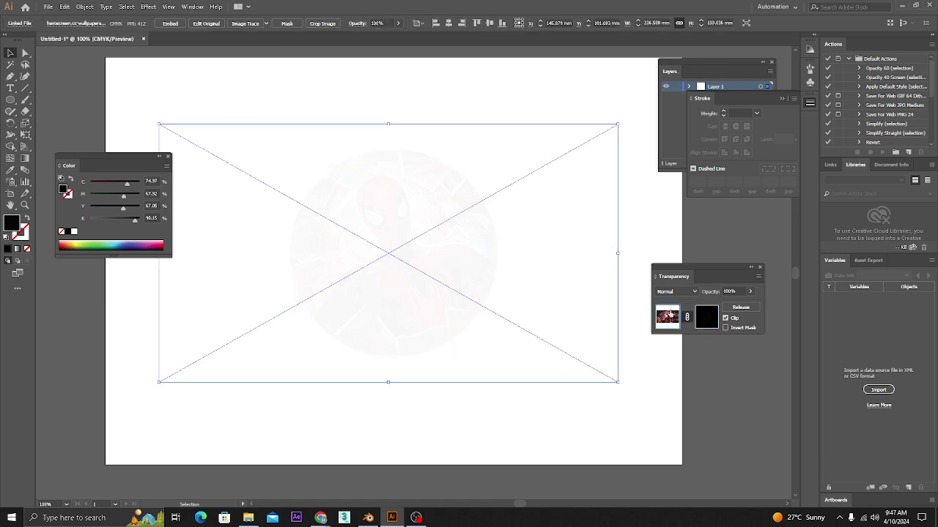
click(706, 317)
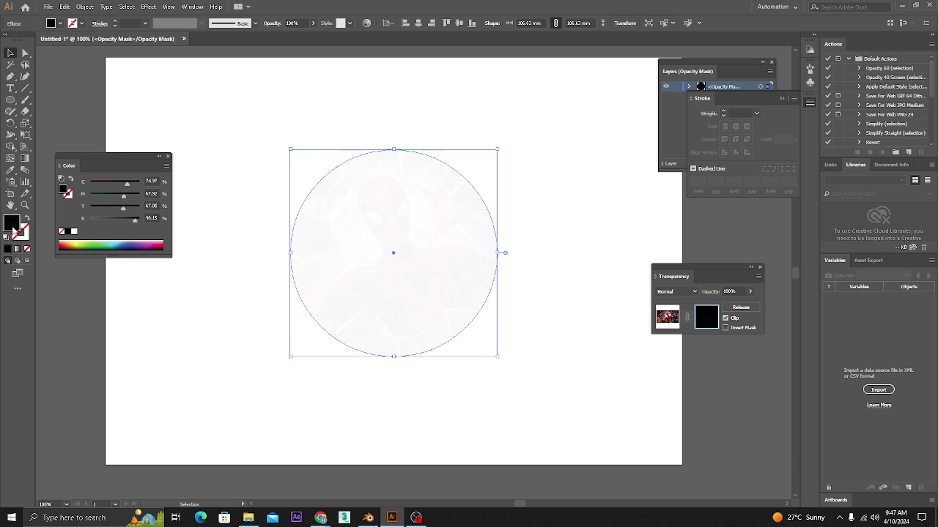
double_click(11, 224)
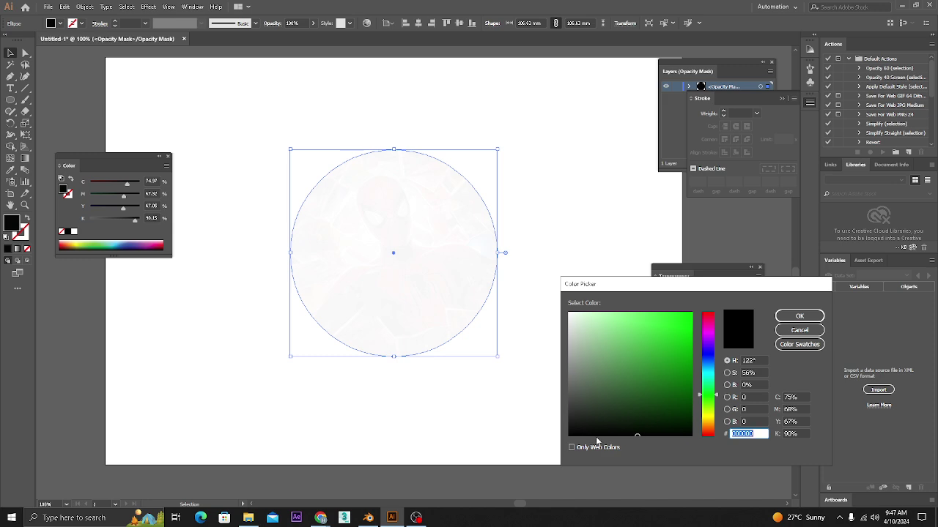
mouse_move(590, 424)
mouse_down()
mouse_move(535, 454)
mouse_move(582, 432)
mouse_move(564, 443)
mouse_up()
click(799, 316)
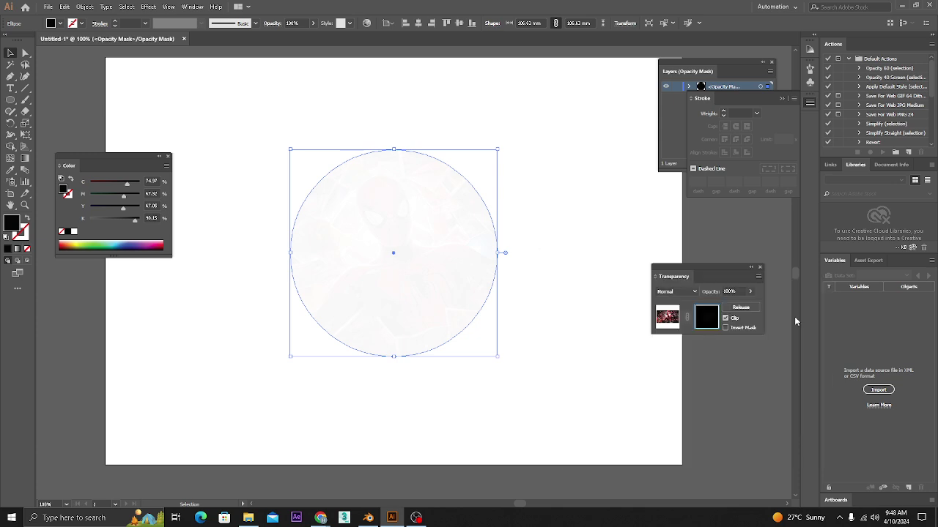
click(559, 400)
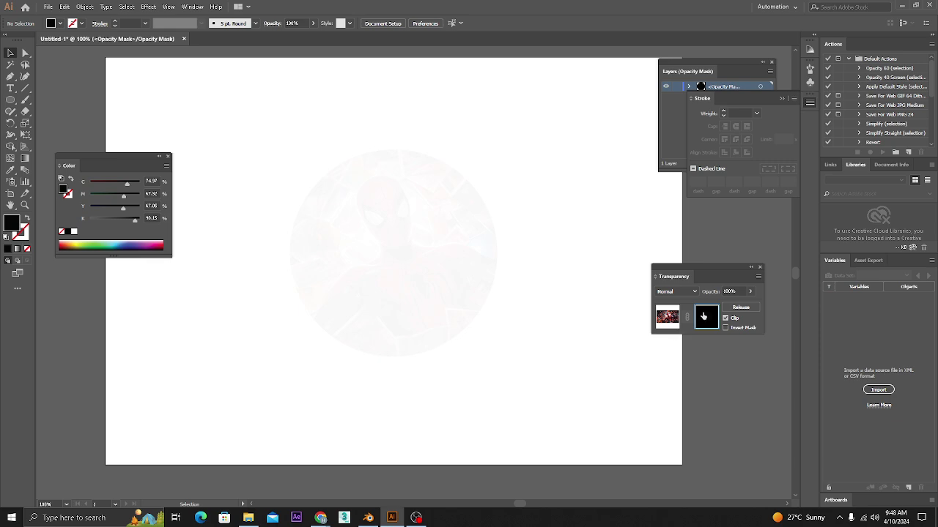
click(424, 241)
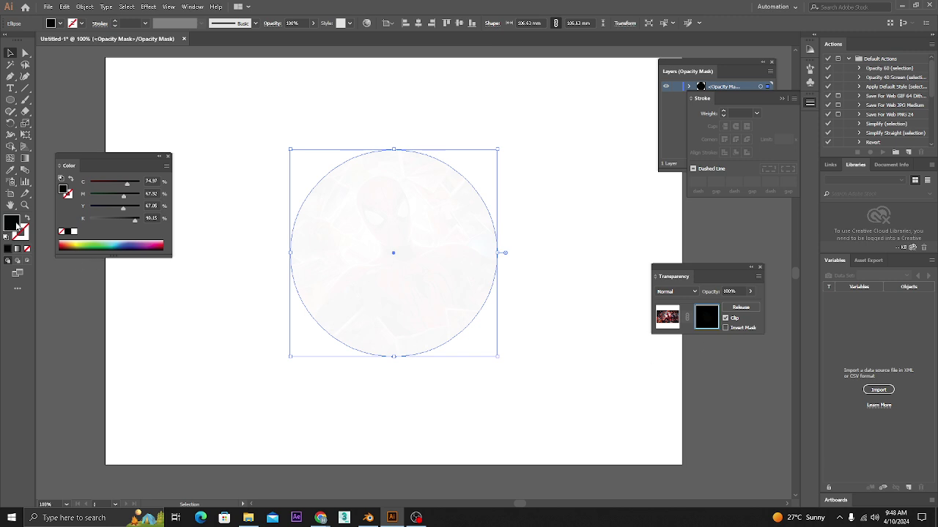
double_click(16, 224)
drag(590, 418, 568, 438)
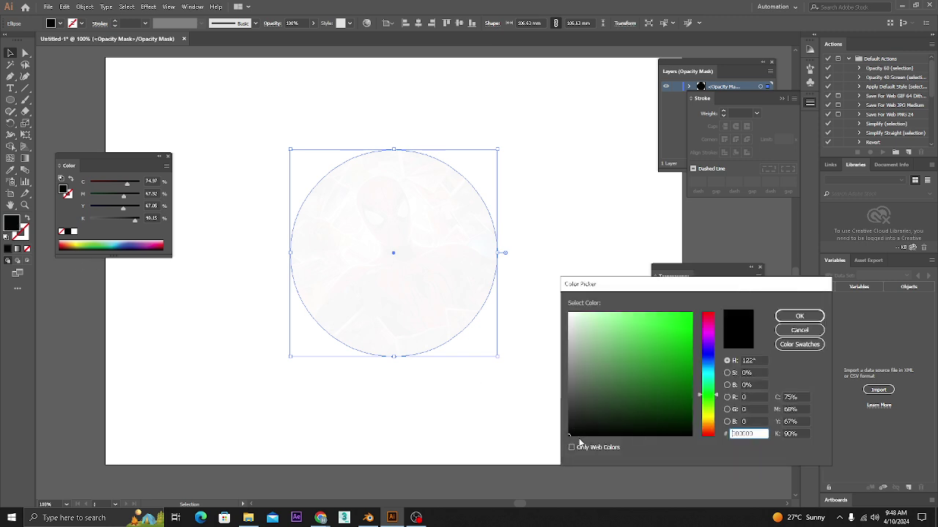
click(800, 316)
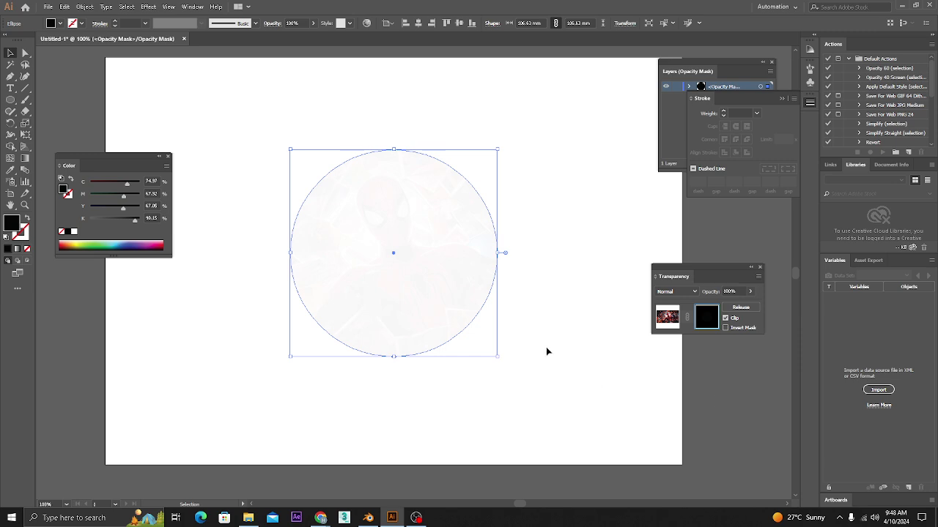
- Try a light grey fill (c4c4c4) on the mask circle and return it to black
double_click(11, 224)
mouse_move(599, 435)
mouse_down()
mouse_move(588, 425)
mouse_move(586, 369)
mouse_move(560, 340)
mouse_up()
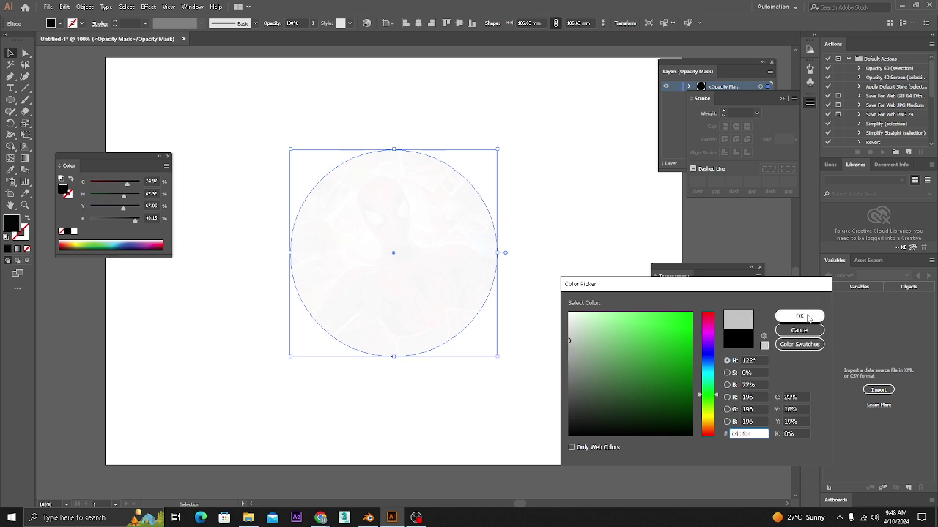
click(799, 316)
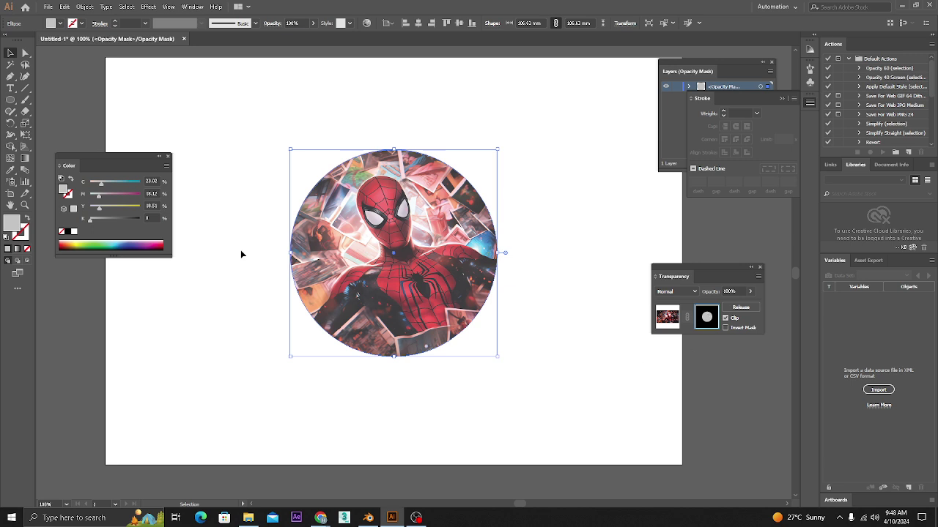
double_click(9, 228)
drag(591, 408, 565, 437)
click(788, 317)
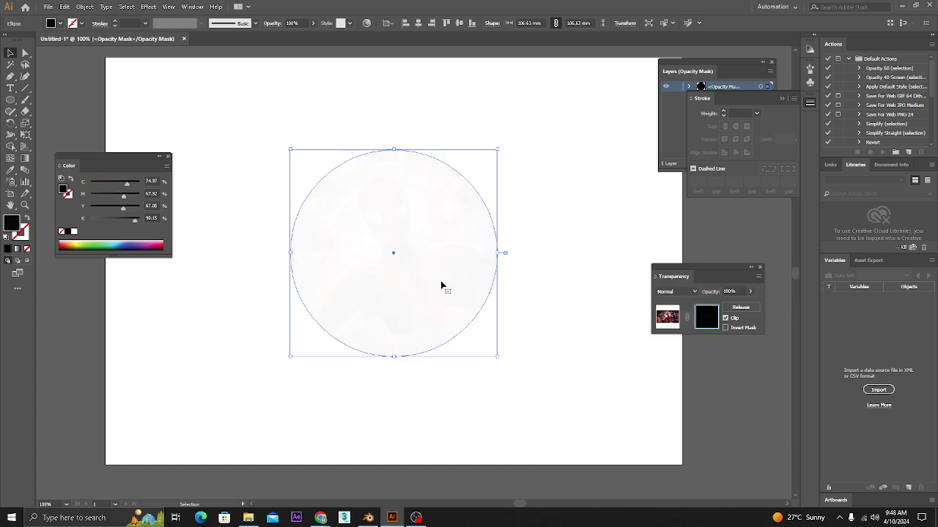
- Return to the masked image and turn off the Clip option of its opacity mask
click(668, 319)
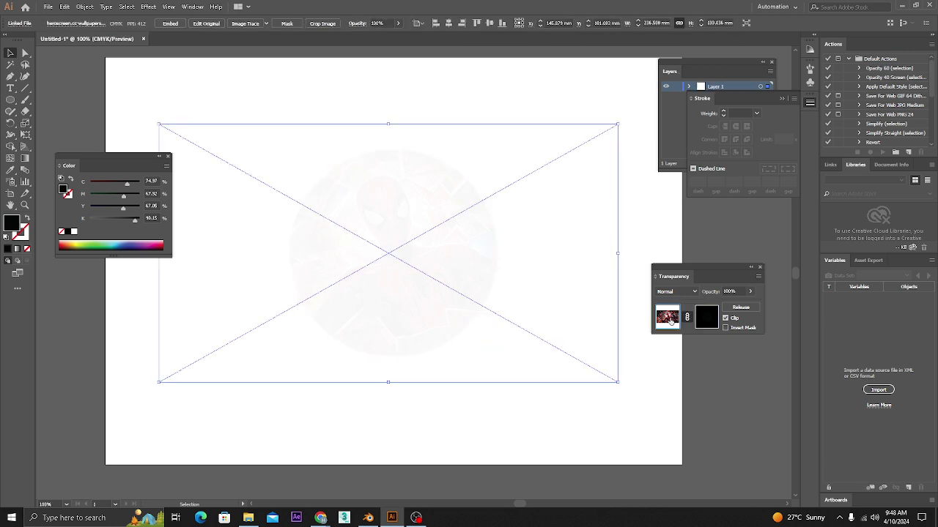
drag(544, 412, 390, 278)
click(628, 401)
click(464, 224)
click(725, 318)
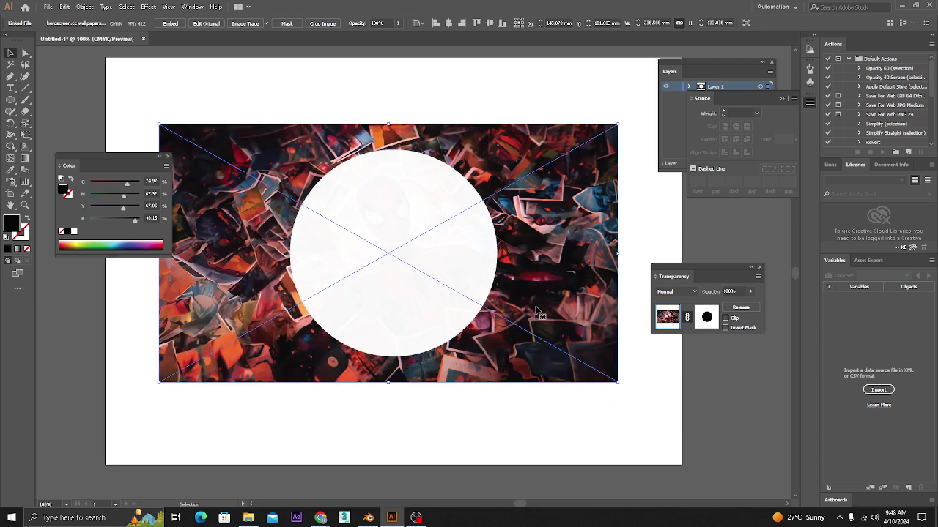
click(548, 427)
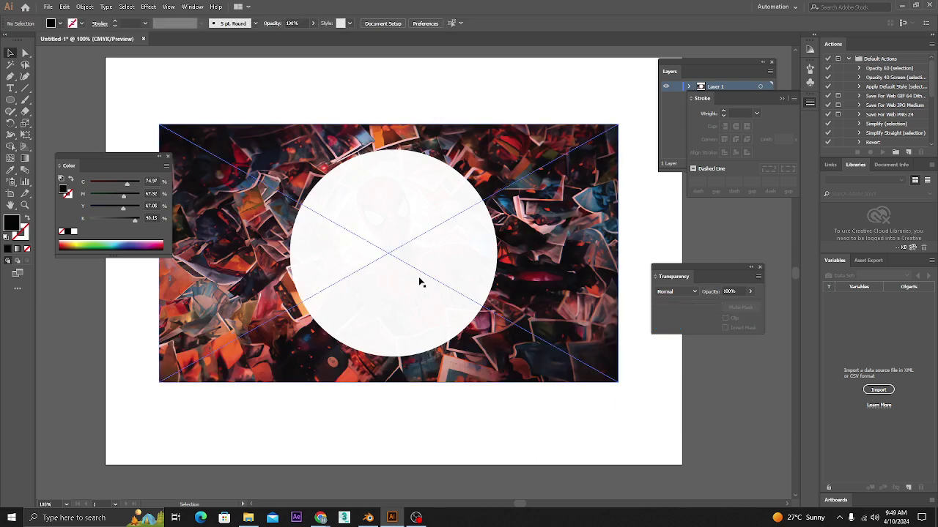
- Move the masked image partly off the artboard so its circular hole straddles the artboard's edge
scroll(363, 269, down, 2)
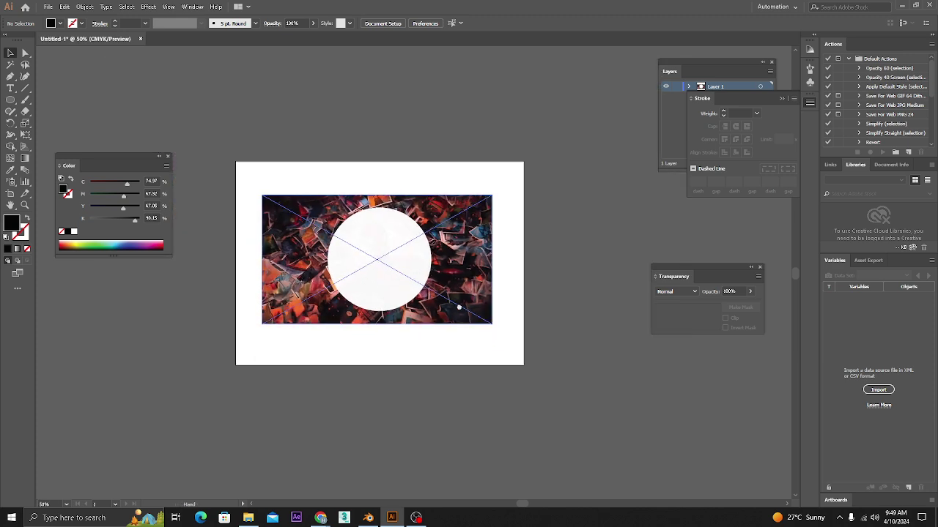
scroll(396, 307, left, 2)
drag(522, 282, 449, 315)
click(530, 356)
scroll(249, 293, up, 2)
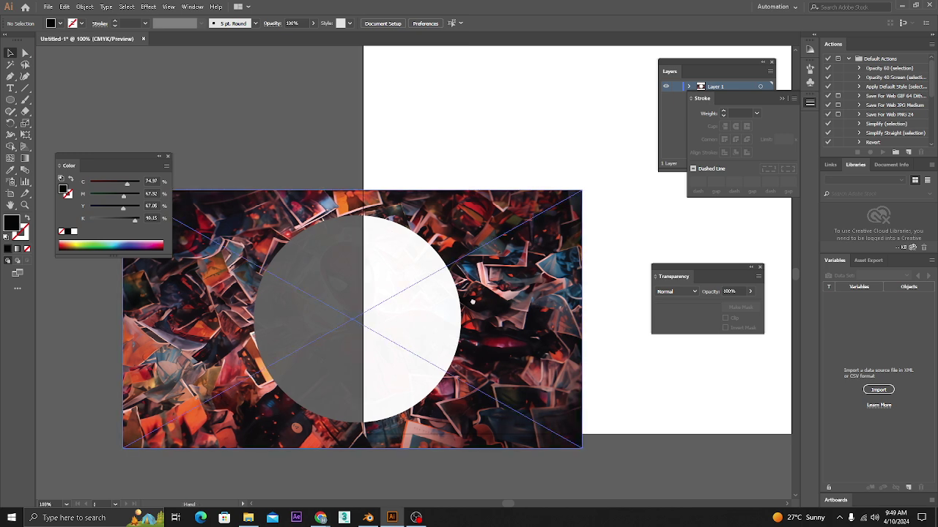
drag(532, 290, 443, 307)
- Release the opacity mask from the image and shift the black circle aside, off the Spider-Man figure
click(484, 321)
click(738, 308)
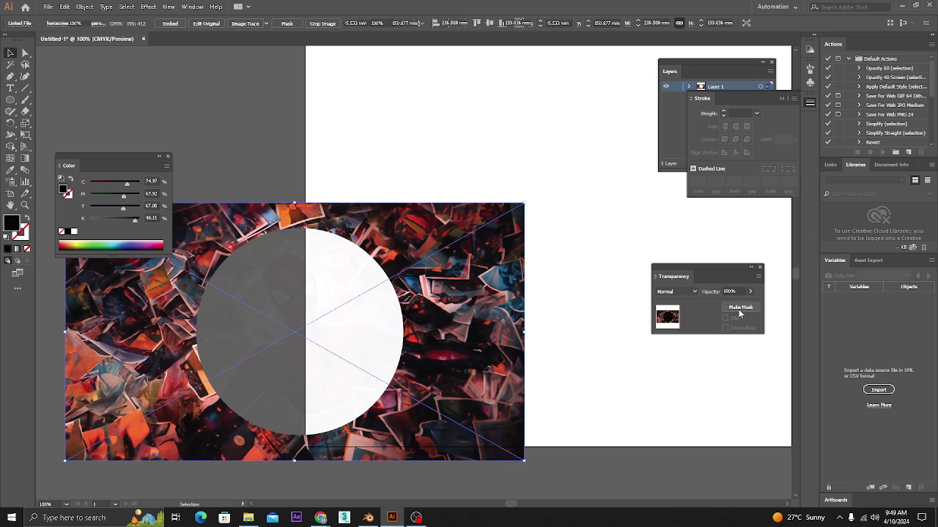
click(582, 244)
scroll(399, 322, down, 2)
drag(370, 345, 439, 335)
- Reapply a pure black fill (000000) to the released circle and deselect it
double_click(11, 222)
drag(603, 426, 564, 437)
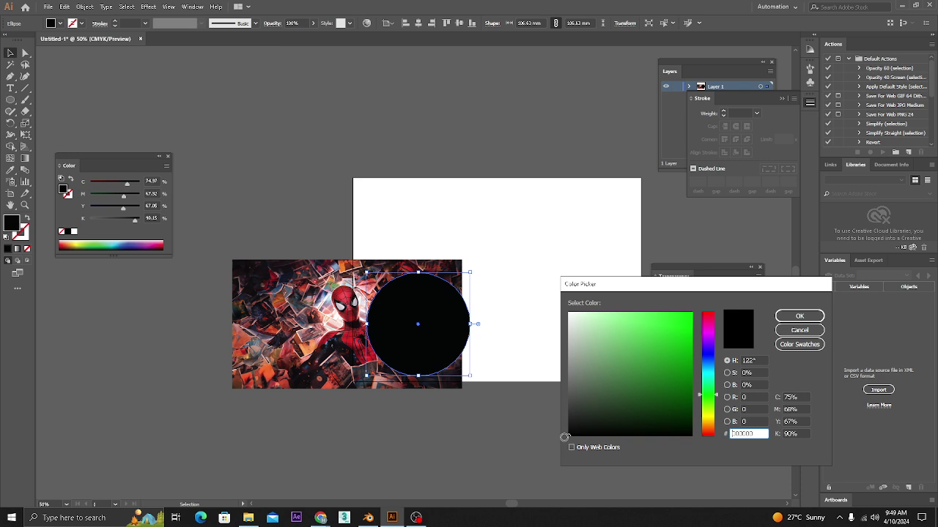
click(799, 316)
key(ctrl+shift+a)
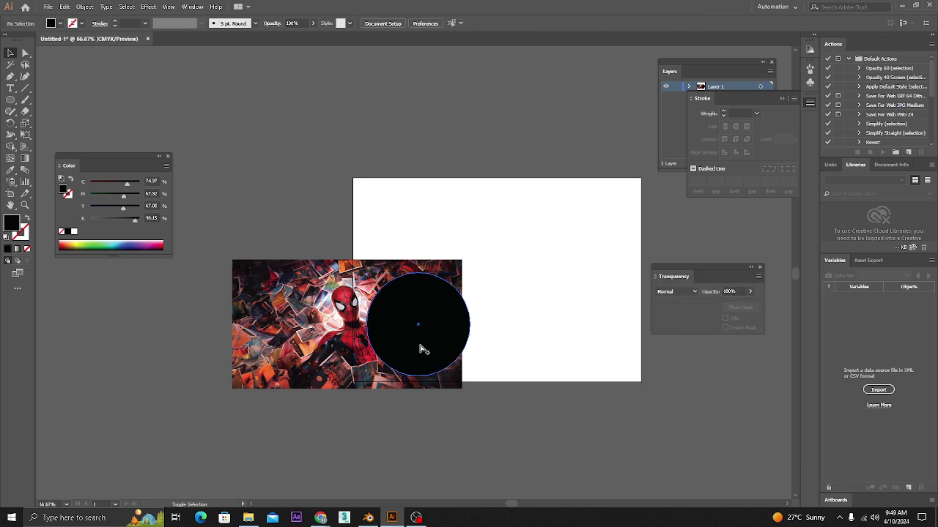
scroll(423, 348, up, 1)
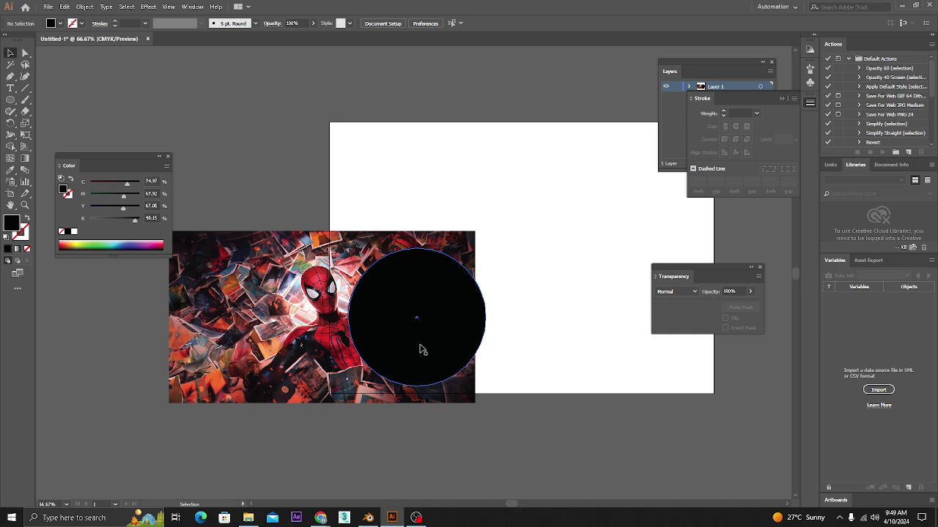
- Delete the black circle lying over the image
click(438, 348)
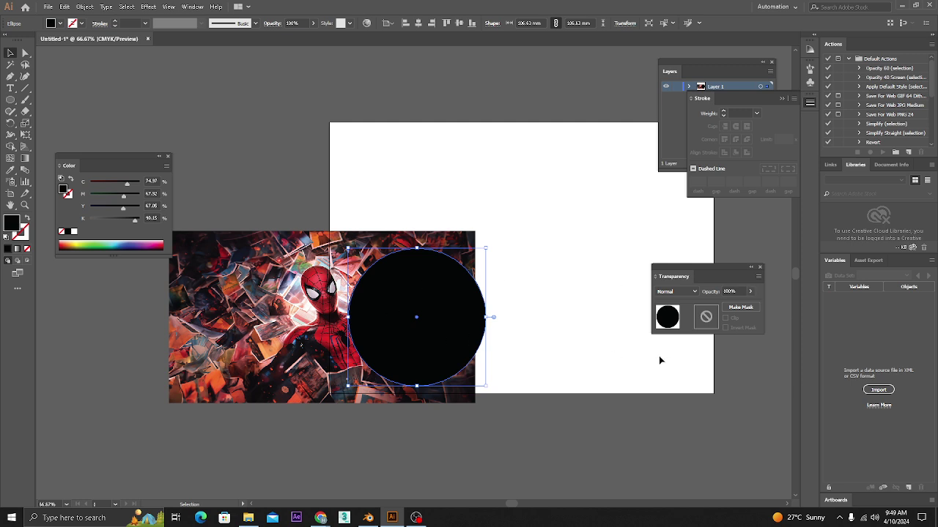
click(620, 375)
click(408, 330)
key(Delete)
- Move the Spider-Man image back to the middle of the artboard
drag(307, 316, 503, 261)
click(431, 383)
drag(431, 383, 346, 390)
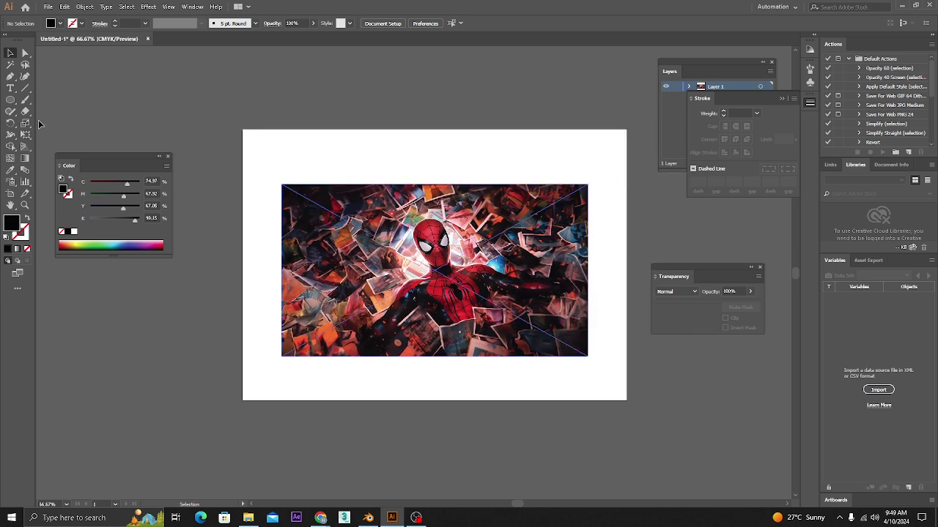
- Draw a black rectangle about 236.5 mm wide and 133 mm high that covers the whole image
drag(10, 100, 43, 100)
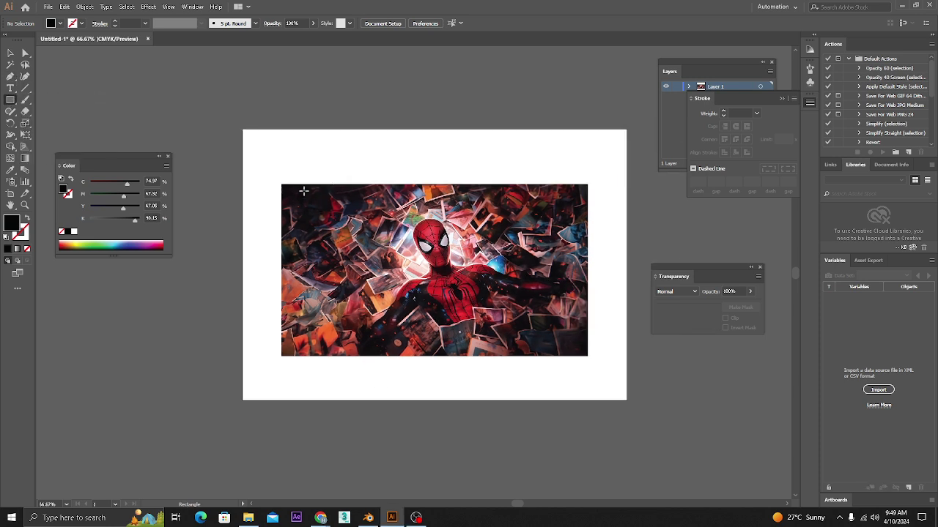
drag(281, 185, 586, 356)
click(10, 53)
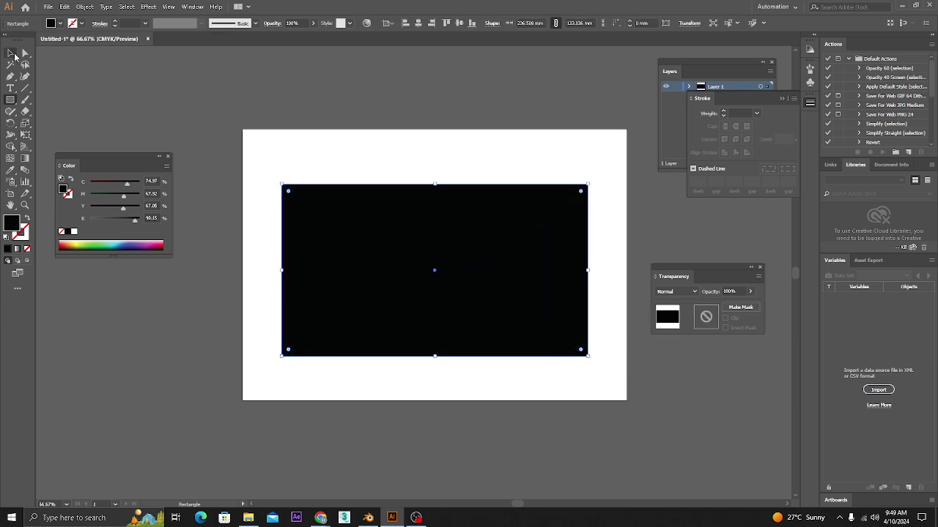
click(280, 88)
- Apply a white-to-black linear gradient to the rectangle covering the image
click(515, 315)
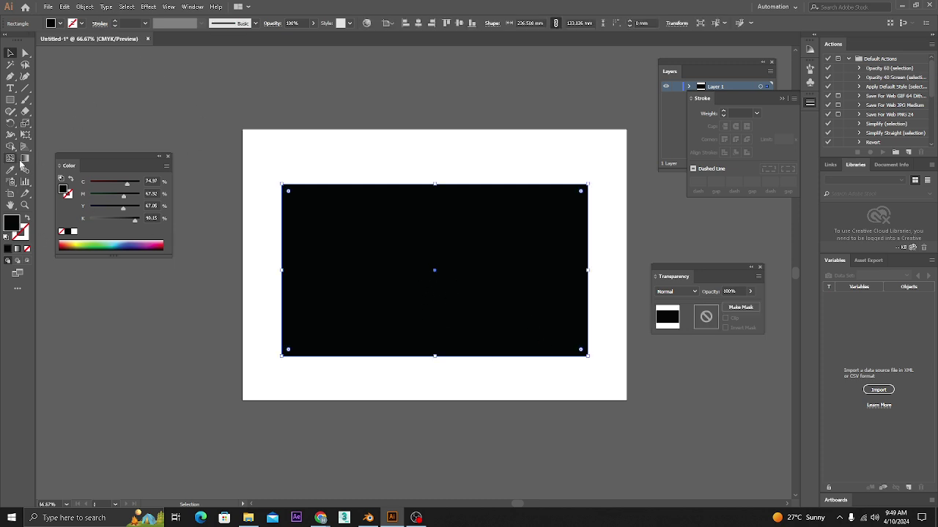
click(25, 158)
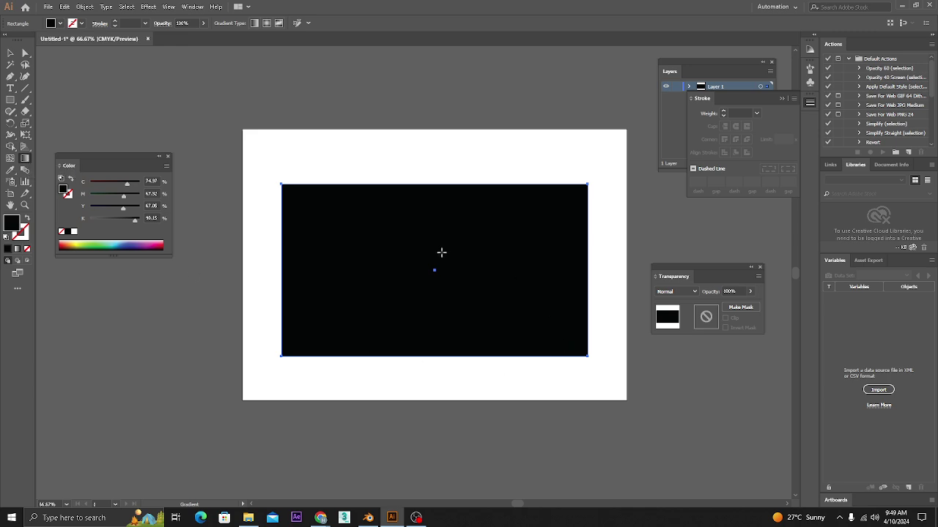
click(441, 252)
click(11, 53)
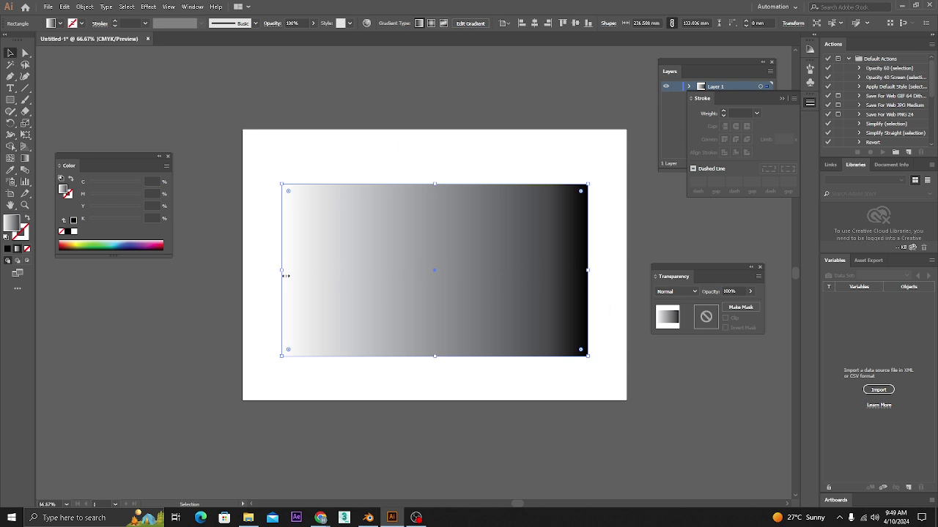
- Select the gradient rectangle and the image together and make an opacity mask from them
click(593, 371)
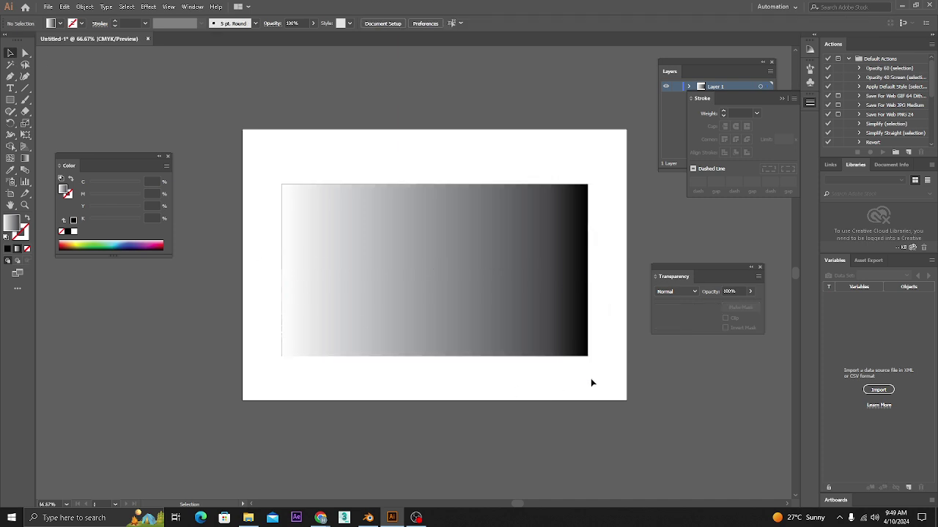
drag(589, 380, 437, 257)
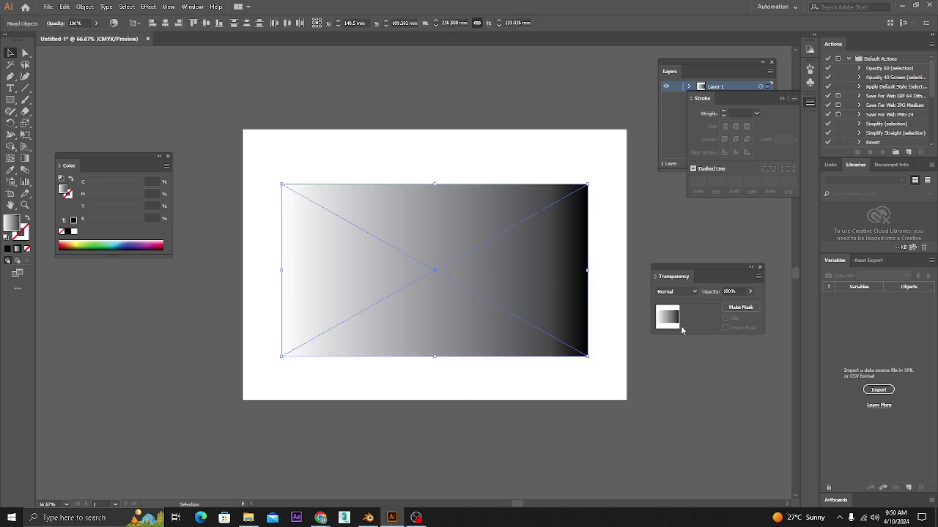
click(753, 310)
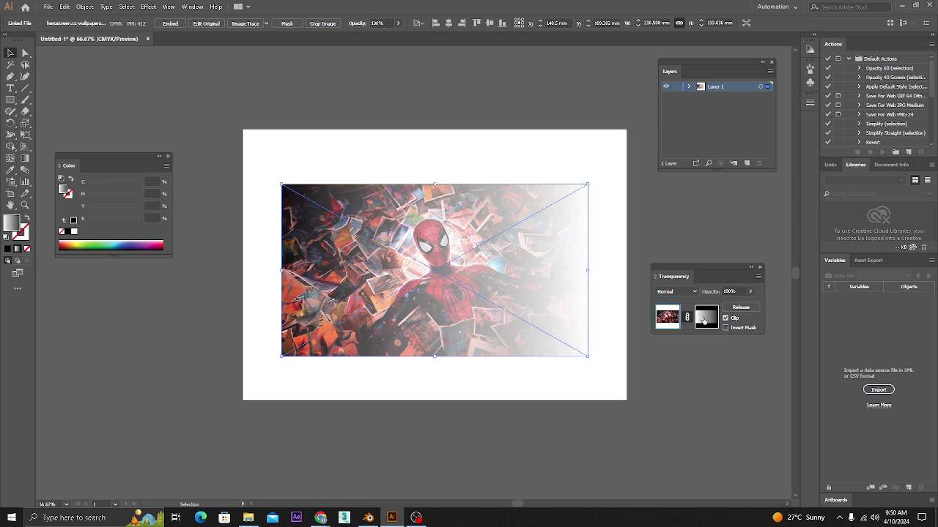
- Enter the gradient opacity mask, try moving its rectangle away from the image, and undo the move
click(704, 318)
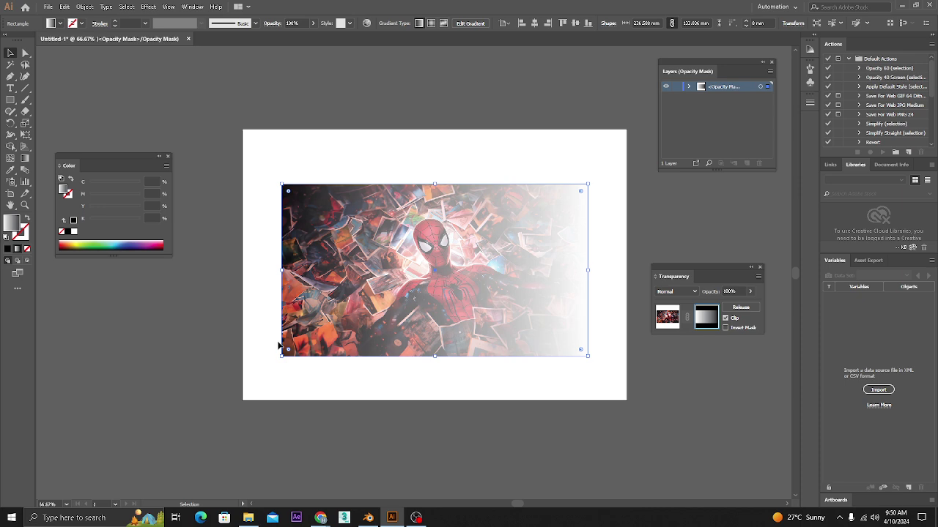
key(ctrl+minus)
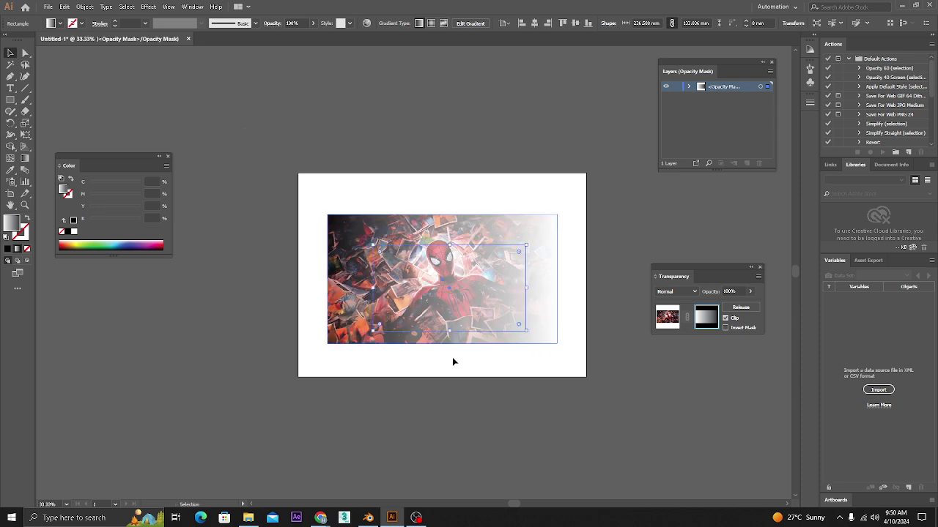
click(480, 375)
drag(438, 296, 297, 298)
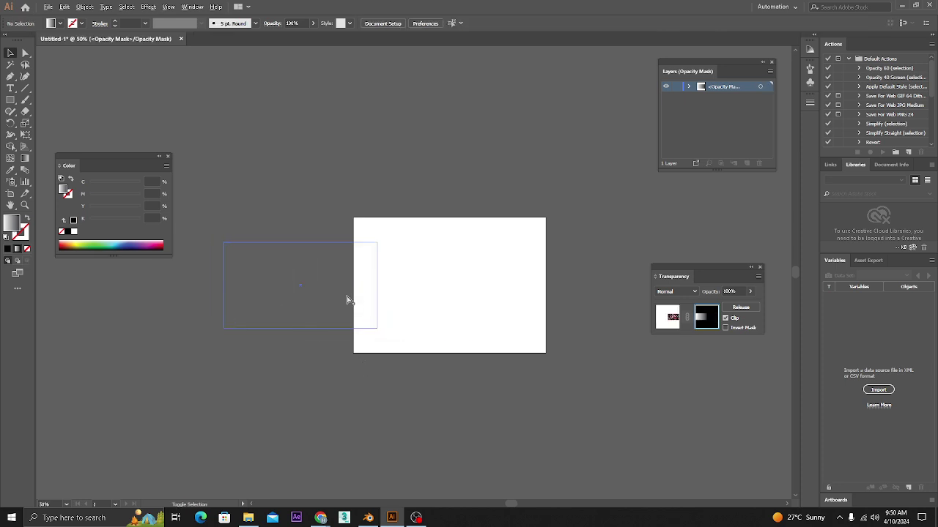
scroll(348, 300, up, 1)
key(ctrl+z)
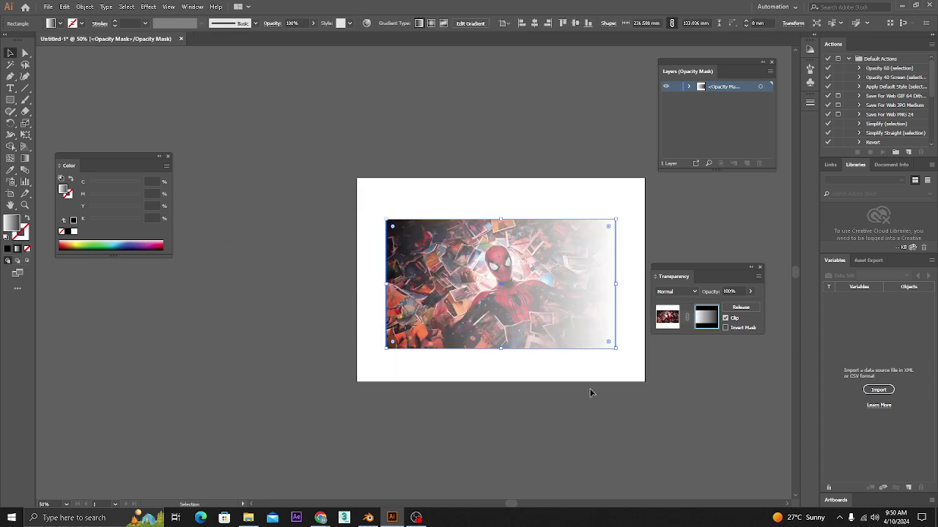
click(604, 394)
click(562, 350)
drag(606, 377, 248, 288)
key(ctrl+z)
click(588, 377)
scroll(593, 299, up, 1)
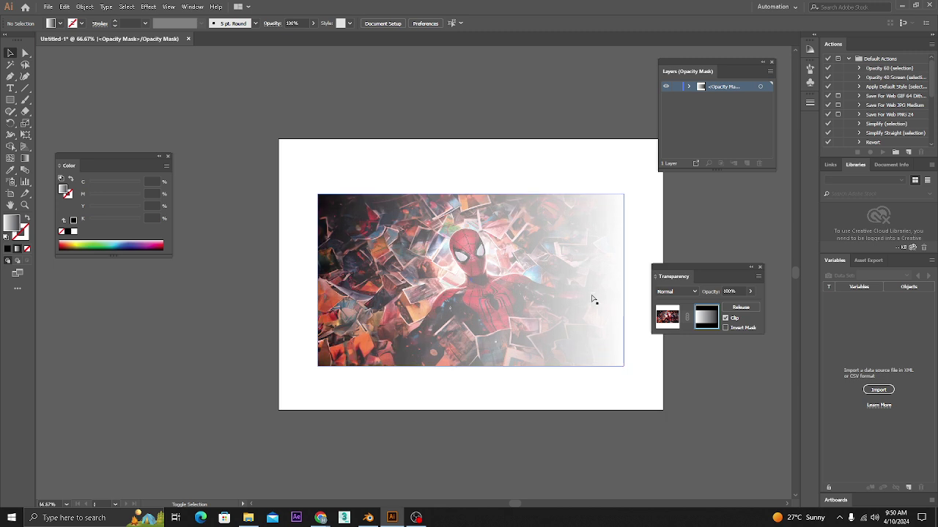
- Leave opacity mask editing and move the masked image partly off the artboard onto the grey canvas
click(667, 316)
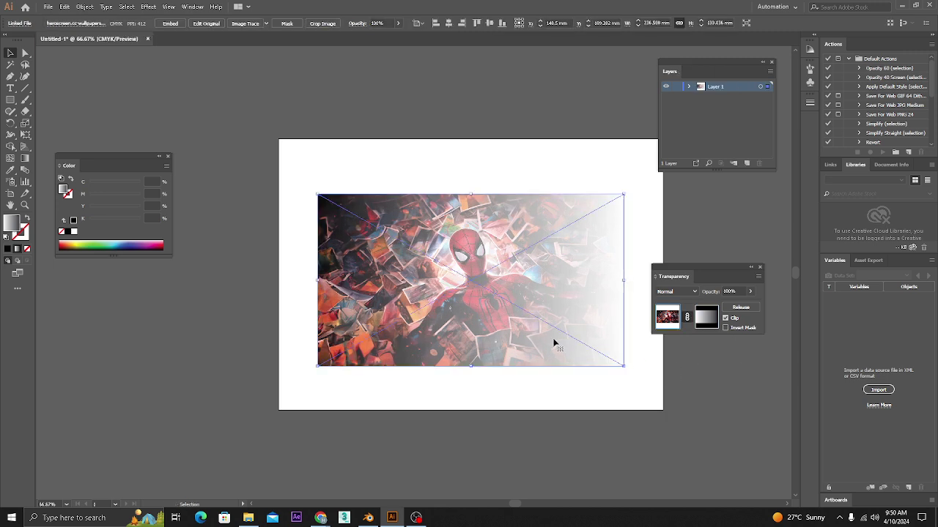
scroll(502, 319, down, 2)
drag(467, 321, 354, 326)
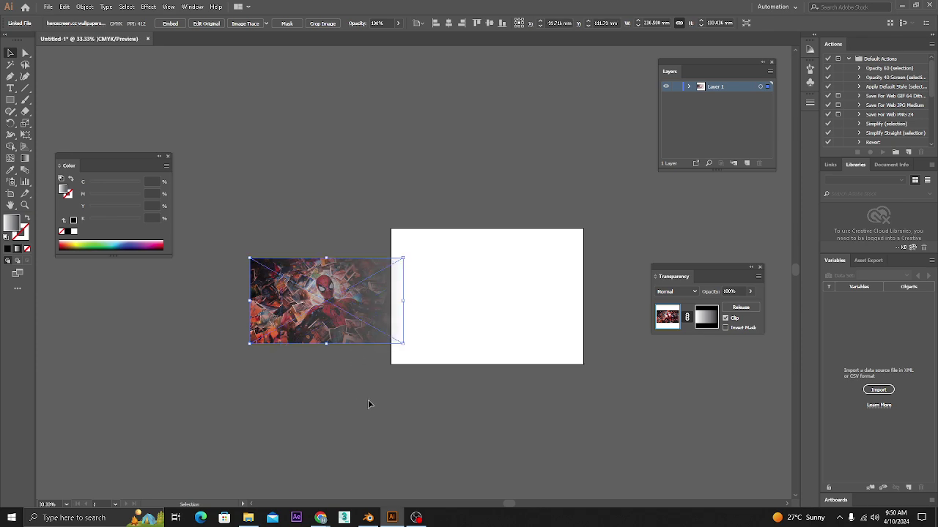
click(369, 404)
scroll(373, 322, up, 2)
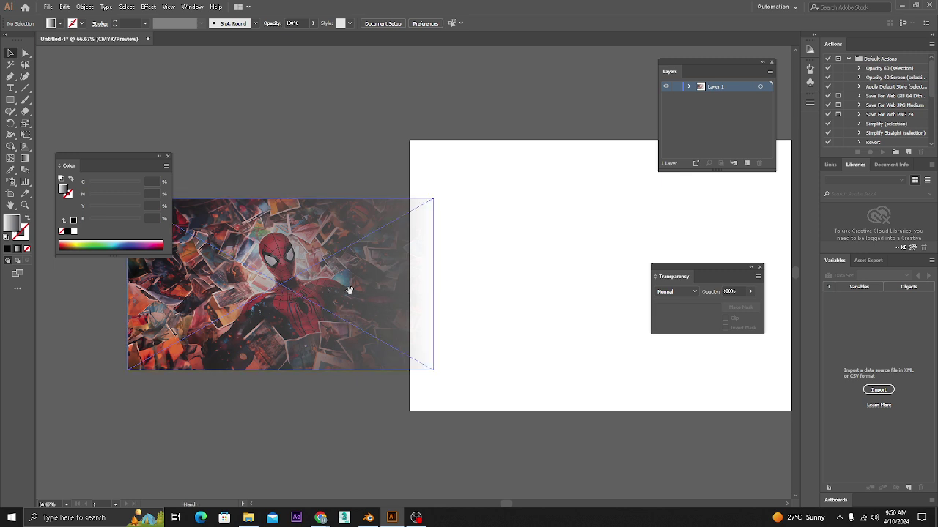
scroll(437, 293, left, 3)
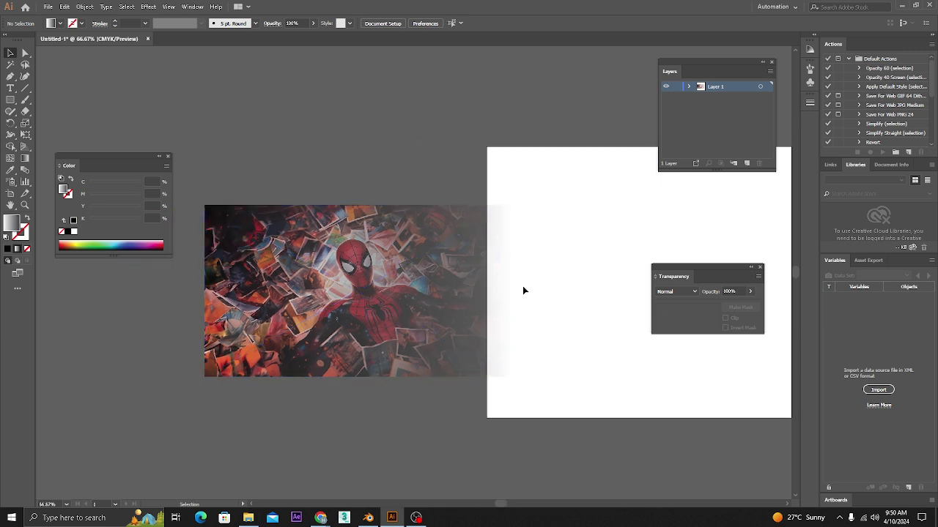
- Enter the image's opacity mask, shorten its rectangle's linear gradient at the black end and shift the whole gradient towards the black end
click(420, 286)
click(707, 315)
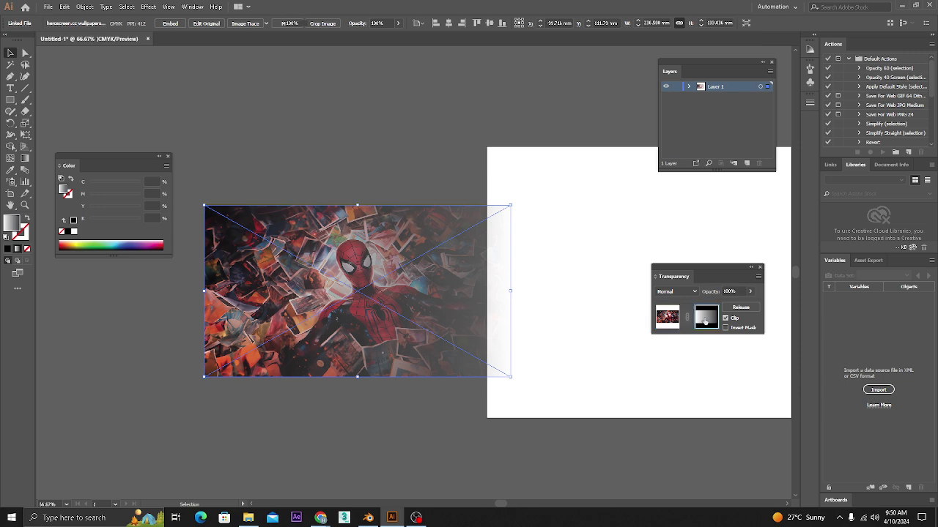
click(25, 160)
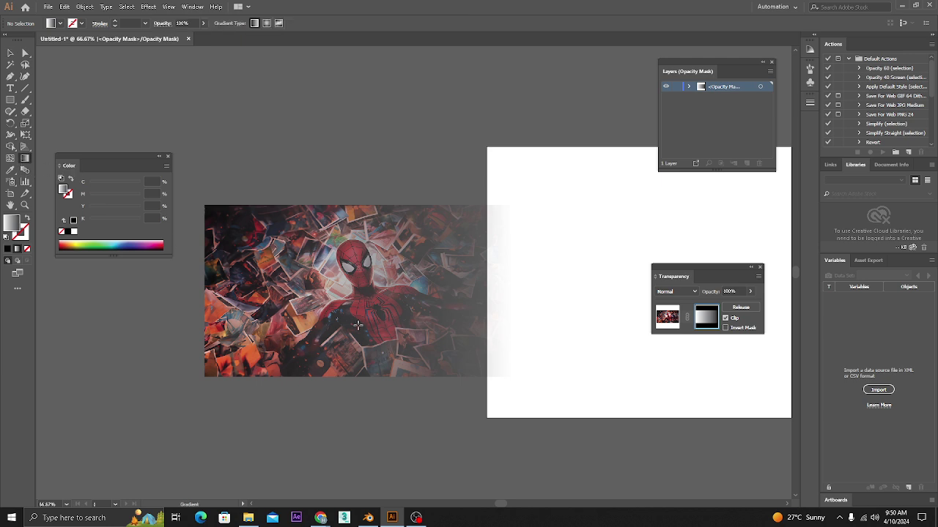
click(404, 345)
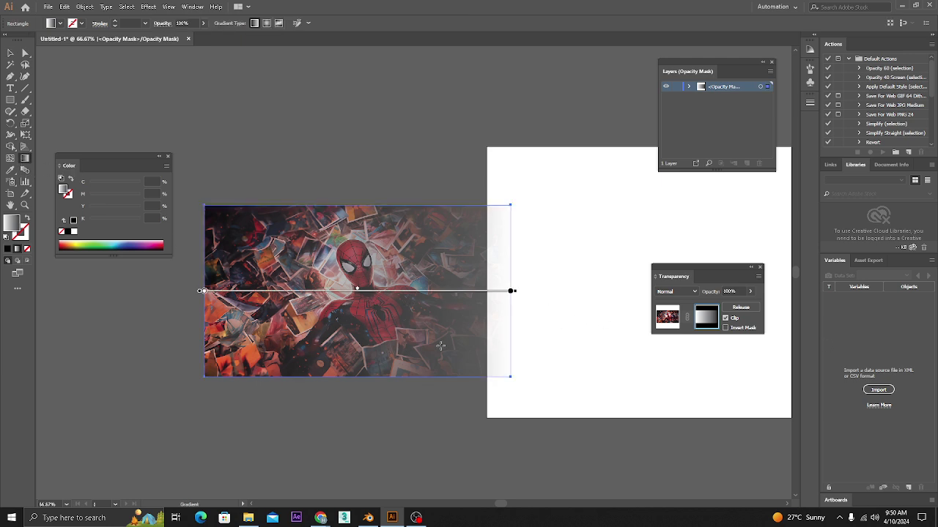
mouse_move(515, 293)
mouse_down()
mouse_move(339, 294)
mouse_move(402, 300)
mouse_up()
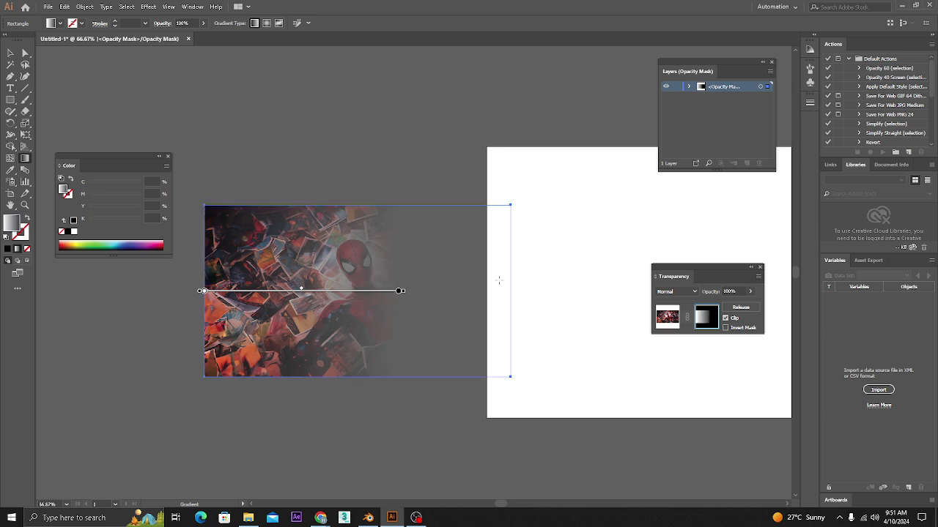
mouse_move(200, 293)
mouse_down()
mouse_move(475, 285)
mouse_move(123, 293)
mouse_move(357, 302)
mouse_move(137, 302)
mouse_move(341, 303)
mouse_move(261, 306)
mouse_move(249, 293)
mouse_up()
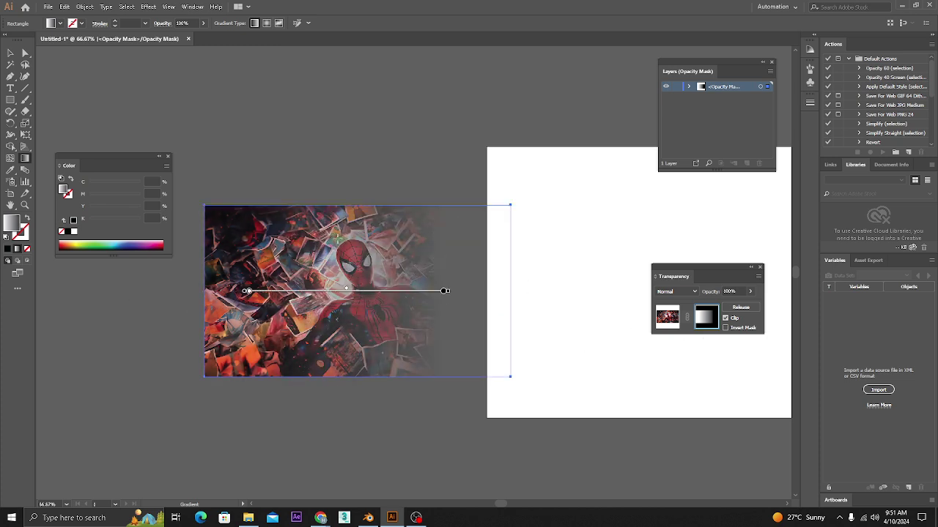
- Change the mask rectangle's gradient to radial, move its black stop inward and enlarge the gradient so the fade surrounds Spider-Man
click(10, 54)
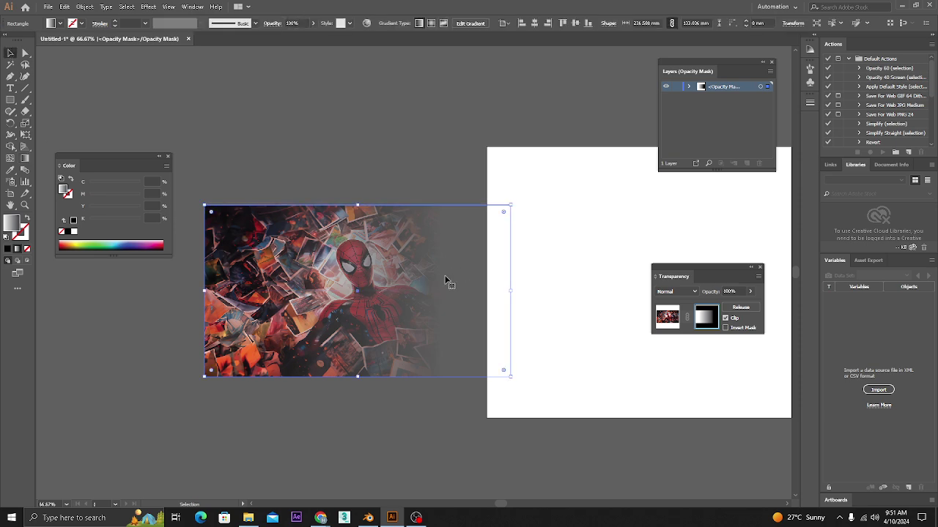
key(g)
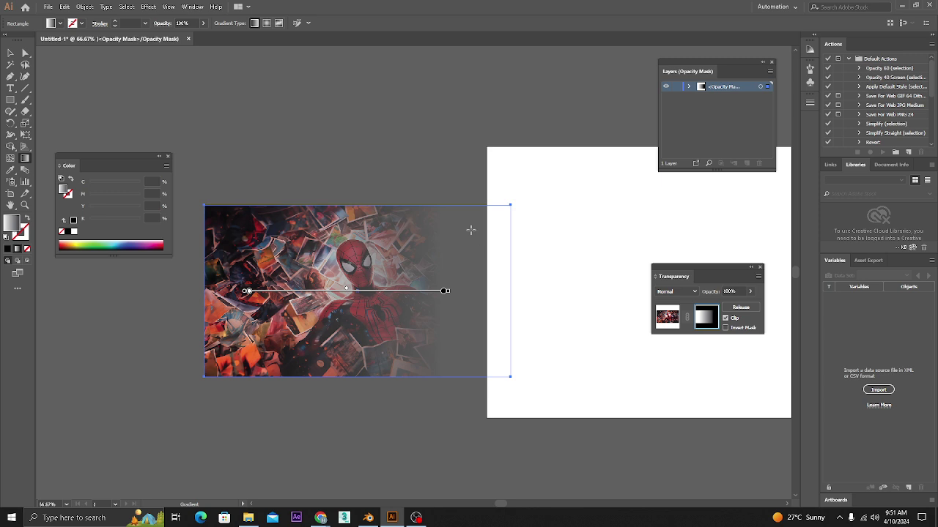
click(266, 24)
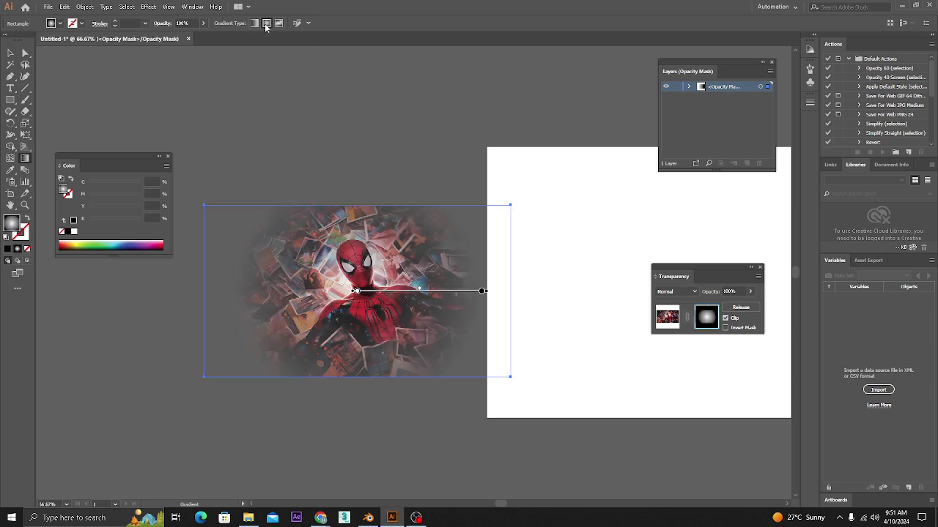
mouse_move(481, 291)
mouse_down()
mouse_move(404, 293)
mouse_move(461, 291)
mouse_move(433, 291)
mouse_move(451, 291)
mouse_up()
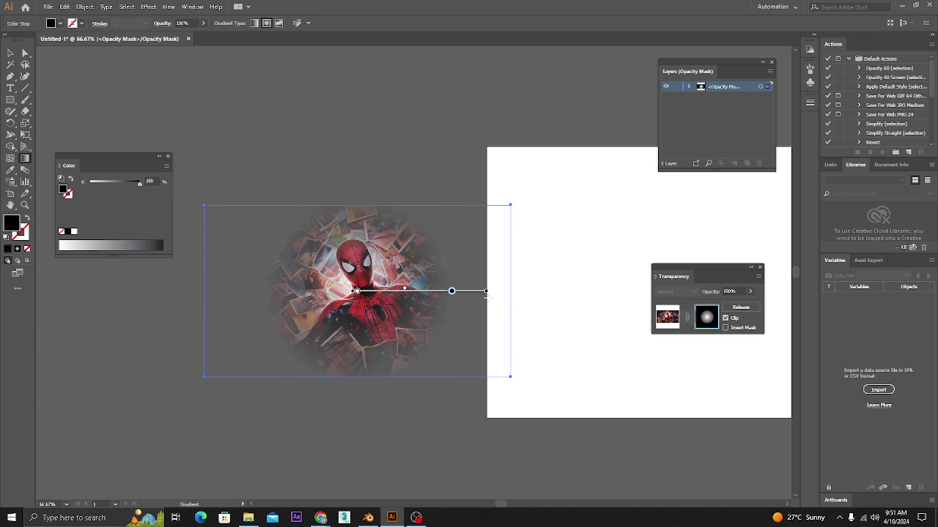
mouse_move(486, 293)
mouse_down()
mouse_move(520, 297)
mouse_move(475, 292)
mouse_move(497, 293)
mouse_up()
key(v)
click(578, 432)
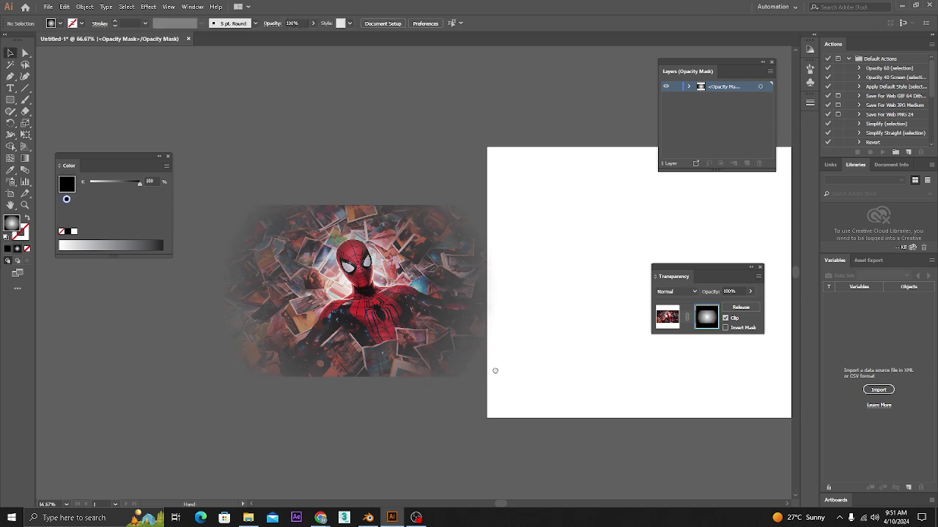
- Try moving the radial gradient rectangle inside the opacity mask and undo the move
drag(496, 370, 437, 387)
drag(300, 311, 417, 332)
key(ctrl+z)
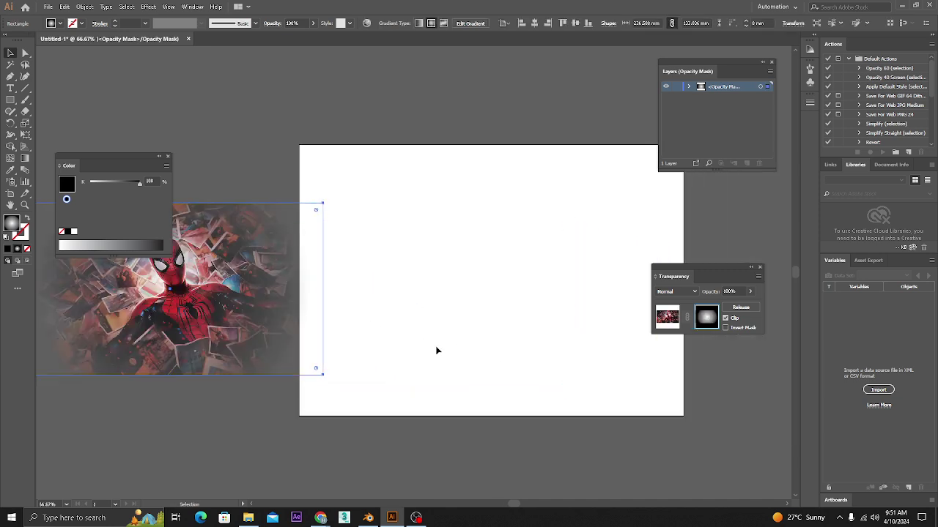
- Return to editing the artwork and move the masked image back onto the middle of the artboard
click(667, 317)
drag(202, 316, 533, 382)
drag(597, 393, 363, 258)
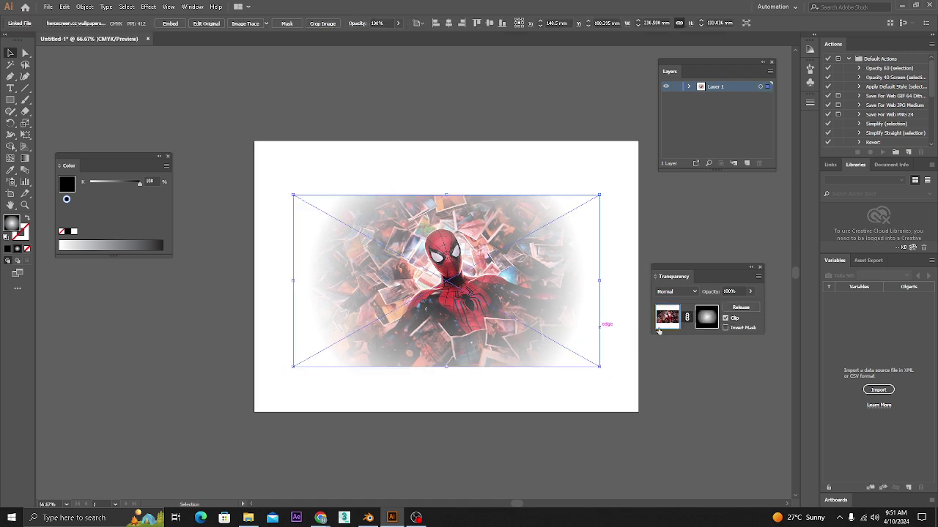
- Release the opacity mask and fill the rectangle covering the image with solid black
click(740, 308)
drag(556, 289, 631, 393)
key(ctrl+z)
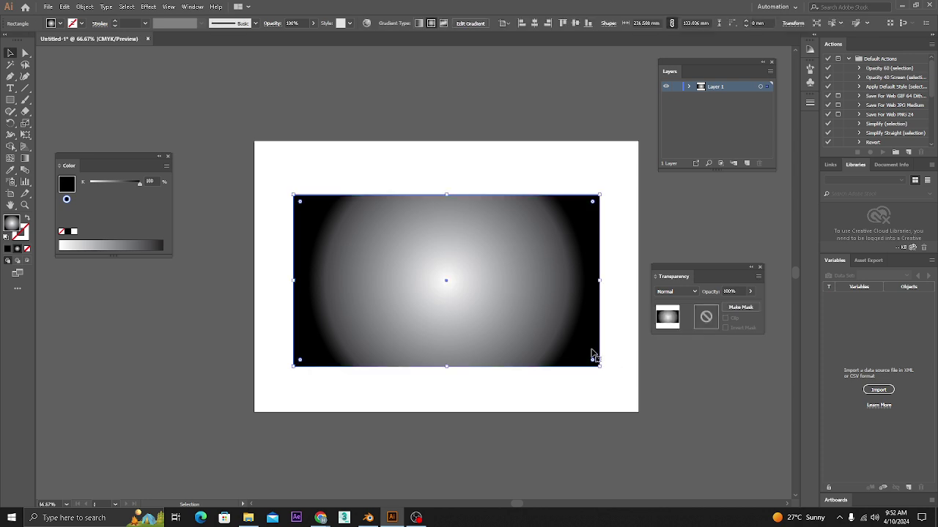
click(8, 249)
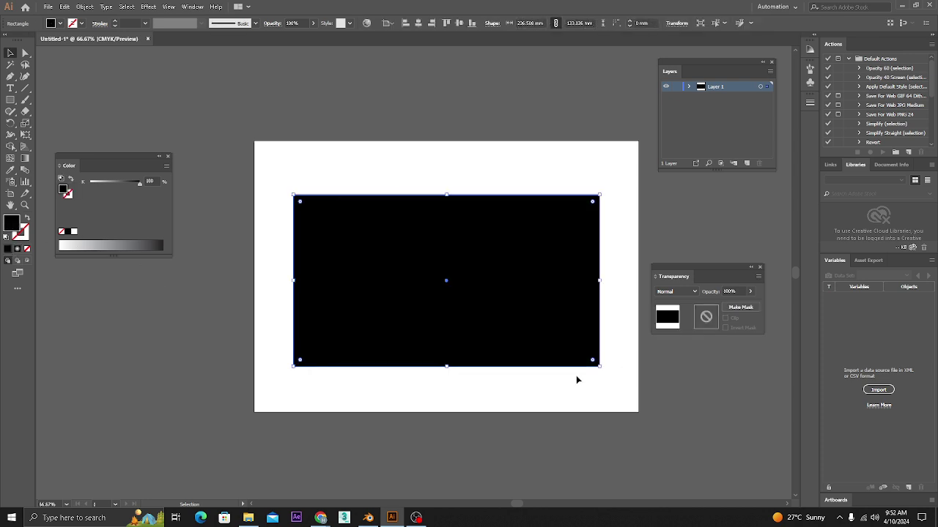
- Draw four small rectangles of different sizes spread over the black rectangle
click(10, 100)
drag(341, 225, 417, 265)
drag(477, 233, 542, 283)
drag(400, 299, 434, 327)
drag(489, 314, 535, 348)
- Select the four small rectangles and give them a white fill and a 1 pt black stroke
key(v)
shift+click(523, 268)
shift+click(419, 318)
shift+click(388, 236)
double_click(20, 230)
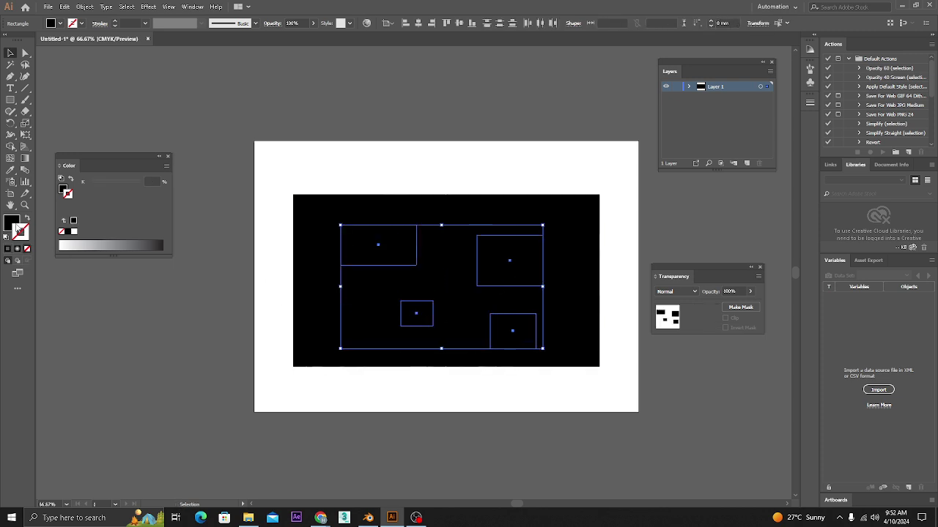
drag(568, 350, 558, 312)
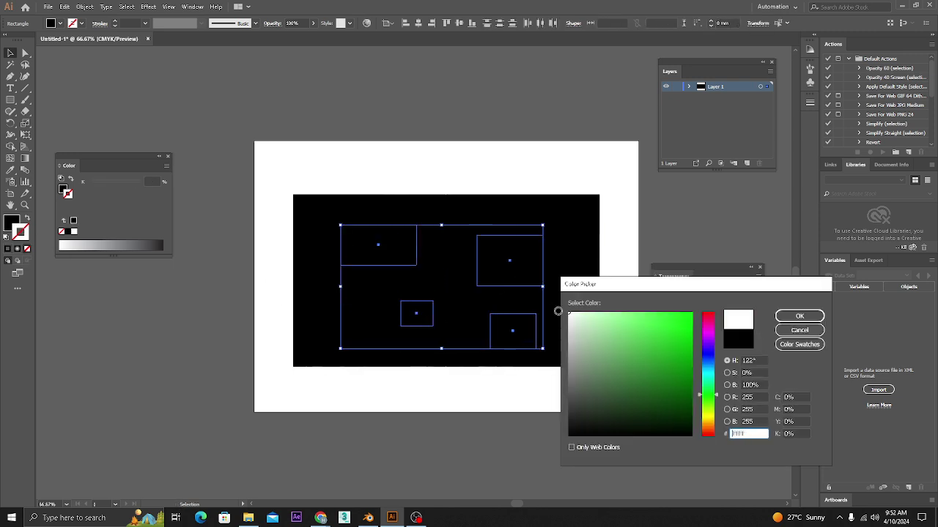
click(799, 315)
key(shift+x)
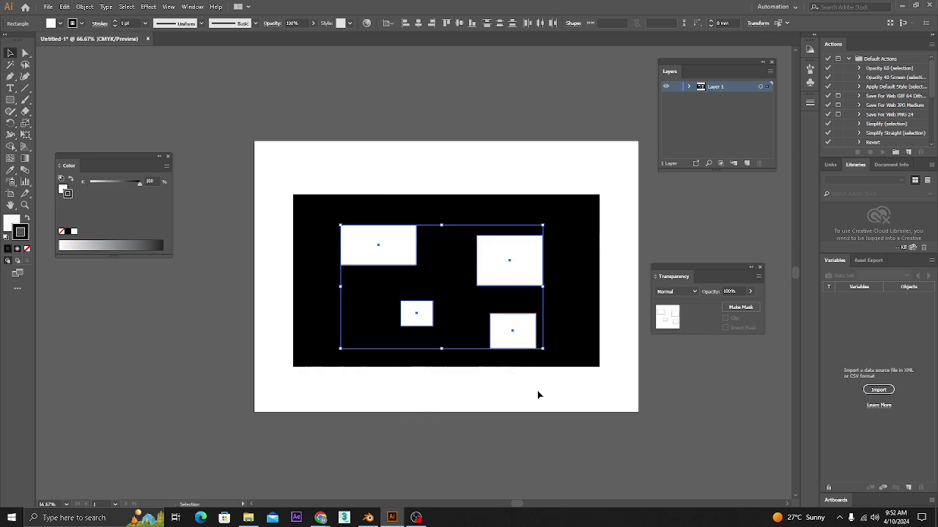
click(576, 389)
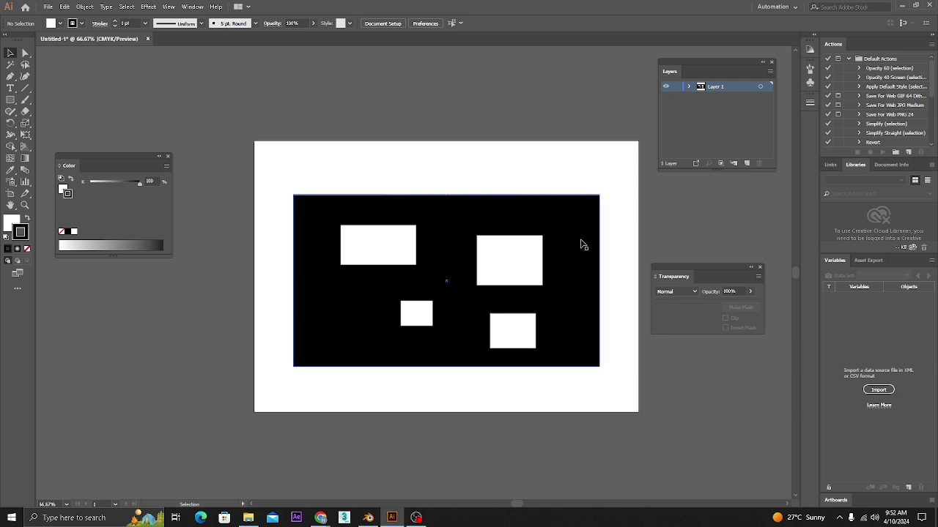
- Try to make an opacity mask from the image, the black rectangle and the ungrouped white rectangles, and undo it
drag(626, 168, 396, 405)
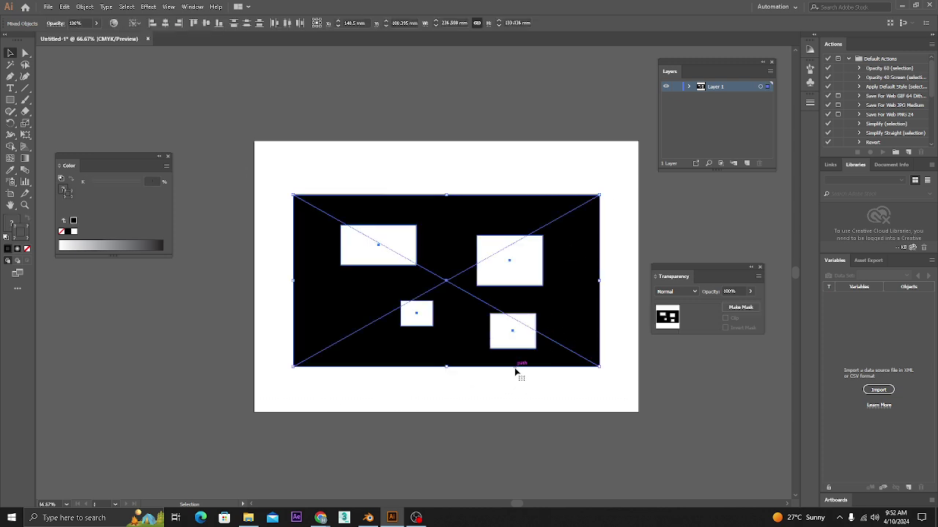
click(586, 393)
drag(656, 329, 640, 265)
drag(545, 361, 268, 181)
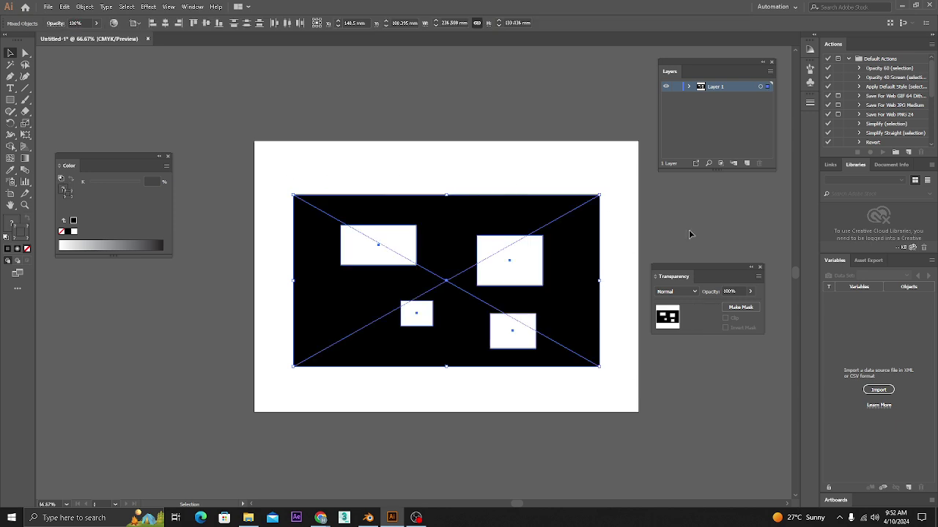
click(740, 310)
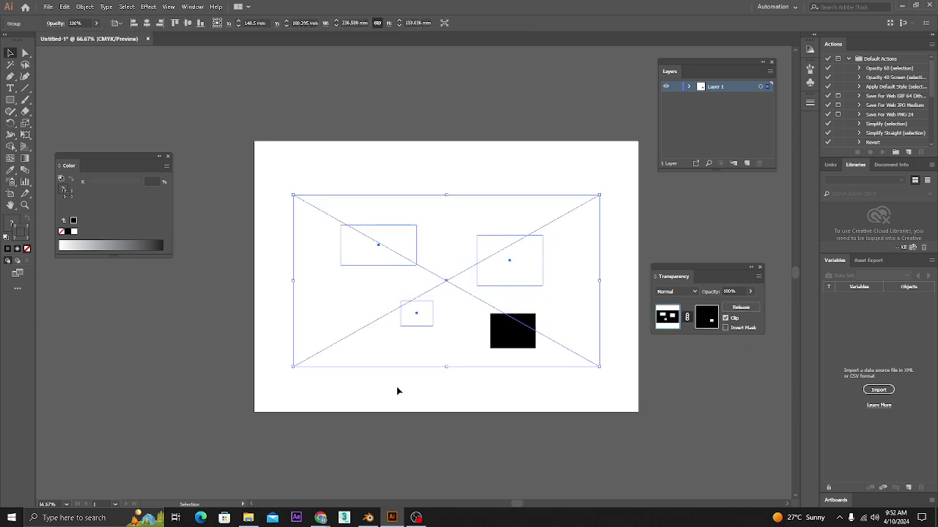
click(509, 224)
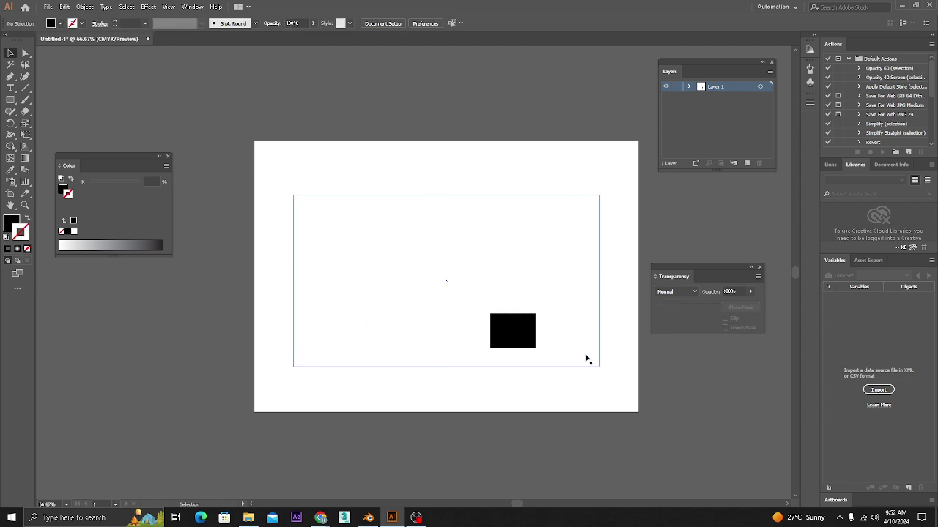
key(a)
click(588, 367)
key(v)
click(594, 397)
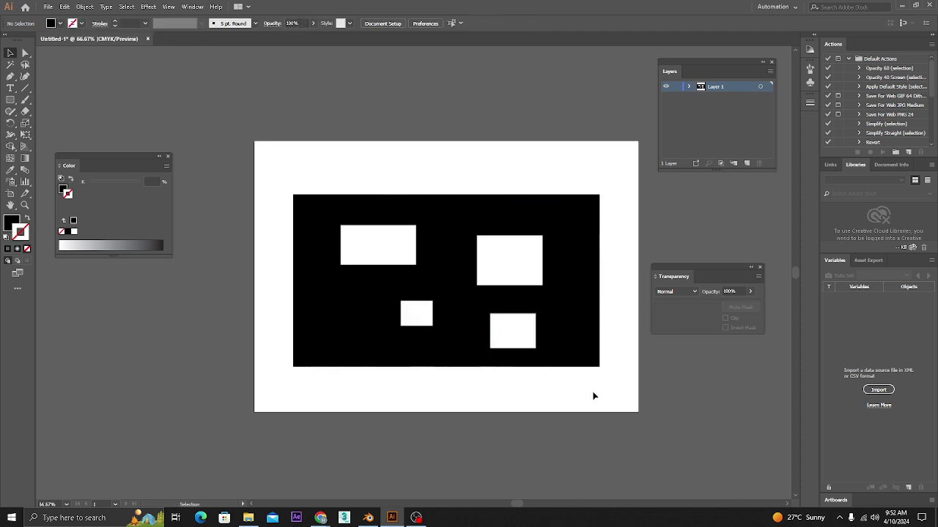
- Group the four white rectangles with the black rectangle, leaving the image out of the group
click(517, 327)
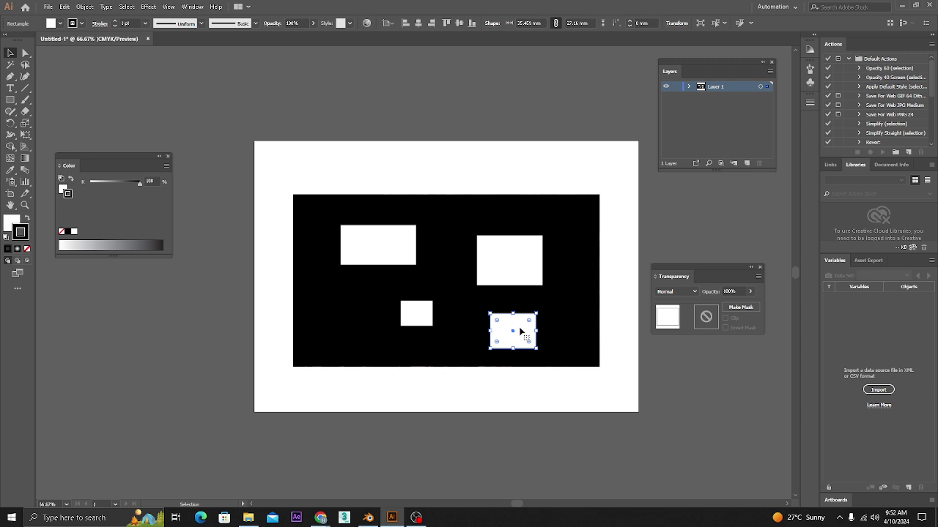
click(567, 321)
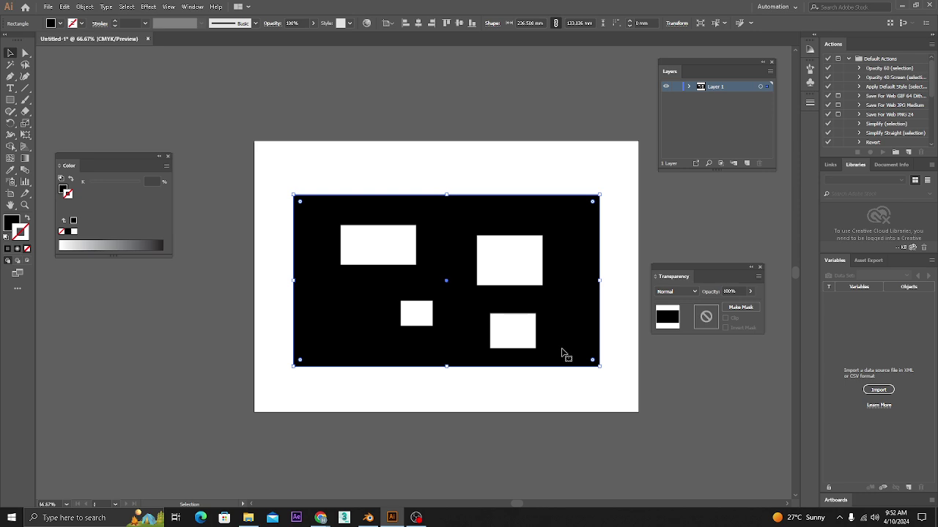
click(579, 377)
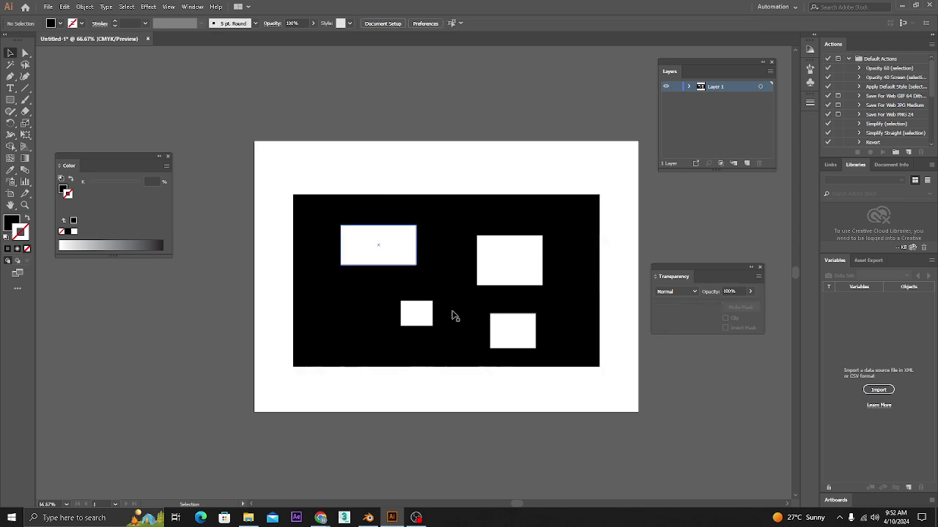
click(503, 332)
shift+click(416, 315)
shift+click(480, 275)
key(ctrl+a)
drag(592, 234, 646, 375)
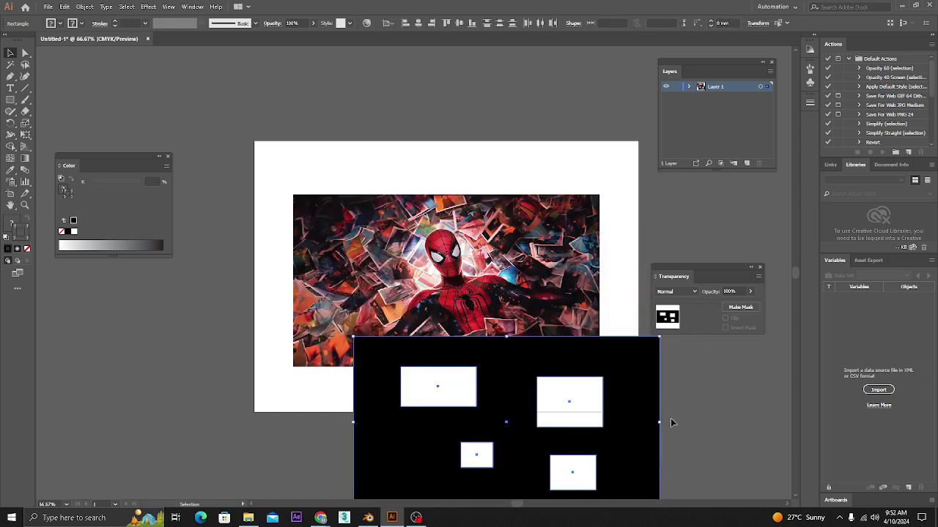
key(ctrl+z)
key(ctrl+g)
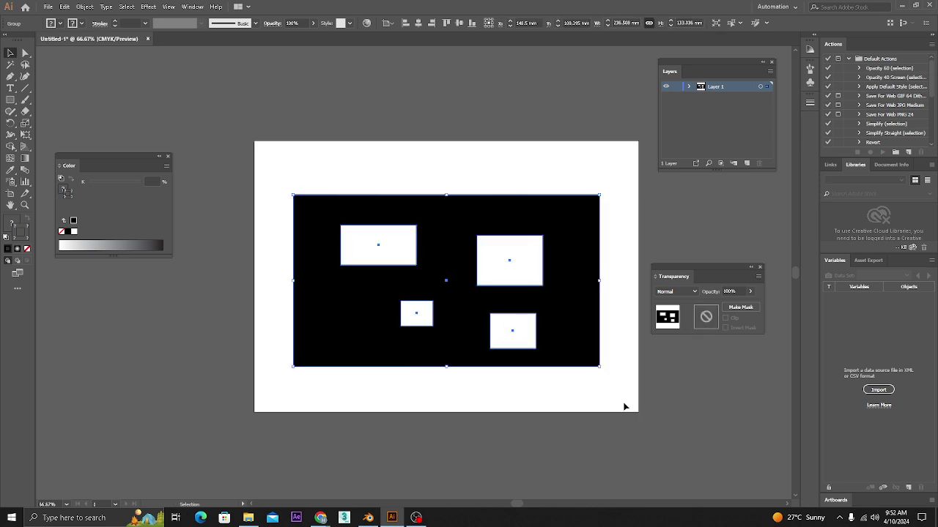
- Move the black-and-white group off the image to check what lies beneath, and undo the move
click(591, 394)
drag(592, 362, 464, 414)
click(596, 307)
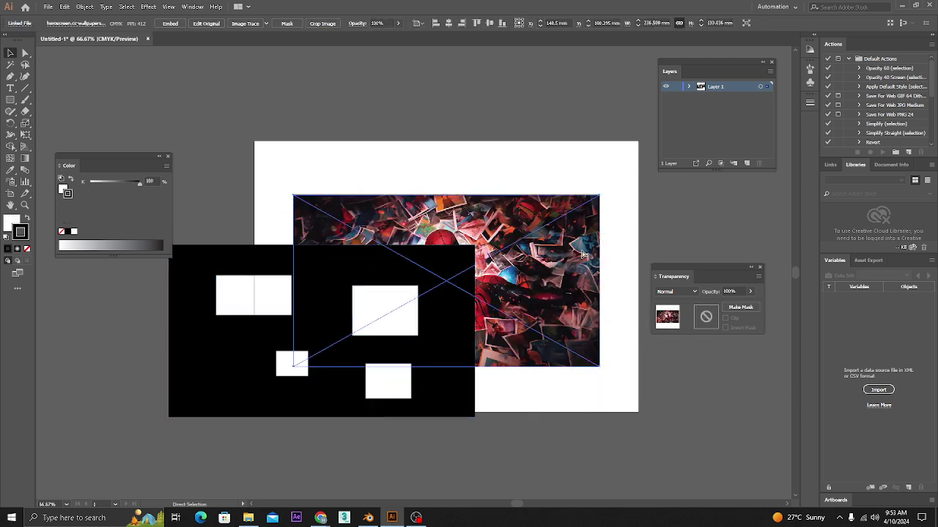
key(ctrl+z)
- Make an opacity mask from the Spider-Man image and the grouped black-and-white rectangles
drag(584, 290, 577, 293)
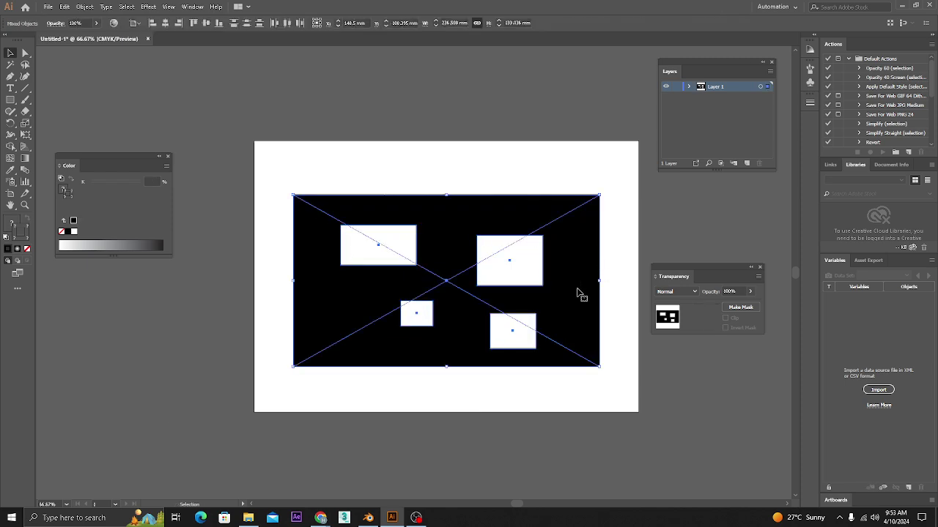
click(740, 307)
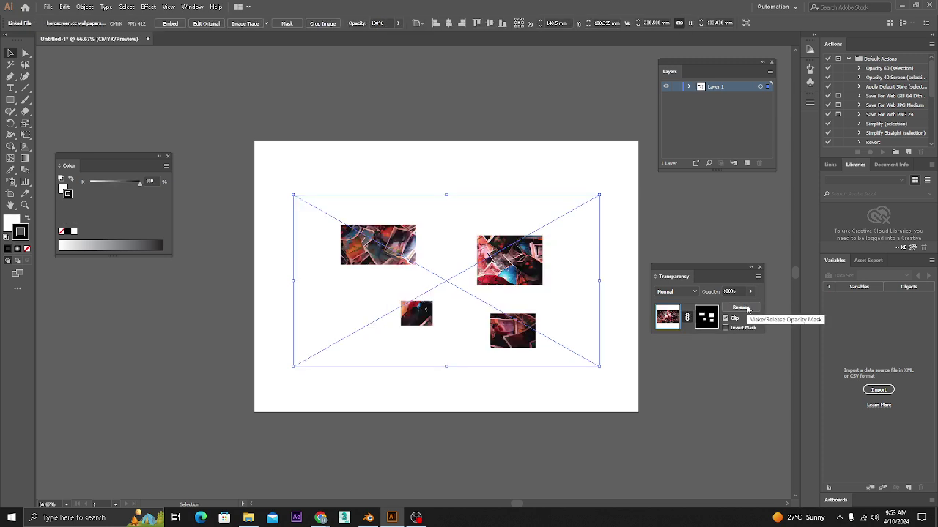
click(555, 386)
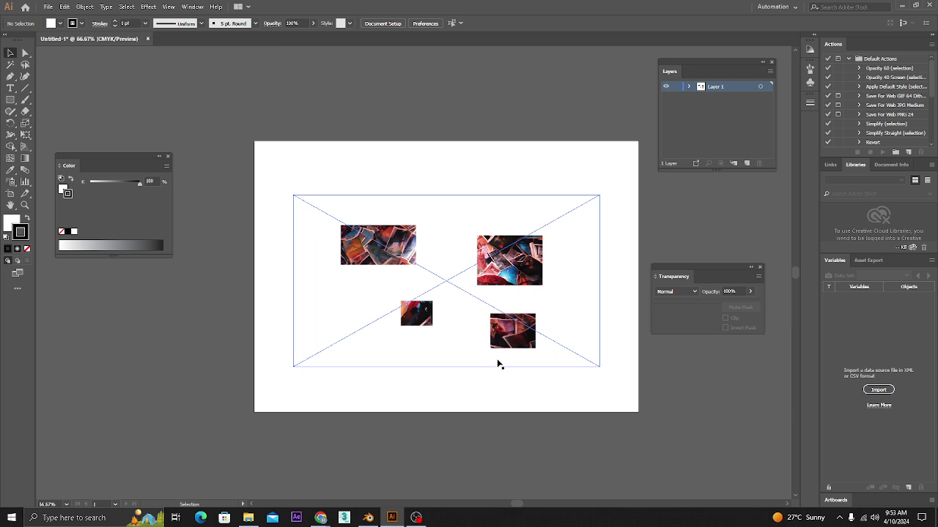
- Edit the image's opacity mask by rounding the upper-right corner of its upper-right rectangle
click(522, 274)
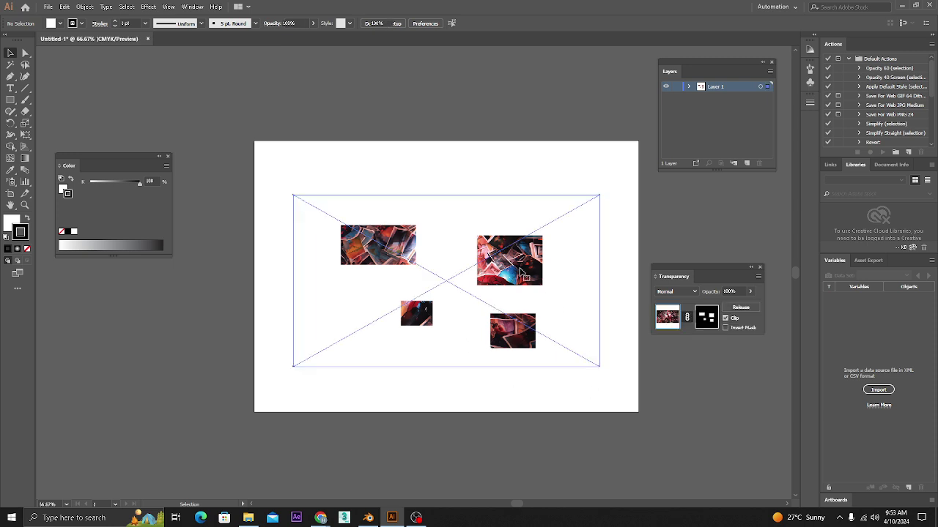
click(713, 320)
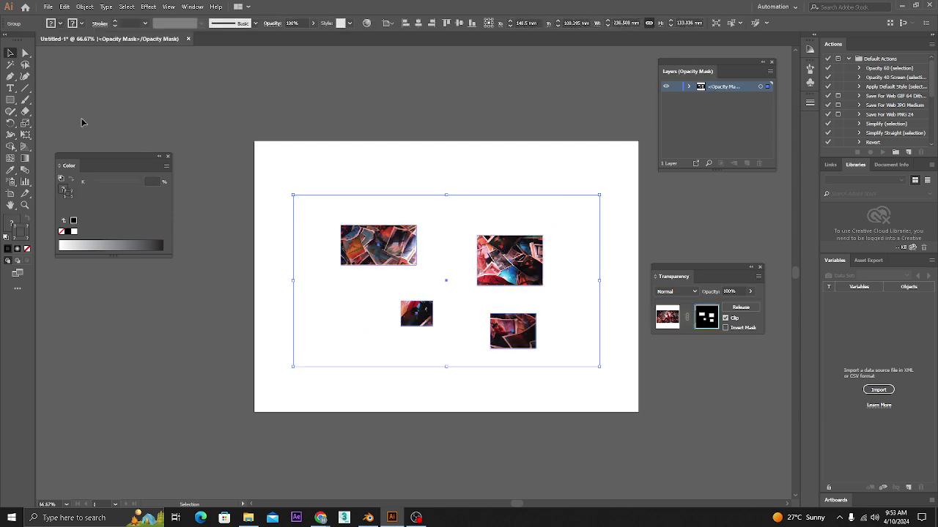
click(25, 52)
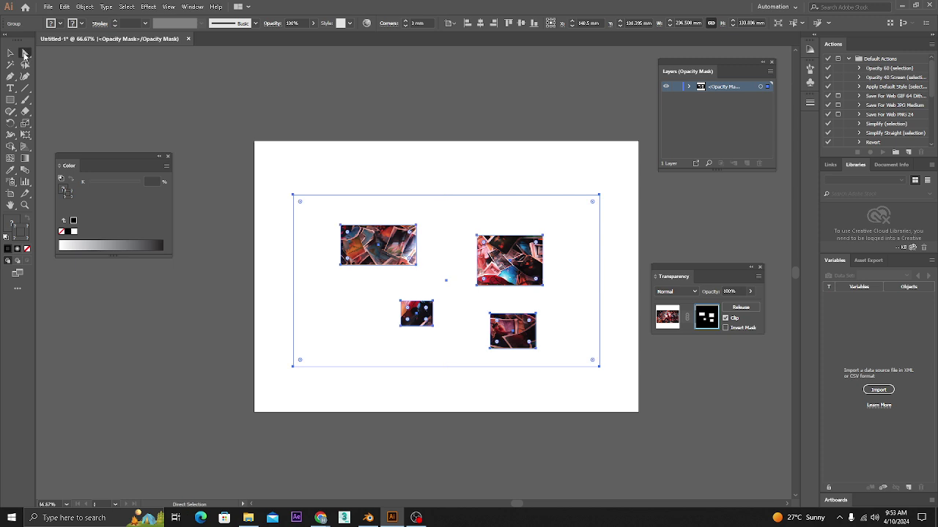
click(543, 236)
drag(543, 236, 508, 367)
key(ctrl+z)
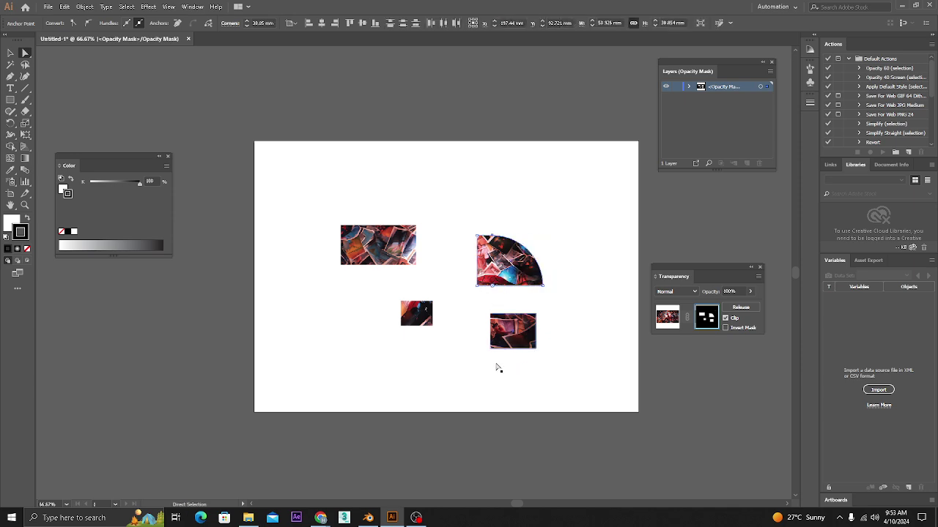
click(10, 53)
click(587, 400)
drag(587, 401, 538, 351)
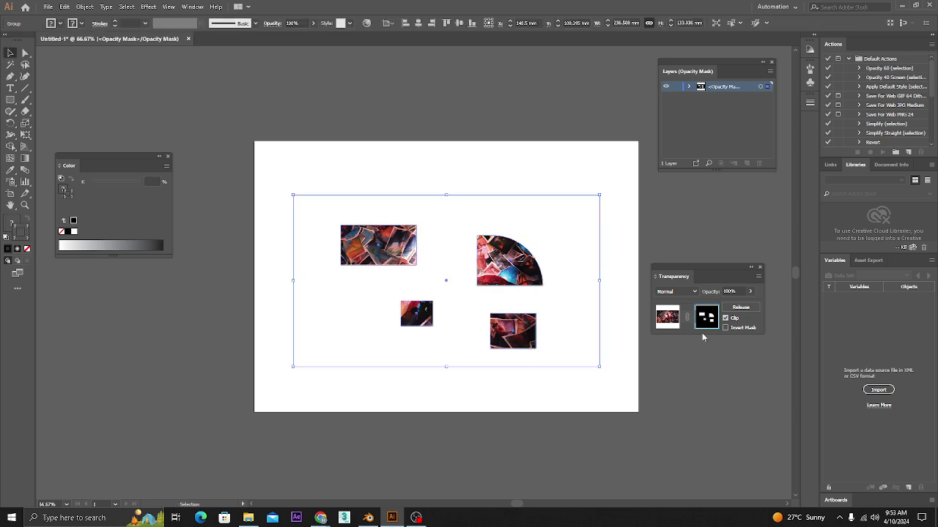
- Release the opacity mask from the image and delete the group of black-and-white shapes
click(664, 321)
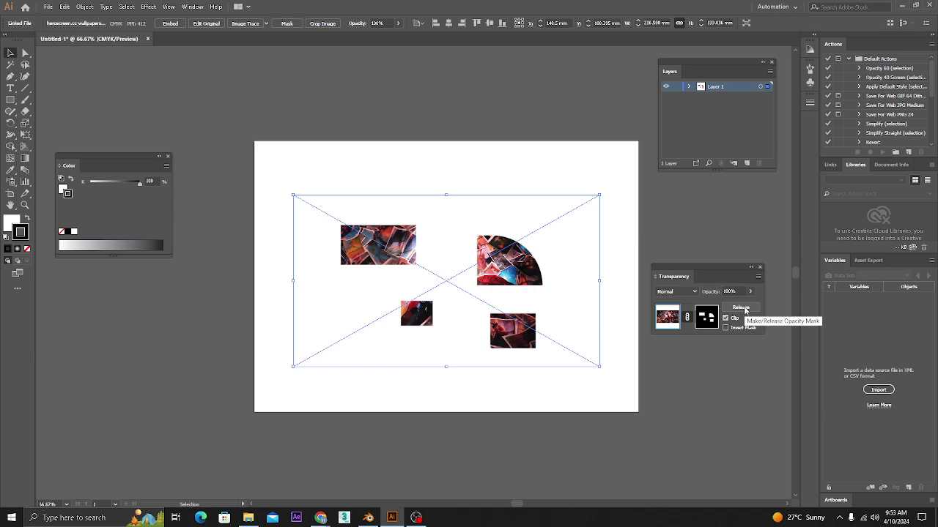
click(742, 308)
click(578, 391)
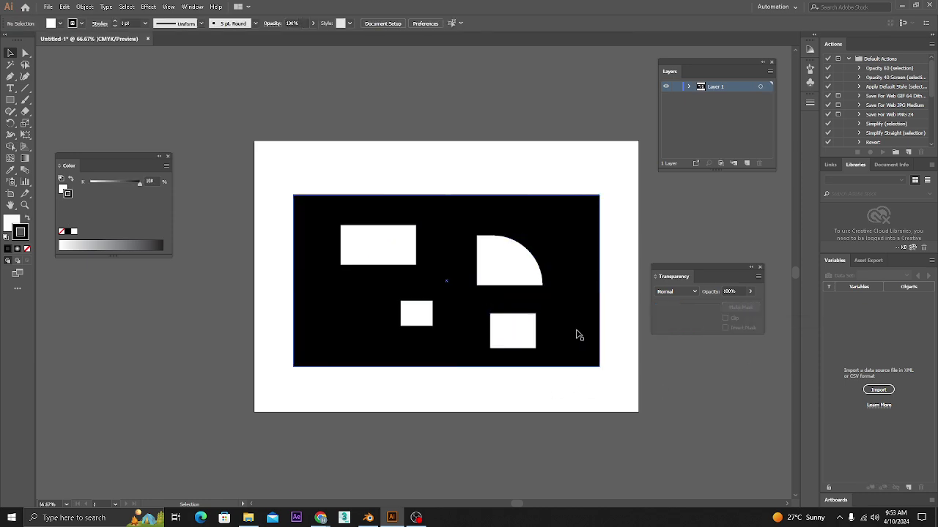
click(578, 336)
key(Delete)
click(617, 388)
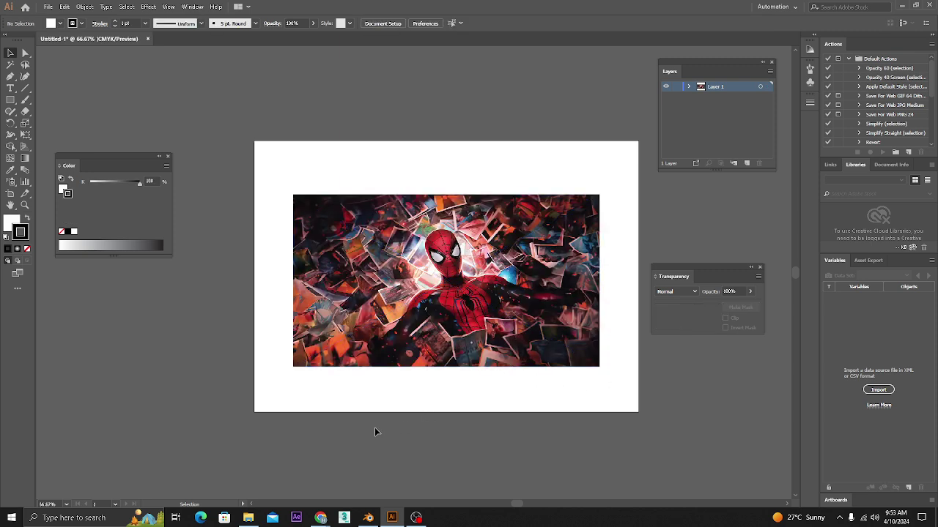
- Switch to Chrome and search Google Images for "Black & White Images"
mouse_move(321, 518)
click(263, 477)
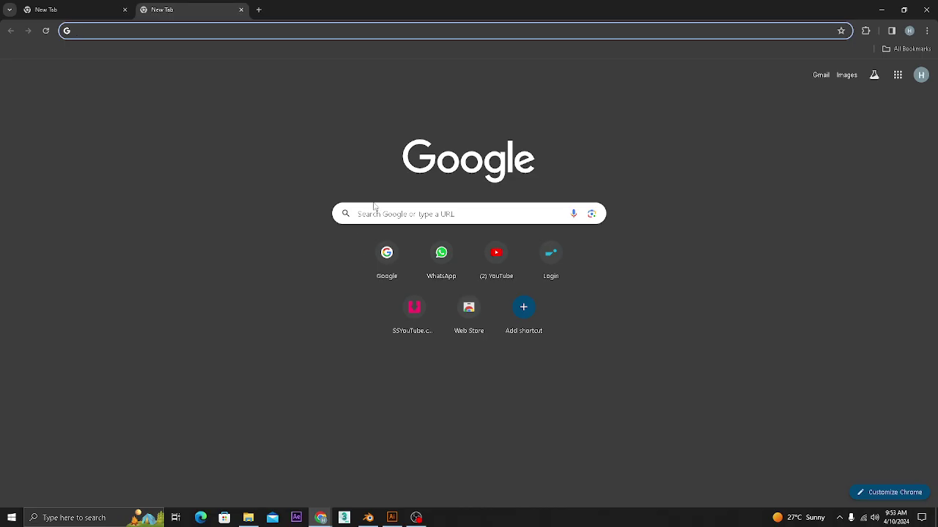
click(374, 213)
text(Black)
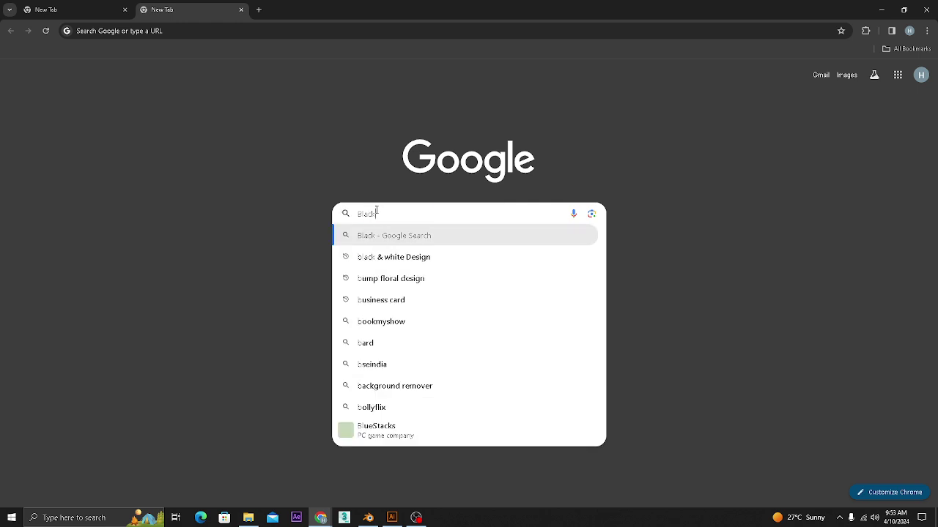
text( & White )
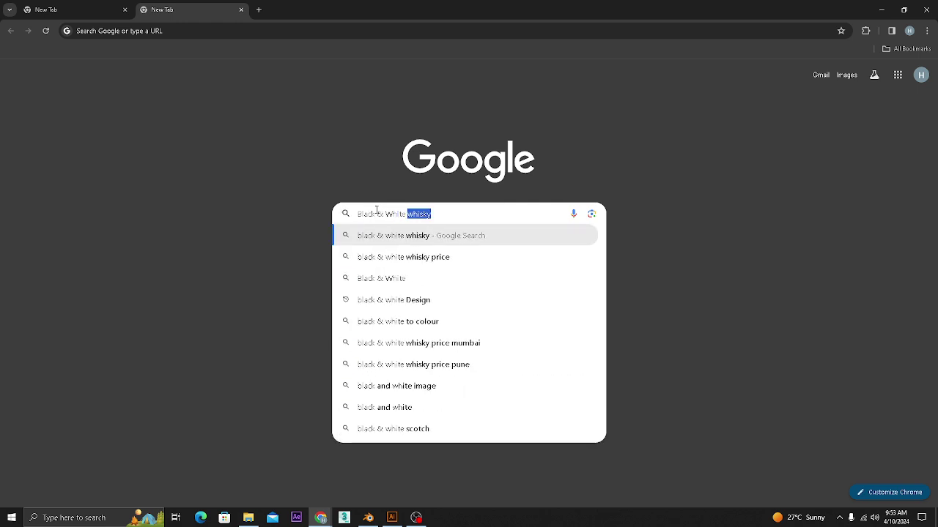
text(Images)
key(Return)
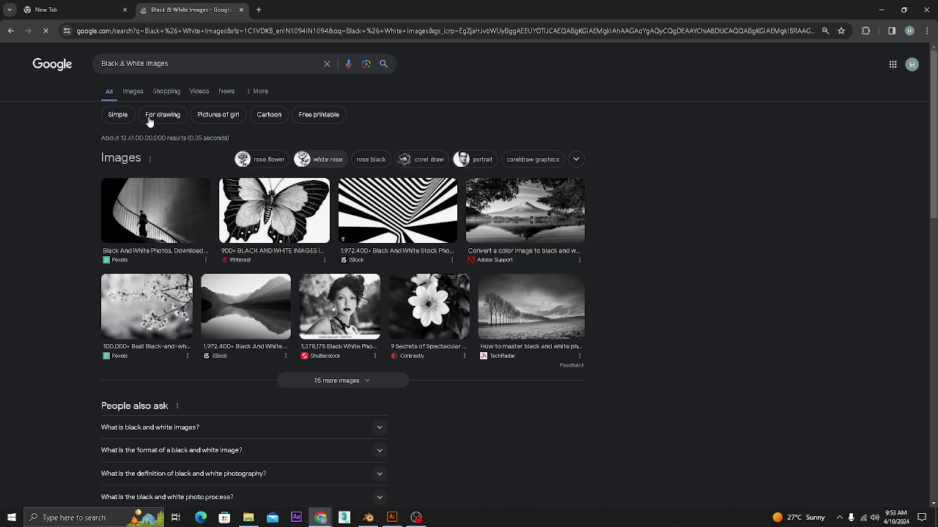
click(129, 92)
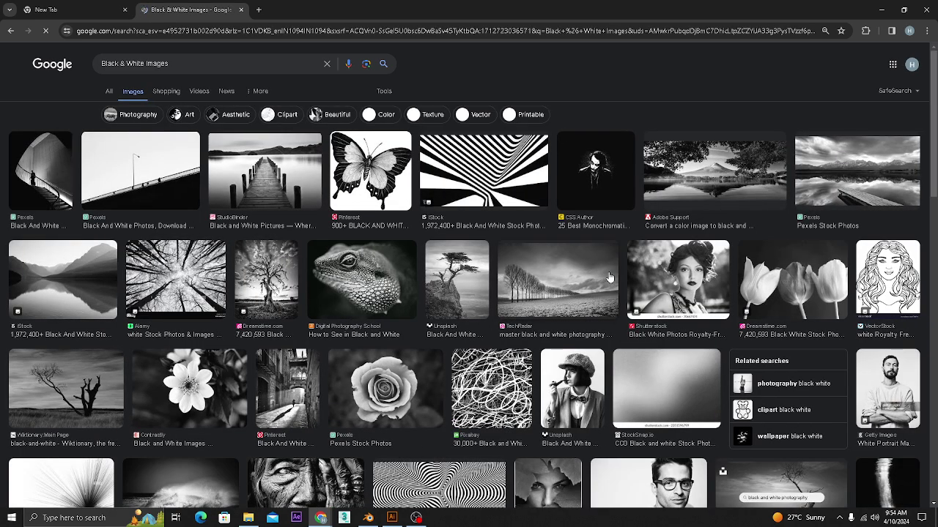
- Find the optical art picture of nested rotated black-and-white squares among the results and copy the image
click(458, 287)
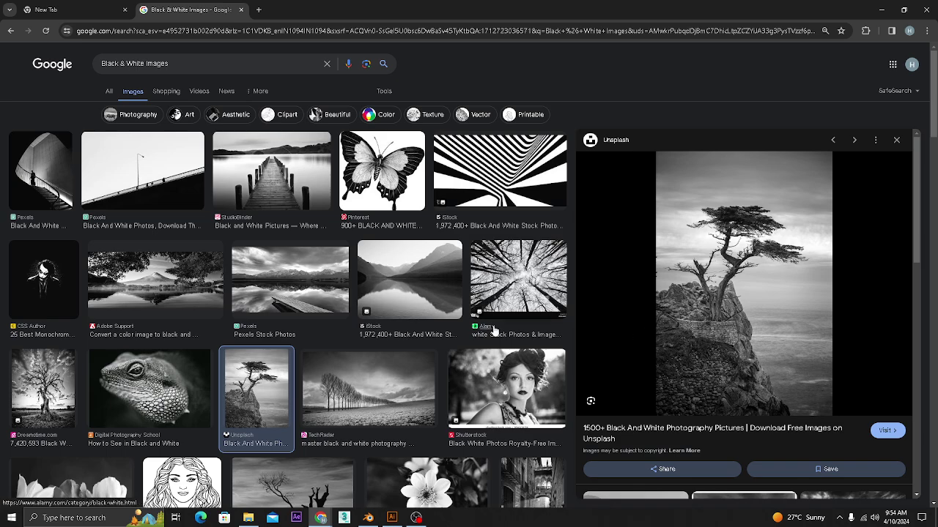
scroll(154, 315, down, 5)
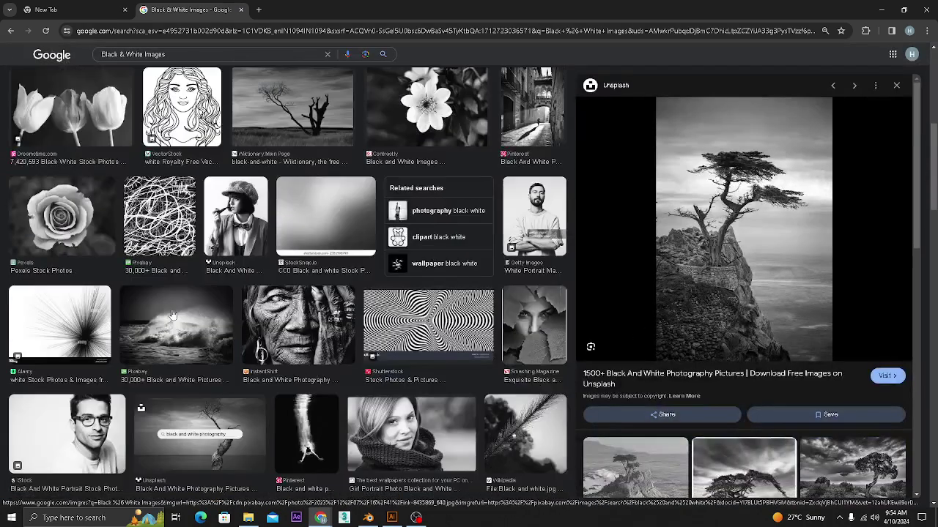
scroll(172, 315, down, 3)
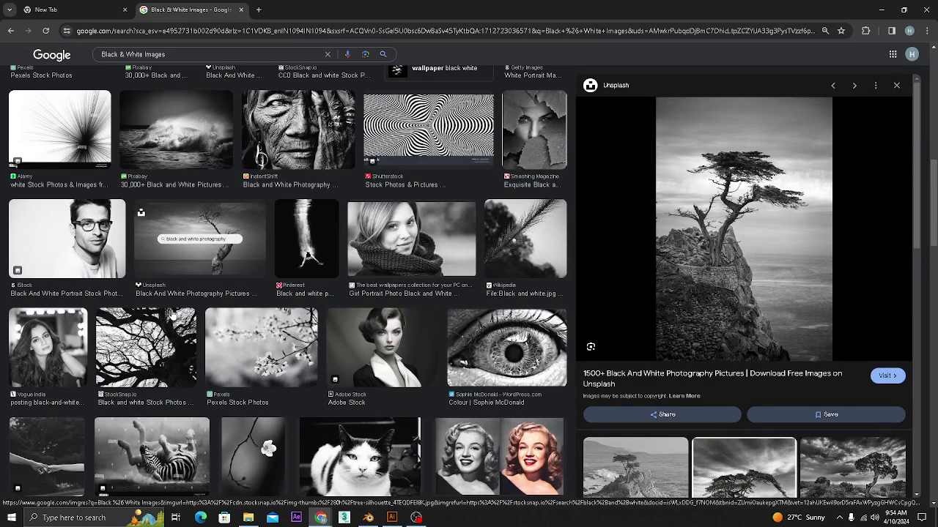
scroll(141, 262, up, 1)
scroll(141, 262, down, 4)
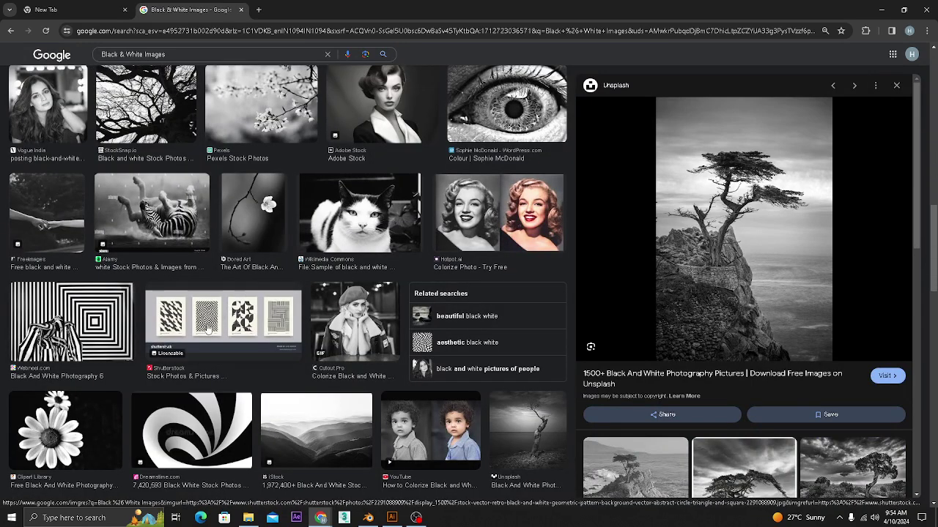
key(Return)
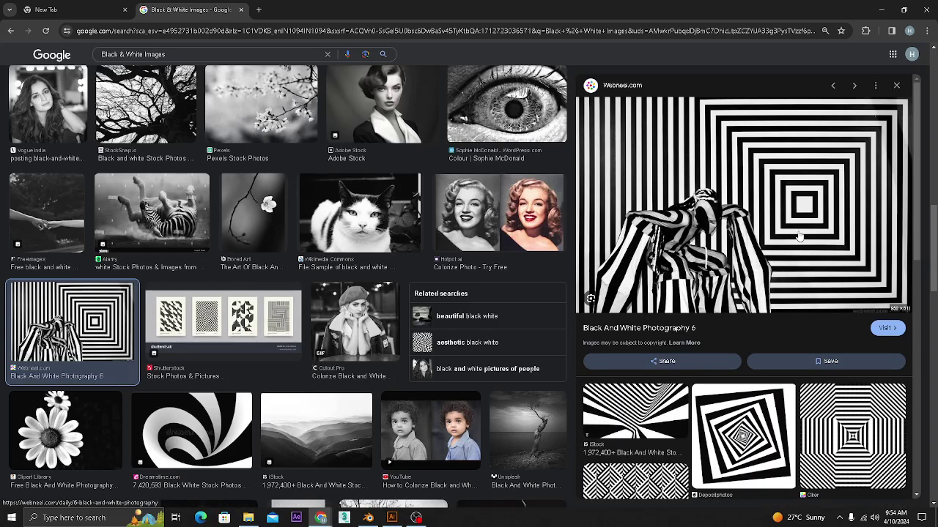
scroll(784, 274, down, 2)
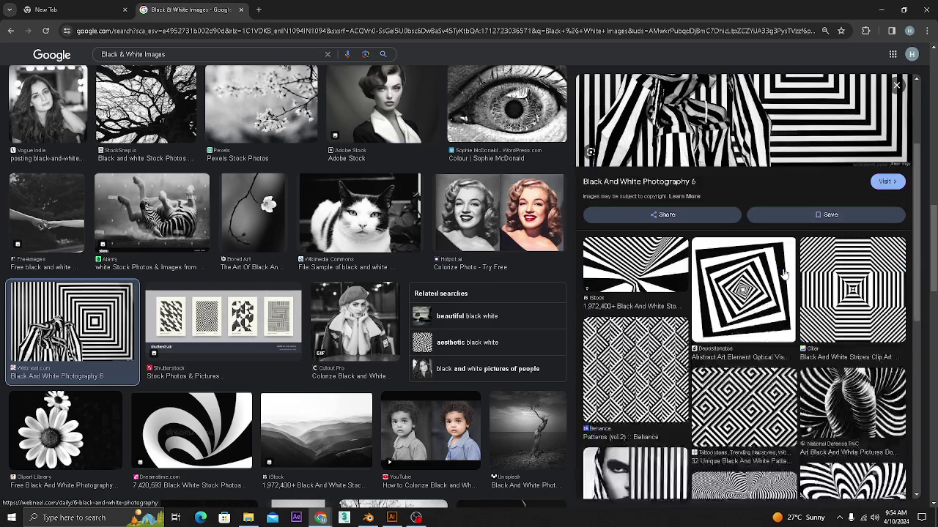
click(753, 300)
right_click(714, 220)
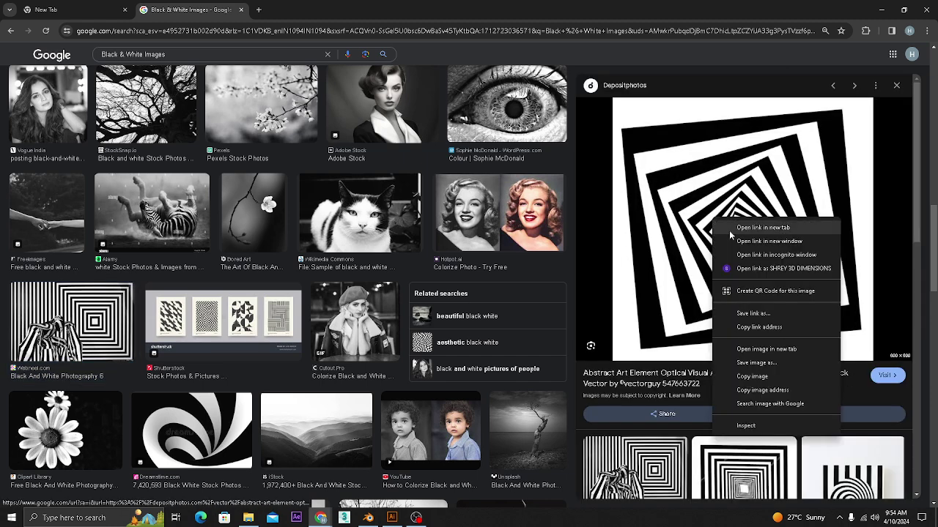
click(751, 378)
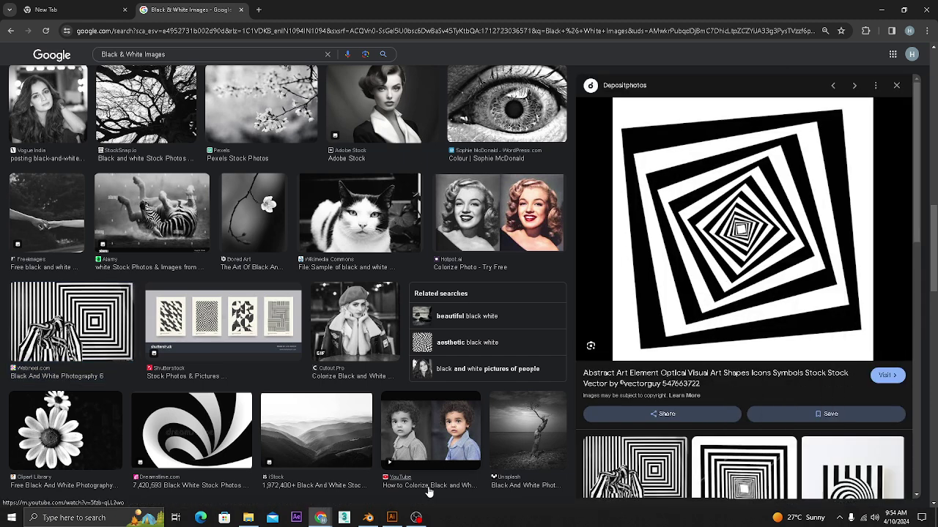
- Switch to Illustrator and paste the copied nested-squares picture onto the artboard
click(392, 517)
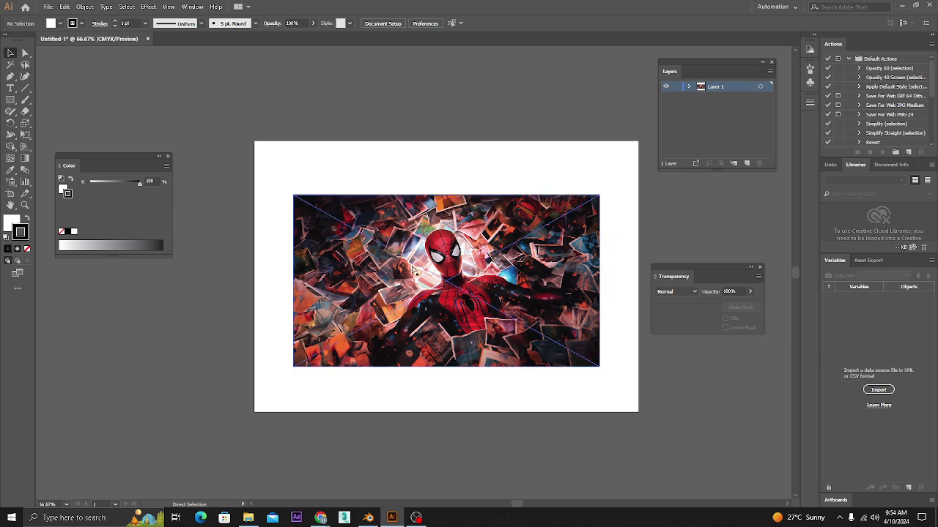
key(ctrl+v)
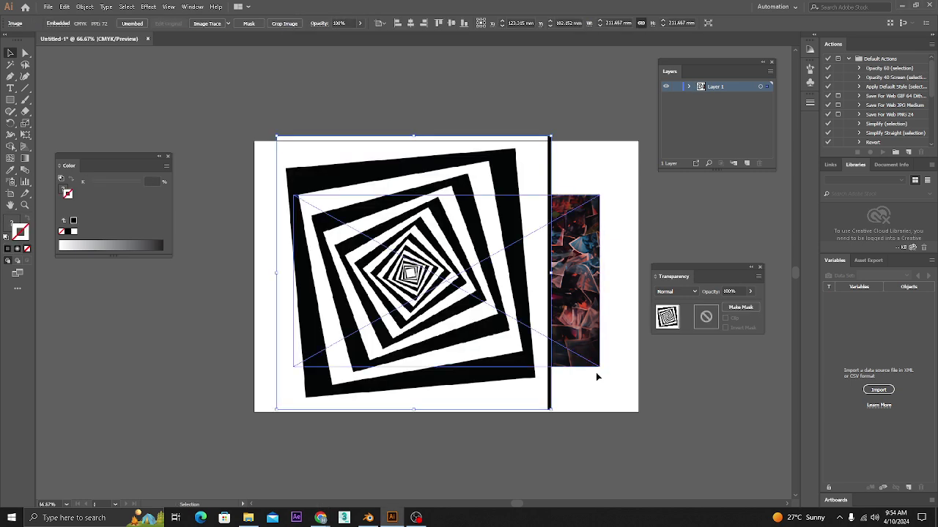
click(626, 379)
- Scale the pasted pattern down to fit within the Spider-Man image's height and place it over the image's centre
drag(471, 285, 561, 339)
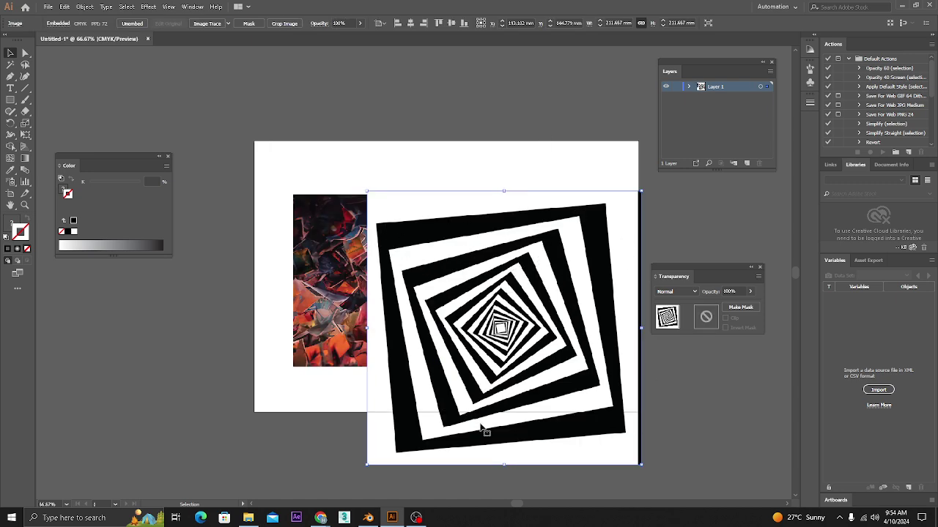
drag(567, 267, 521, 253)
drag(596, 449, 467, 322)
drag(438, 264, 488, 292)
click(529, 379)
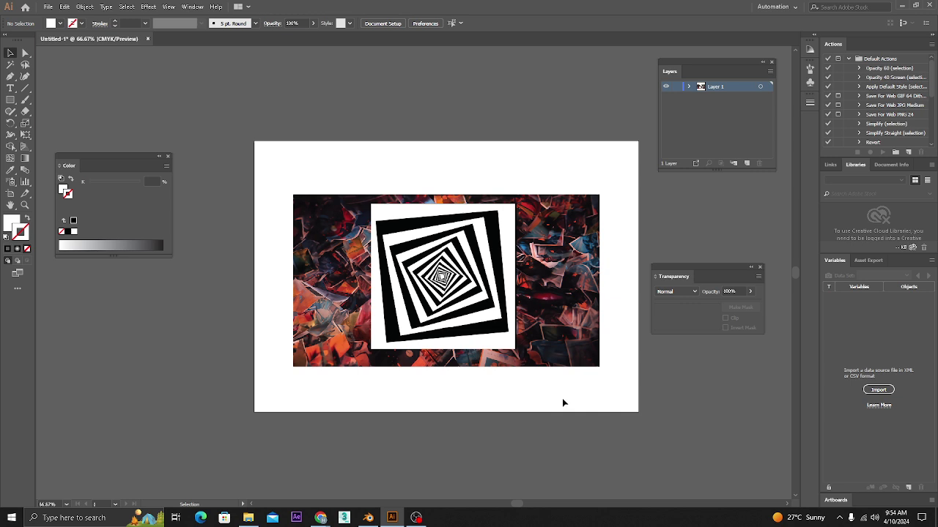
- Make an opacity mask from the Spider-Man image and the nested-squares pattern
drag(556, 397, 457, 279)
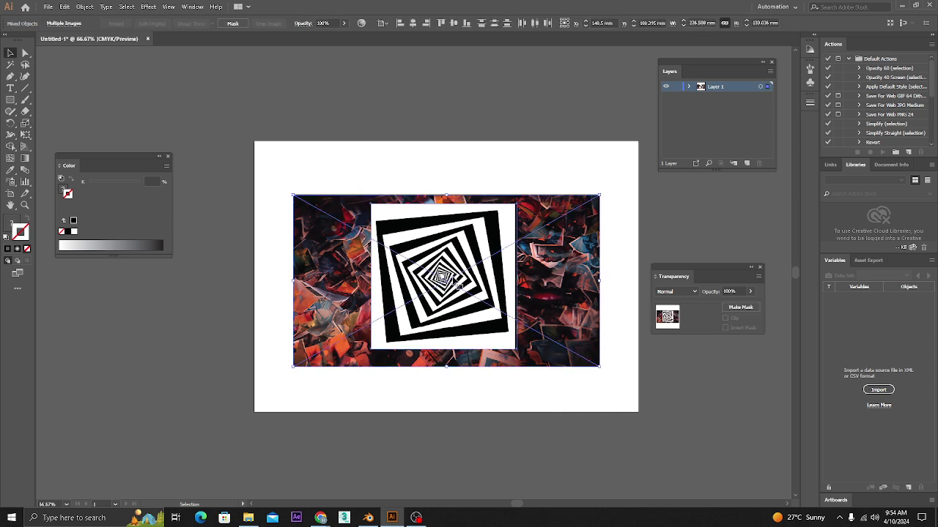
click(736, 306)
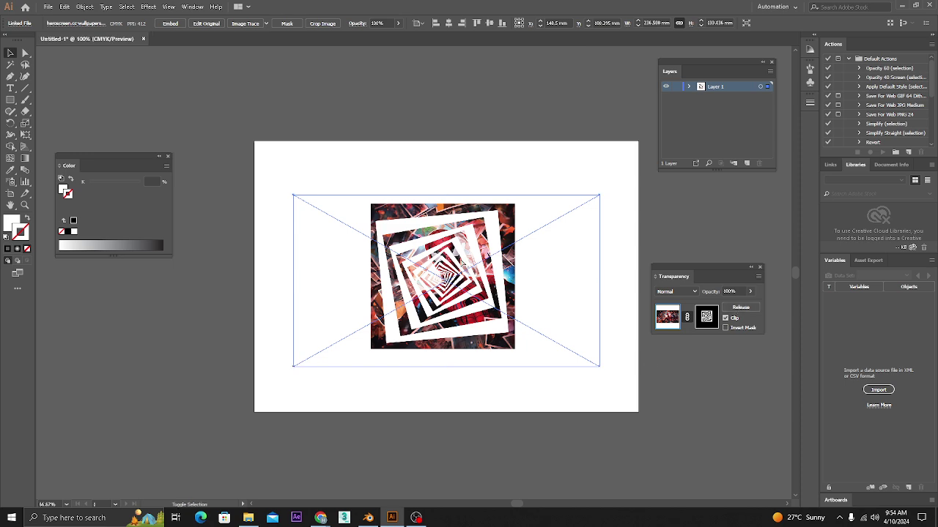
key(ctrl+plus)
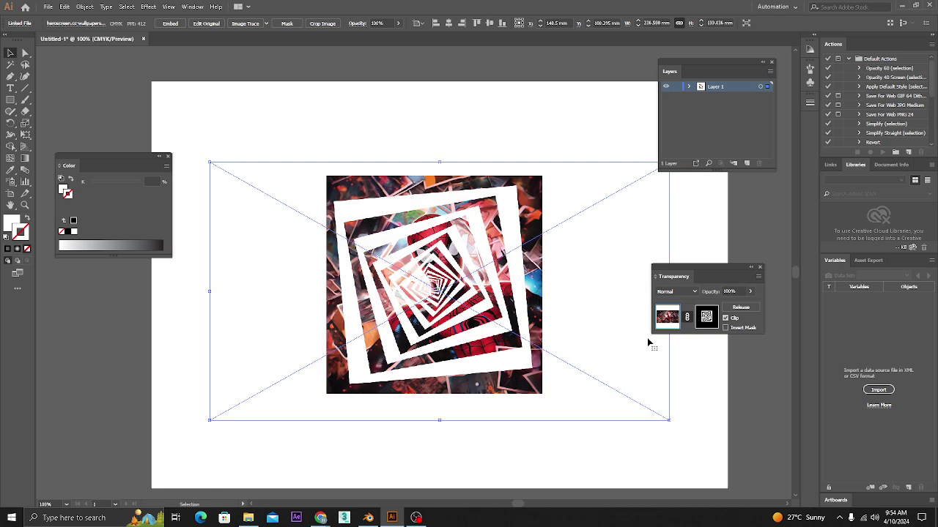
- Release the nested-squares opacity mask to compare the originals, and make the mask again
click(740, 307)
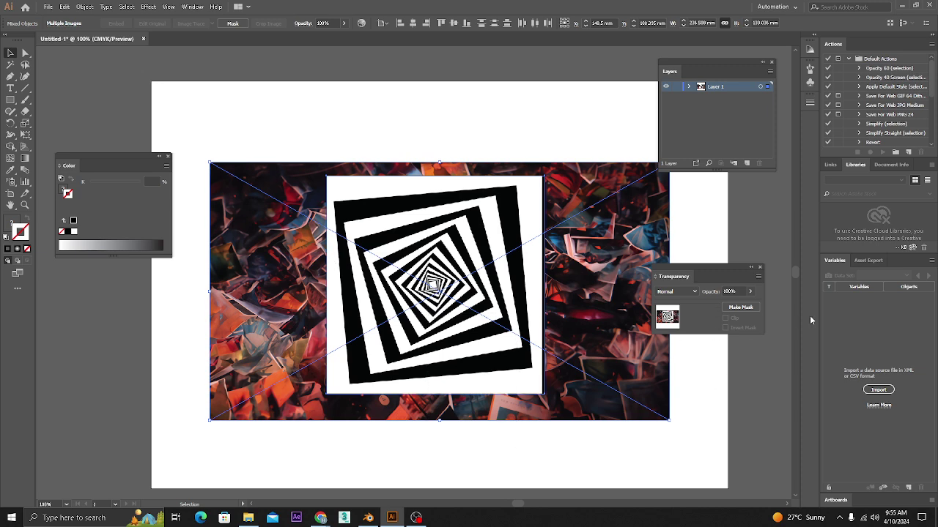
click(740, 308)
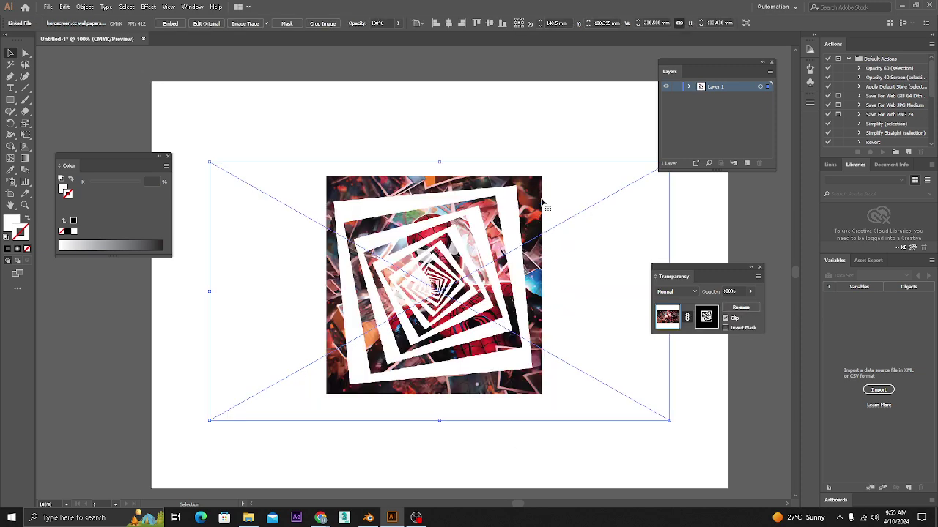
key(ctrl+equal)
scroll(521, 226, down, 5)
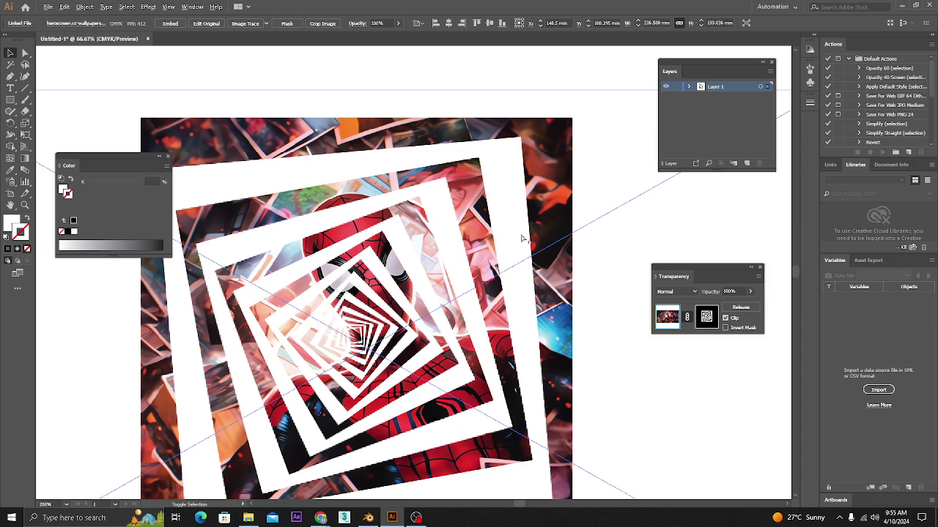
- Move the masked Spider-Man image partly off the artboard to check the transparent areas, and undo the move
click(542, 369)
scroll(470, 237, up, 1)
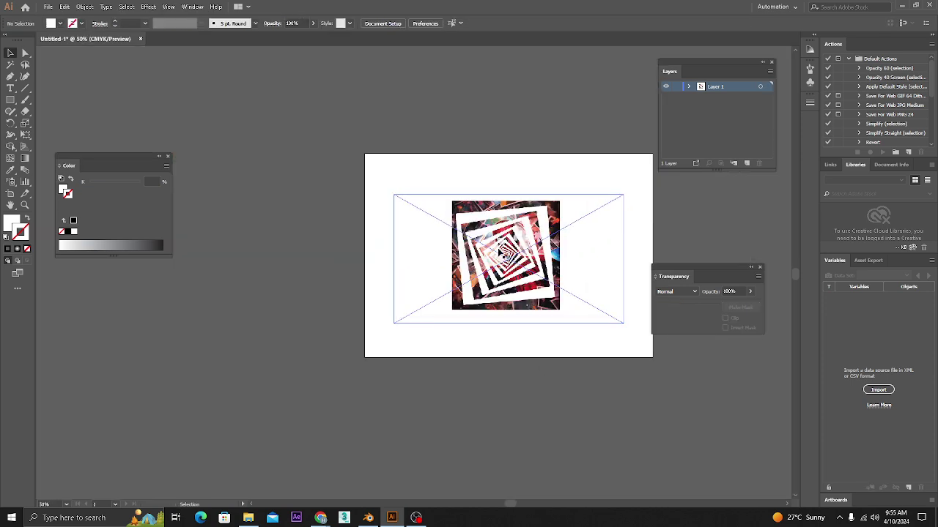
drag(506, 238, 345, 239)
click(394, 310)
scroll(328, 232, up, 4)
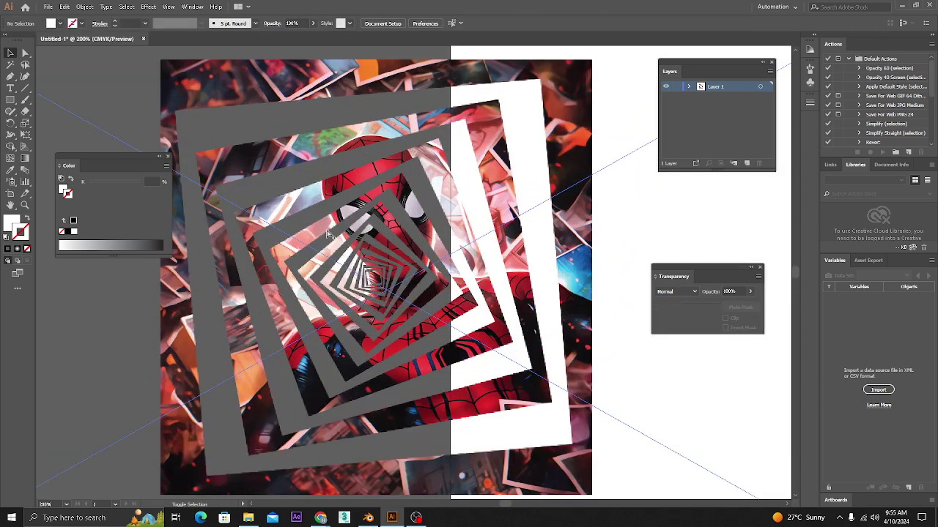
scroll(328, 233, down, 1)
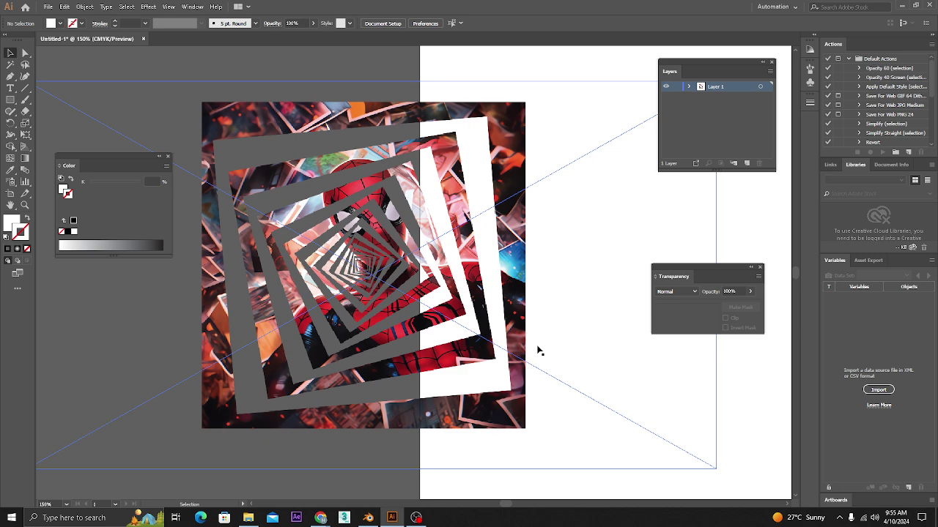
key(a)
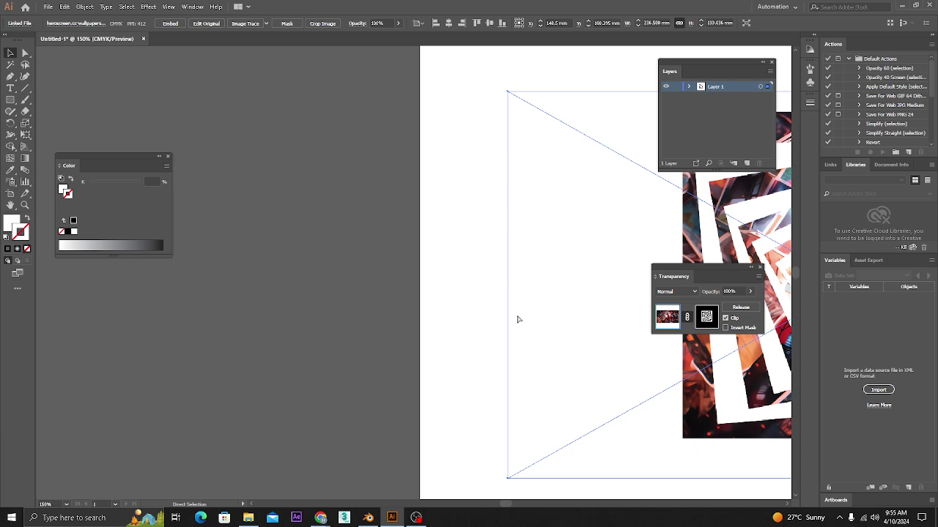
- Undo the nested-squares opacity mask and delete the nested-squares pattern, keeping only the Spider-Man image
key(ctrl+z)
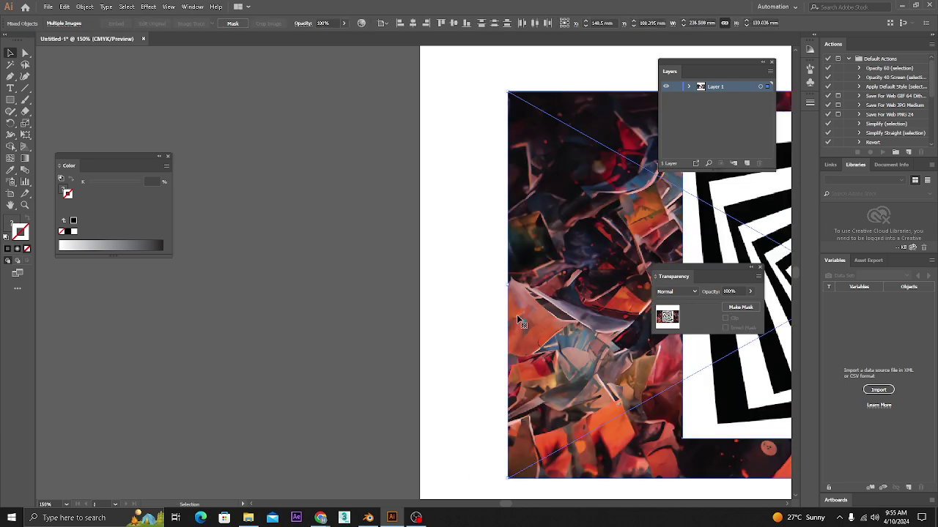
key(ctrl+shift+z)
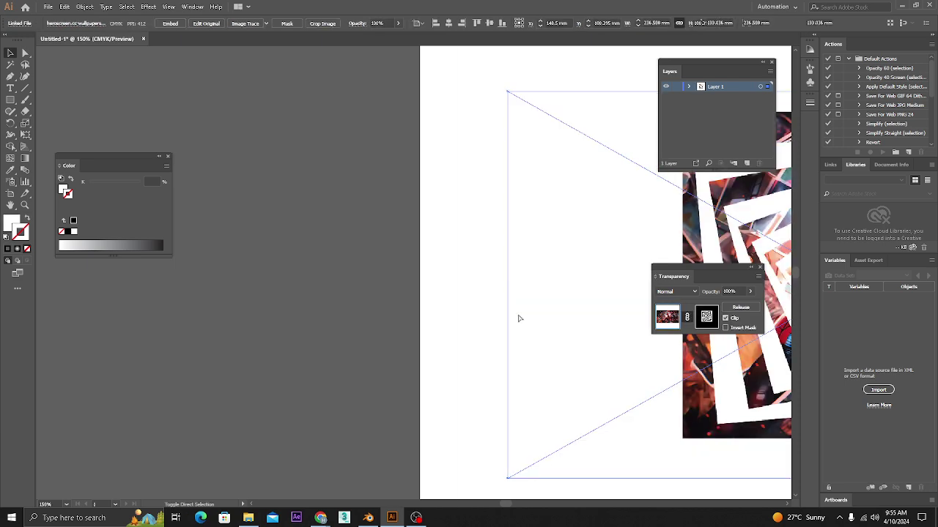
key(ctrl+z)
scroll(520, 311, down, 3)
drag(440, 301, 264, 287)
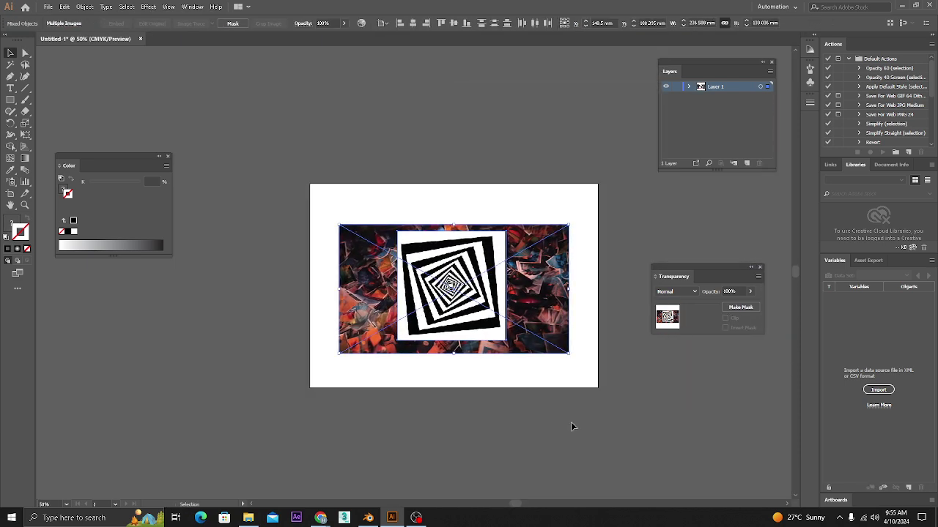
click(571, 422)
click(488, 300)
key(Delete)
- Switch to Chrome and search Google Images for "Black & White Grunge Texture"
key(alt+Tab)
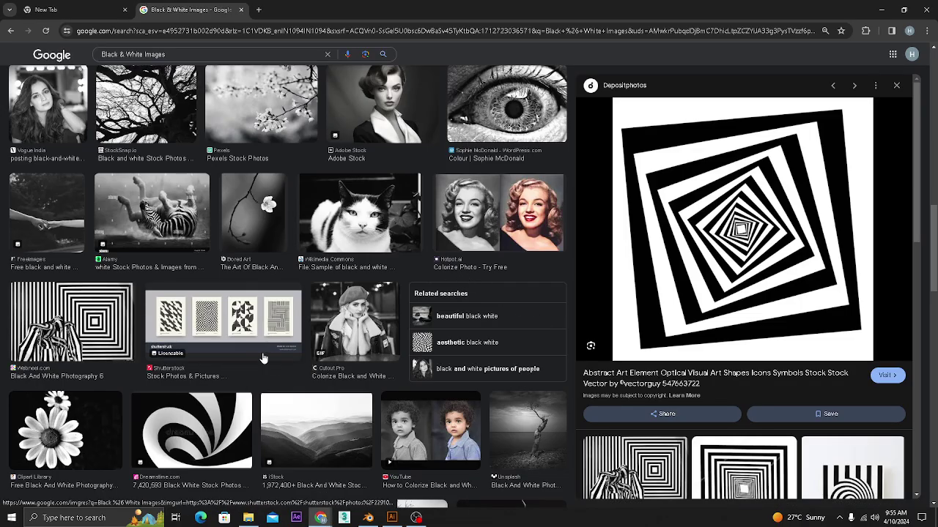
scroll(265, 359, up, 5)
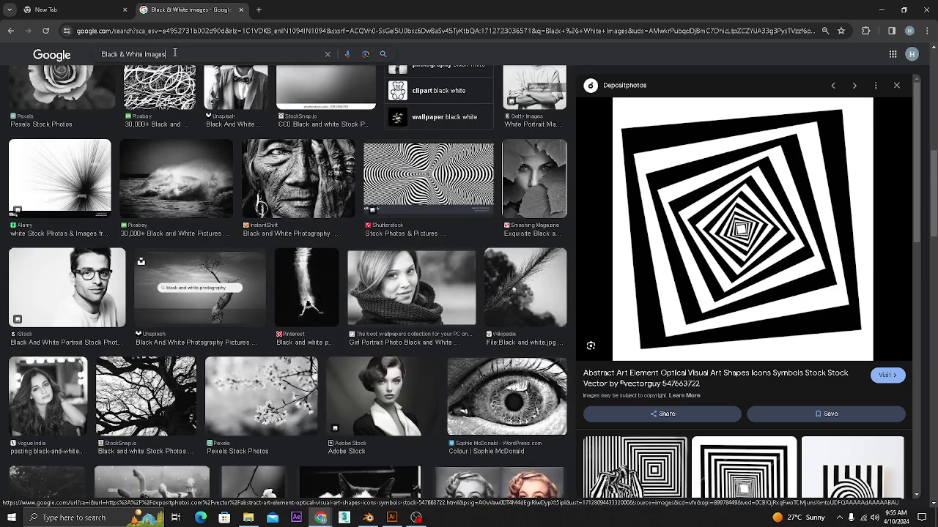
click(175, 53)
key(BackSpace)
text(Grunge Tex)
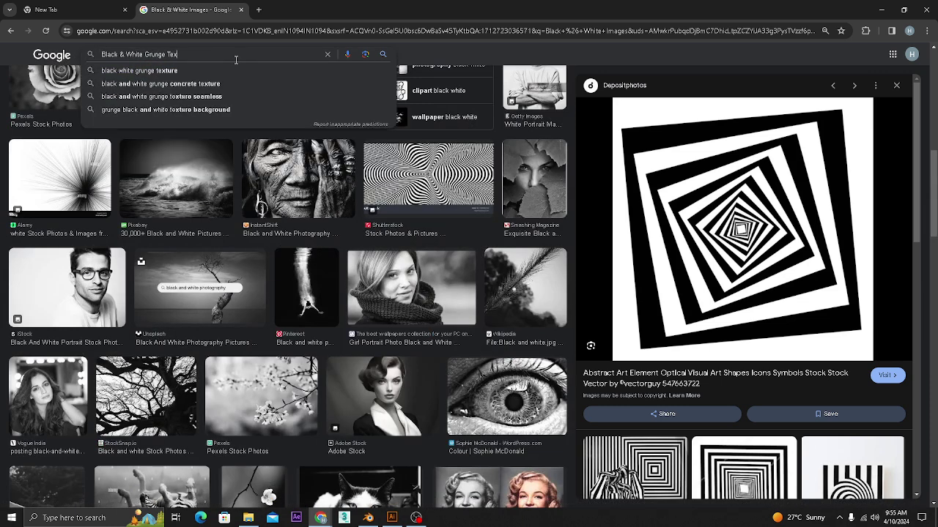
text(tur)
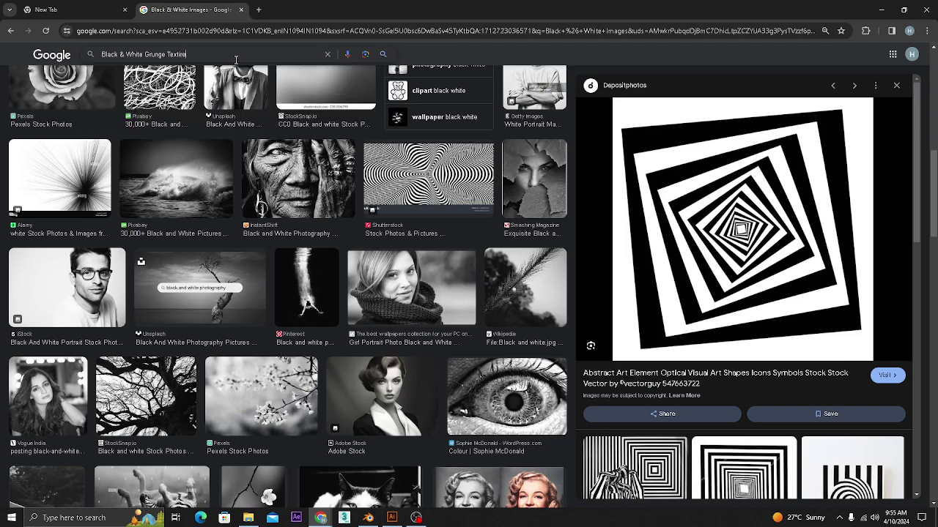
text(e)
key(Return)
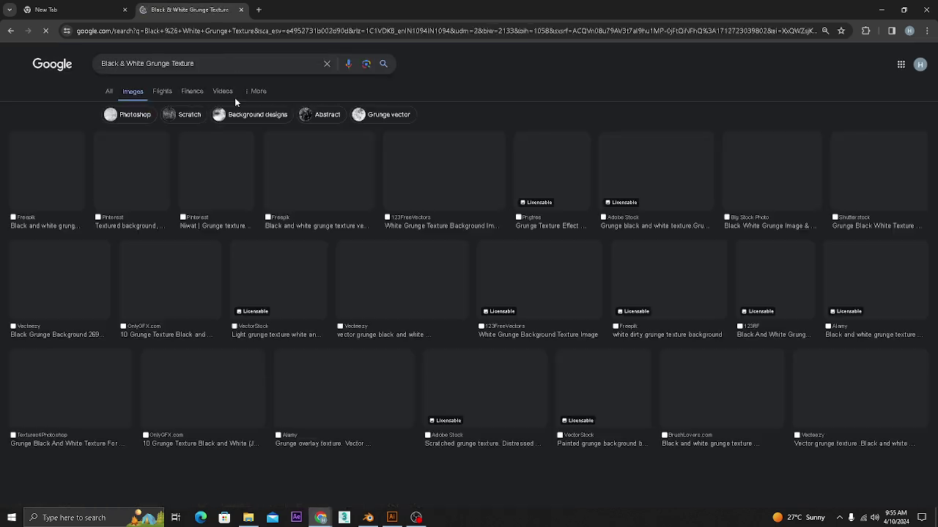
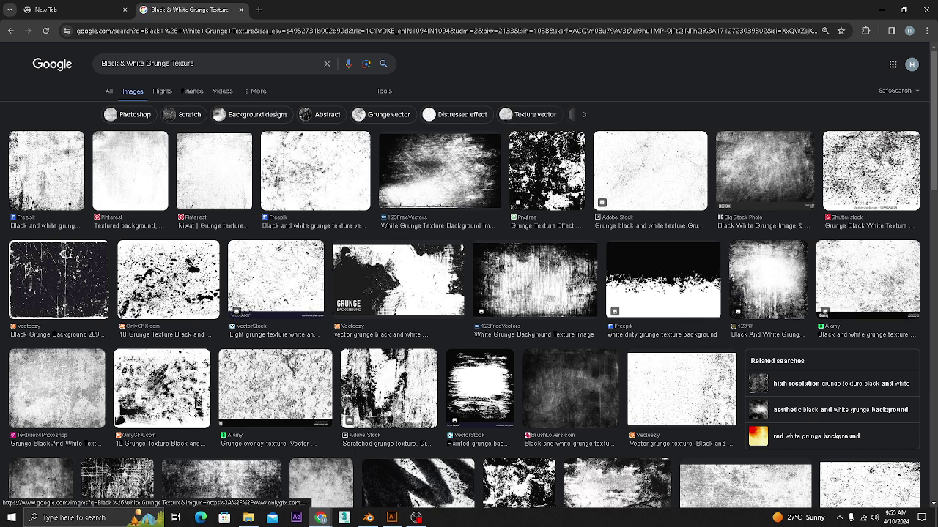
click(152, 400)
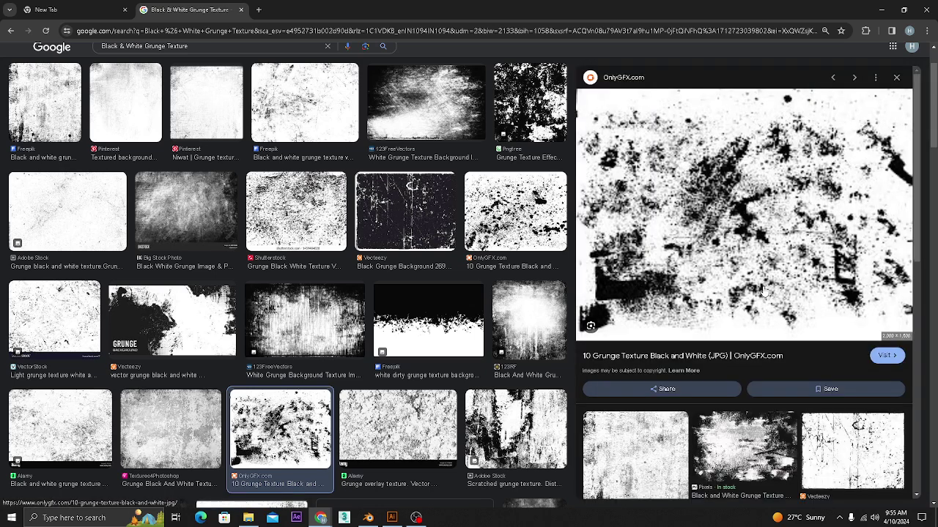
right_click(649, 185)
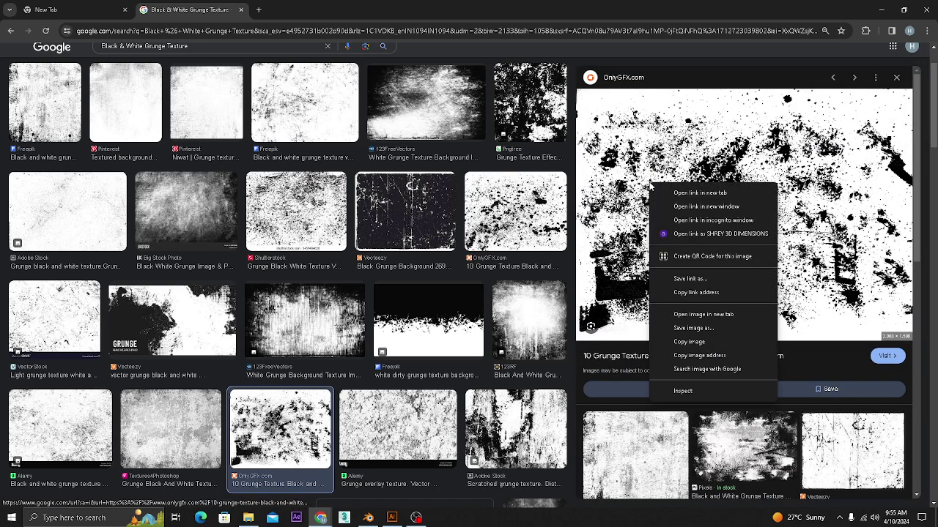
click(699, 329)
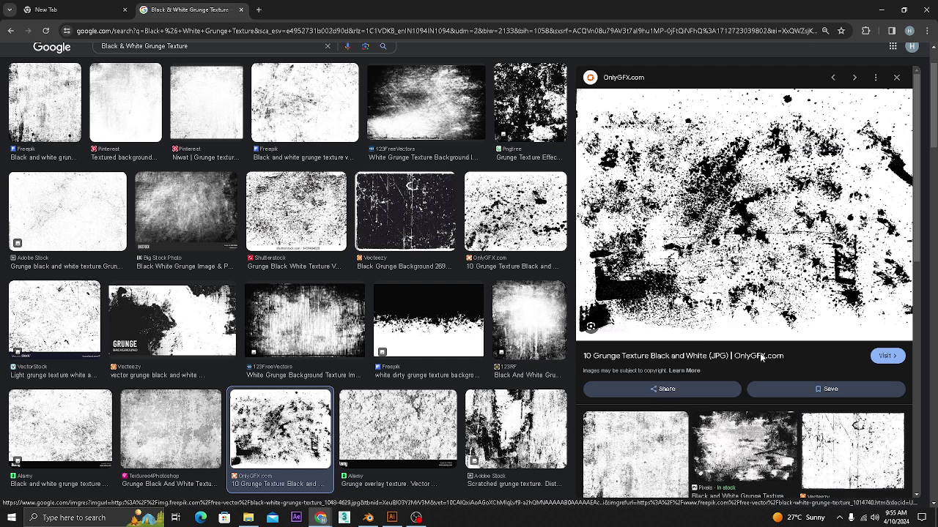
- Copy the Freepik black-and-white grunge texture and paste it into the Illustrator document
click(638, 461)
right_click(729, 188)
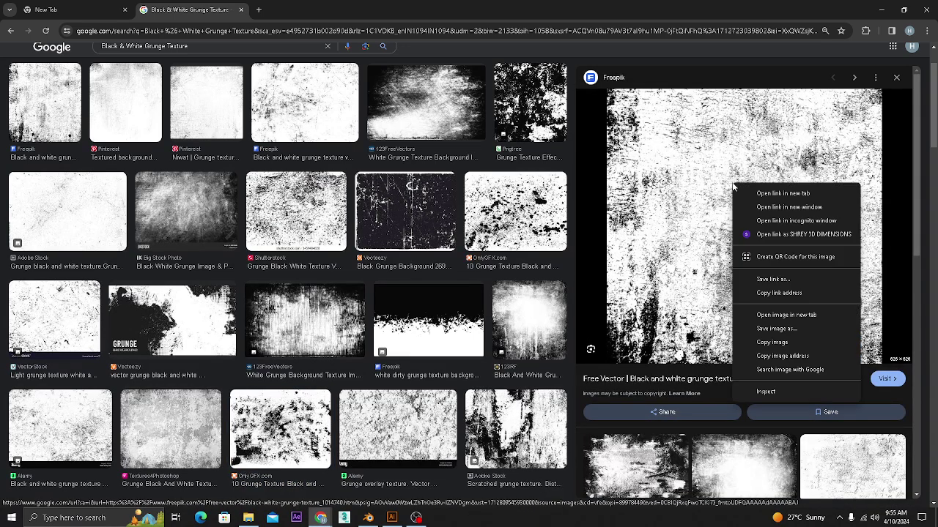
click(776, 347)
key(alt+Tab)
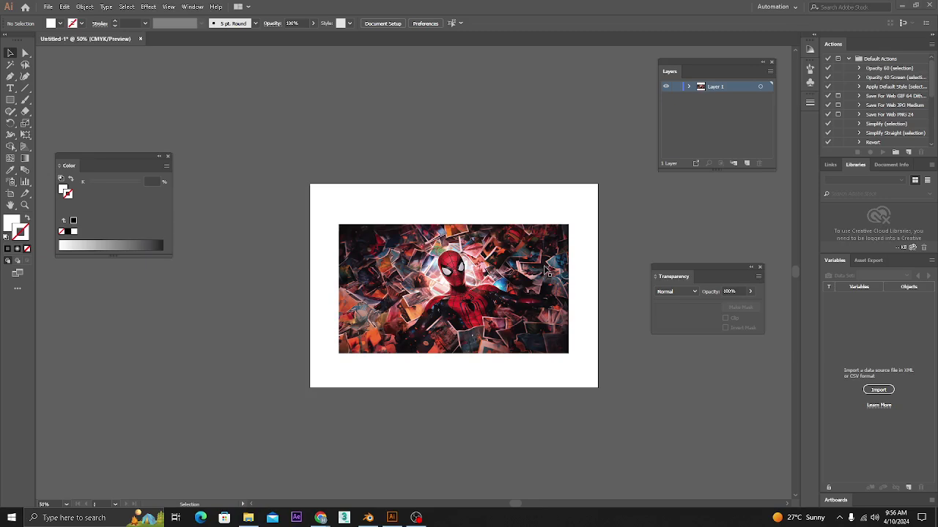
key(ctrl+v)
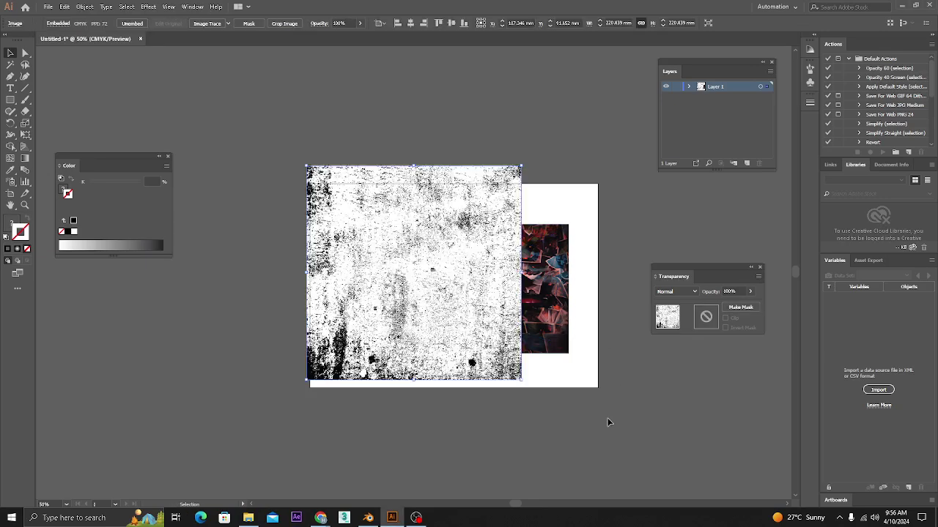
- Move the grunge texture and the Spider-Man image to opposite corners of the artboard, clearing its centre
click(607, 421)
drag(489, 316, 714, 385)
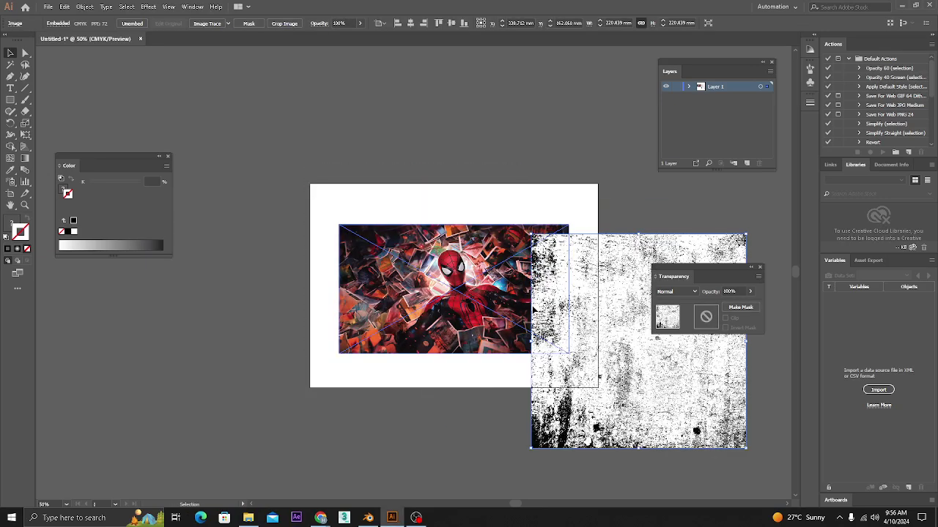
drag(455, 350, 310, 199)
click(52, 99)
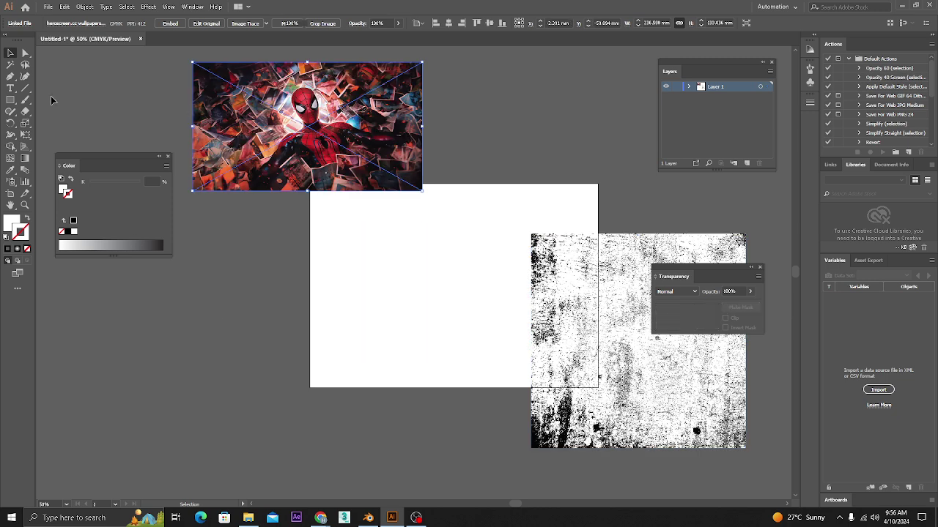
- Add the point text "RUSTIC BAR" in the empty middle of the artboard
click(10, 88)
click(410, 273)
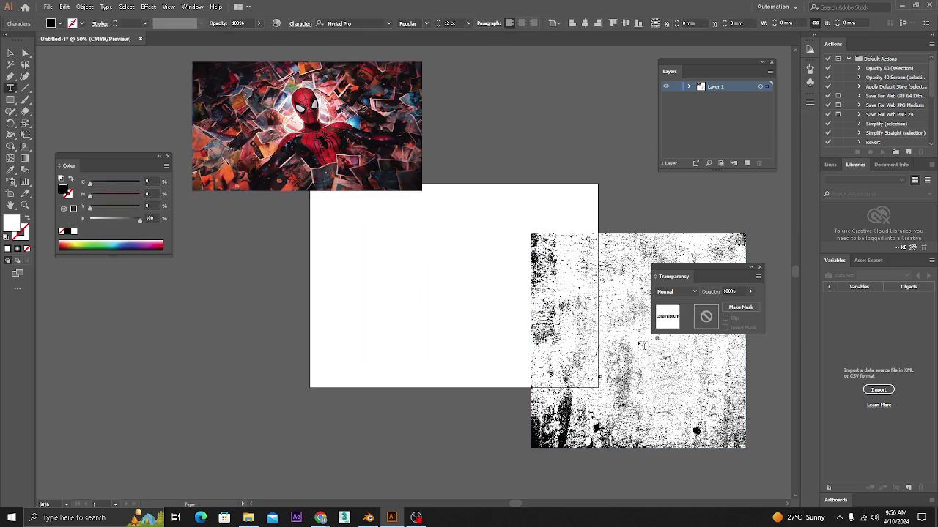
text(RUSTIC)
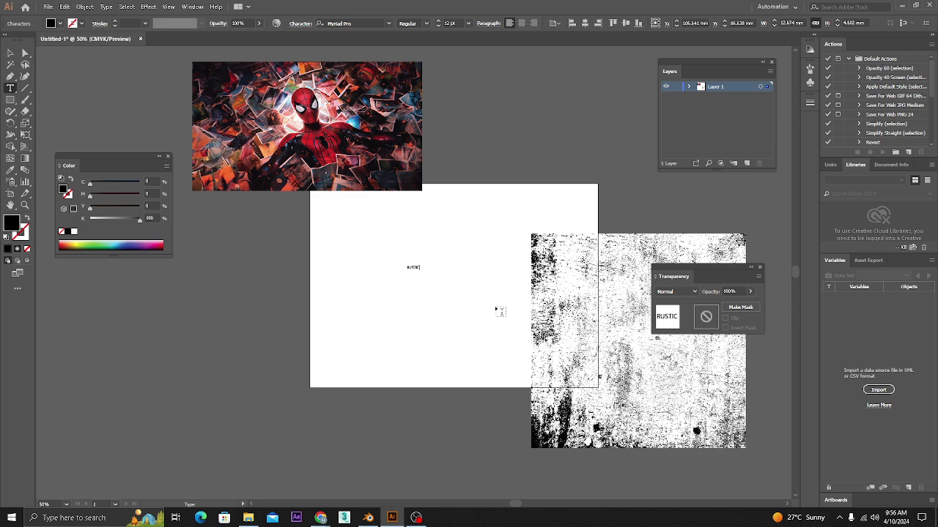
text(BAR)
key(Escape)
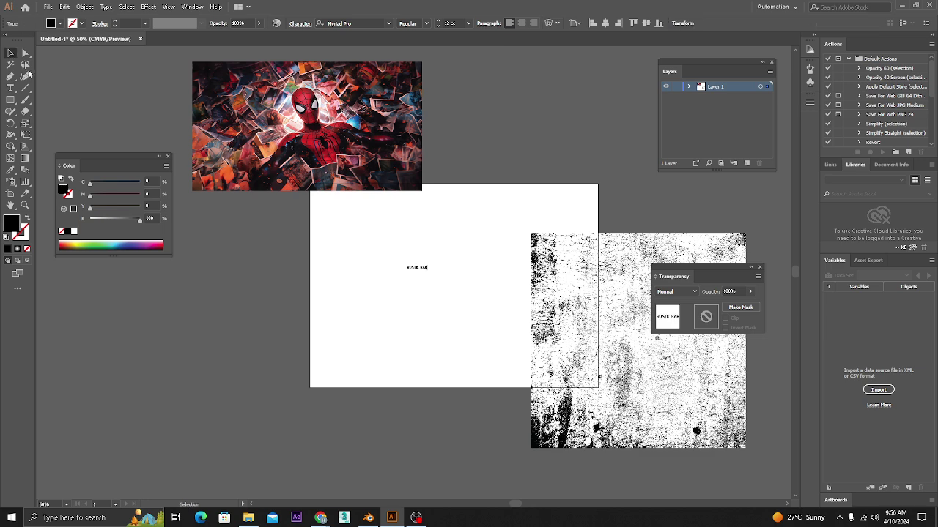
- Scale the "RUSTIC BAR" text up to about 77 pt
click(454, 335)
click(428, 269)
drag(429, 270, 557, 322)
click(473, 324)
drag(473, 324, 394, 318)
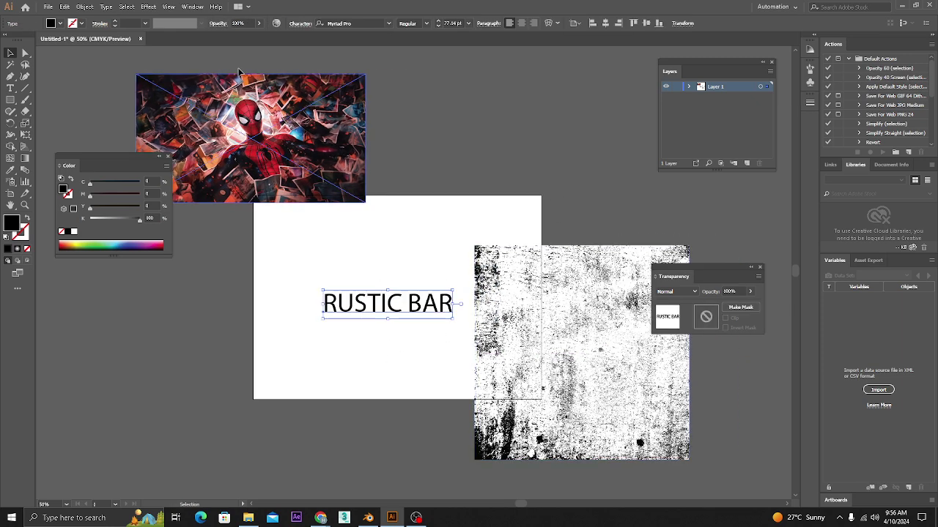
- Change the font of the "RUSTIC BAR" text to Eras Bold ITC
click(383, 23)
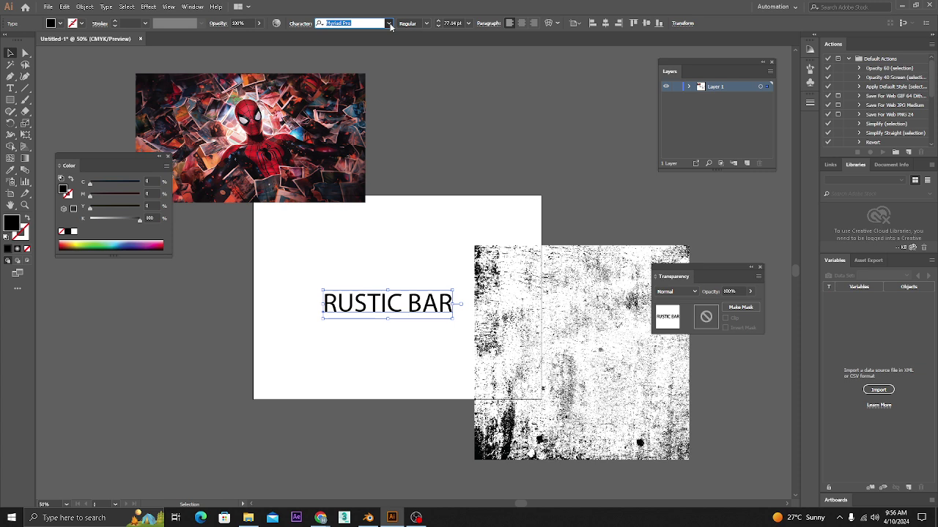
click(389, 24)
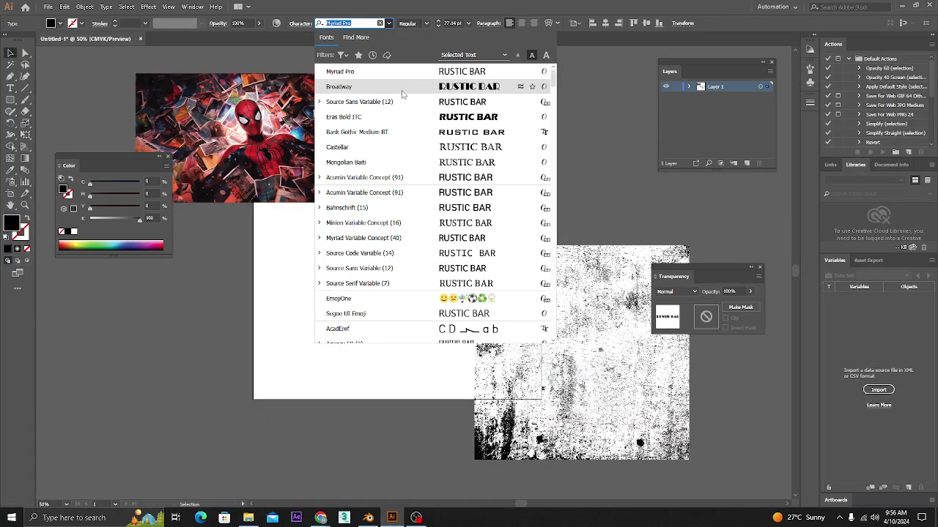
click(401, 117)
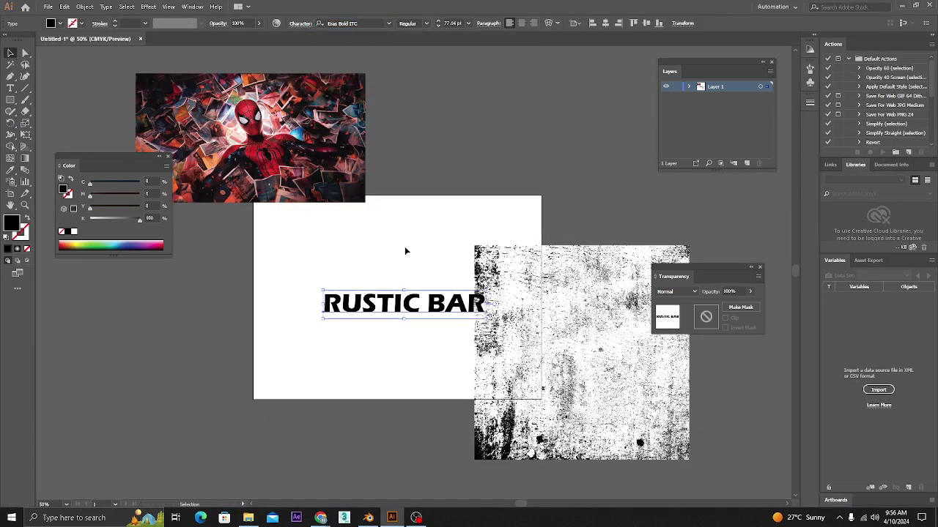
- Position the grunge texture so it spans the "RUSTIC BAR" text, and bring the texture to the front
click(425, 374)
drag(590, 387, 410, 378)
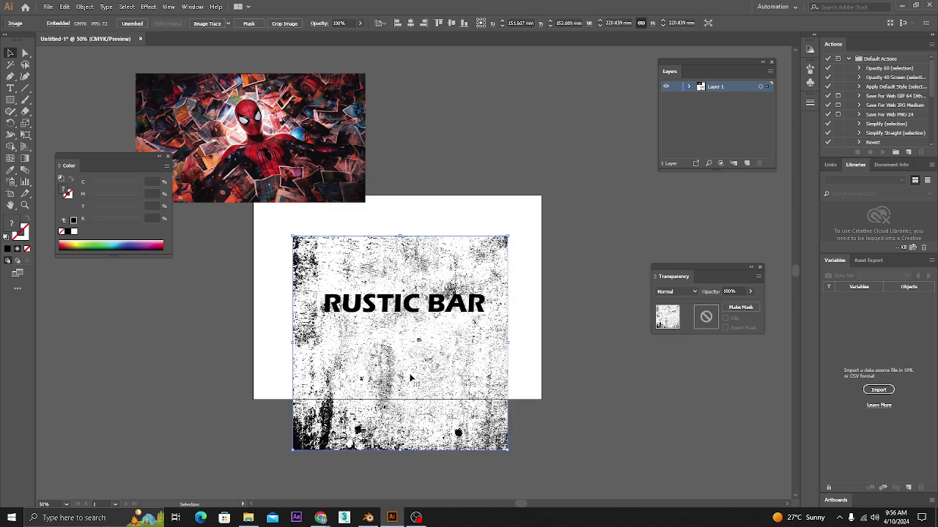
drag(372, 346, 378, 347)
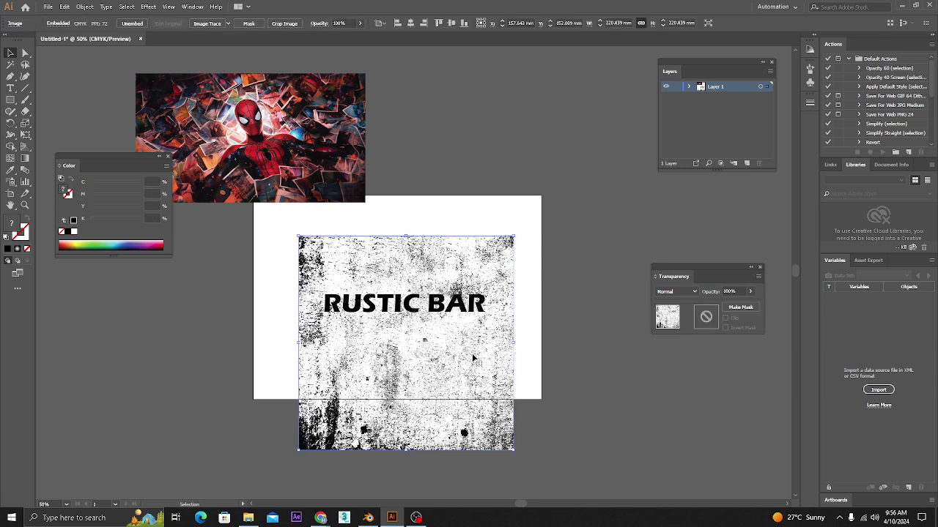
key(ctrl+shift+bracketright)
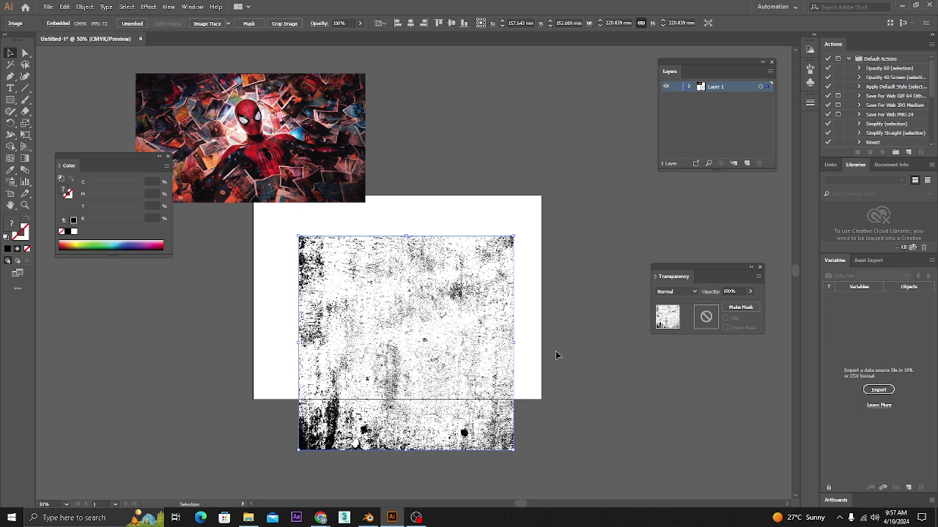
click(524, 313)
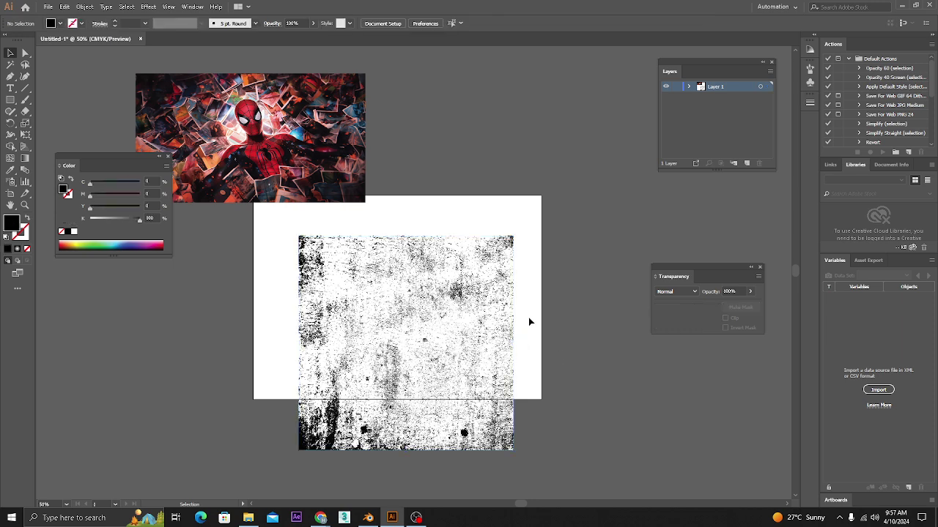
- Move the grunge texture aside to show the text beneath it, and undo the move
drag(487, 315, 598, 338)
scroll(341, 311, up, 1)
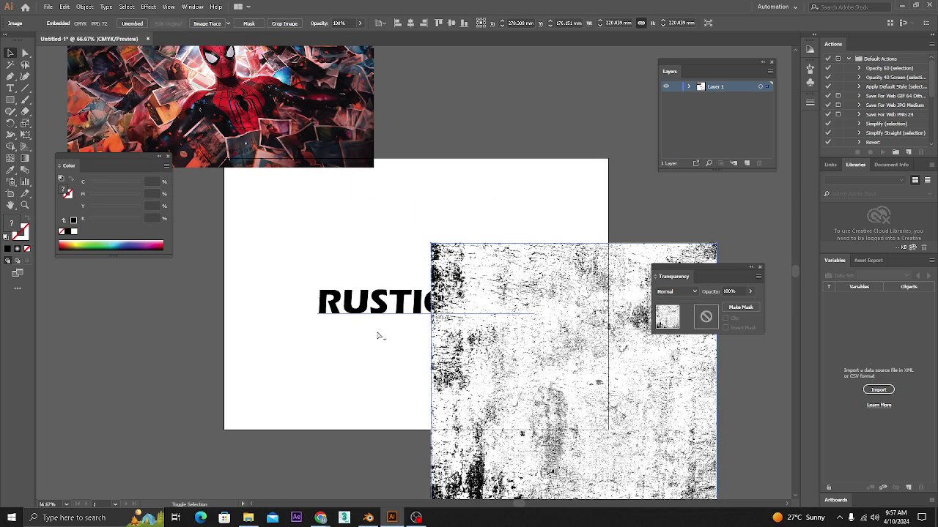
key(ctrl+z)
- Make an opacity mask from the "RUSTIC BAR" text and the grunge texture
drag(595, 263, 314, 356)
click(745, 307)
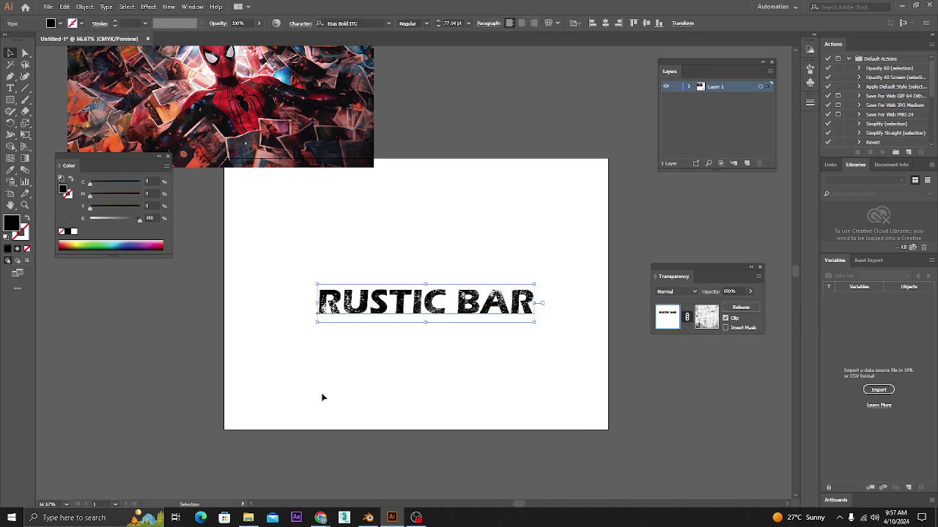
click(404, 400)
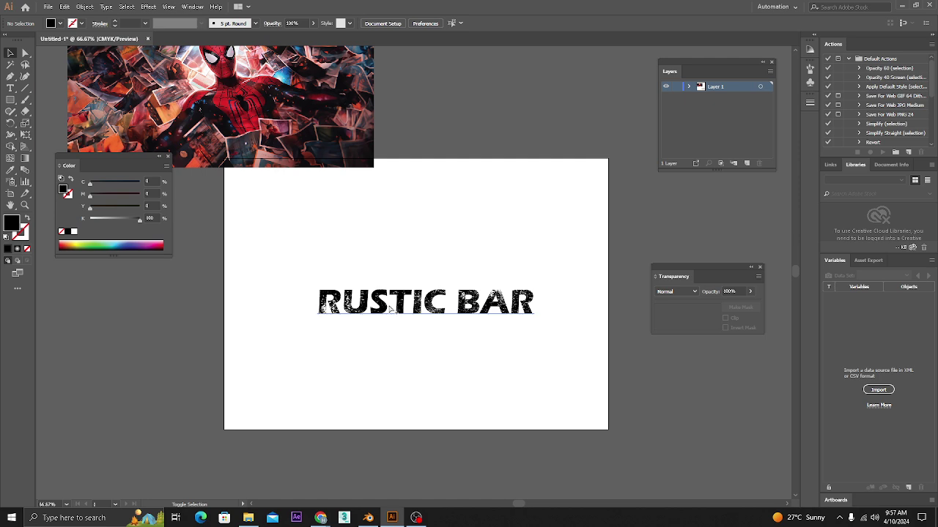
- Move the masked "RUSTIC BAR" text slightly left with its linked grunge mask, try a larger move down and left, and undo that one
scroll(391, 309, up, 2)
drag(293, 326, 330, 297)
click(399, 272)
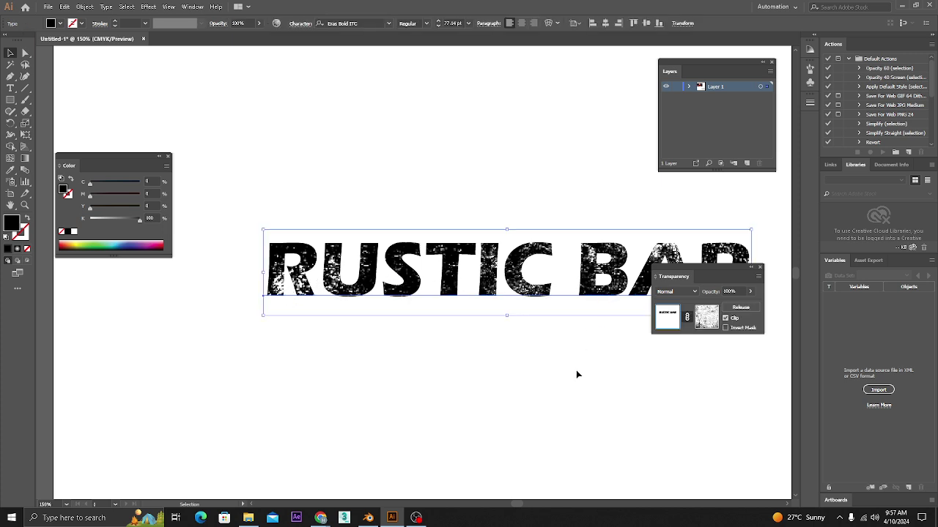
drag(476, 311, 434, 308)
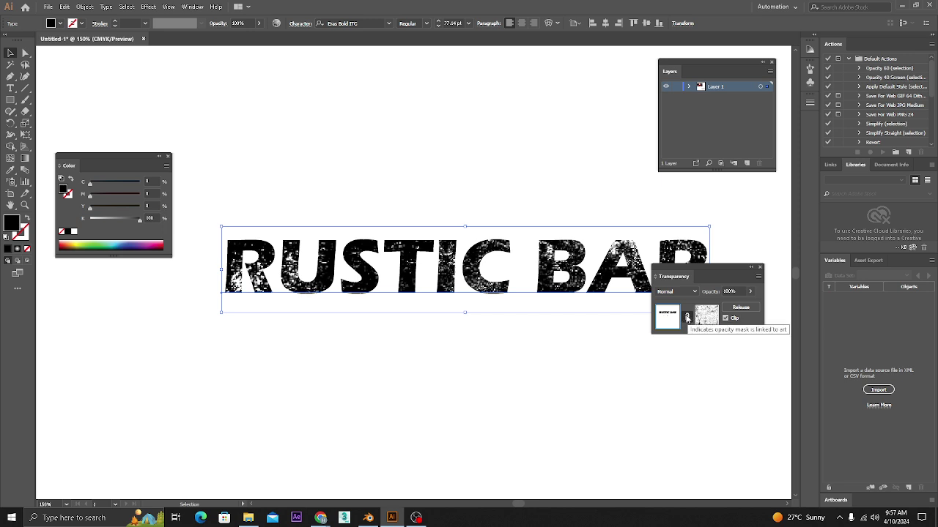
scroll(449, 293, down, 1)
scroll(301, 298, up, 1)
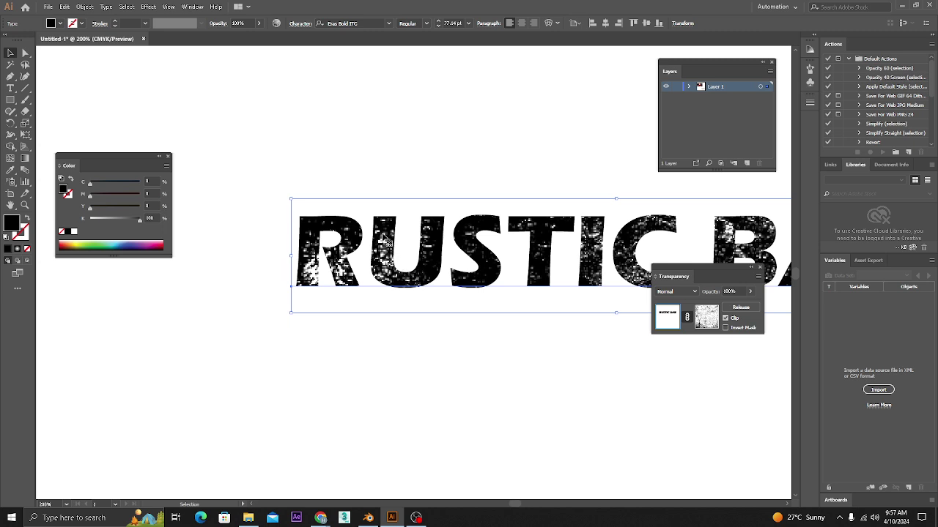
drag(384, 239, 288, 358)
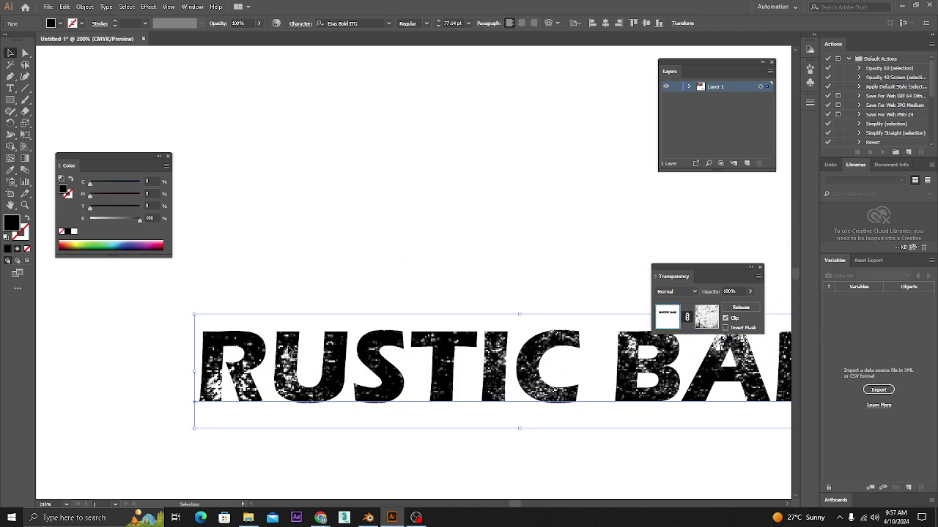
key(ctrl+z)
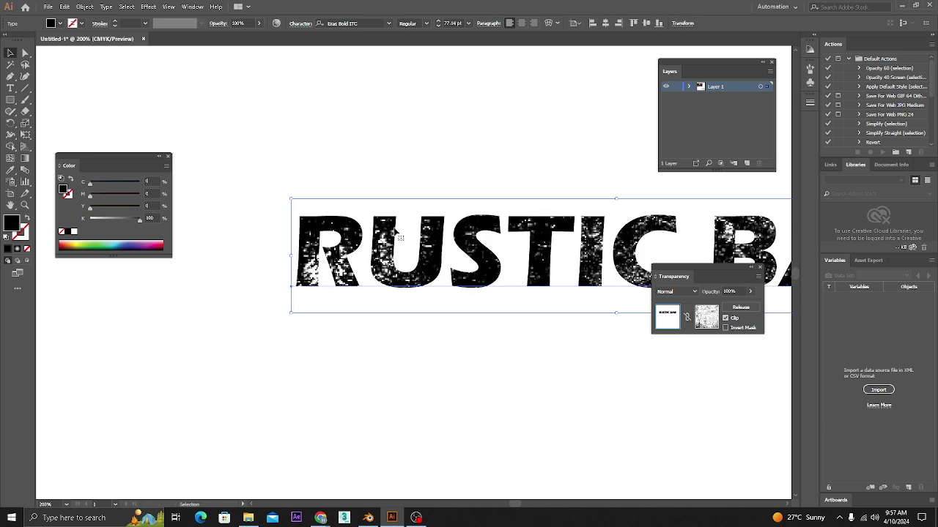
- Unlink the opacity mask from the "RUSTIC BAR" text and shift the text slightly down and left, independently of the grunge texture
drag(395, 224, 372, 238)
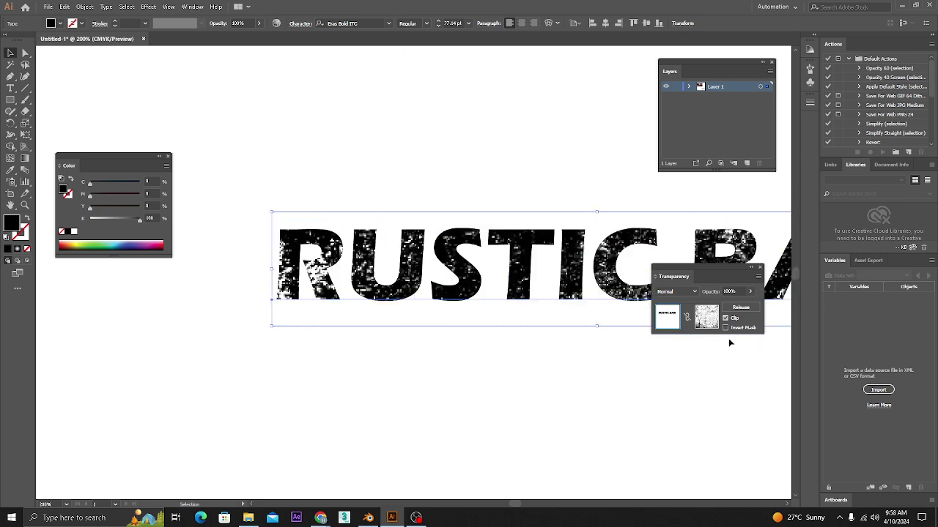
click(492, 331)
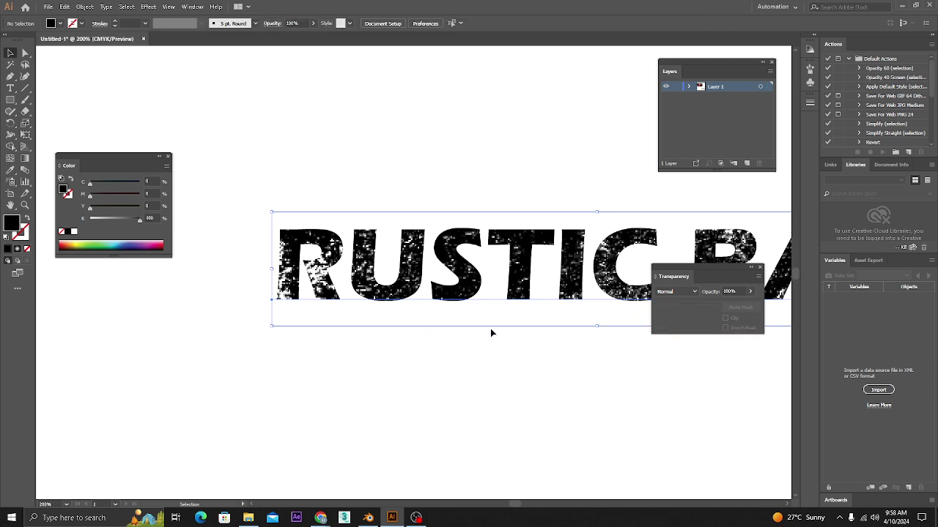
- Move the masked text with its relinked opacity mask up and left on the artboard, and undo the move
scroll(477, 322, down, 2)
drag(539, 320, 434, 320)
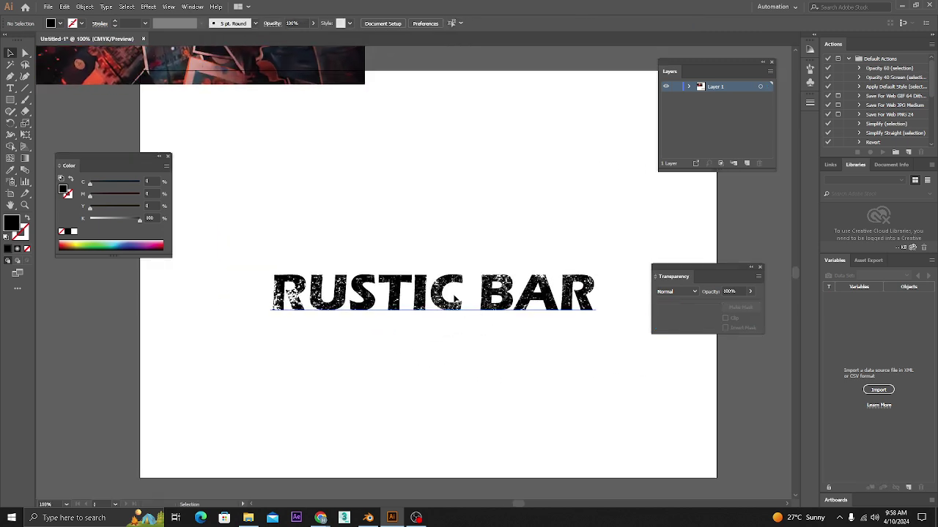
drag(513, 289, 410, 176)
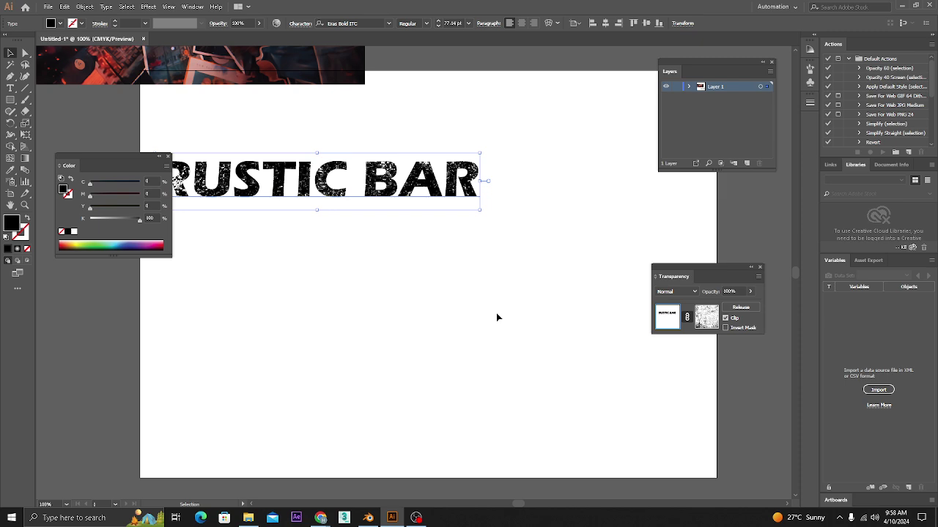
click(430, 272)
key(ctrl+z)
click(498, 356)
scroll(397, 303, down, 1)
drag(454, 318, 456, 318)
drag(367, 169, 351, 206)
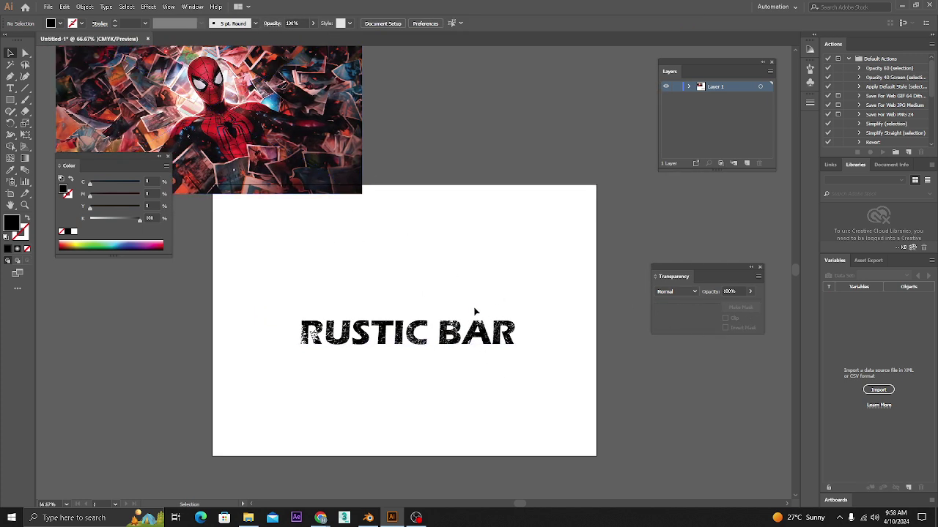
- Release the opacity mask from the "RUSTIC BAR" text and move the grunge texture off to the right of the artboard
click(417, 350)
click(741, 308)
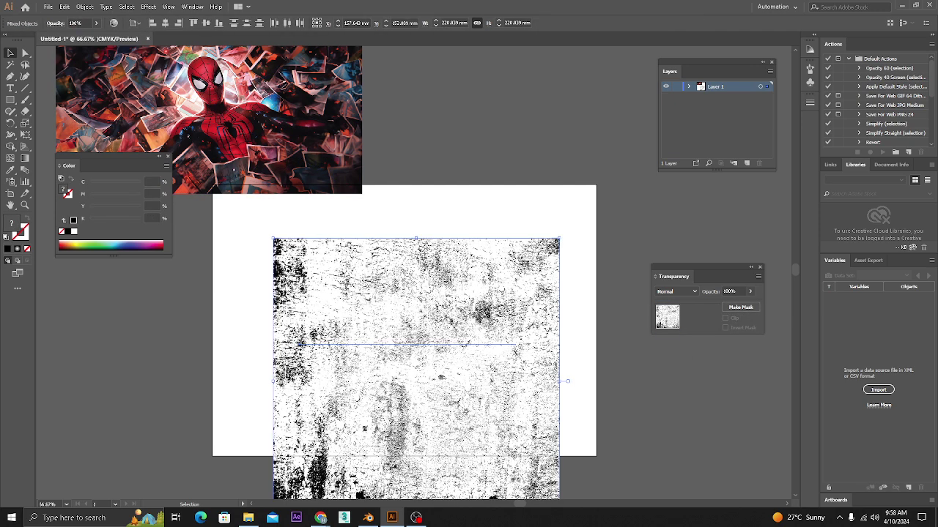
click(636, 407)
drag(337, 406, 660, 410)
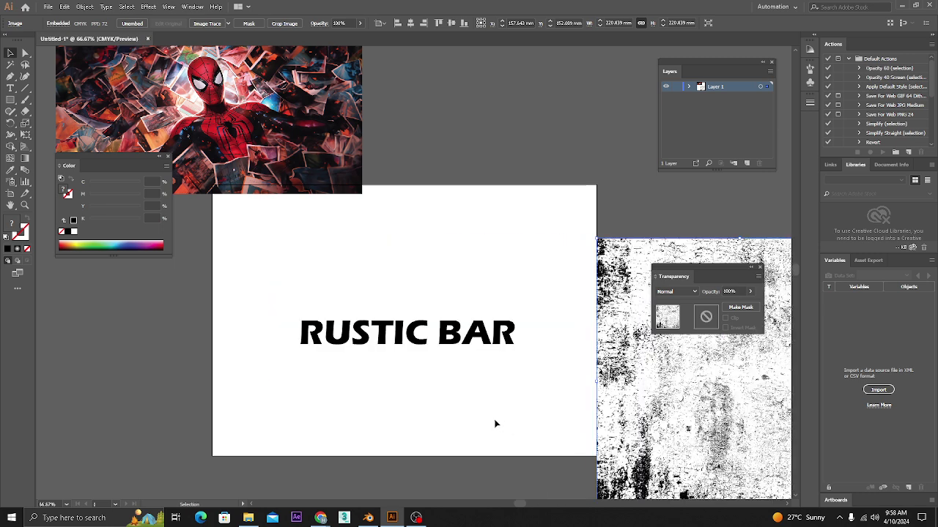
- Duplicate the "RUSTIC BAR" text directly below the original
click(430, 391)
drag(416, 338, 418, 383)
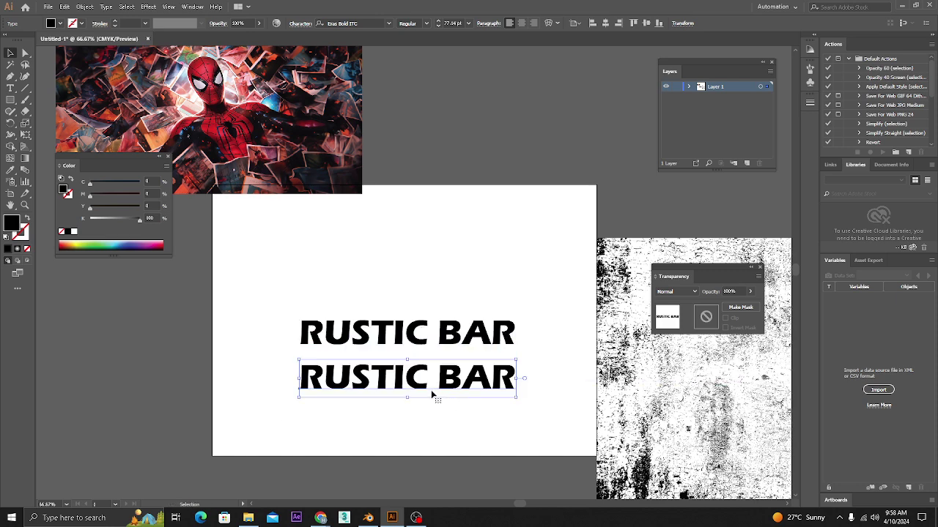
scroll(422, 388, up, 1)
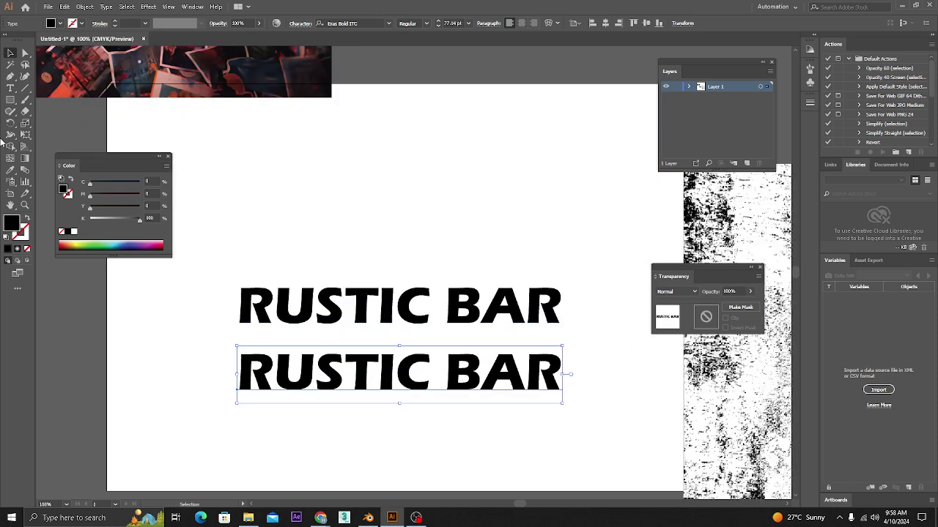
- Reflect the lower "RUSTIC BAR" copy across the Horizontal axis and move it up against the base of the original text
drag(10, 123, 50, 135)
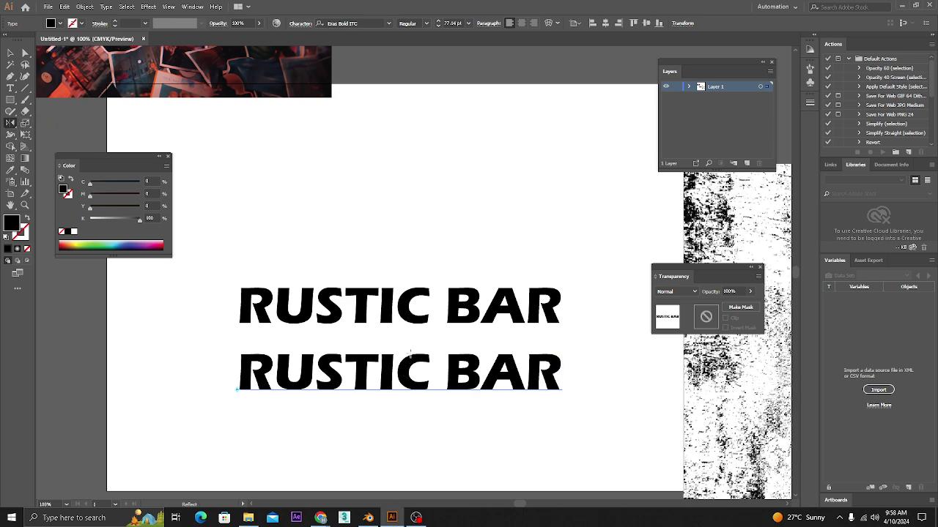
drag(411, 349, 430, 363)
key(Return)
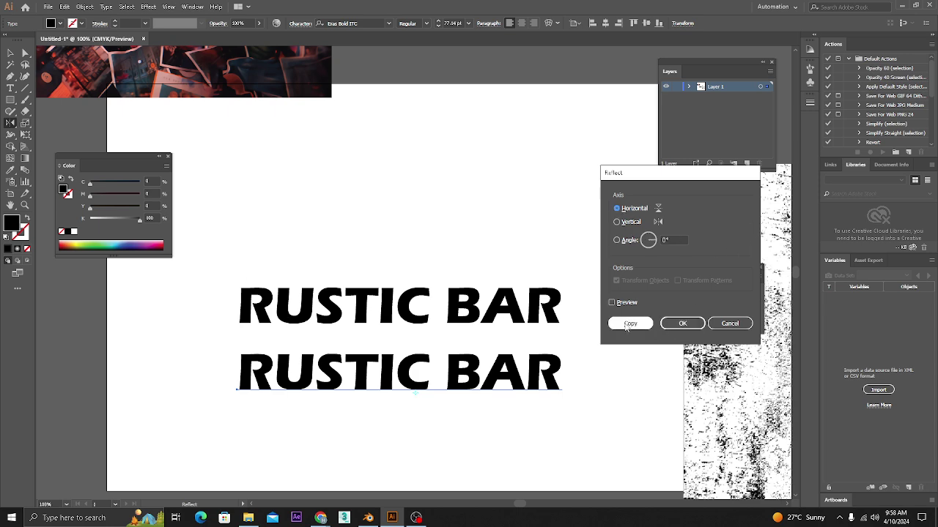
click(681, 323)
key(v)
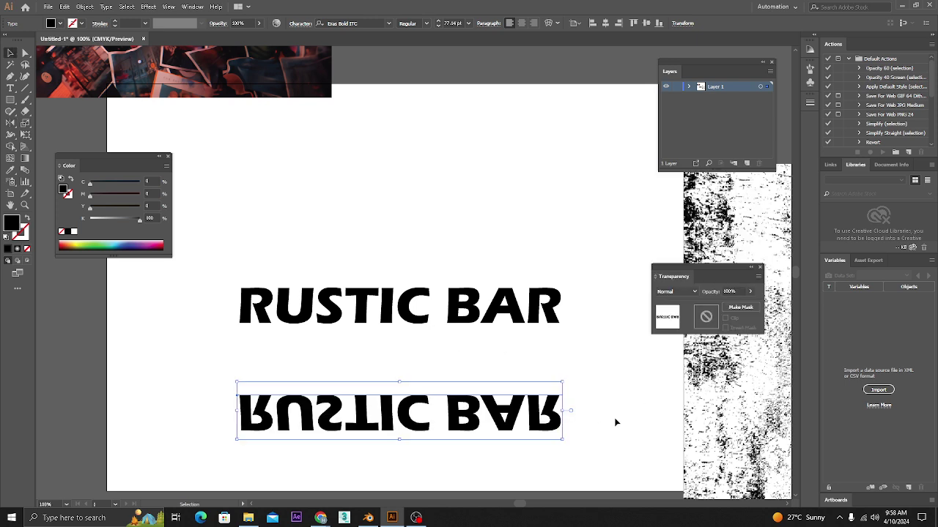
drag(553, 415, 553, 342)
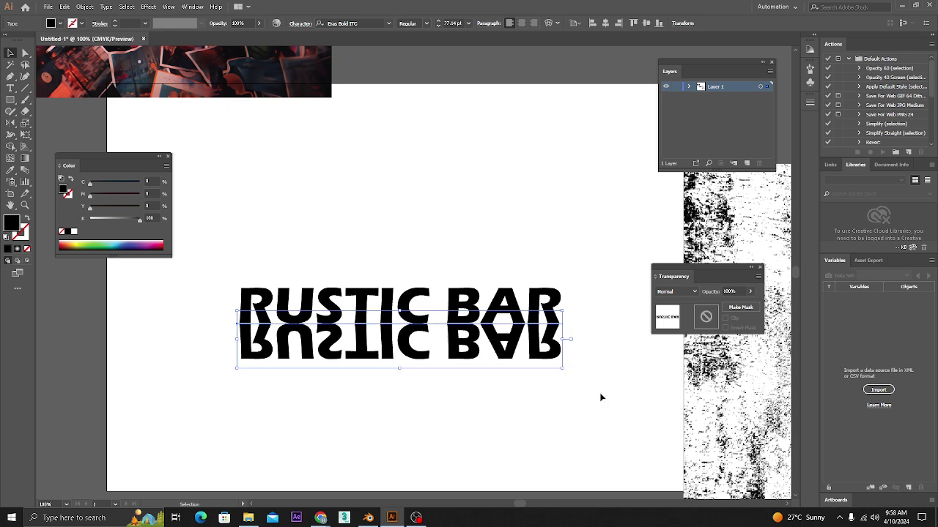
click(597, 393)
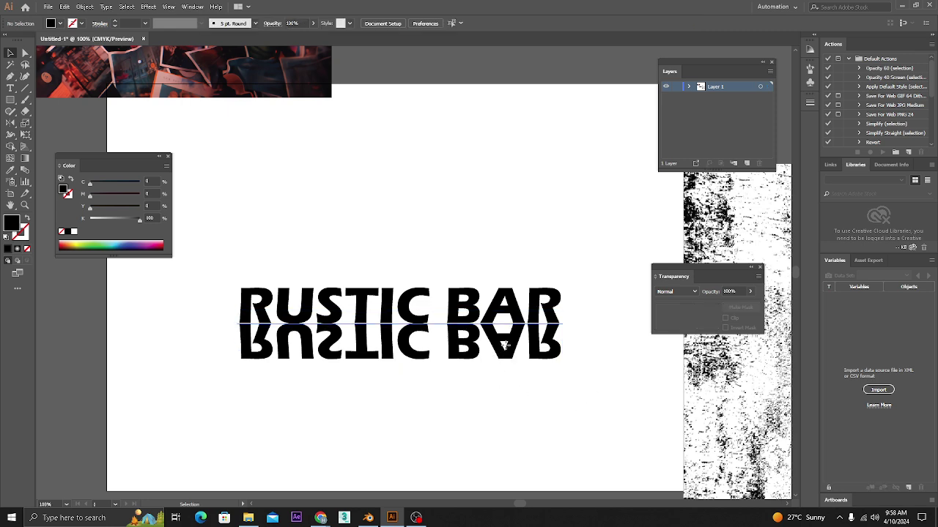
- Lower the opacity of the reflected text copy to 9% for a faint reflection
click(533, 351)
click(750, 291)
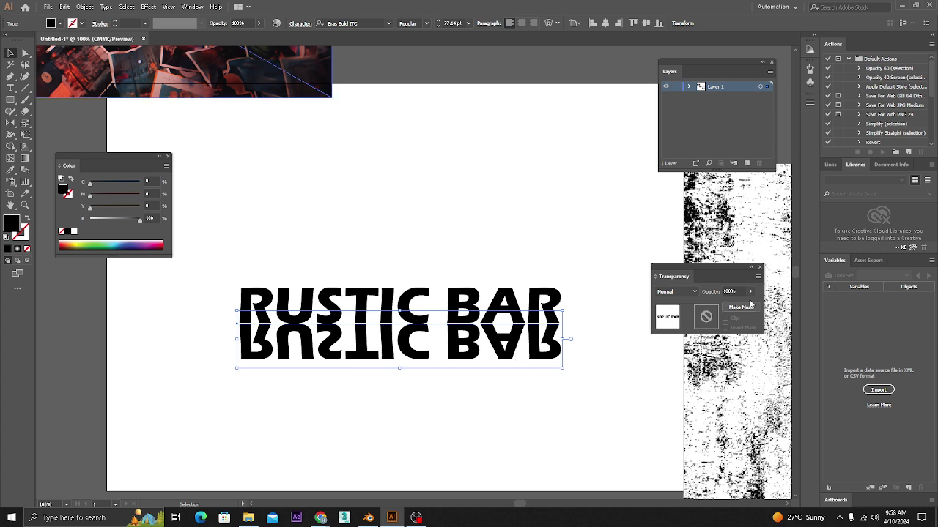
drag(743, 304, 719, 308)
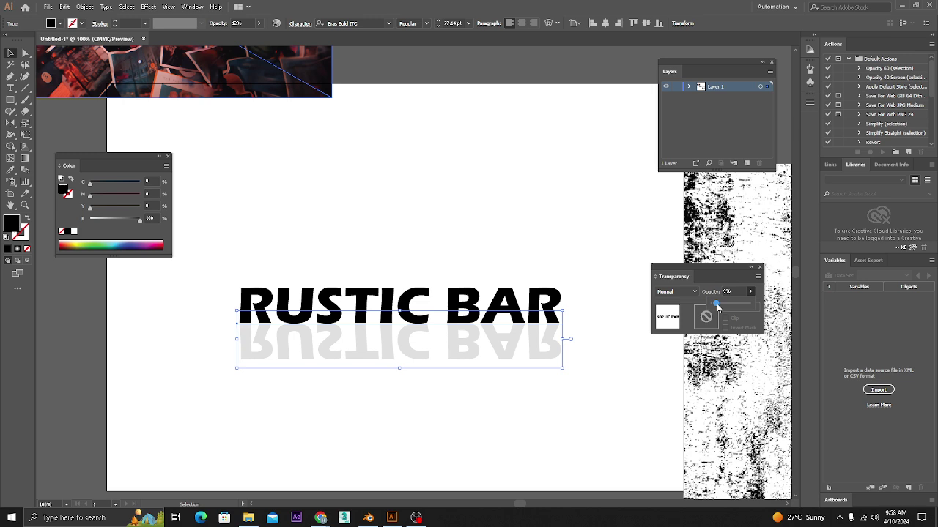
click(476, 425)
mouse_move(513, 388)
mouse_down()
mouse_move(548, 391)
mouse_move(509, 394)
mouse_up()
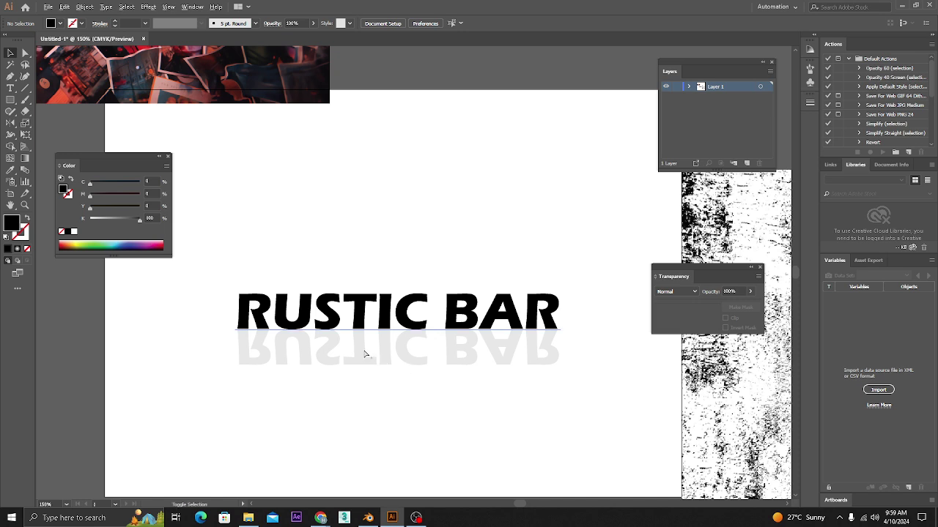
scroll(365, 353, up, 1)
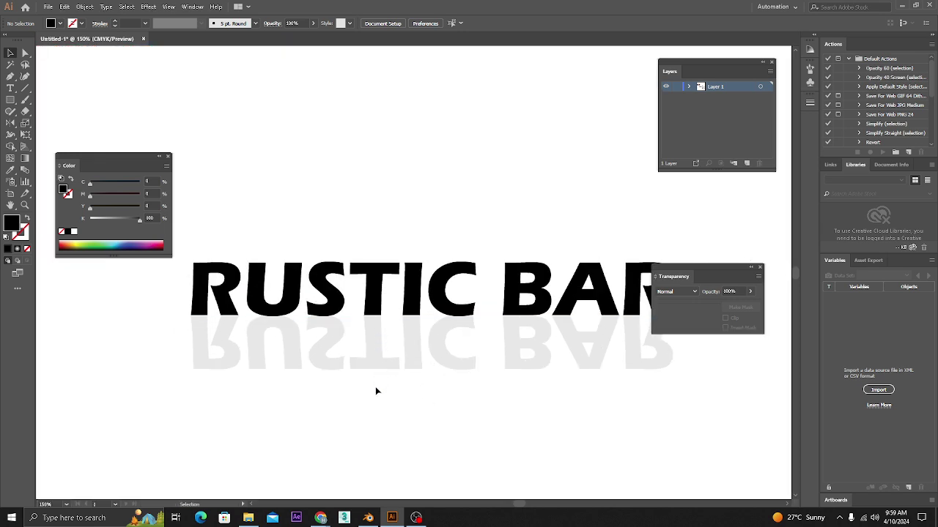
scroll(433, 356, down, 1)
scroll(436, 352, right, 2)
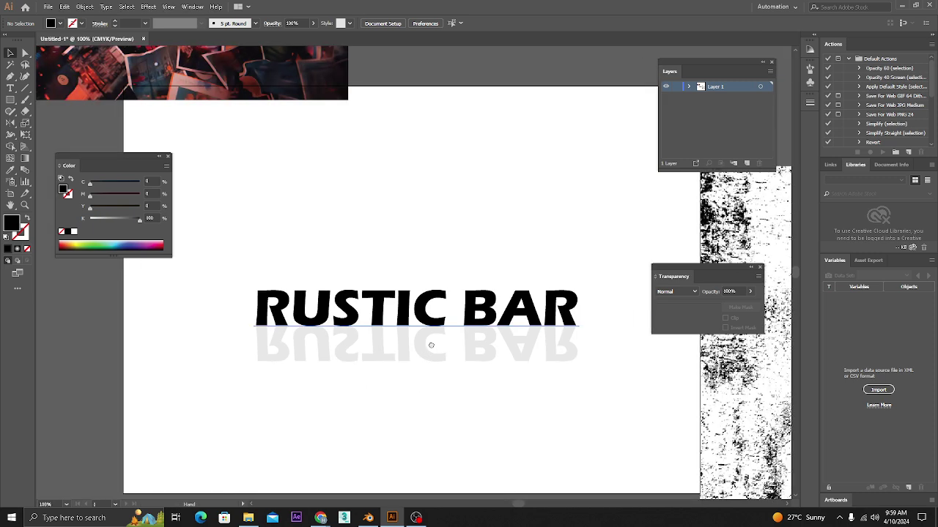
- Restore the opacity of the reflected text copy to 100%
drag(626, 374, 556, 355)
click(750, 291)
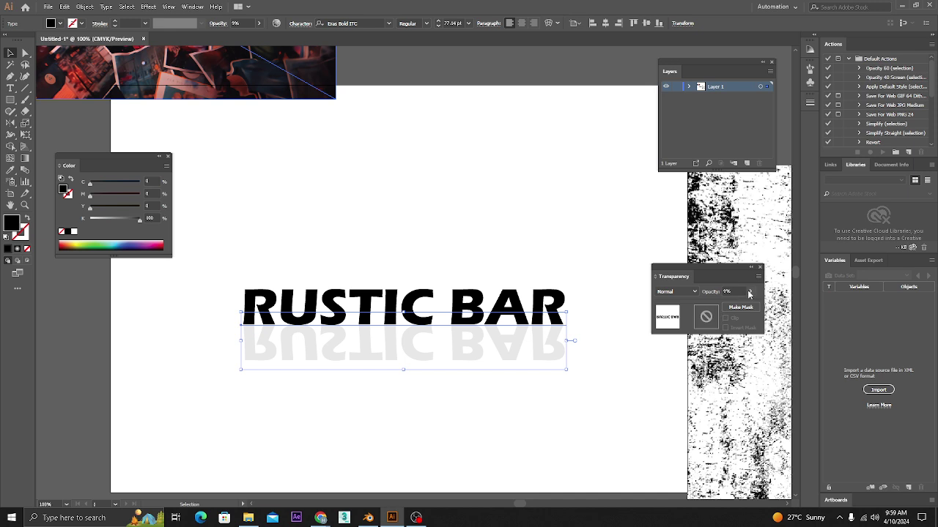
drag(720, 305, 754, 303)
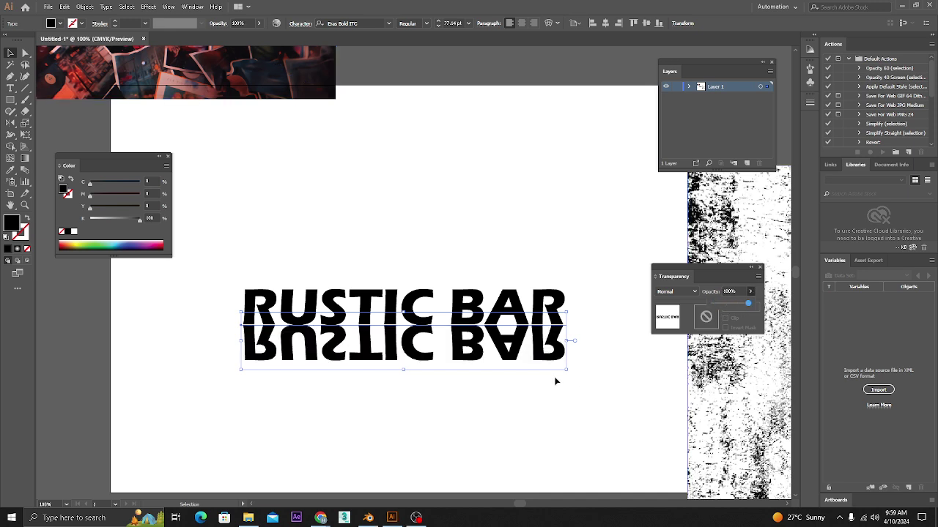
- Draw a black rectangle about 19 mm tall that fully covers the reflected text copy below "RUSTIC BAR"
click(10, 100)
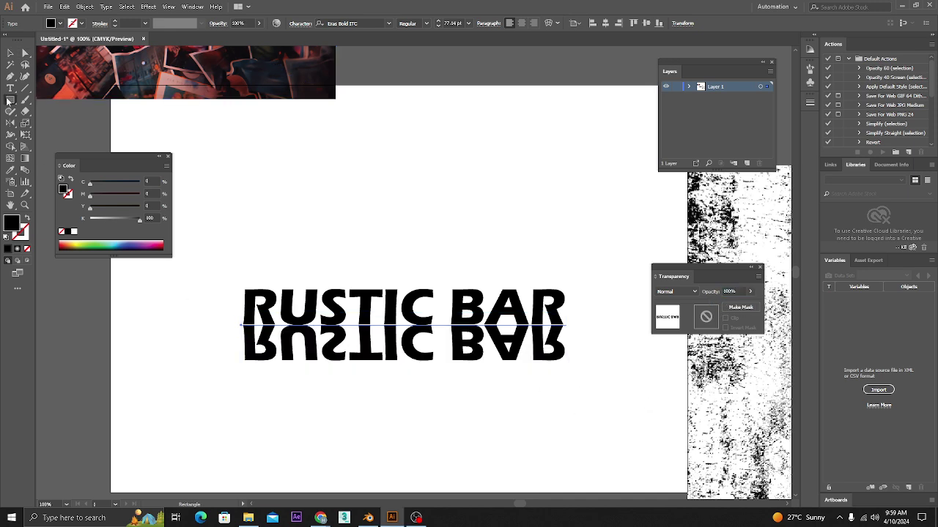
scroll(266, 341, up, 1)
key(v)
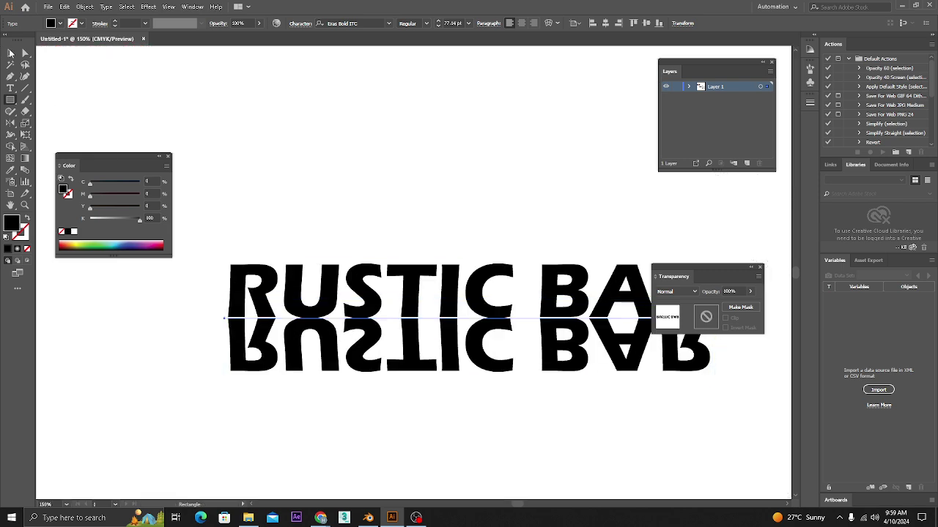
click(59, 123)
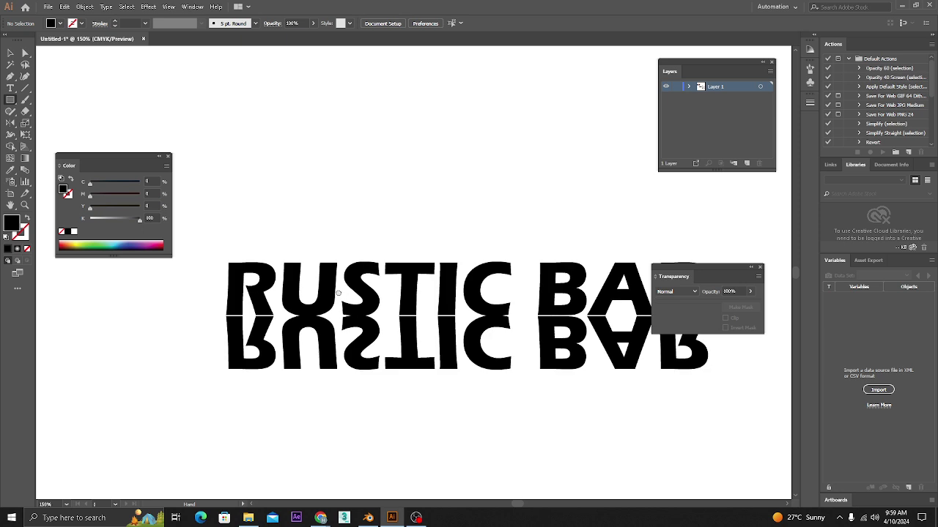
scroll(174, 340, down, 1)
scroll(174, 341, right, 1)
drag(171, 336, 701, 281)
drag(513, 320, 505, 338)
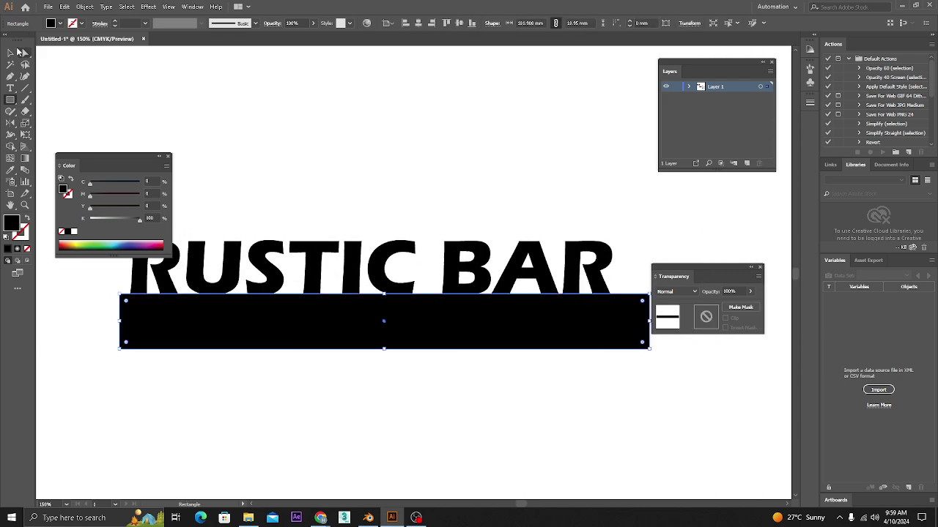
- Fill the rectangle over the reflected text with a white-to-black linear gradient
click(25, 157)
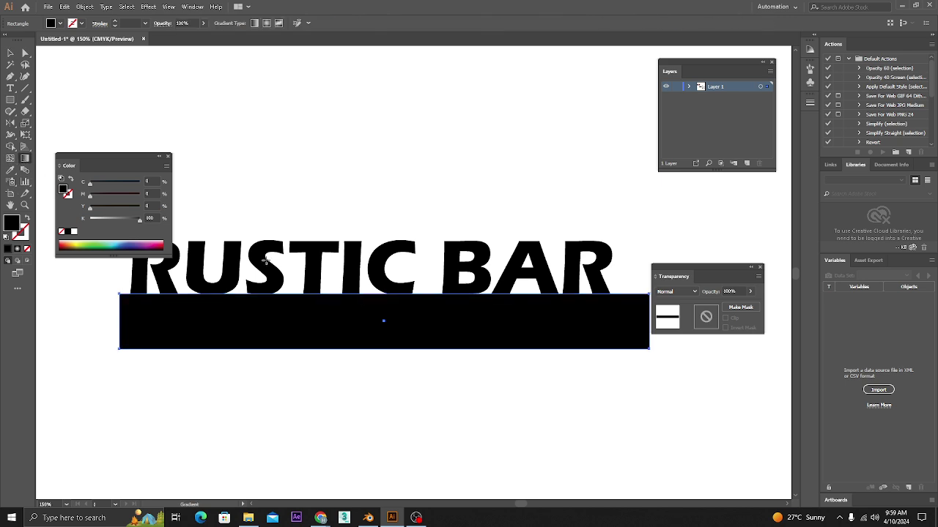
drag(433, 303, 444, 295)
click(421, 304)
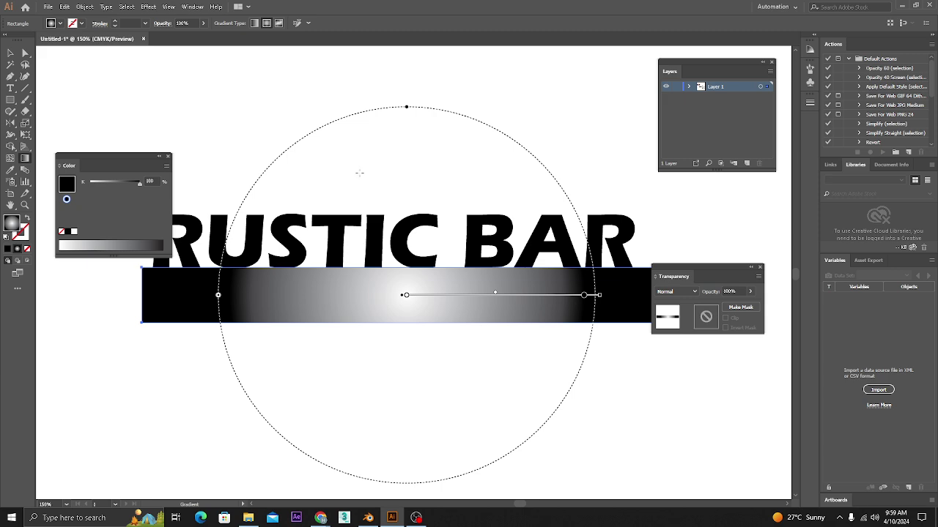
click(254, 23)
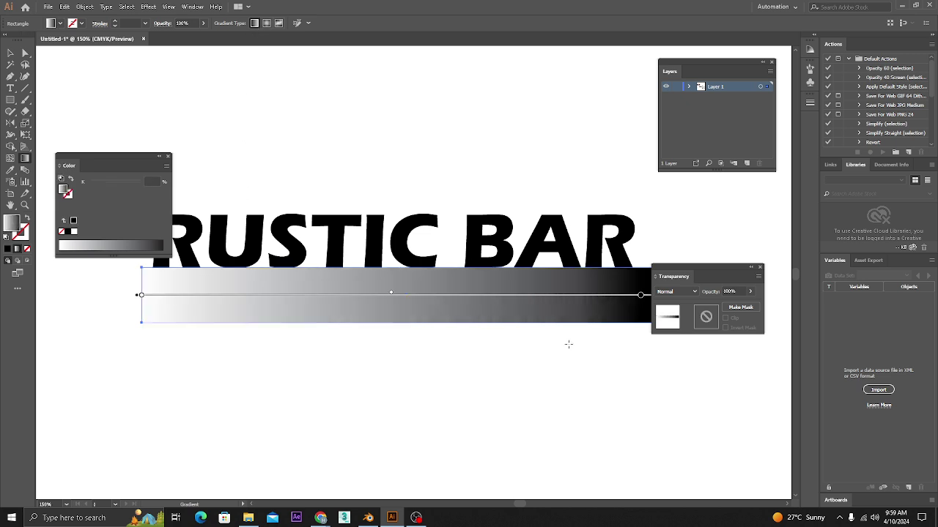
- Rotate the linear gradient of the rectangle below "RUSTIC BAR" so it runs vertically from white down to black
scroll(573, 350, down, 1)
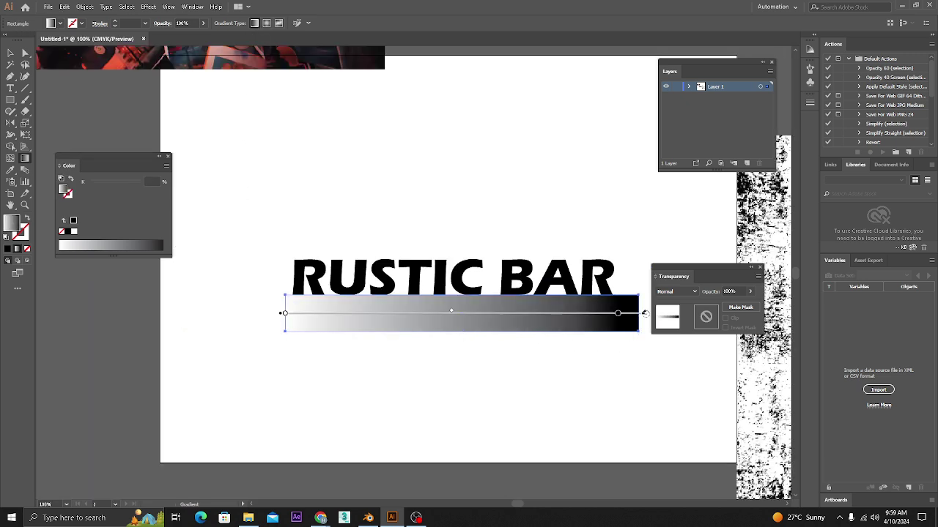
mouse_move(638, 341)
mouse_down()
mouse_move(523, 345)
mouse_move(524, 318)
mouse_move(473, 411)
mouse_move(430, 425)
mouse_up()
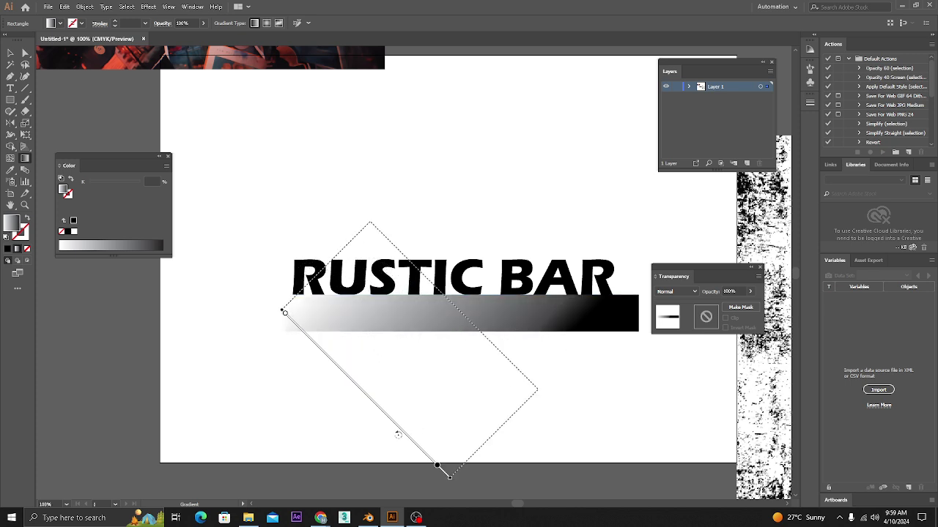
mouse_move(333, 445)
mouse_down()
mouse_move(305, 445)
mouse_move(318, 422)
mouse_up()
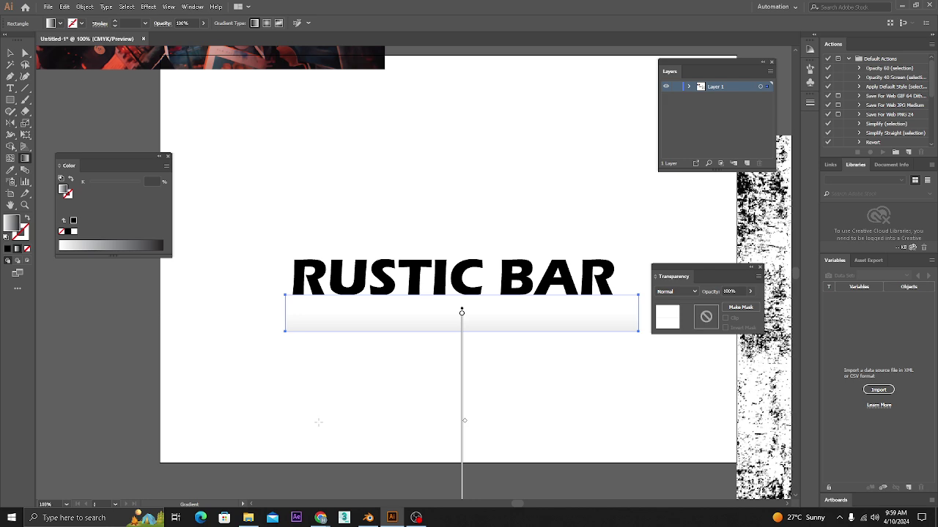
- Shorten and reposition the vertical gradient so it spans the rectangle's height, with white at the upper edge and black at the lower edge
scroll(453, 328, down, 2)
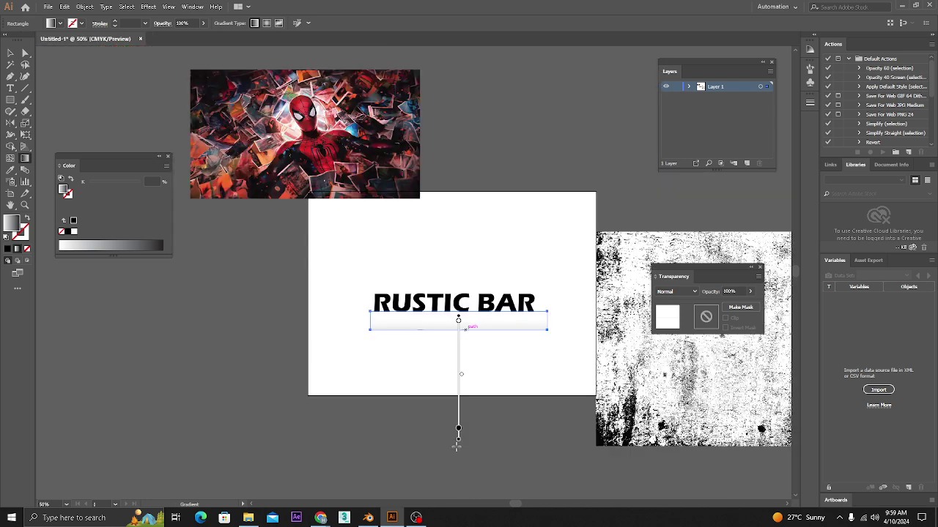
drag(459, 443, 459, 345)
scroll(460, 344, up, 3)
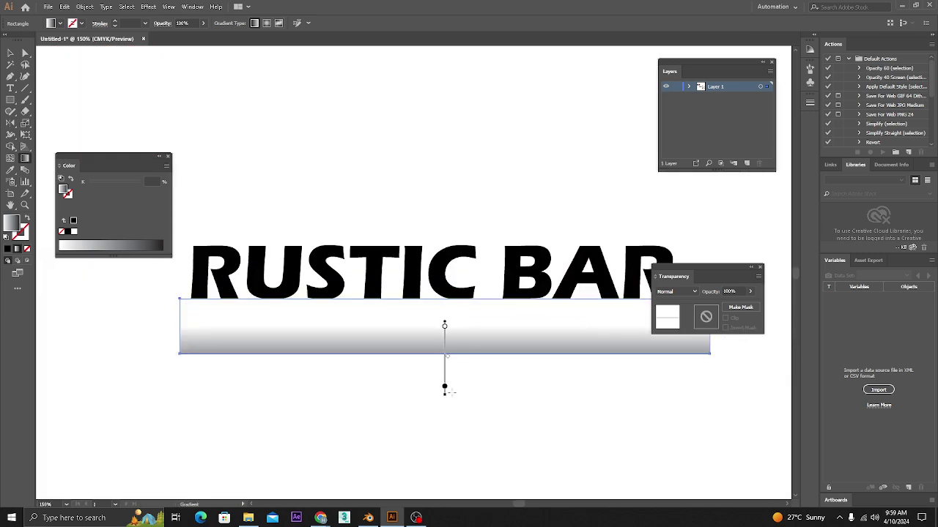
mouse_move(445, 325)
mouse_down()
mouse_move(445, 288)
mouse_move(445, 304)
mouse_up()
drag(444, 372, 448, 356)
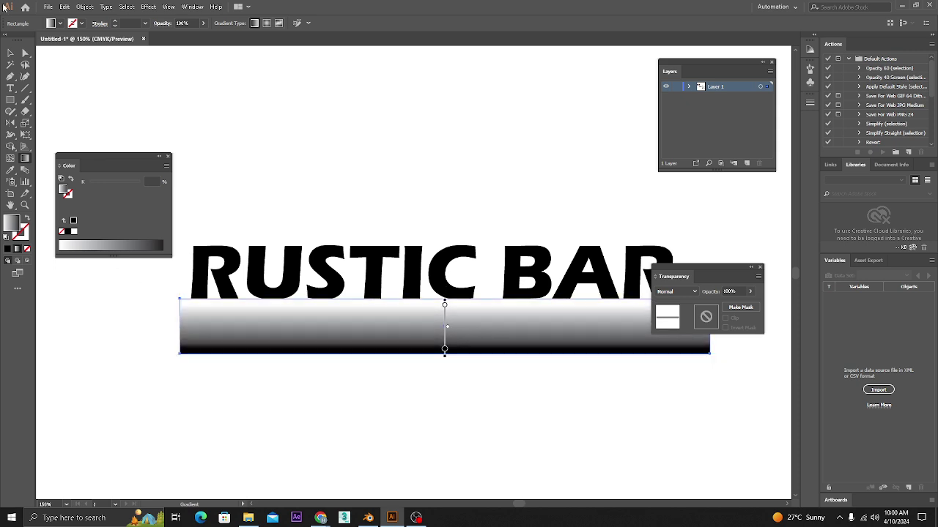
- Make an opacity mask on the reflected text copy using the gradient rectangle that covers it
key(v)
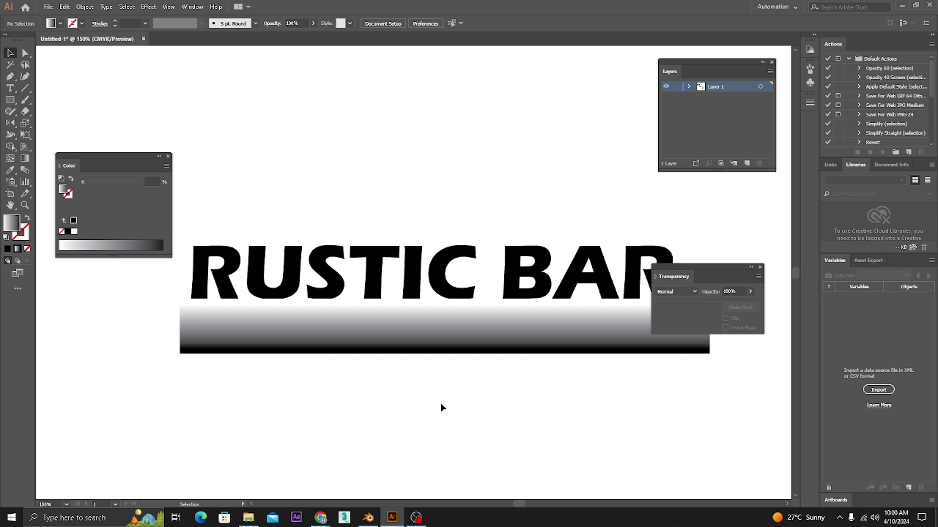
drag(459, 349, 463, 425)
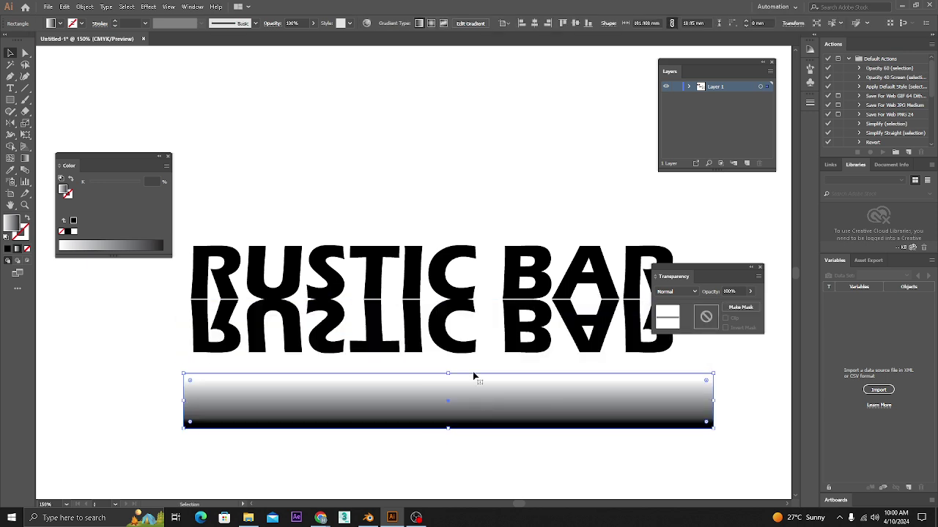
key(ctrl+z)
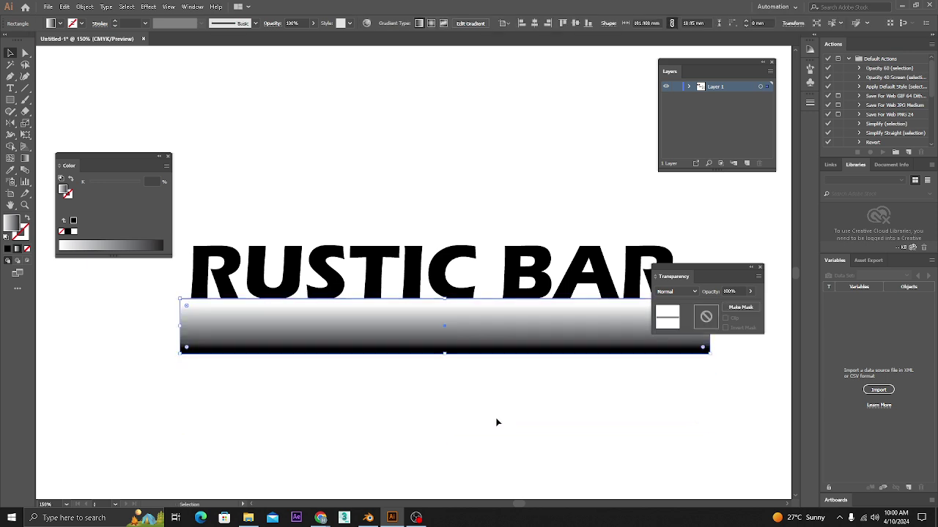
click(544, 417)
drag(536, 416, 398, 330)
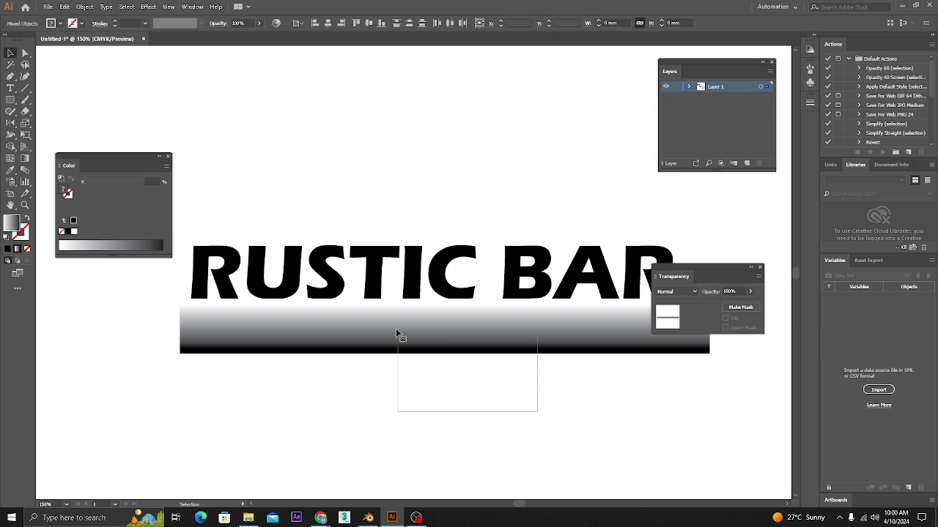
click(740, 308)
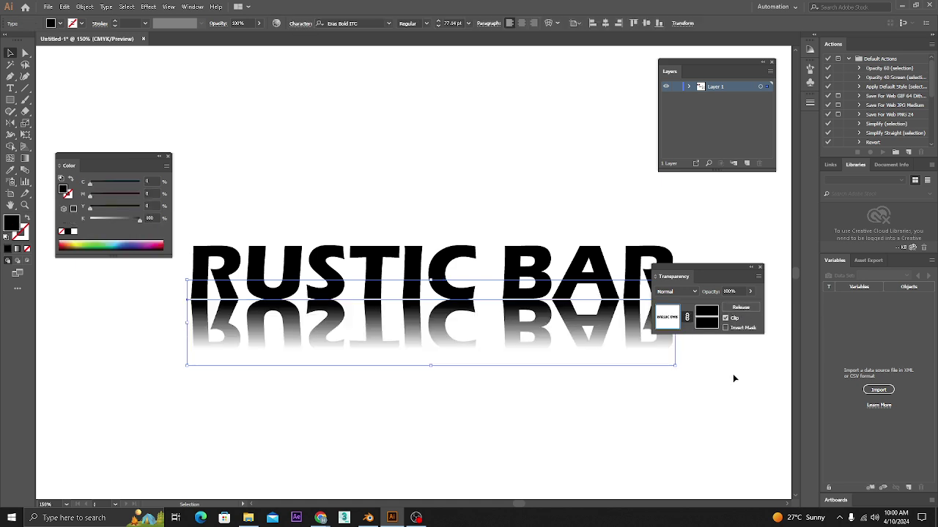
click(632, 444)
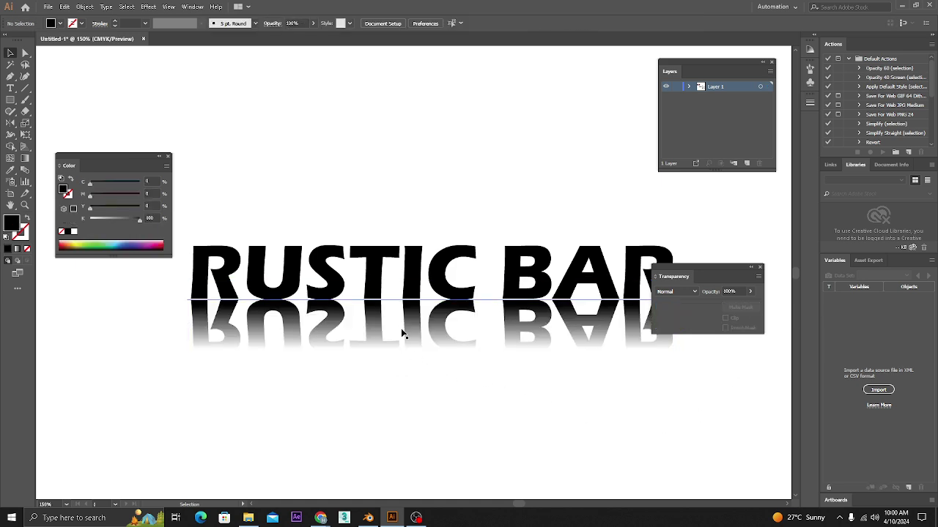
- Edit the gradient inside the reflection's opacity mask so the reflected letters fade out before their far edge
click(670, 338)
click(706, 318)
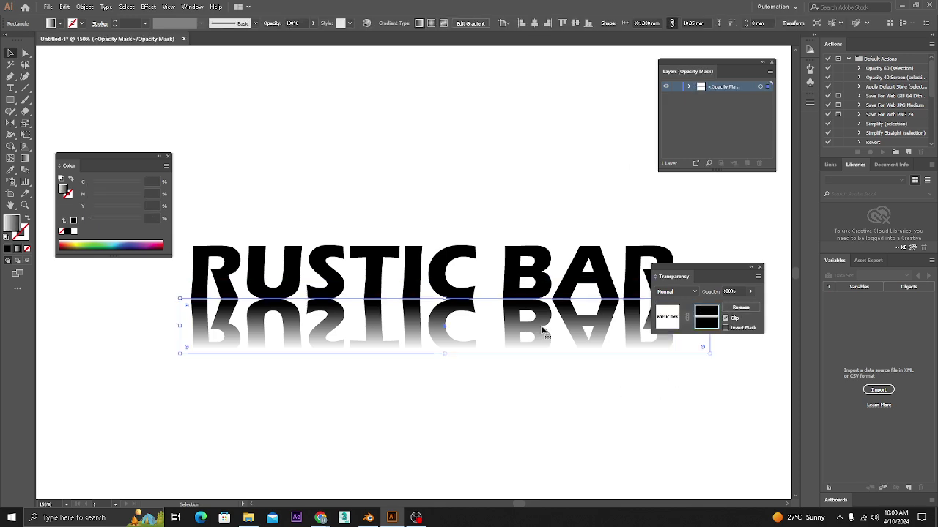
click(25, 161)
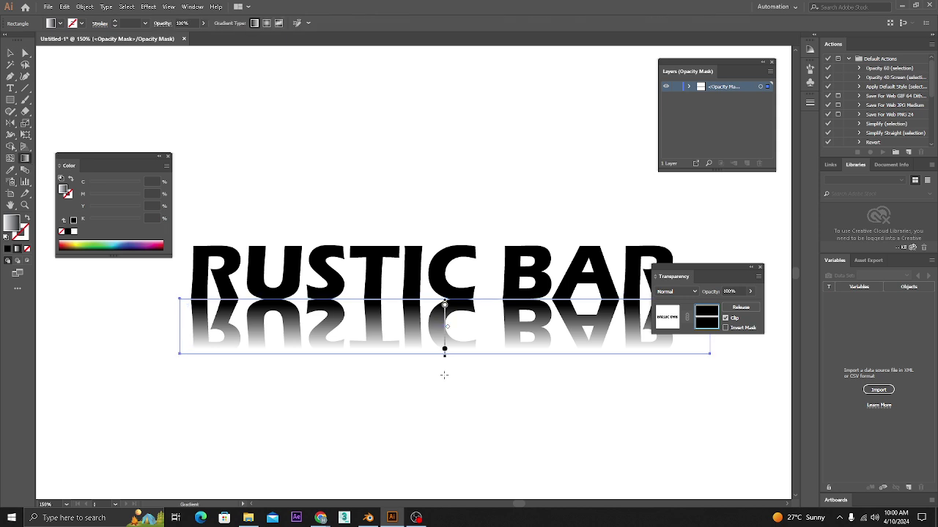
mouse_move(444, 356)
mouse_down()
mouse_move(443, 316)
mouse_move(447, 340)
mouse_move(469, 345)
mouse_move(457, 361)
mouse_move(445, 331)
mouse_move(445, 400)
mouse_up()
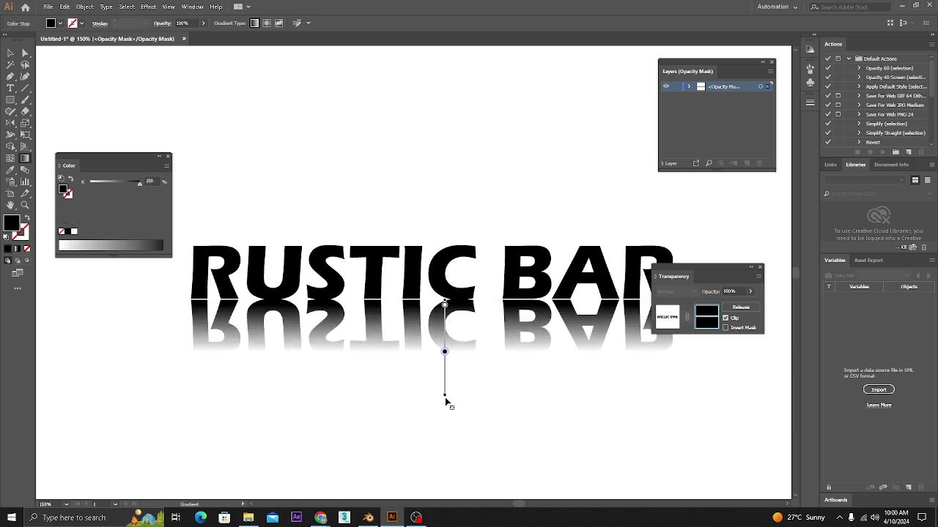
mouse_move(444, 348)
mouse_down()
mouse_move(445, 372)
mouse_move(445, 358)
mouse_up()
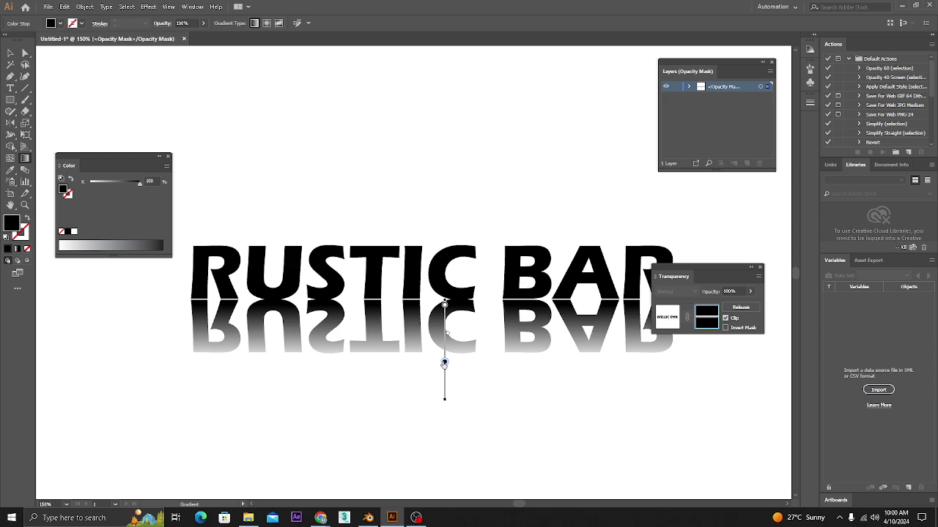
mouse_move(445, 399)
mouse_down()
mouse_move(442, 311)
mouse_move(446, 343)
mouse_up()
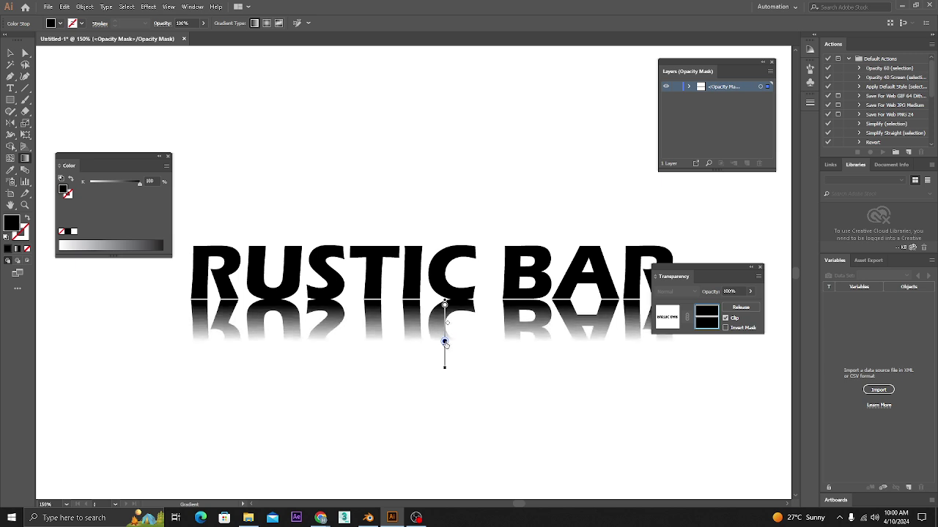
click(10, 53)
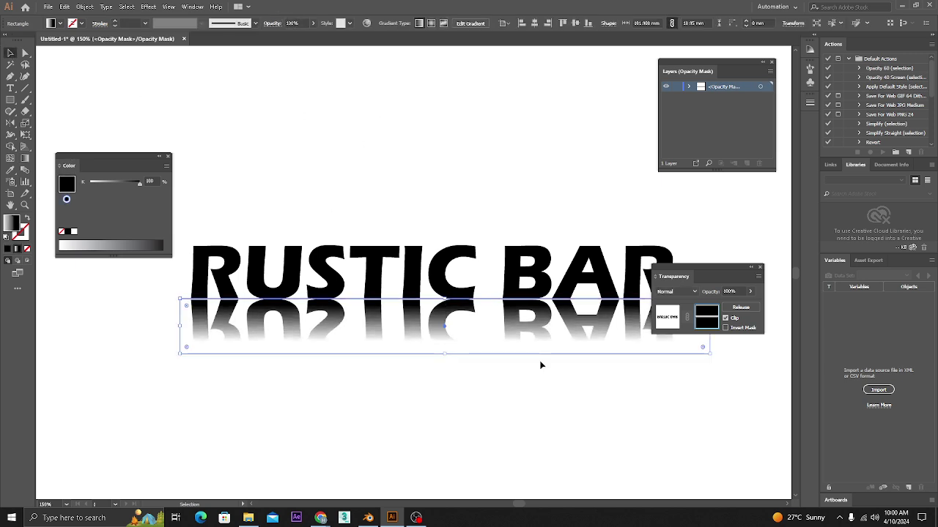
click(630, 402)
- Leave opacity mask editing and lower the opacity of the reflected text to 14%
click(668, 315)
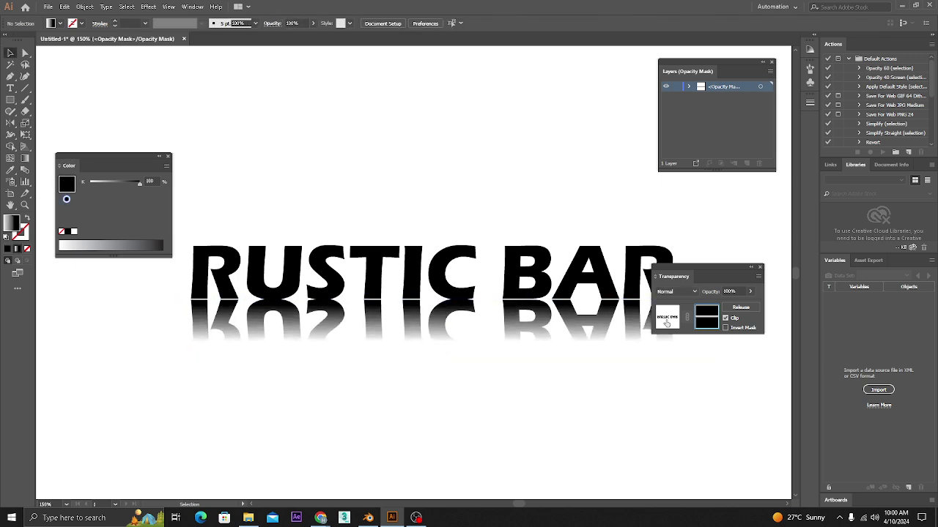
click(750, 293)
drag(748, 306, 717, 307)
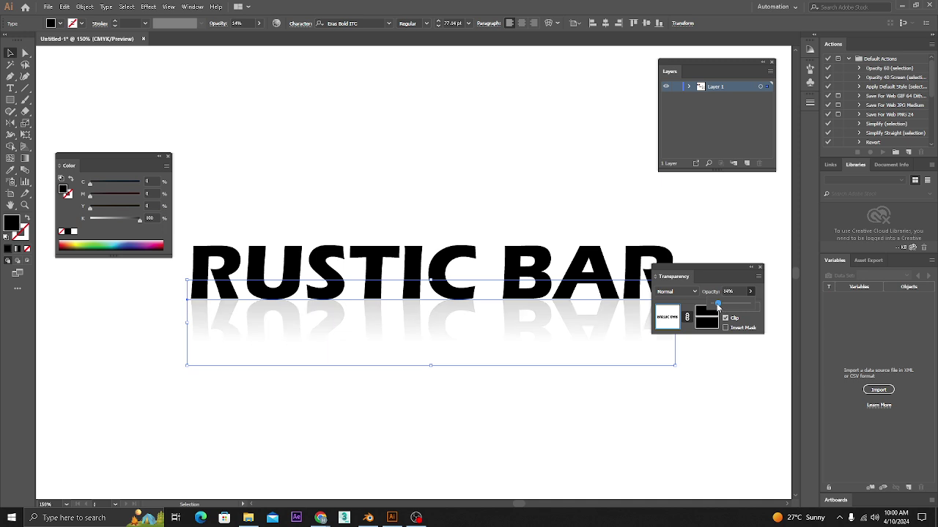
click(586, 367)
key(ctrl+1)
- Select the "RUSTIC BAR" text together with its faded reflection
drag(608, 386, 582, 365)
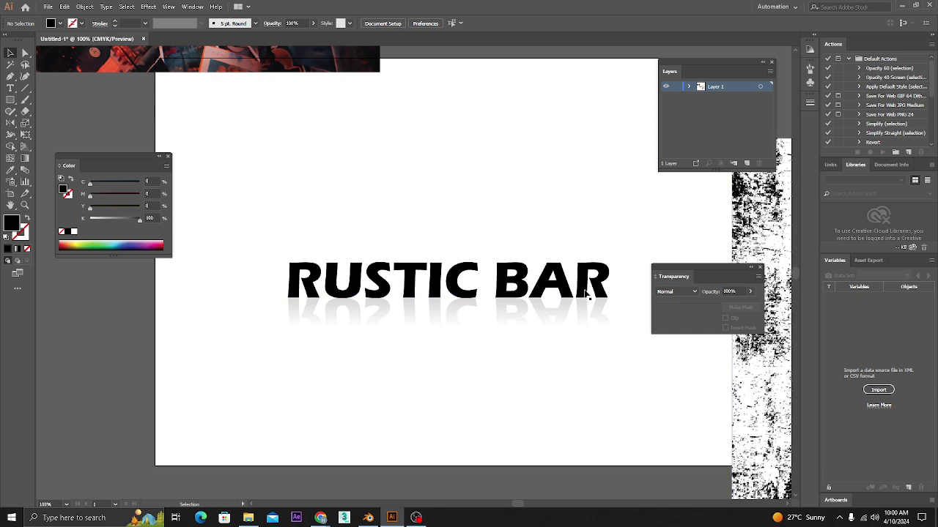
click(518, 291)
key(ctrl+a)
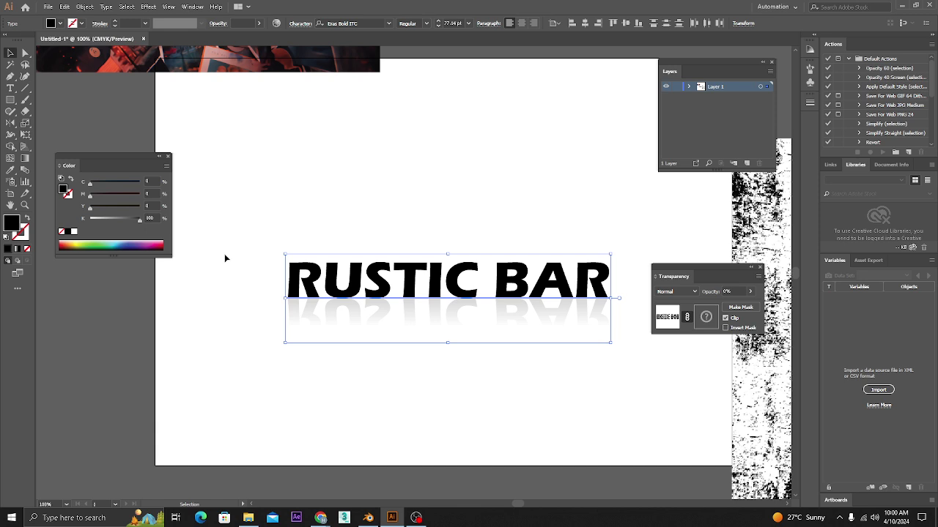
- Set the fill of the RUSTIC BAR text to near-white RGB 252, 252, 252 and deselect it
double_click(12, 226)
drag(603, 331, 574, 314)
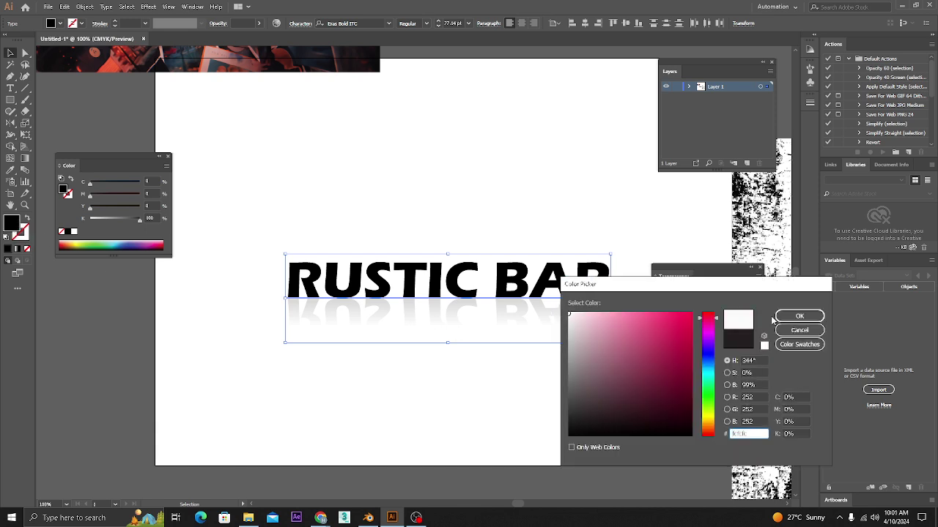
click(799, 317)
click(350, 410)
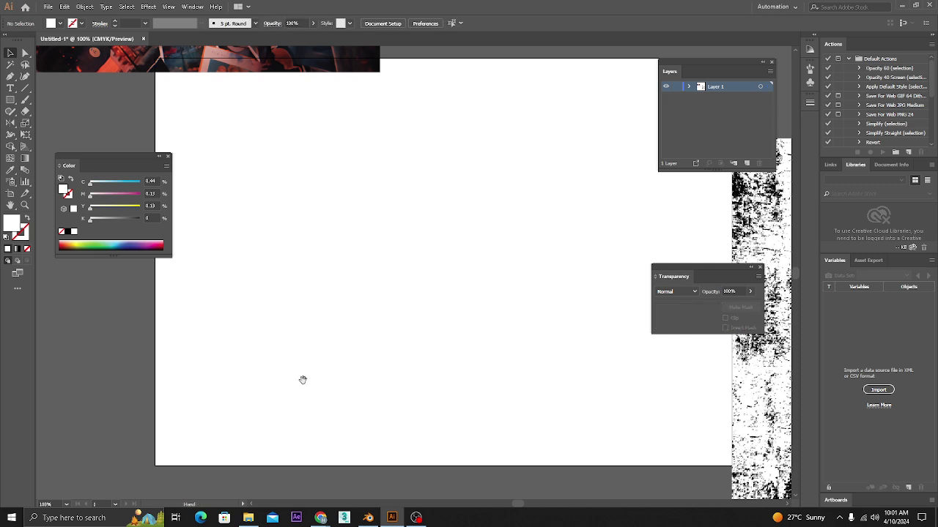
- Move the grunge texture and the Spider-Man image off to the left of the artboard, clear of it
drag(303, 380, 308, 380)
click(11, 99)
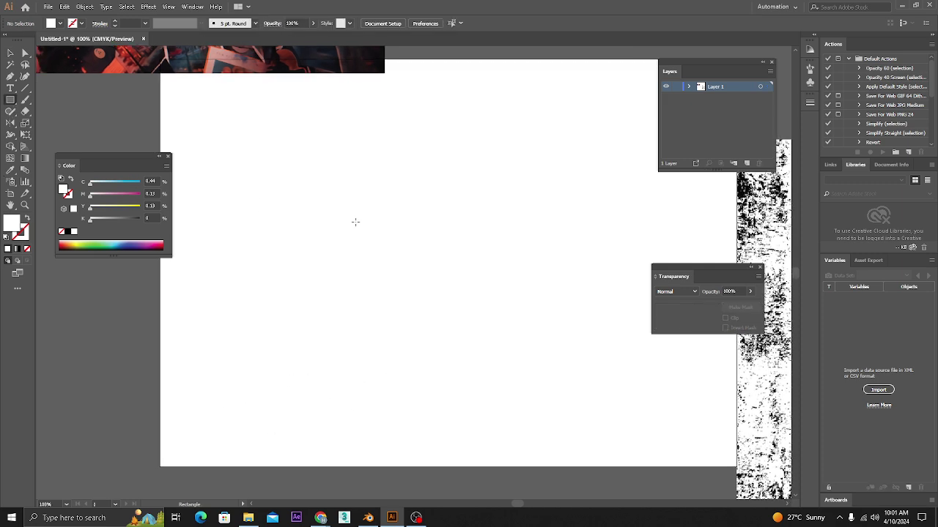
alt+scroll(361, 233, down, 2)
key(v)
click(555, 324)
drag(580, 355, 66, 366)
drag(330, 102, 131, 141)
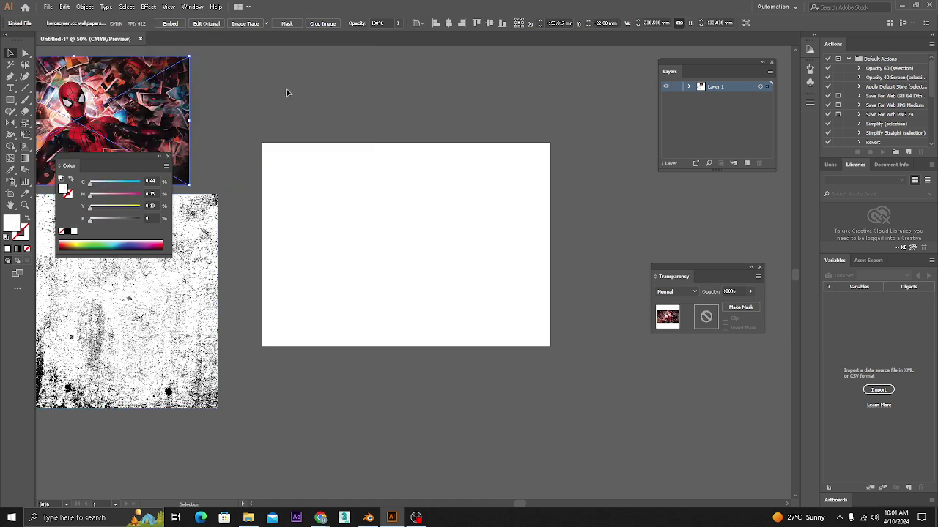
click(286, 90)
- Draw a 297 × 210 mm rectangle covering the whole artboard and fill it with black
key(m)
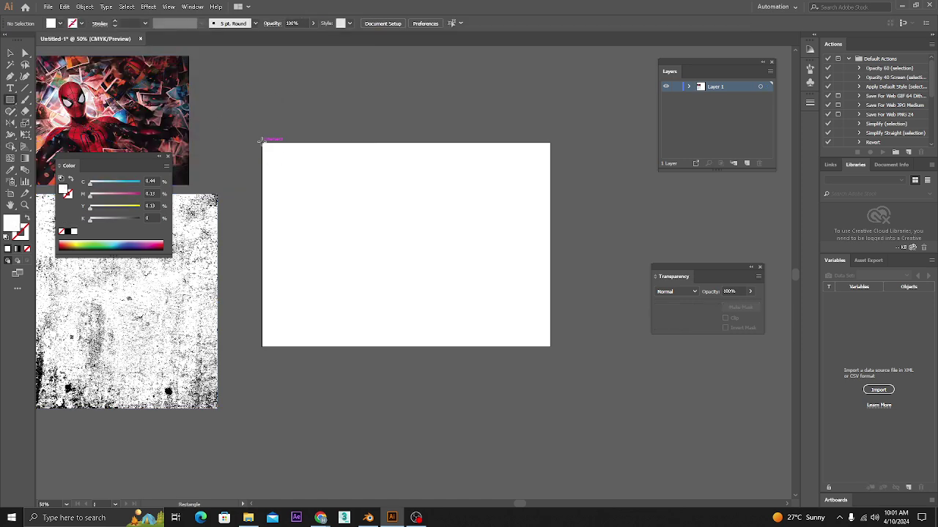
drag(262, 141, 550, 346)
click(10, 53)
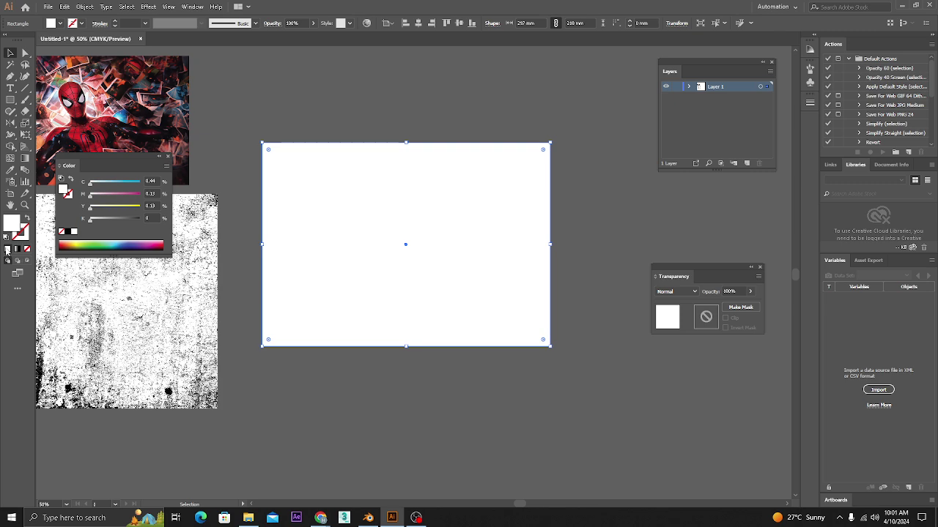
click(109, 249)
click(440, 356)
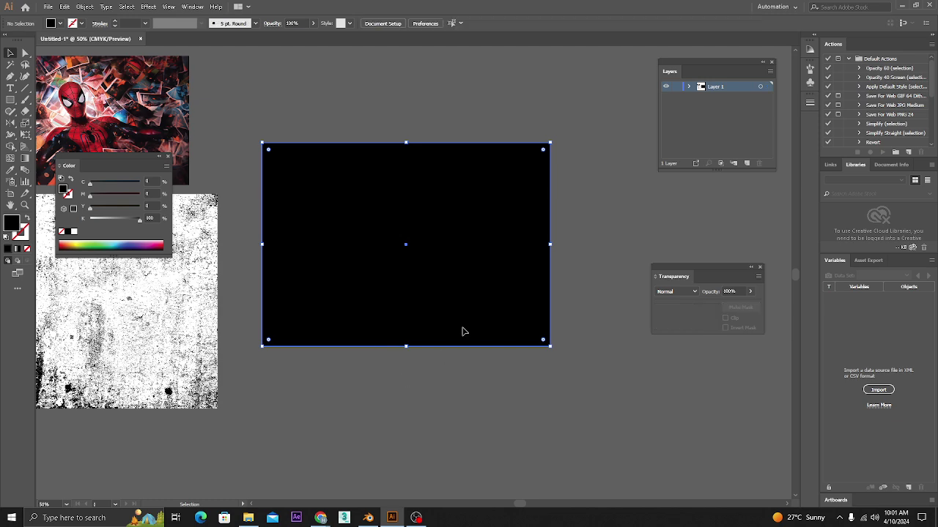
- Send the black rectangle to the back, behind the RUSTIC BAR text and its reflection
ctrl+click(525, 161)
key(ctrl+shift+bracketleft)
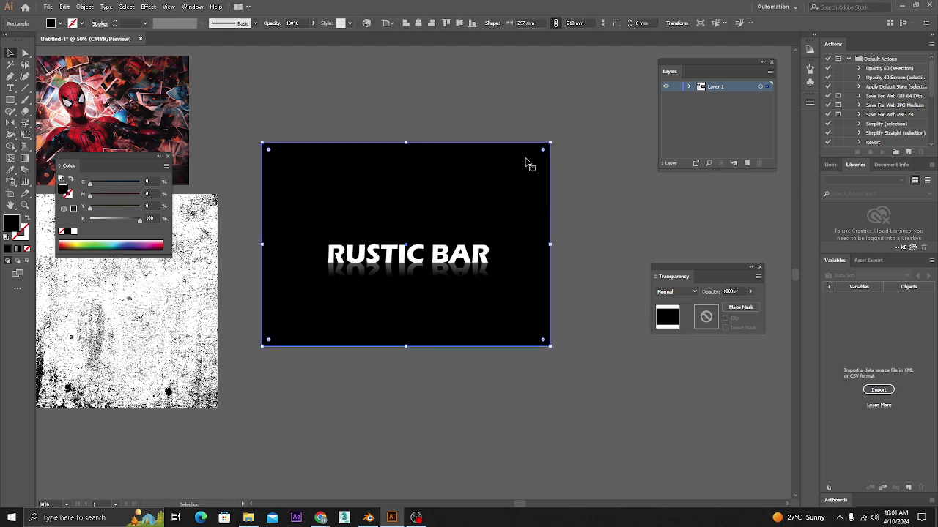
click(604, 229)
key(ctrl+1)
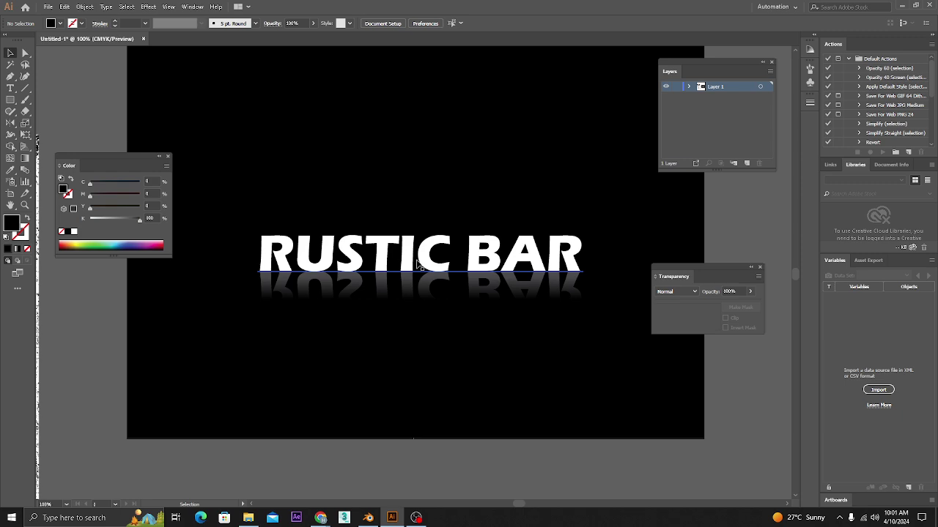
drag(488, 358, 457, 383)
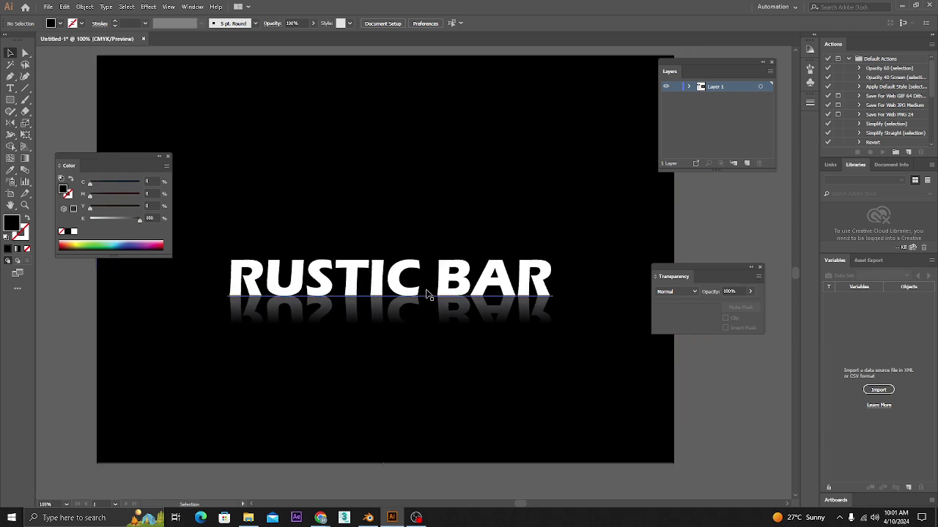
scroll(419, 287, down, 1)
scroll(425, 332, left, 1)
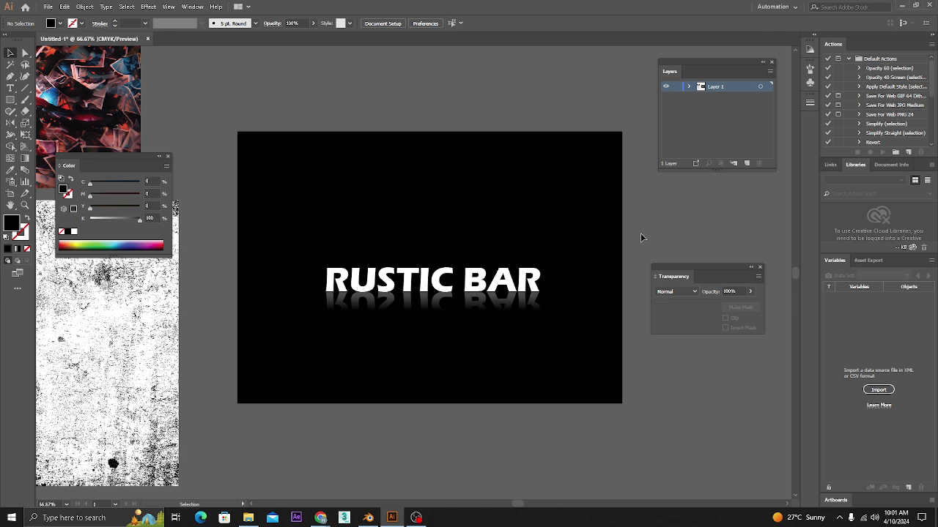
- Delete the black rectangle together with the RUSTIC BAR text and its reflection
drag(641, 233, 413, 404)
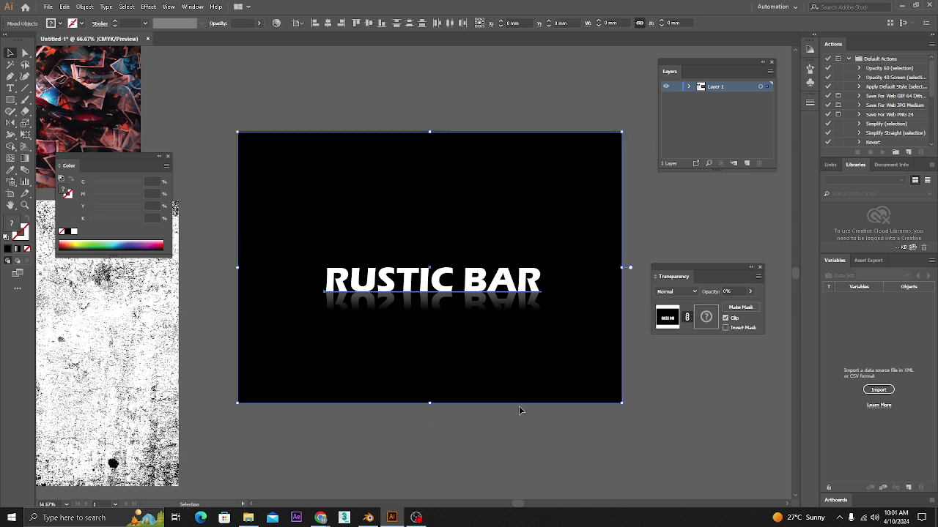
click(523, 409)
drag(339, 293, 637, 287)
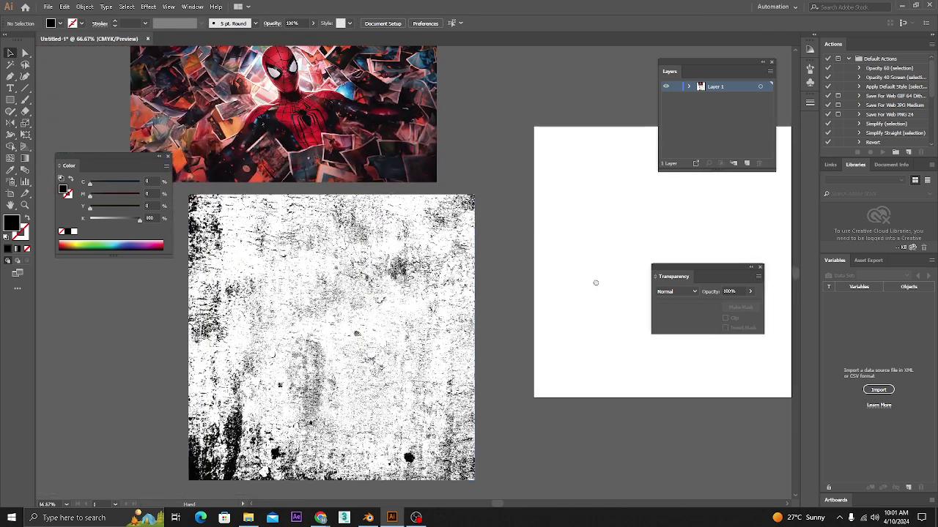
- Place the grunge texture over the Spider-Man image and make an opacity mask from the two objects
drag(506, 135, 322, 344)
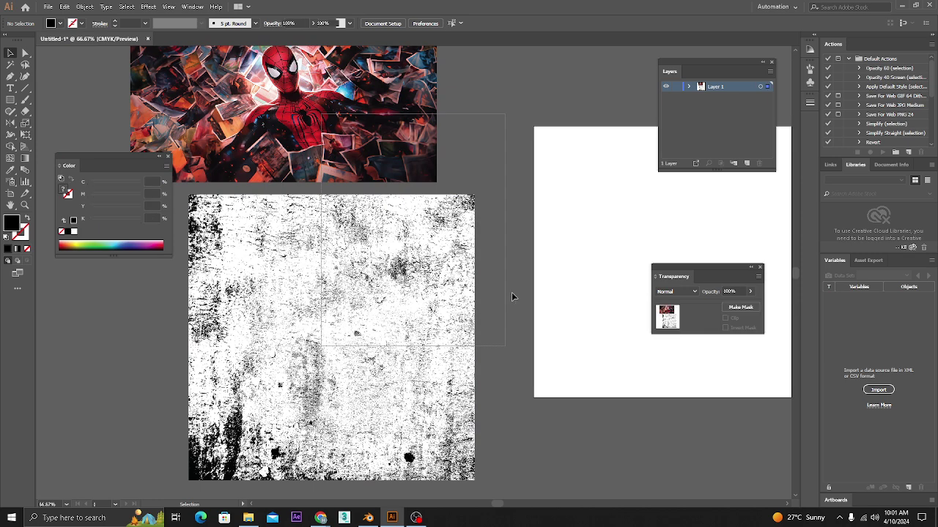
click(501, 209)
drag(469, 216, 508, 316)
drag(457, 432, 412, 229)
key(ctrl+a)
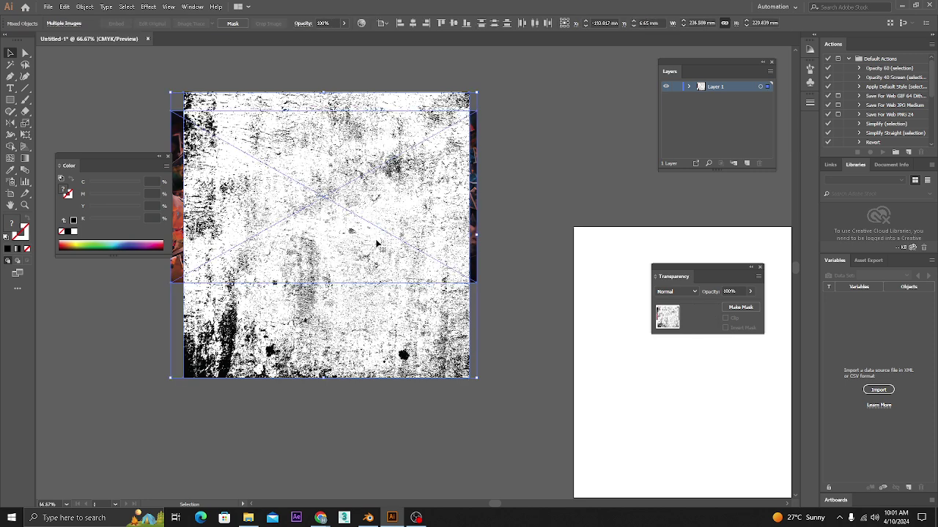
click(739, 308)
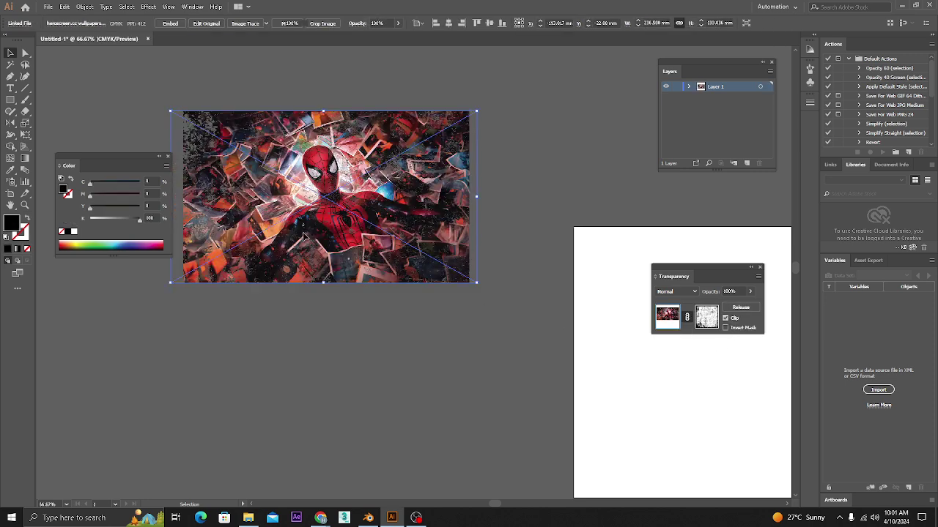
- Move the masked Spider-Man image onto the white artboard and deselect it
key(ctrl+shift+a)
drag(368, 196, 700, 393)
key(ctrl+shift+a)
drag(573, 345, 391, 276)
scroll(602, 344, up, 1)
drag(537, 320, 632, 311)
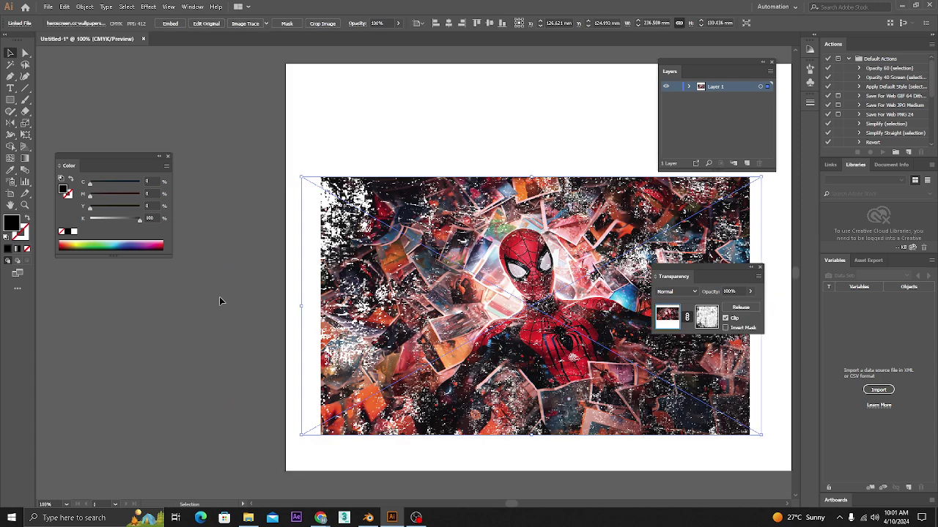
click(274, 373)
drag(523, 339, 426, 306)
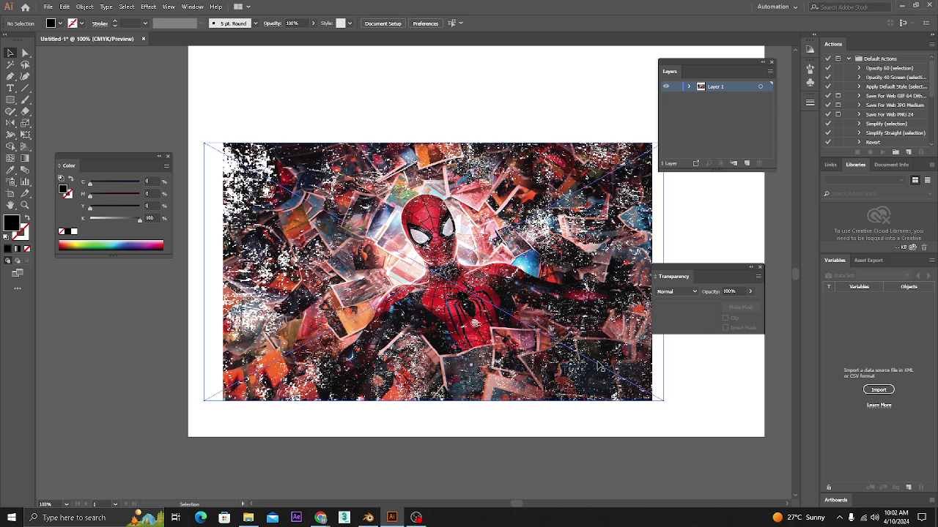
- Delete the masked Spider-Man image and fit the empty artboard in the window
click(630, 307)
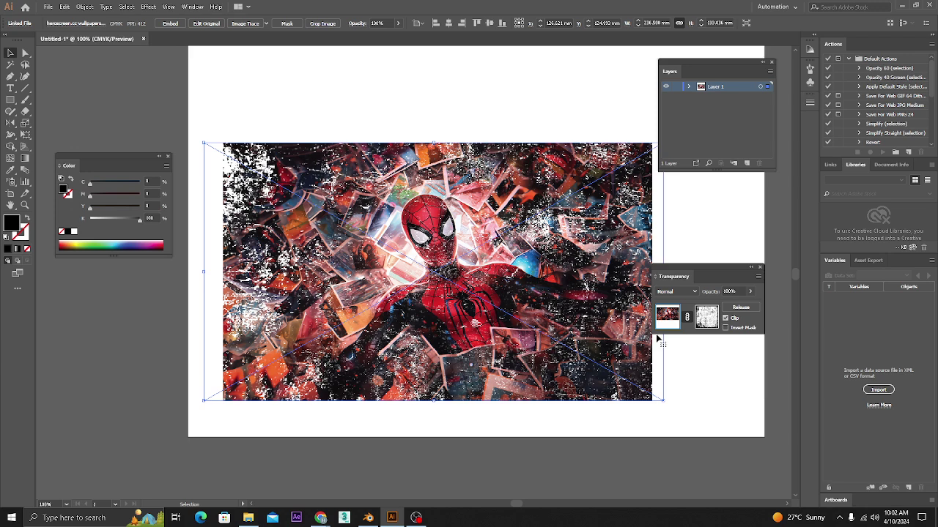
key(Delete)
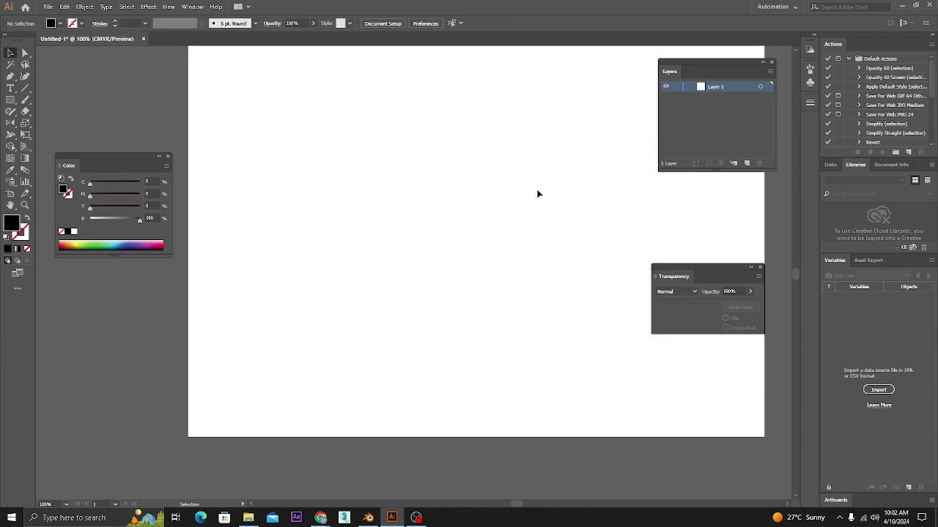
drag(486, 236, 466, 286)
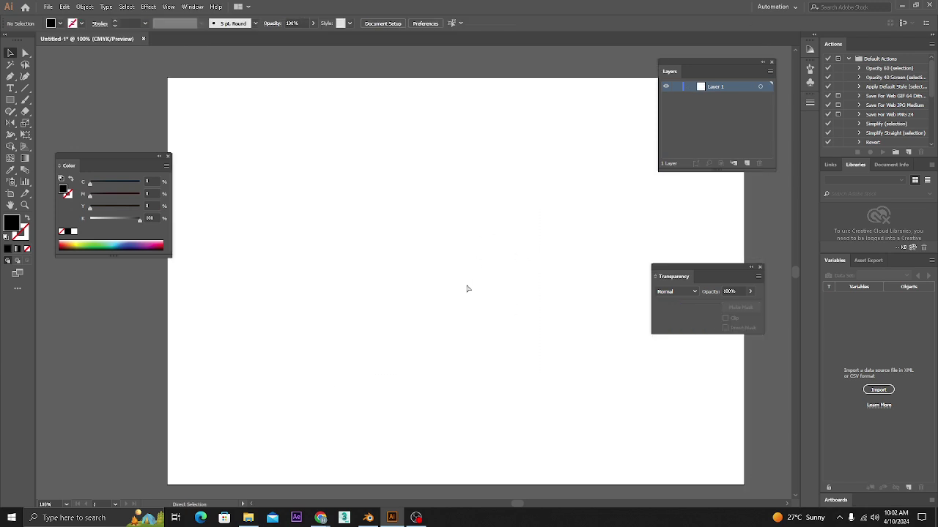
key(ctrl+0)
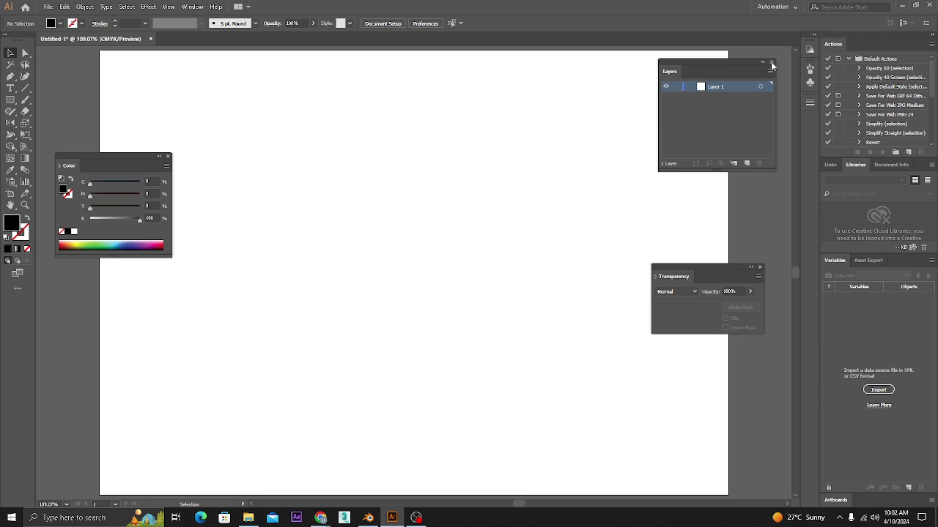
- Close the floating Layers, Transparency and Color panels to clear the workspace
click(771, 62)
click(761, 268)
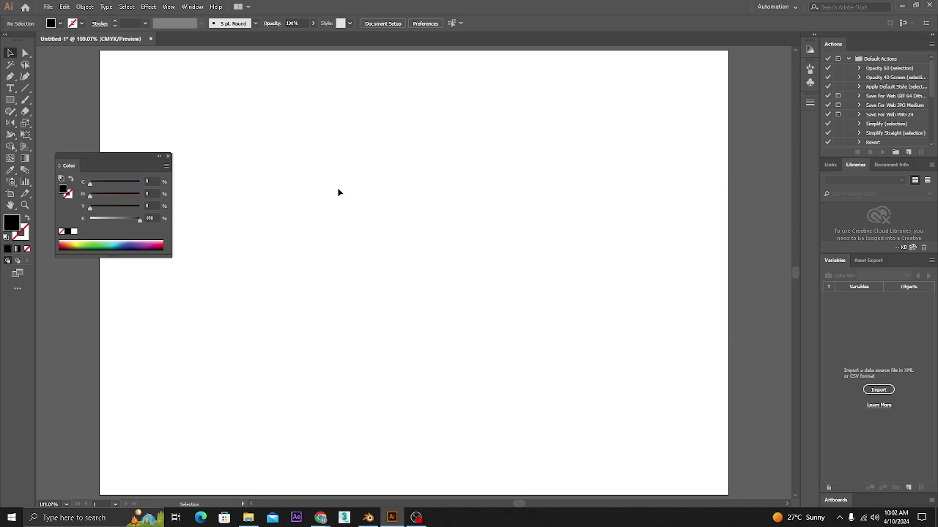
click(168, 156)
click(146, 7)
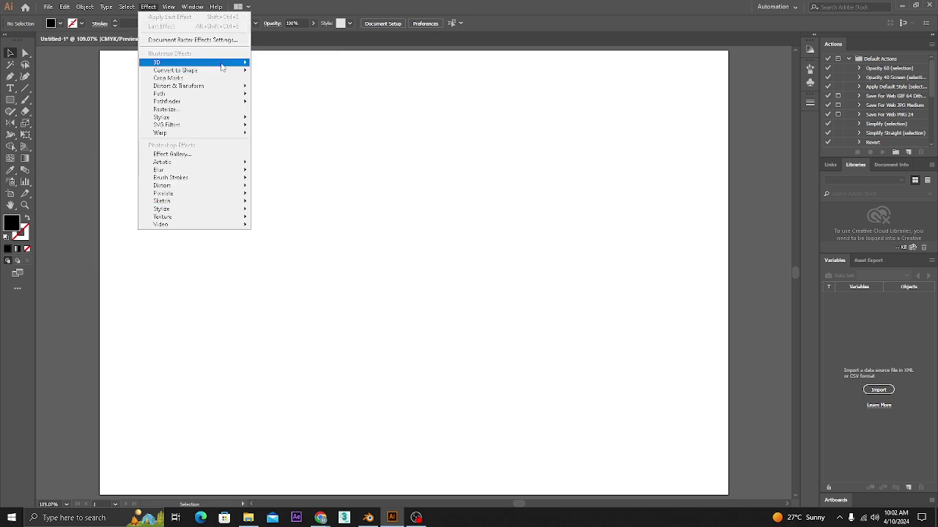
mouse_move(222, 65)
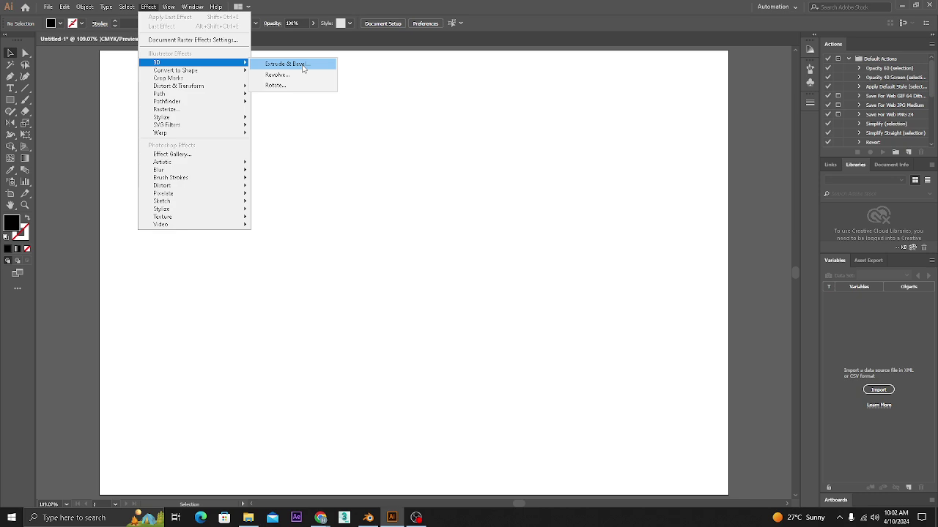
- Draw an upright five-pointed black star about 52.5 × 50 mm near the middle of the artboard
click(11, 100)
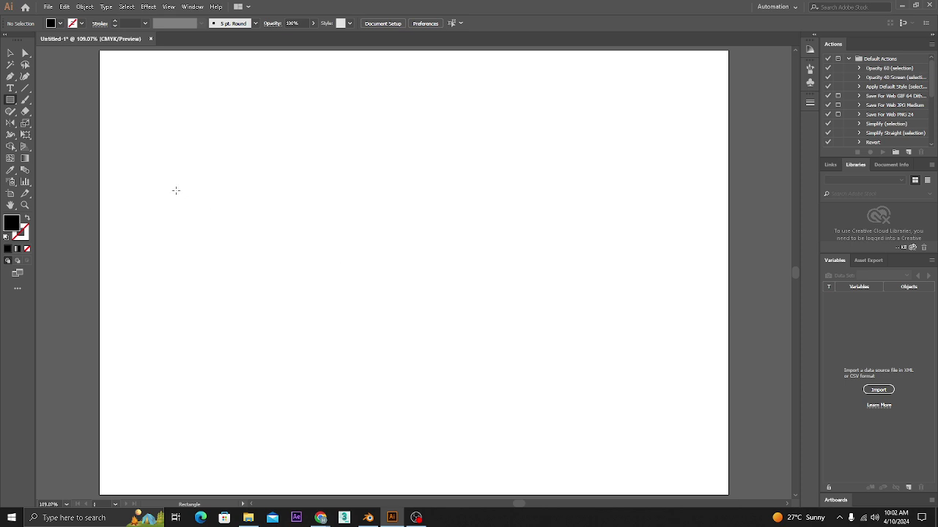
click(11, 100)
click(50, 148)
drag(365, 264, 408, 302)
key(v)
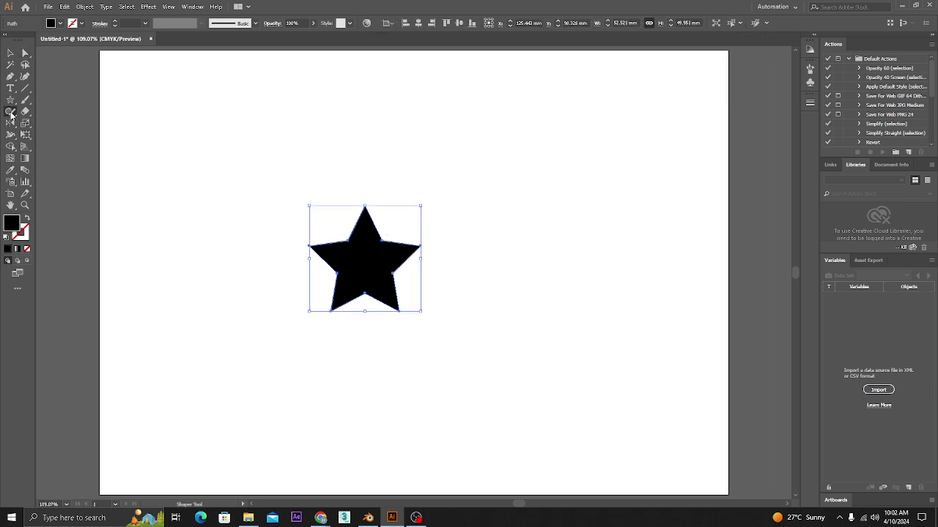
- Draw a circle about 17.3 mm in diameter at the centre of the star
click(10, 100)
click(52, 123)
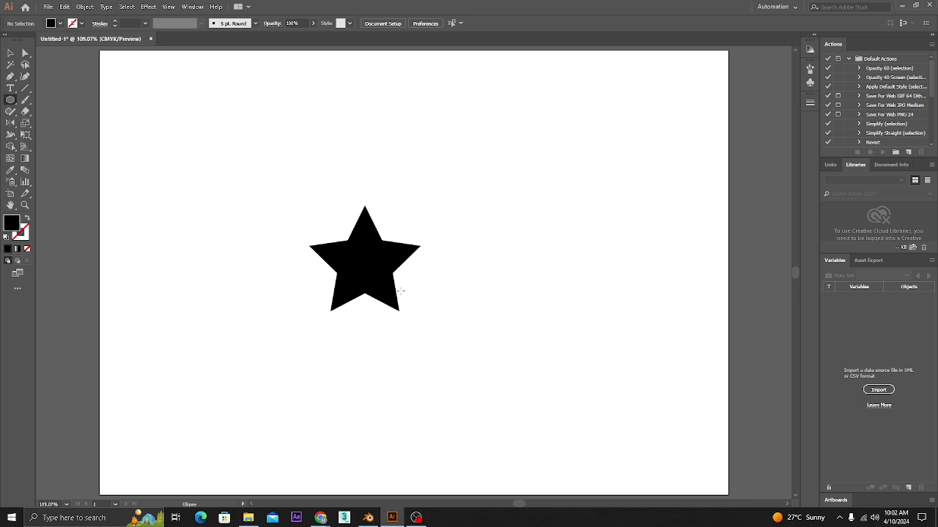
drag(364, 263, 383, 281)
click(10, 52)
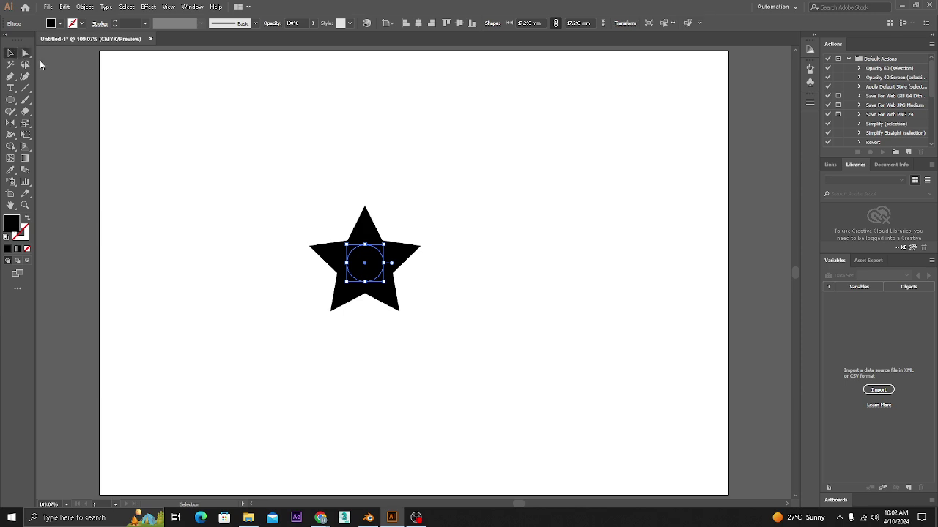
- Fill the circle with blue, RGB 59, 72, 168, and deselect it
double_click(14, 226)
click(705, 356)
click(650, 354)
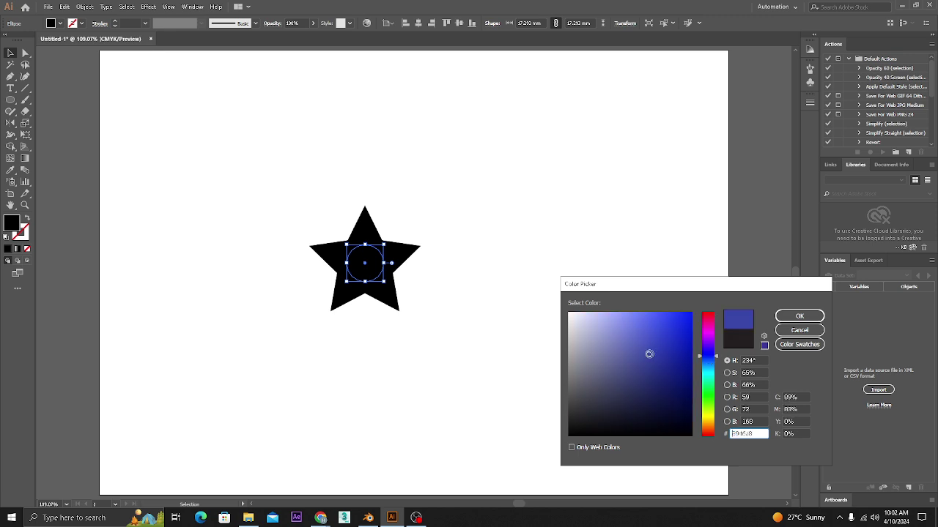
click(792, 316)
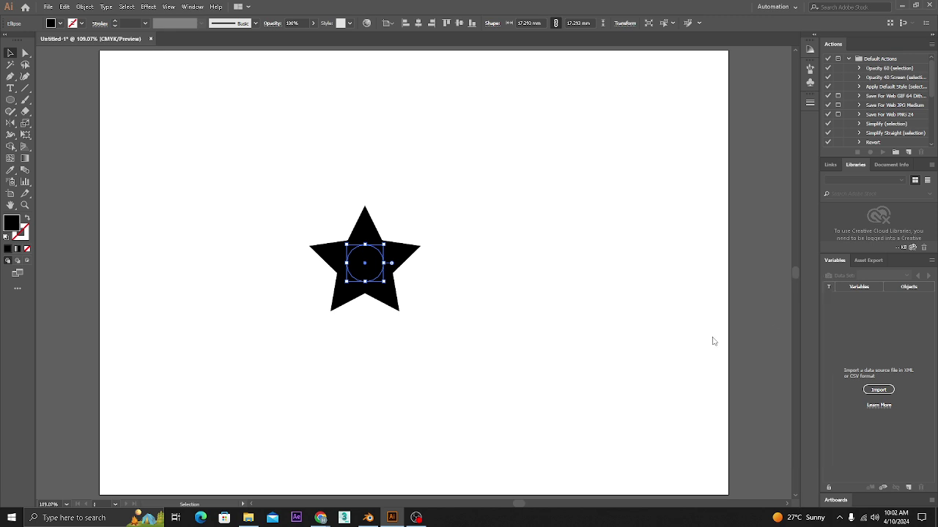
click(395, 344)
- Fill the star with orange, RGB 244, 150, 0, and deselect it
click(394, 295)
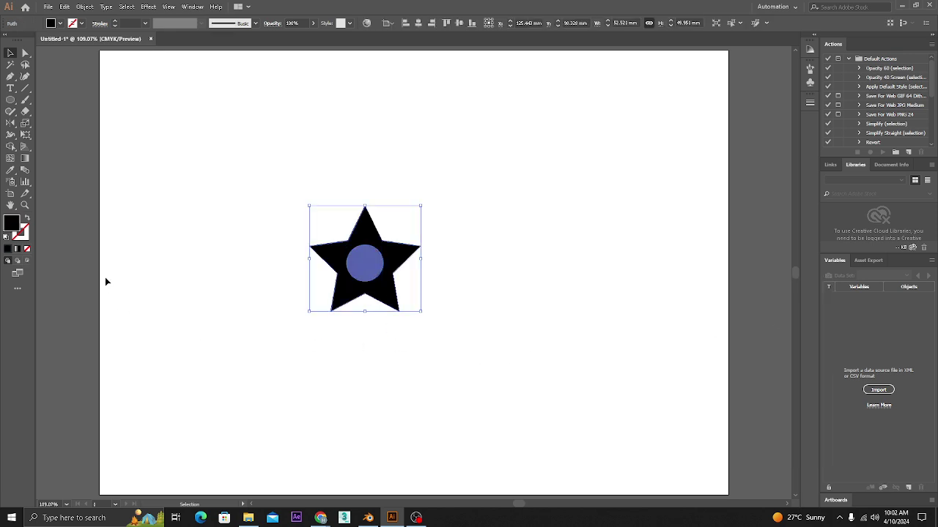
double_click(10, 225)
click(711, 420)
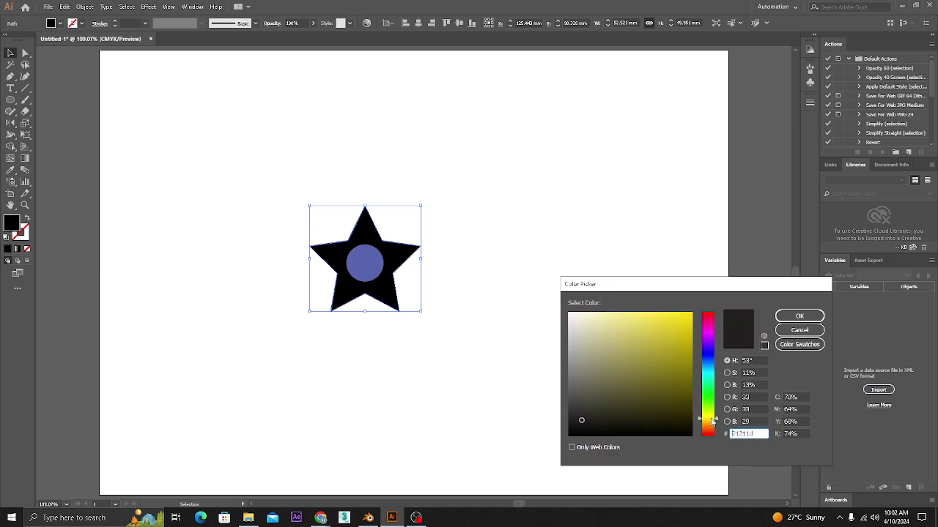
mouse_move(662, 363)
mouse_down()
mouse_move(694, 344)
mouse_move(690, 367)
mouse_up()
click(717, 424)
click(717, 425)
click(693, 323)
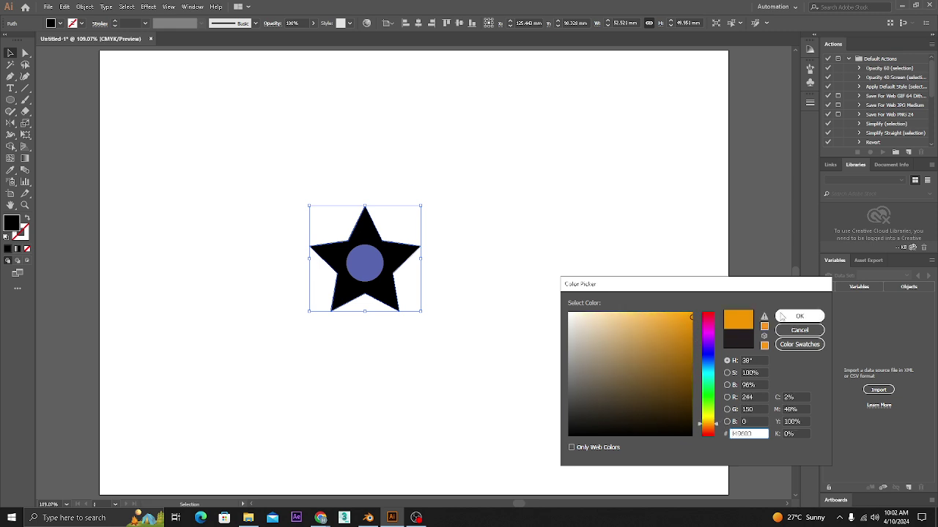
click(799, 315)
click(454, 341)
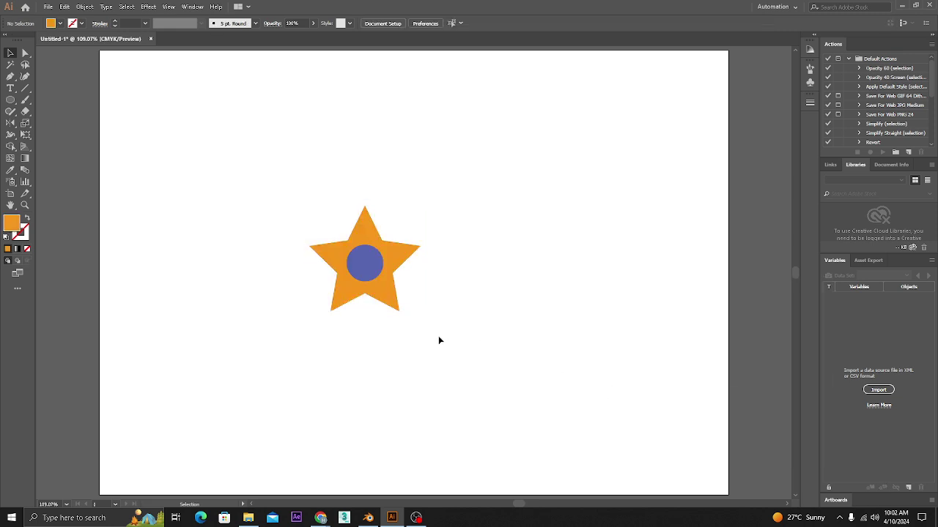
- Scale the star and its circle together down to about 16 × 15 mm and deselect them
click(367, 266)
click(568, 301)
drag(477, 334, 500, 330)
drag(503, 368, 300, 182)
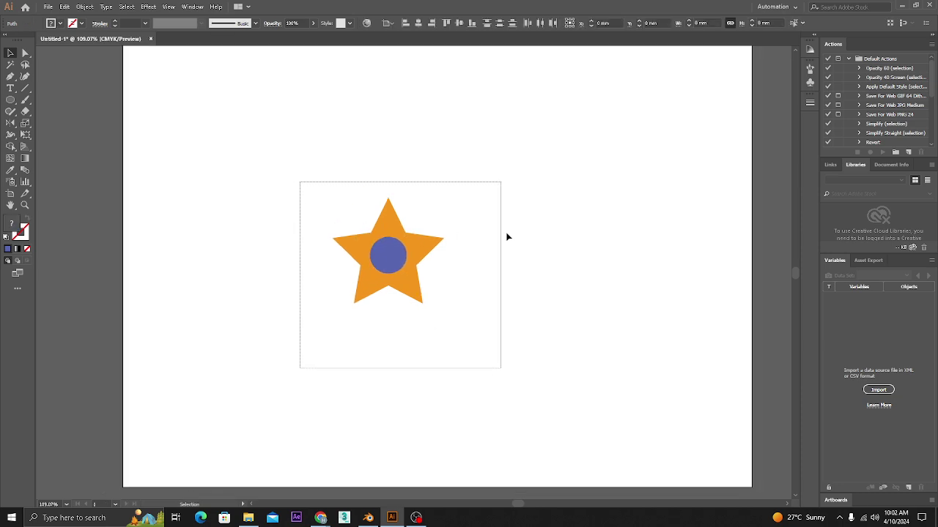
drag(446, 198, 367, 271)
drag(406, 323, 441, 320)
click(435, 326)
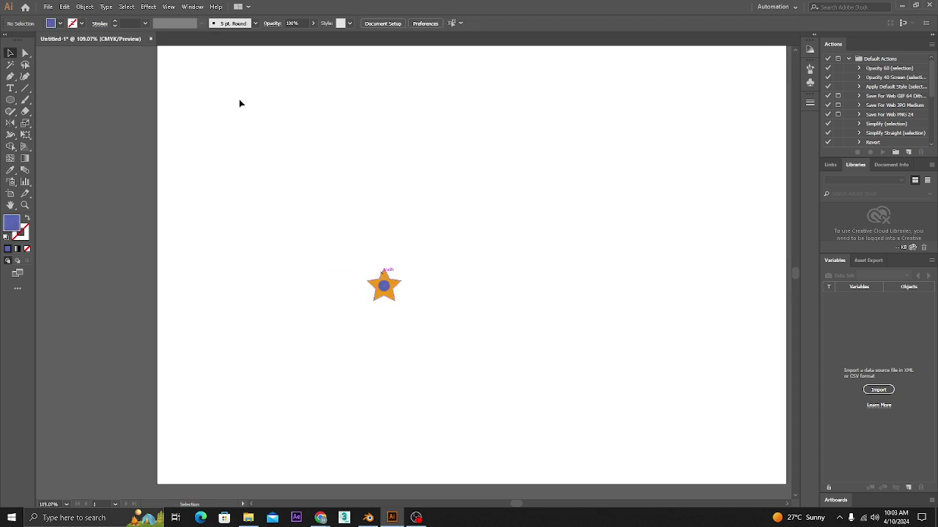
- Show the Symbols panel and extend it downward to make room for more symbols
click(192, 7)
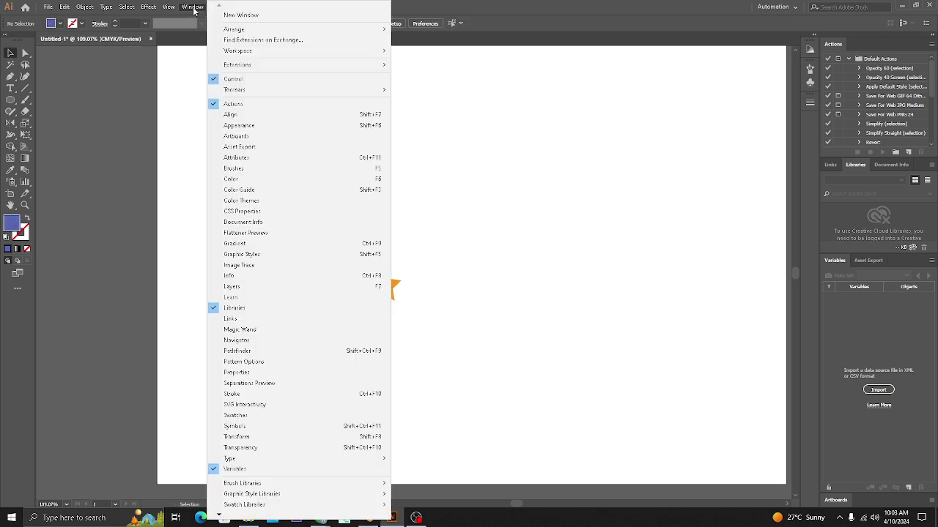
click(246, 428)
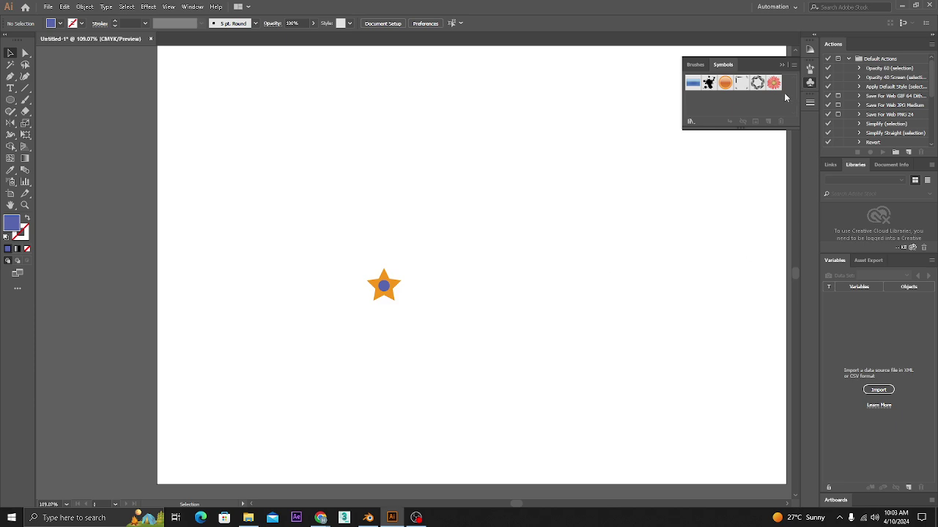
drag(742, 129, 742, 190)
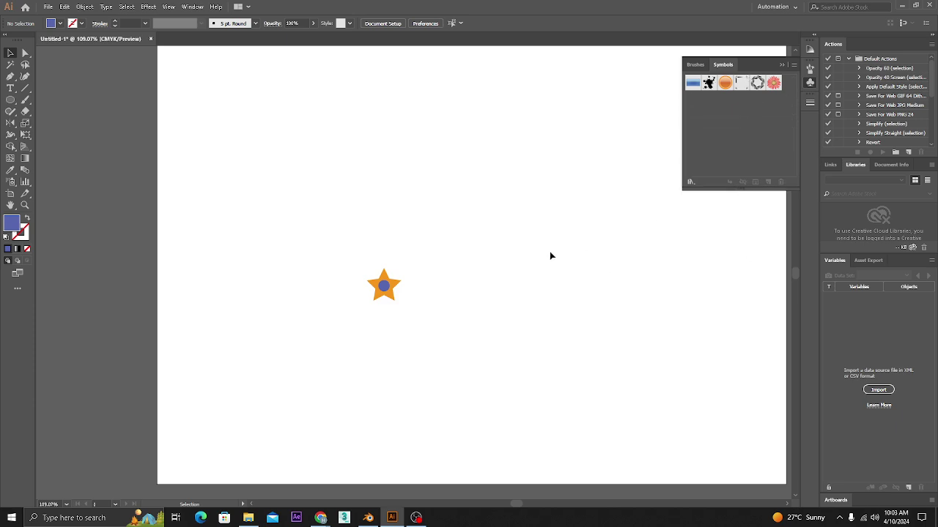
- Save the star and circle as a dynamic Movie Clip symbol, and park the original artwork beyond the artboard's left edge
drag(442, 242, 262, 384)
drag(389, 296, 788, 104)
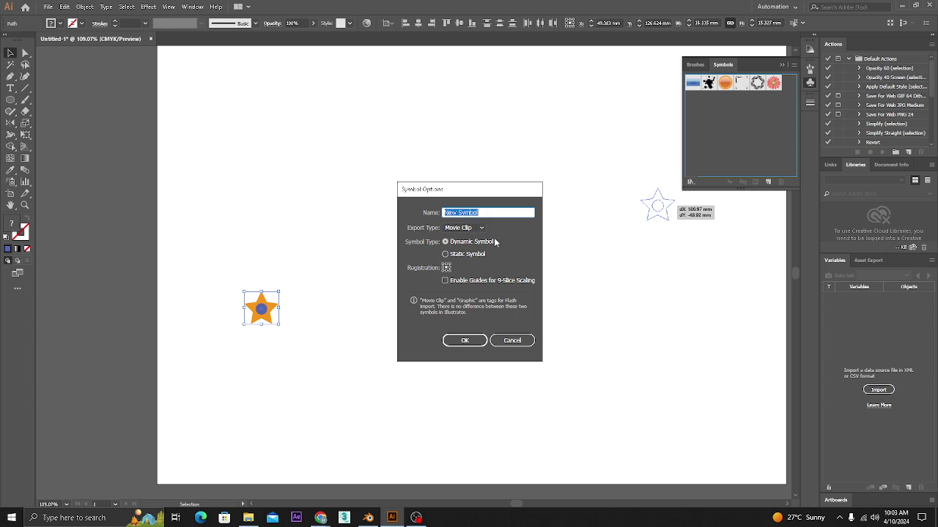
triple_click(482, 213)
key(BackSpace)
click(464, 340)
drag(266, 314, 118, 285)
click(260, 256)
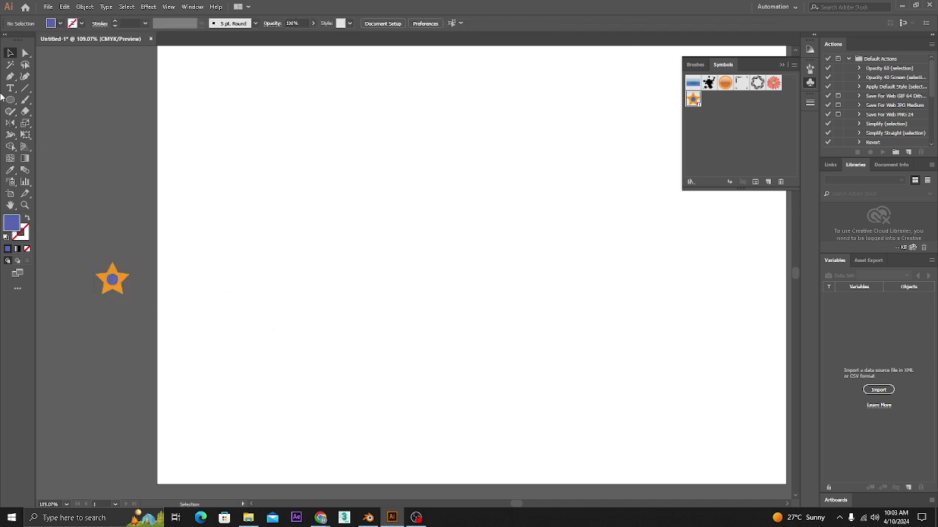
- Draw a blue rectangle about 55.3 × 57.6 mm and place it near the centre of the artboard
click(10, 99)
click(38, 99)
drag(334, 227, 454, 349)
click(14, 55)
drag(437, 261, 511, 267)
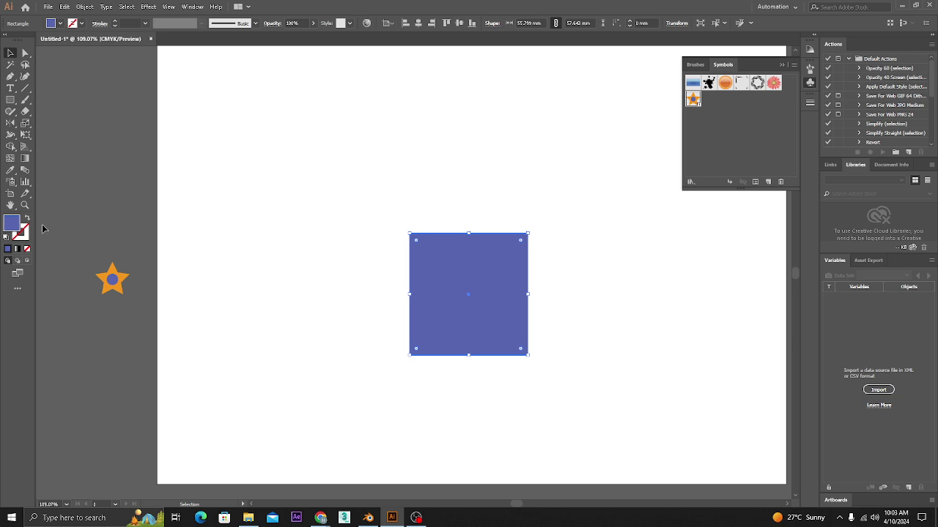
- Start a 3D Extrude & Bevel effect on the rectangle with preview on and an extrude depth of 217 pt
click(143, 8)
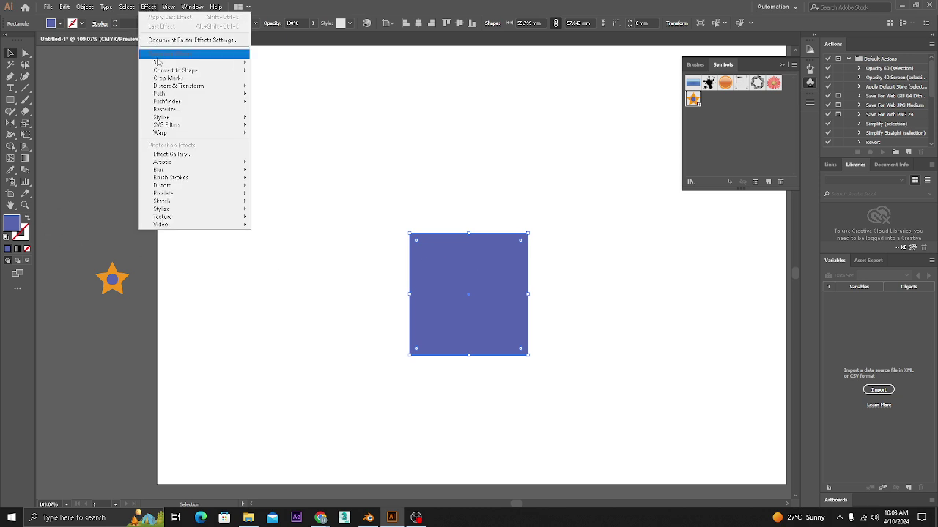
mouse_move(159, 63)
click(304, 64)
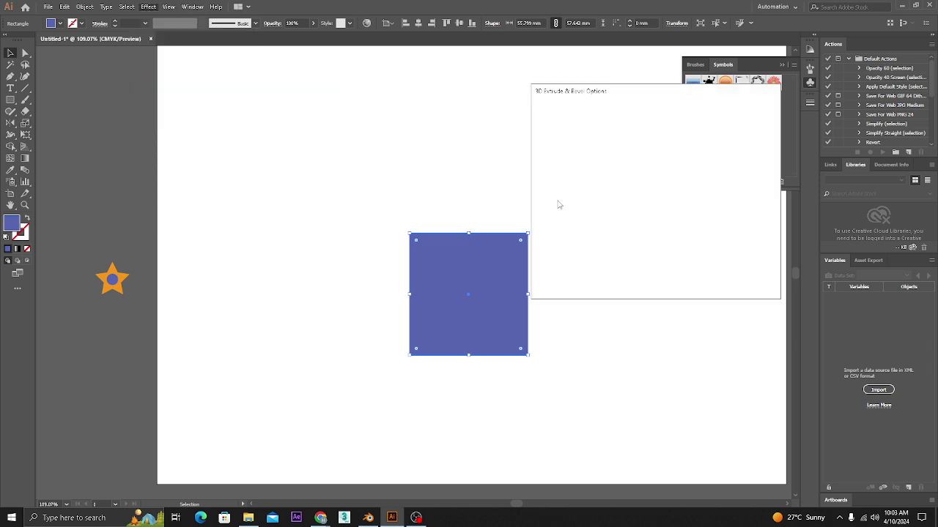
click(540, 287)
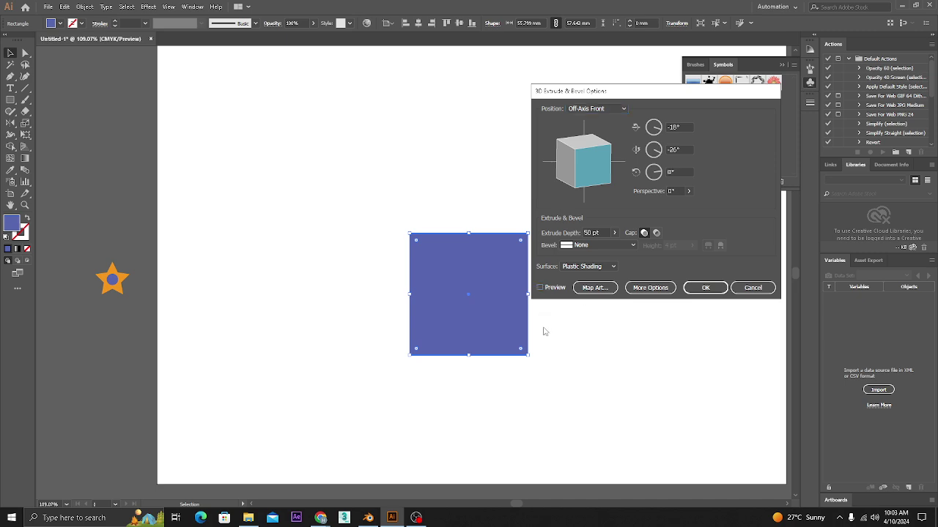
click(615, 233)
drag(577, 247, 582, 246)
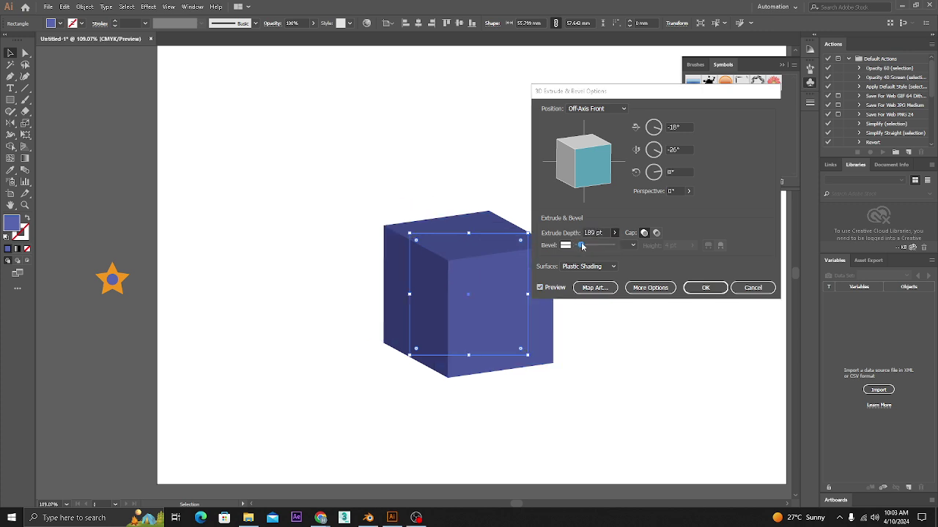
- Set the perspective of the extruded box to 83°
click(690, 191)
drag(651, 203, 673, 206)
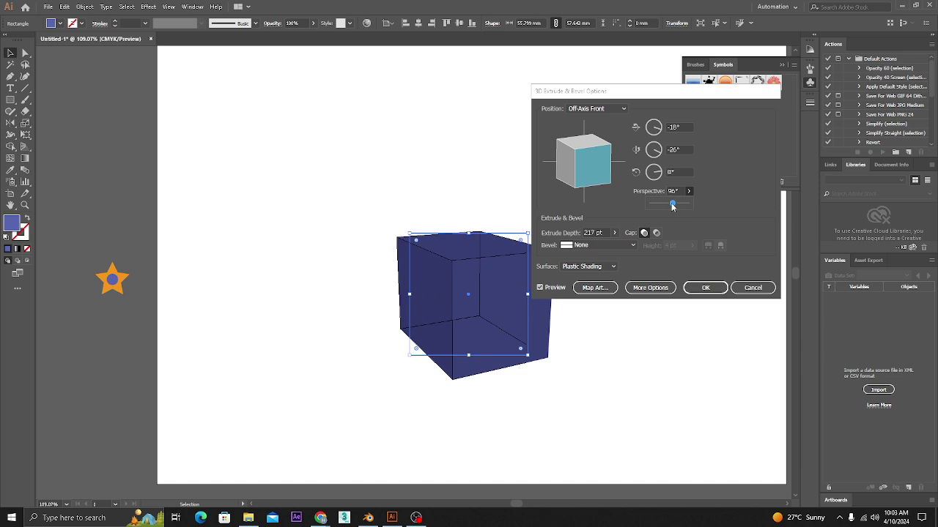
mouse_move(664, 205)
mouse_down()
mouse_move(650, 205)
mouse_move(670, 203)
mouse_up()
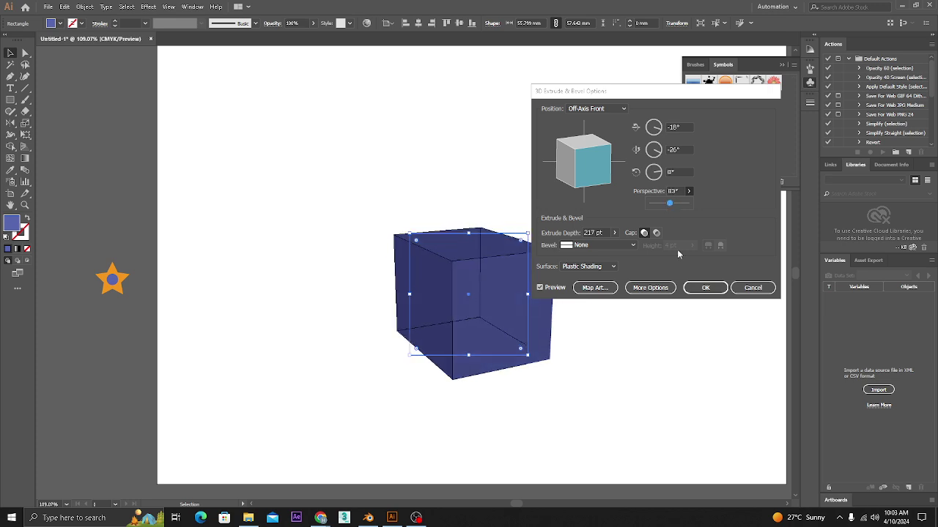
click(749, 224)
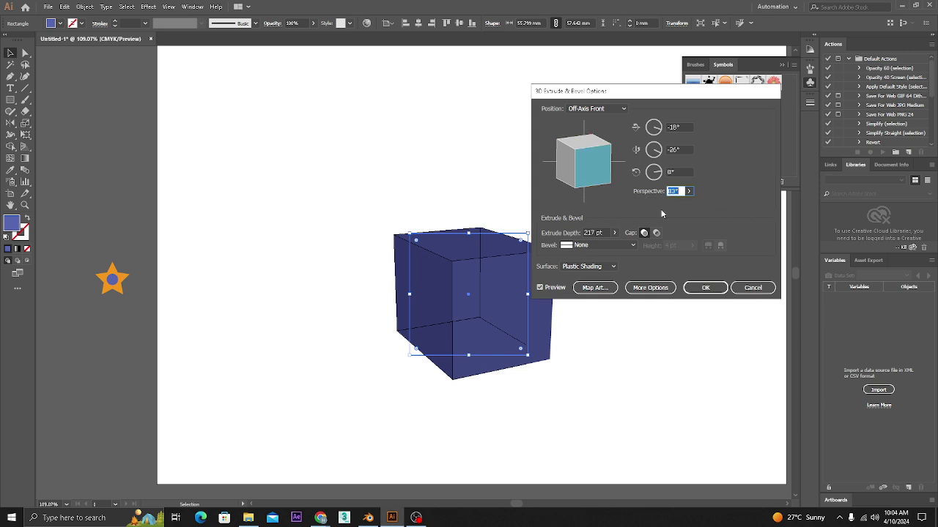
- Expand the surface lighting options and move the light to the upper-left edge of the shading sphere
click(658, 290)
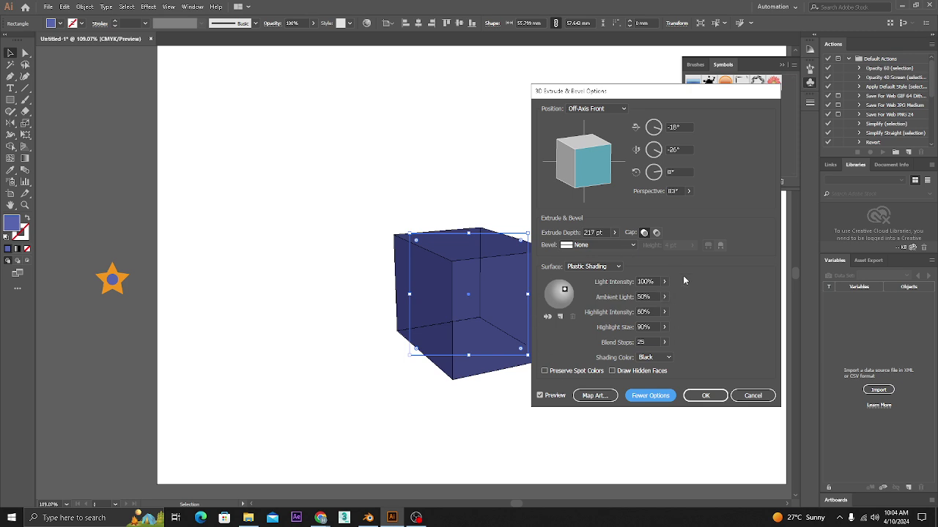
drag(656, 97, 702, 101)
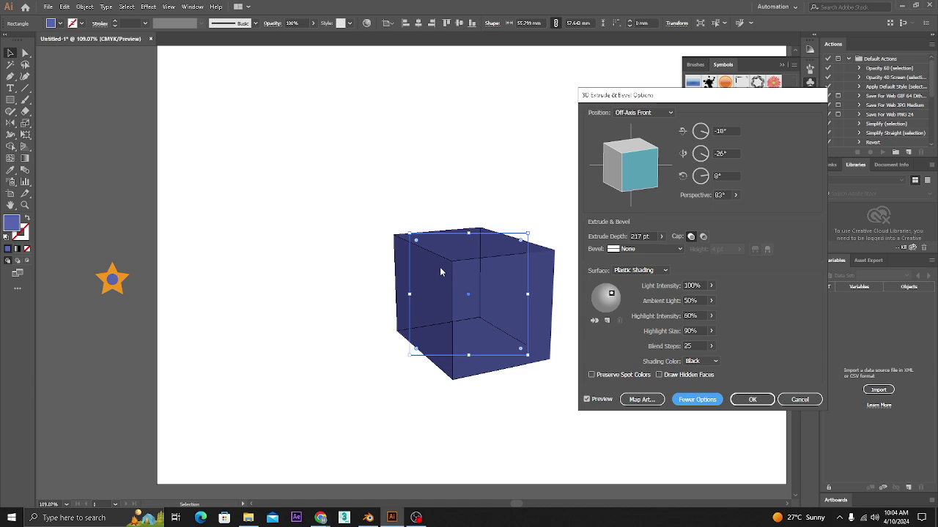
drag(613, 296, 593, 293)
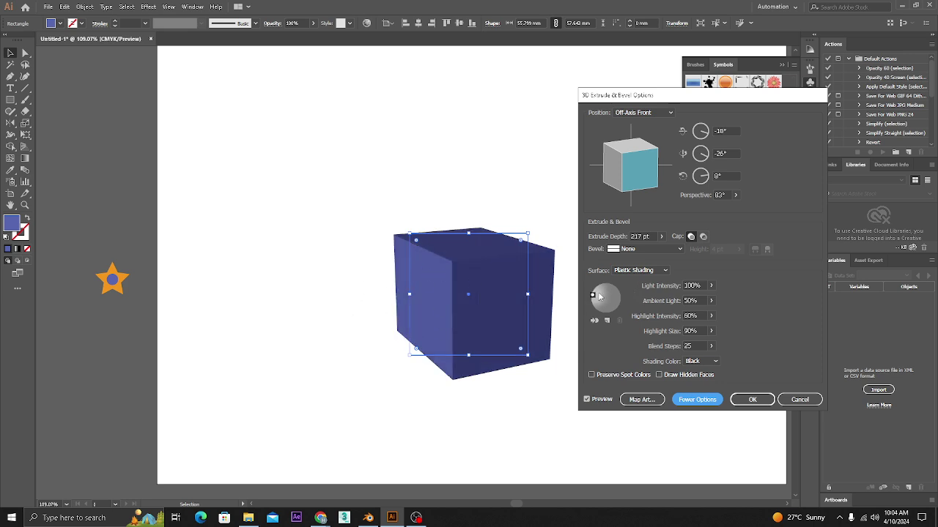
drag(593, 296, 594, 306)
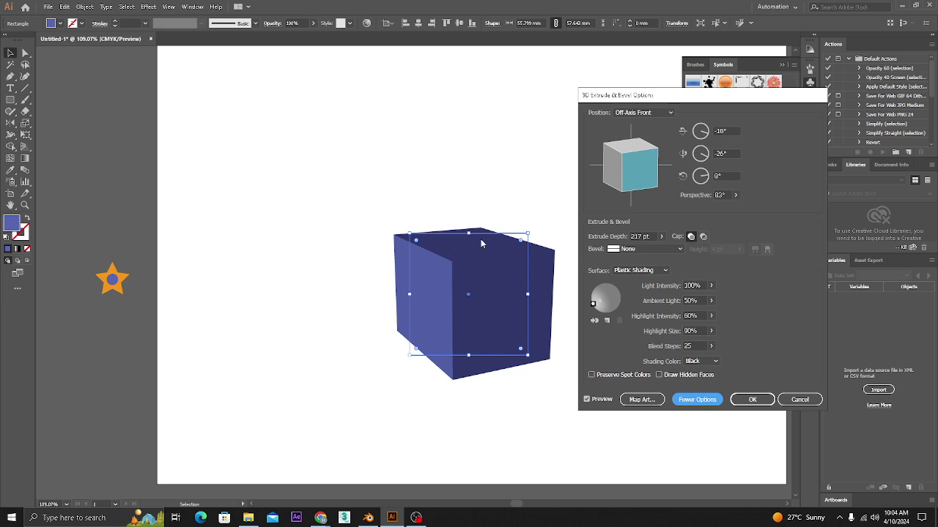
drag(594, 304, 595, 289)
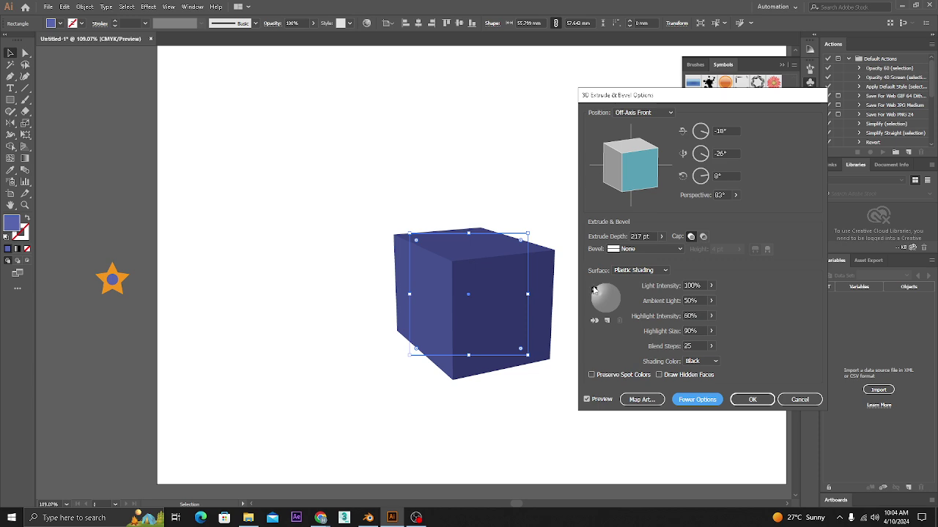
drag(594, 288, 597, 290)
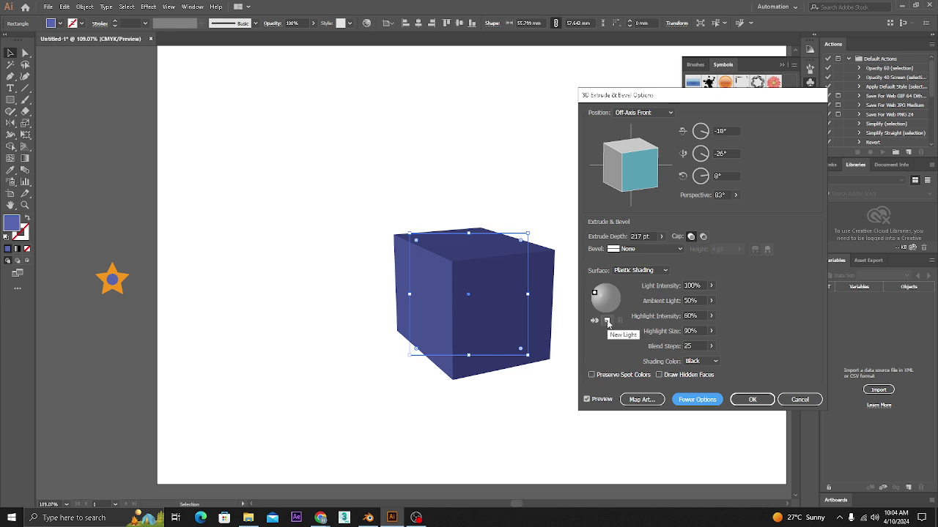
- Add a second light and place it right of centre on the shading sphere
click(607, 322)
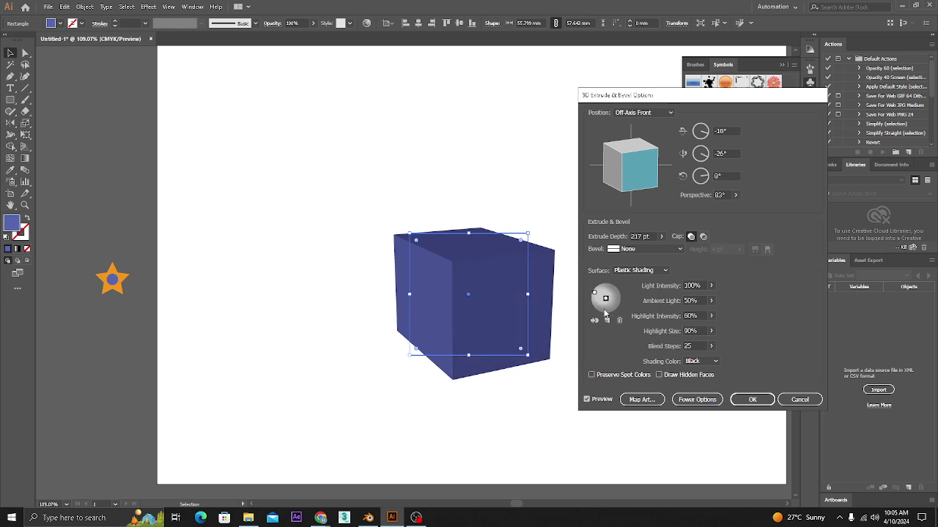
drag(608, 303, 615, 303)
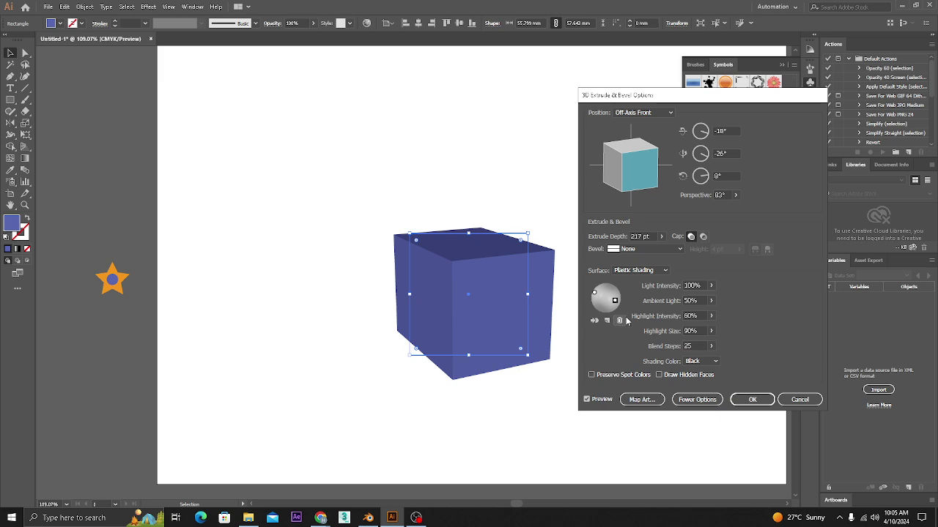
click(594, 294)
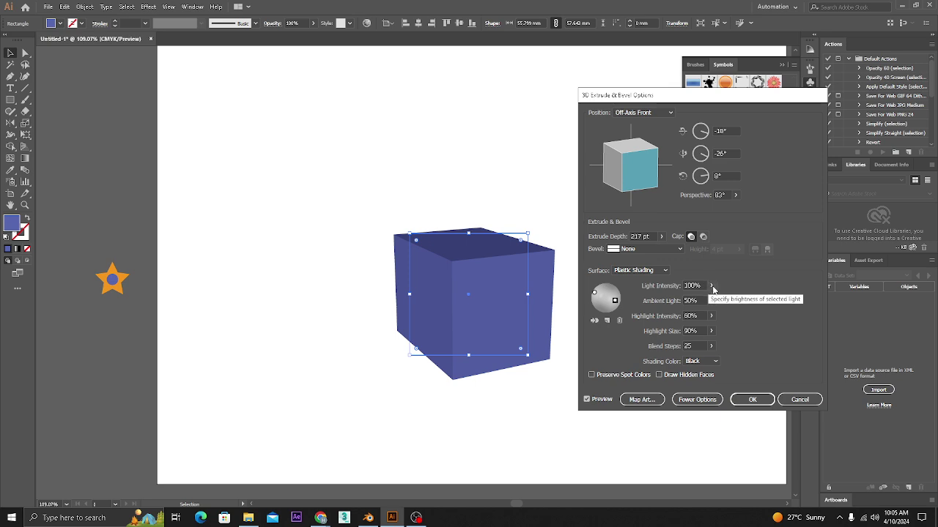
- Set the second light's intensity to 45%
click(709, 300)
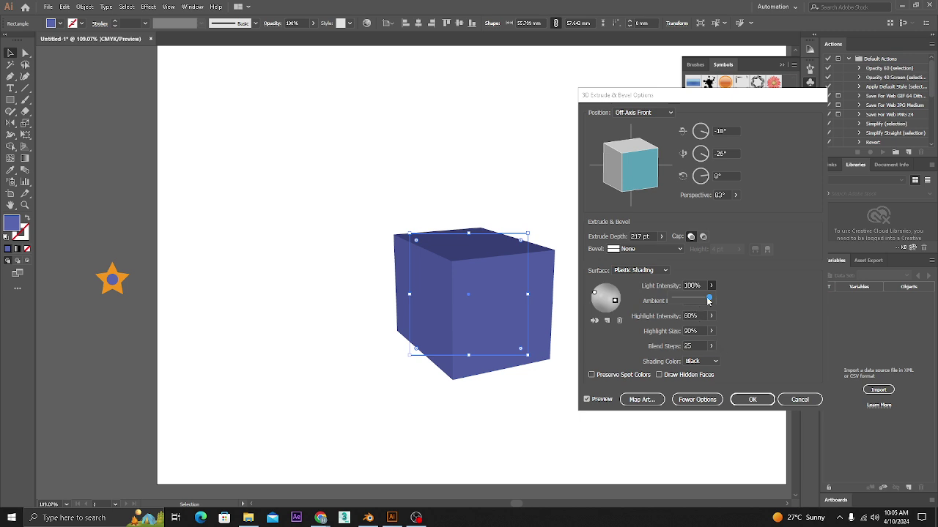
drag(711, 300, 690, 302)
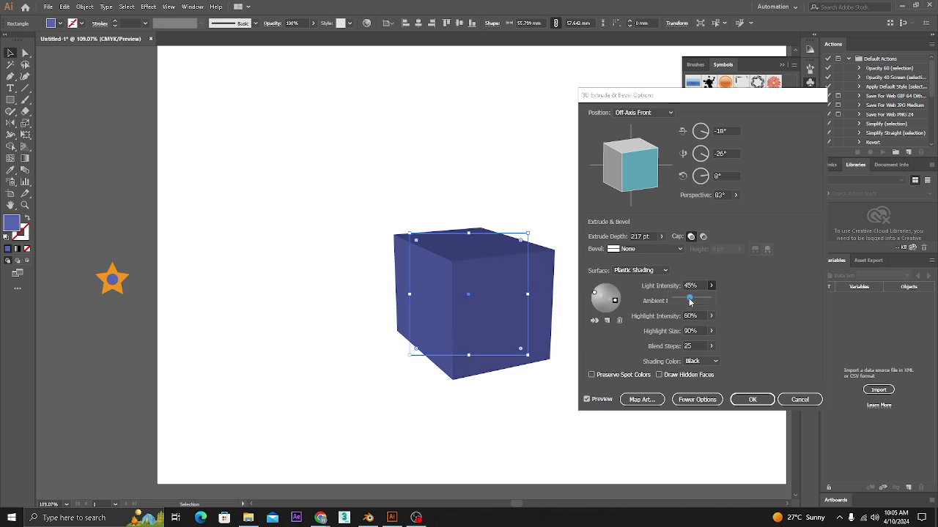
click(809, 366)
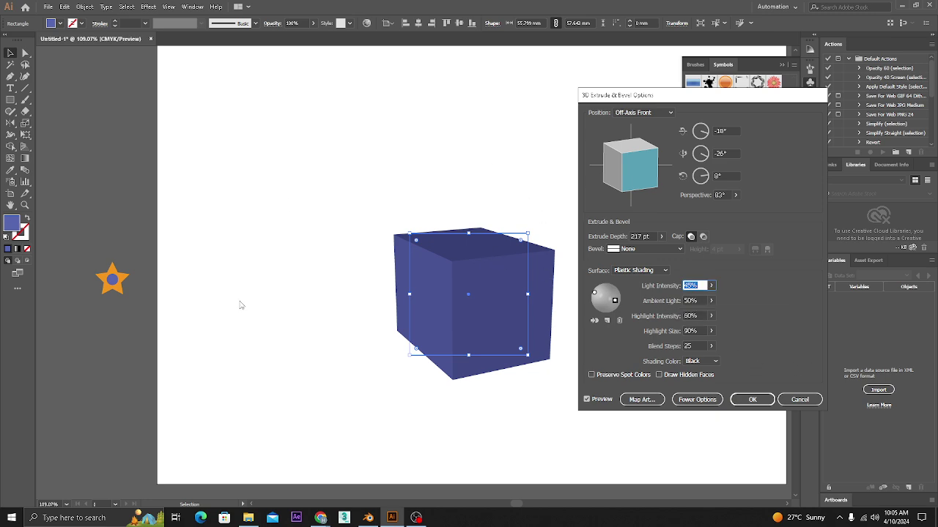
- Try the box's ambient light at 100% and at 0%
drag(677, 104, 706, 104)
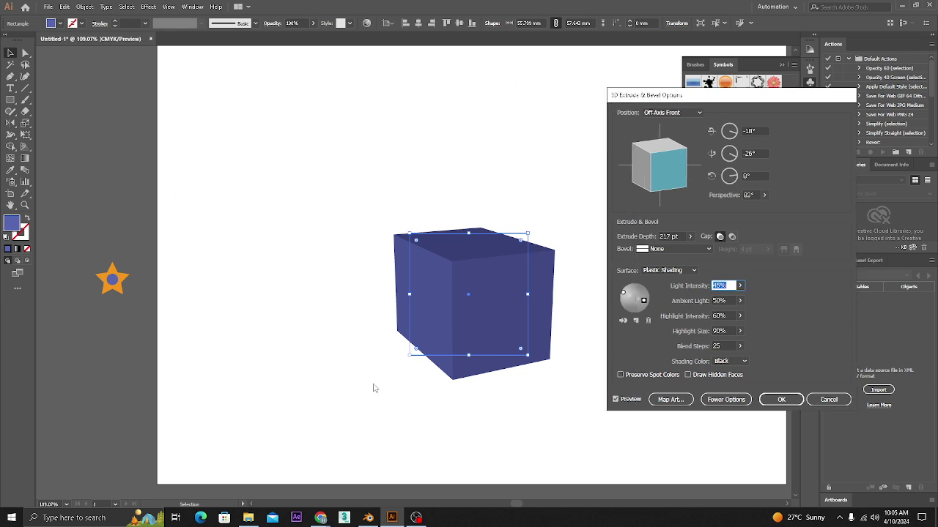
click(740, 300)
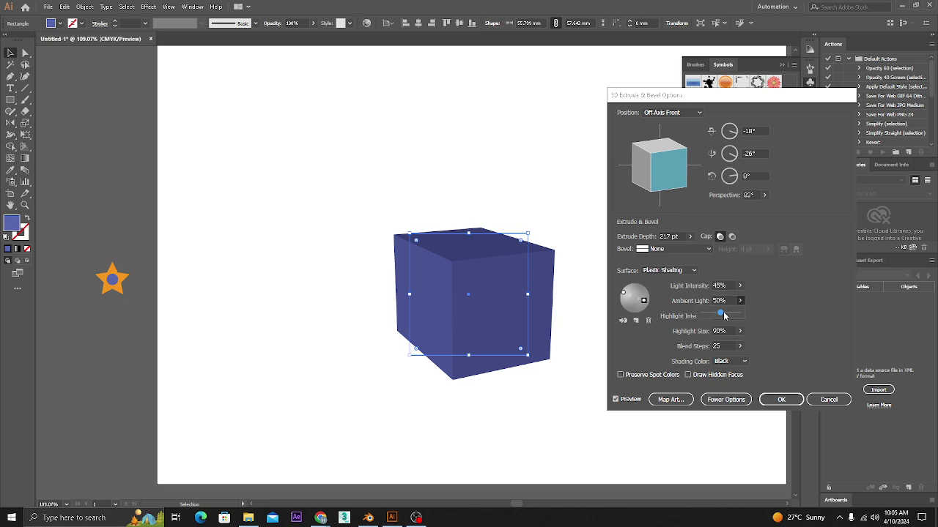
drag(722, 315, 748, 315)
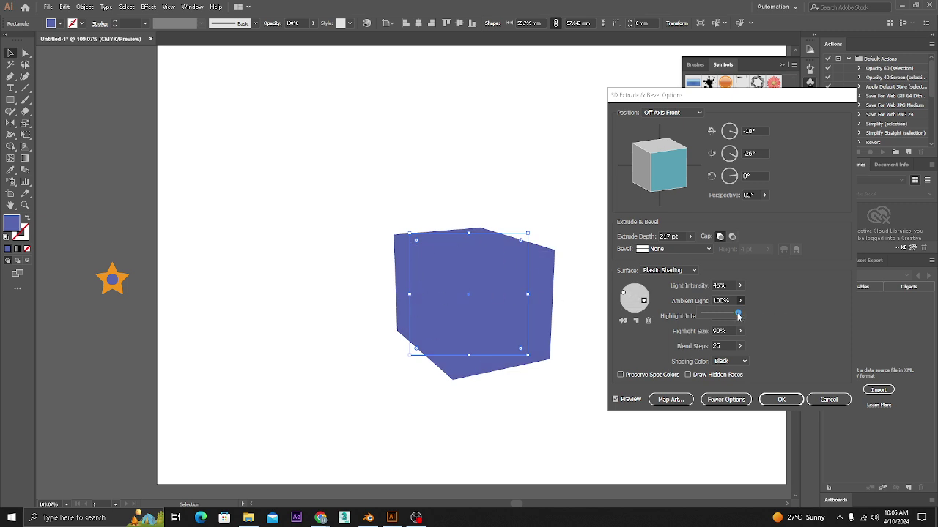
drag(738, 314, 675, 325)
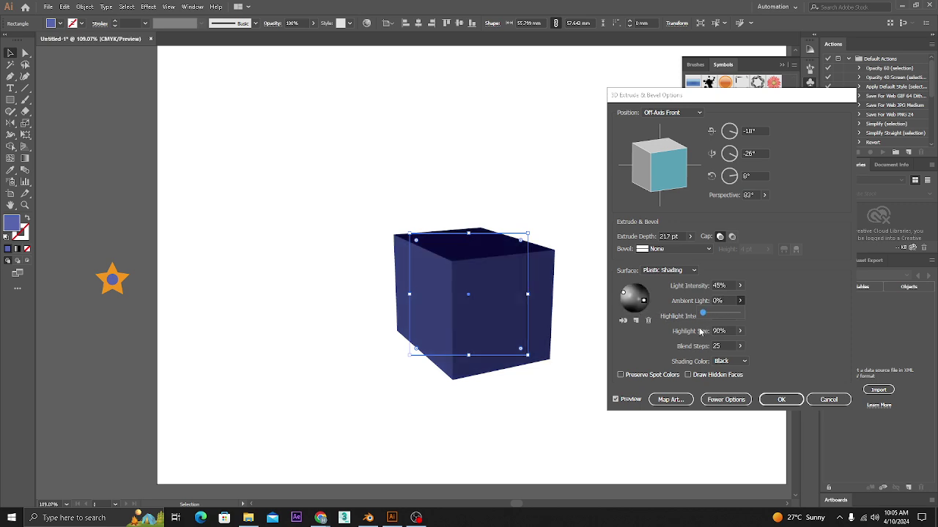
click(810, 320)
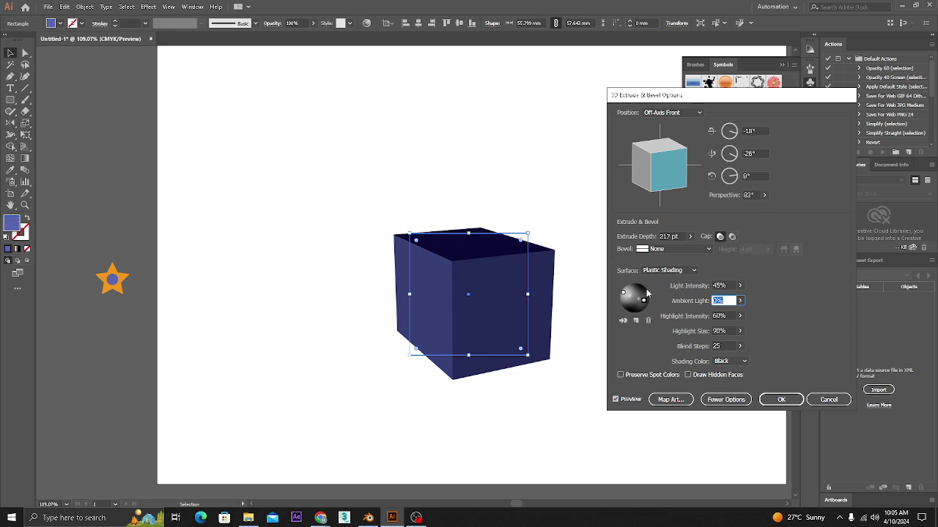
- Set the ambient light of the extruded box to 50%
drag(744, 100, 760, 85)
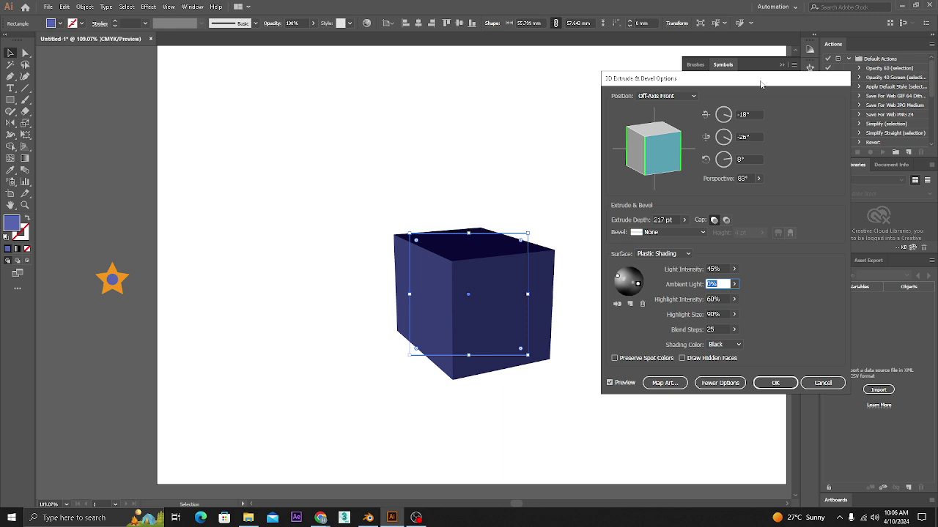
drag(761, 85, 777, 87)
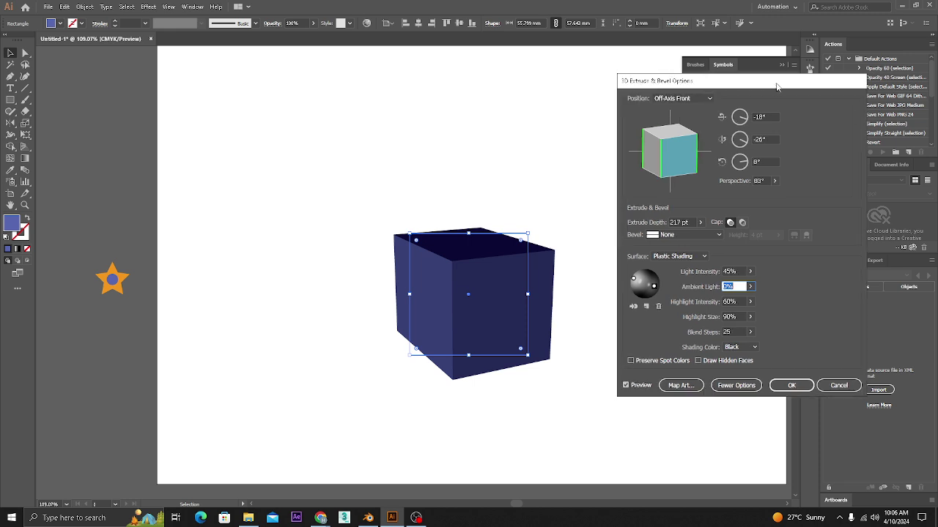
click(749, 287)
drag(716, 301, 716, 288)
click(578, 293)
click(749, 287)
click(729, 286)
text(50)
key(Tab)
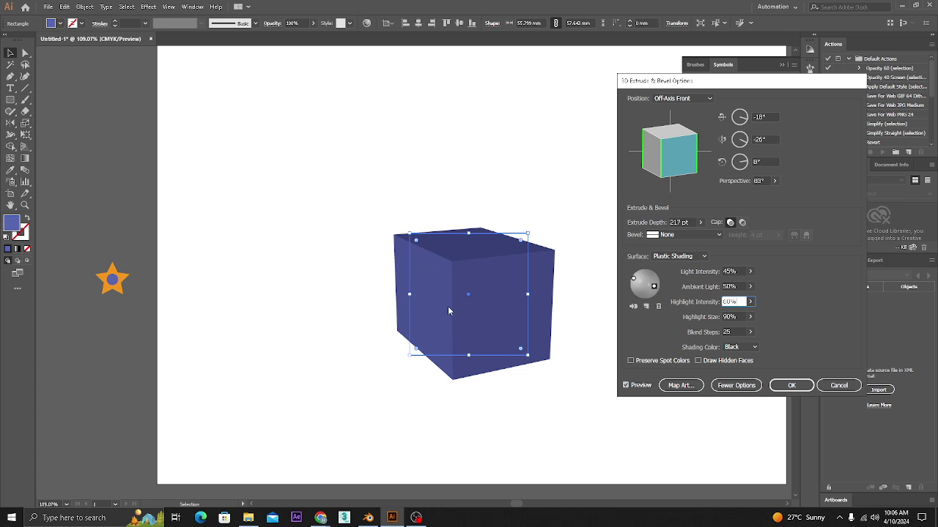
- Try the Cove and Rolling bevel shapes on the extruded box while keeping Plastic Shading
mouse_move(750, 316)
mouse_down()
mouse_move(736, 316)
mouse_move(791, 318)
mouse_move(699, 319)
mouse_move(735, 316)
mouse_up()
click(699, 236)
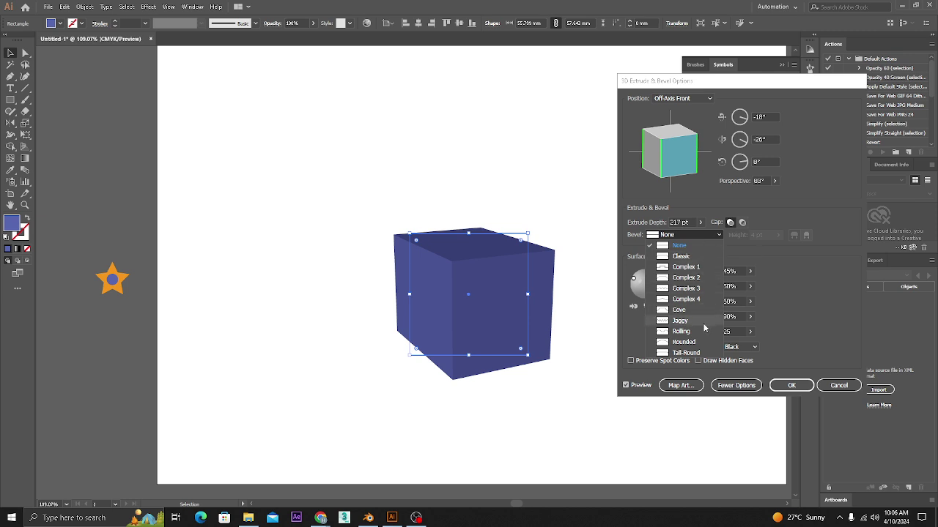
click(681, 310)
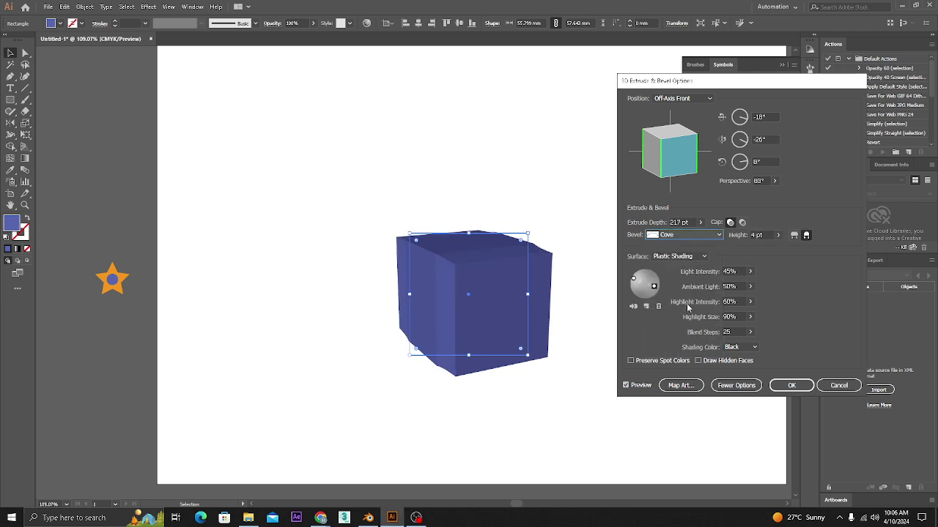
click(701, 236)
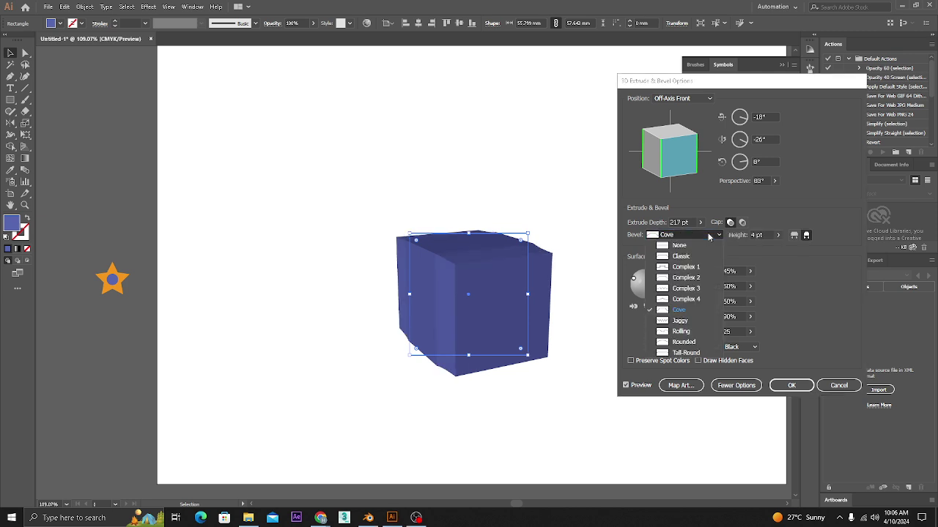
click(689, 335)
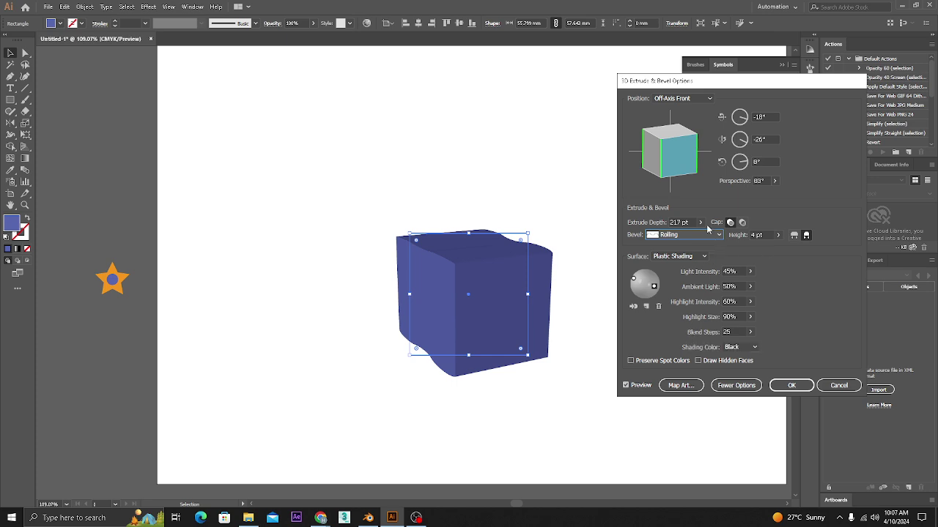
click(680, 256)
click(679, 300)
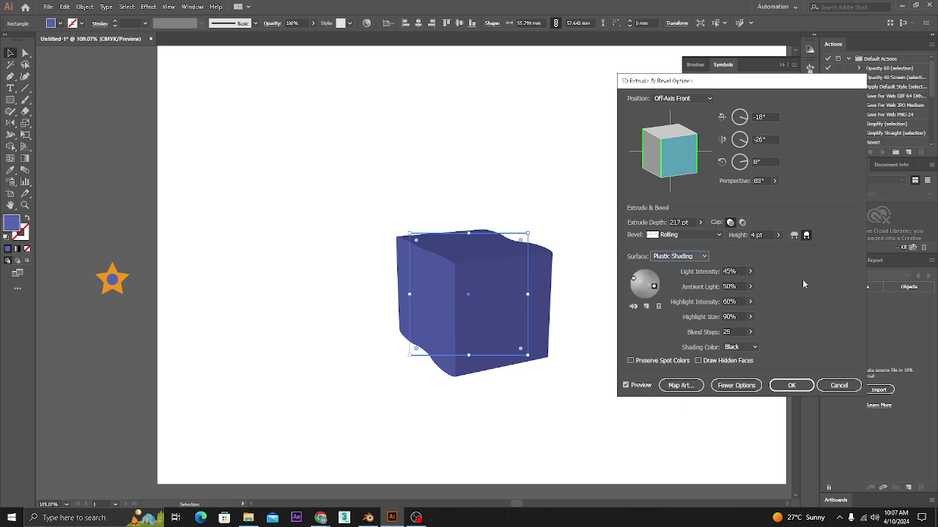
- Set the box's extrude depth to 161 pt and keep its surface on Plastic Shading
click(777, 234)
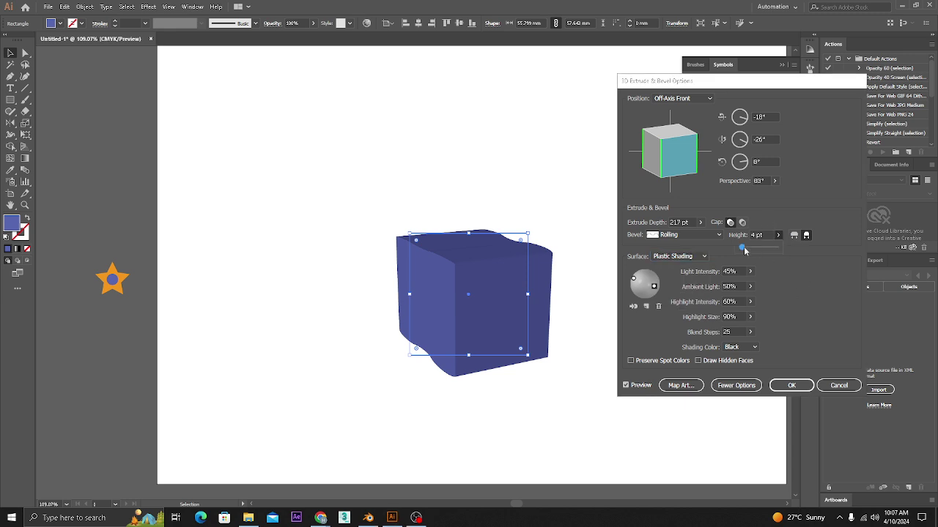
click(699, 222)
drag(687, 237, 666, 235)
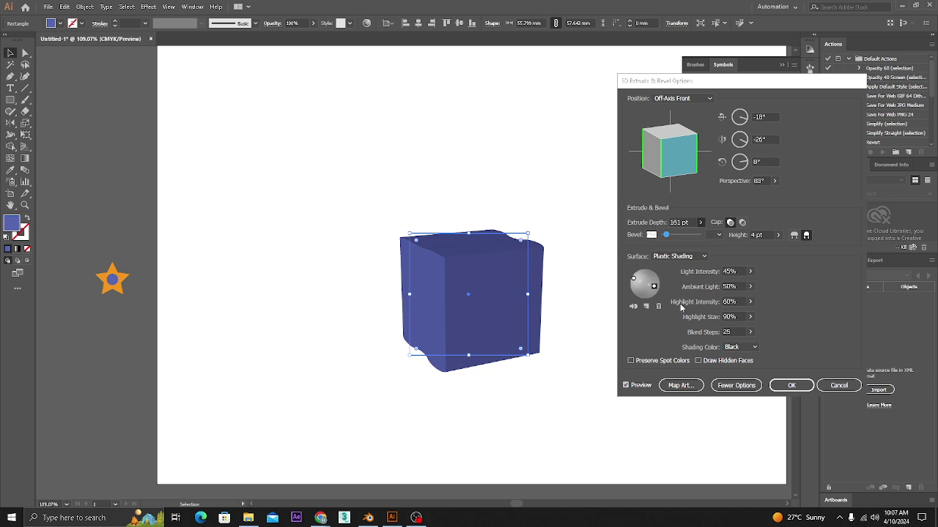
click(702, 256)
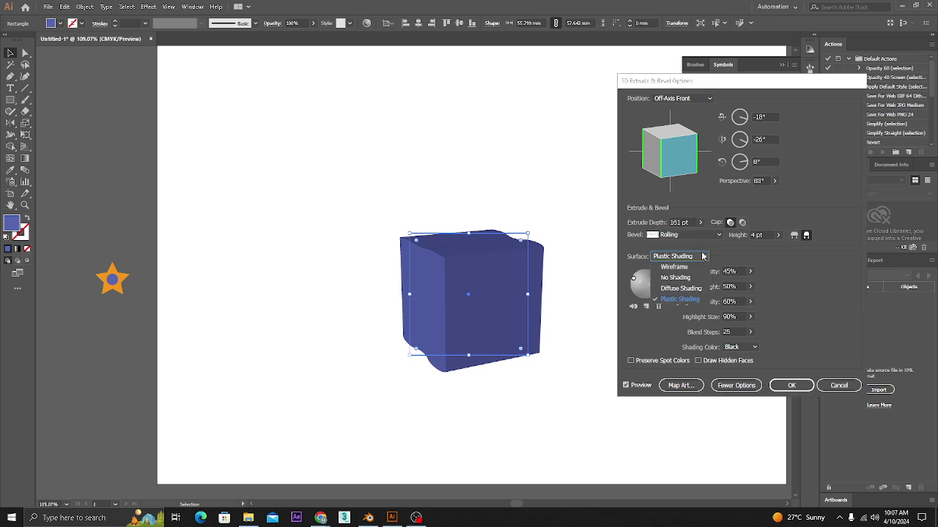
click(691, 301)
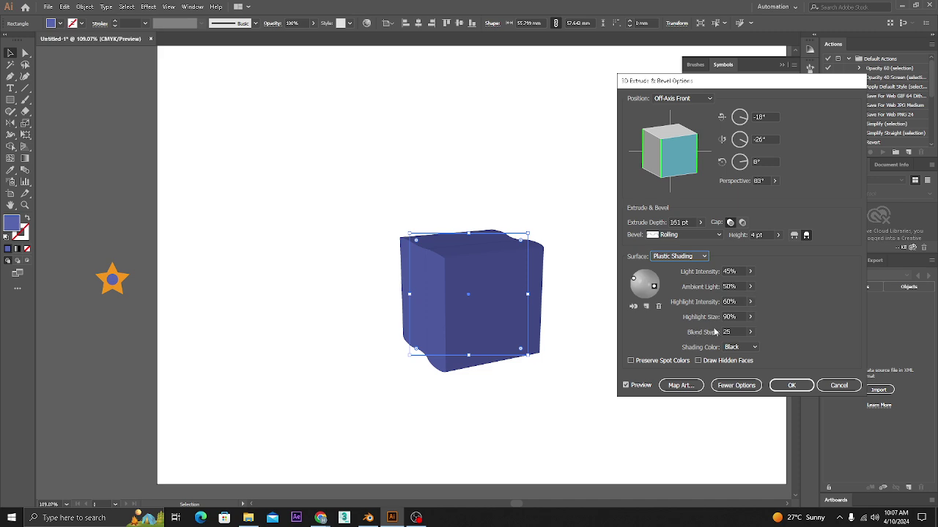
- Keep the highlight size at 90% and set the blend steps to 39
mouse_move(750, 319)
mouse_down()
mouse_move(747, 328)
mouse_move(722, 331)
mouse_move(748, 334)
mouse_up()
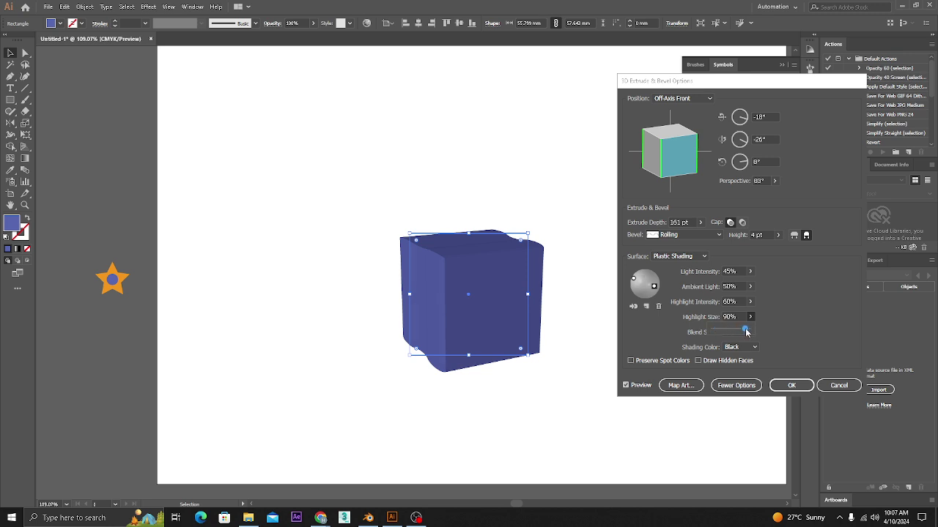
click(793, 324)
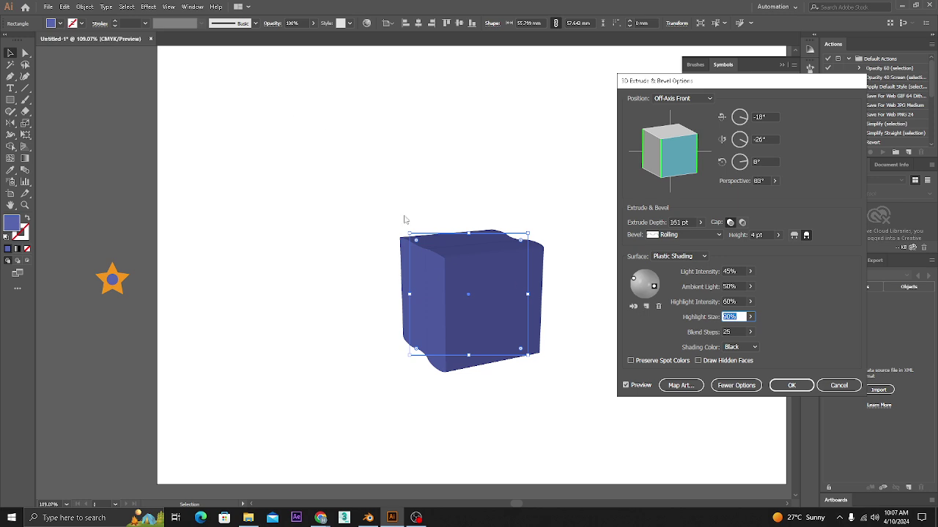
click(750, 332)
mouse_move(718, 347)
mouse_down()
mouse_move(710, 347)
mouse_move(720, 347)
mouse_up()
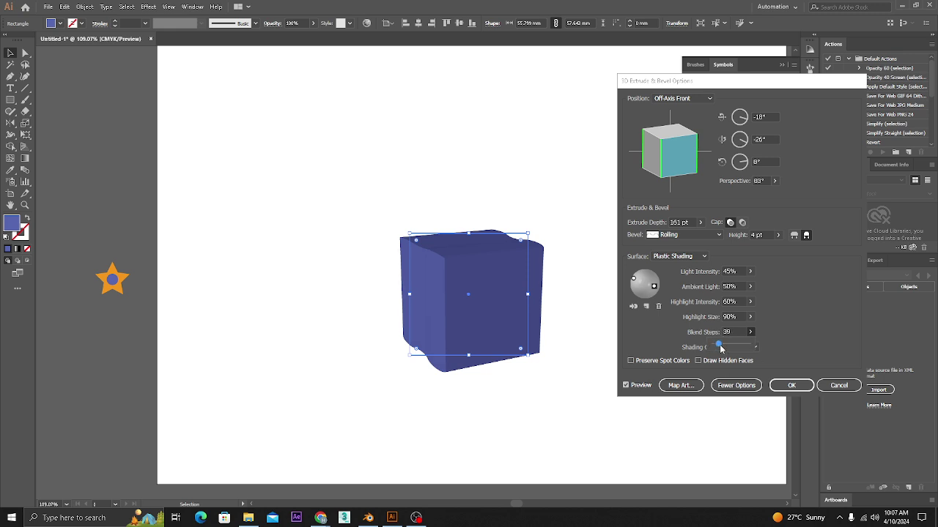
- Set the box's extrude depth to 583 pt and its bevel to None
click(700, 223)
drag(675, 235, 673, 235)
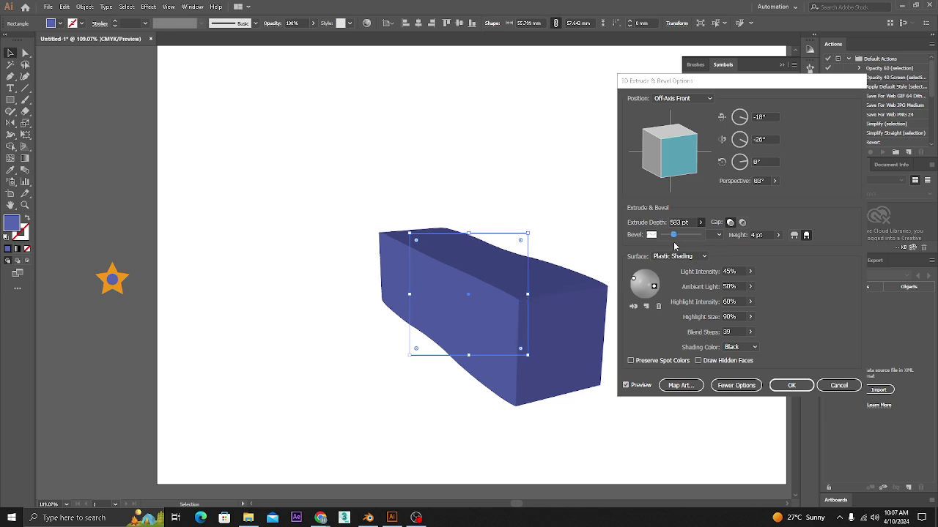
click(700, 261)
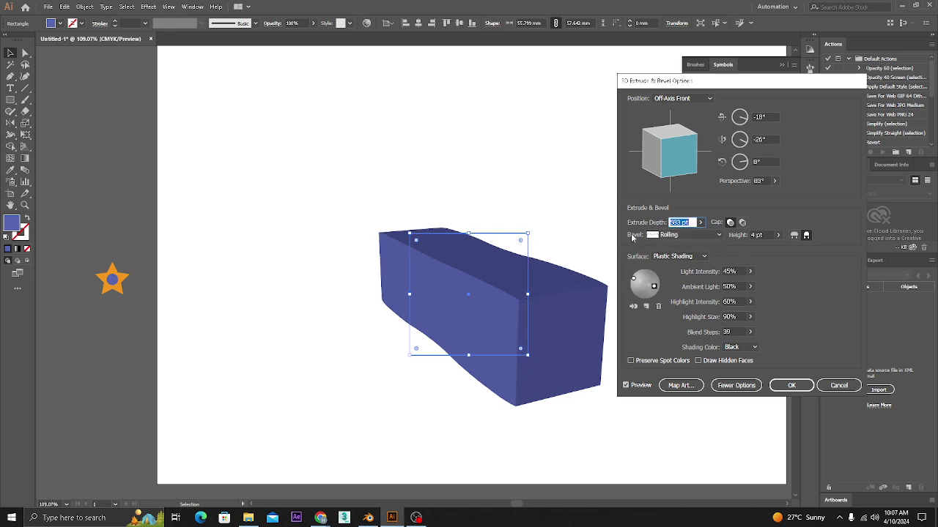
click(704, 236)
click(663, 246)
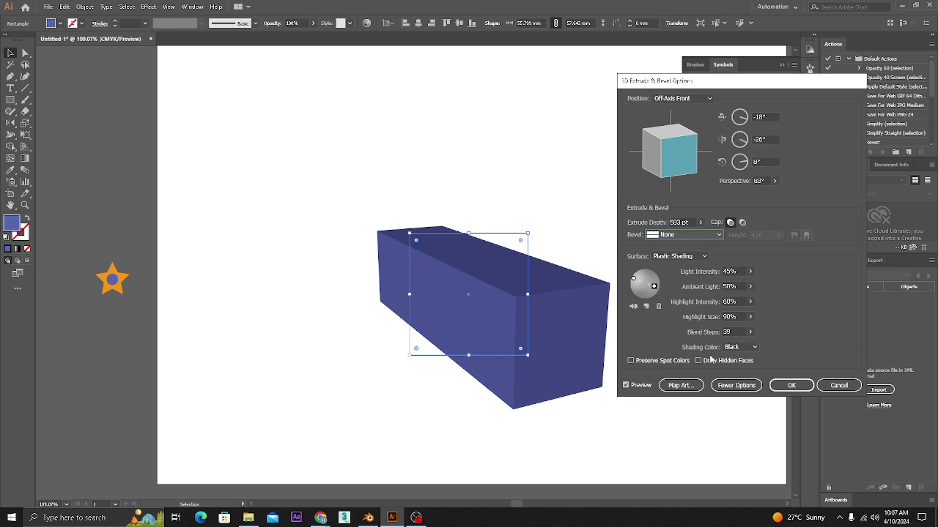
- Try 0 blend steps for the box's shading and settle on 11
click(750, 331)
drag(722, 348, 701, 348)
click(750, 332)
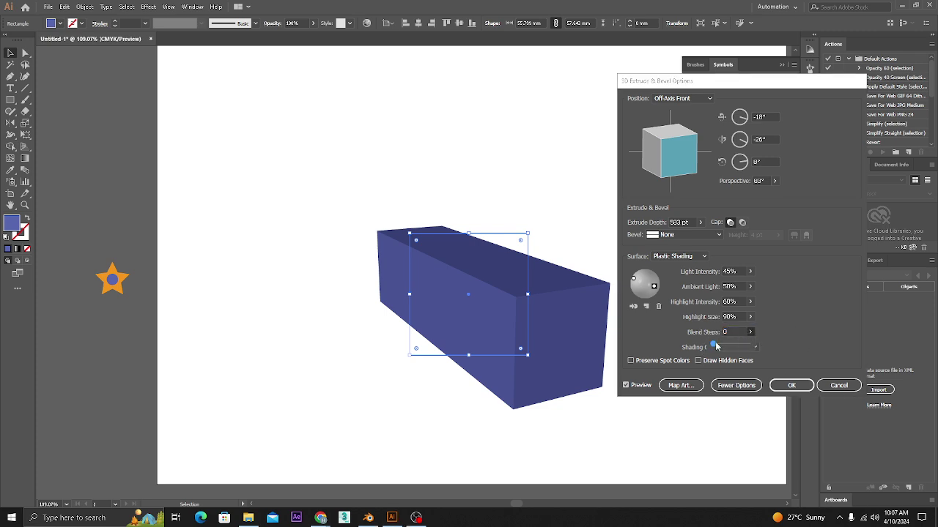
click(764, 355)
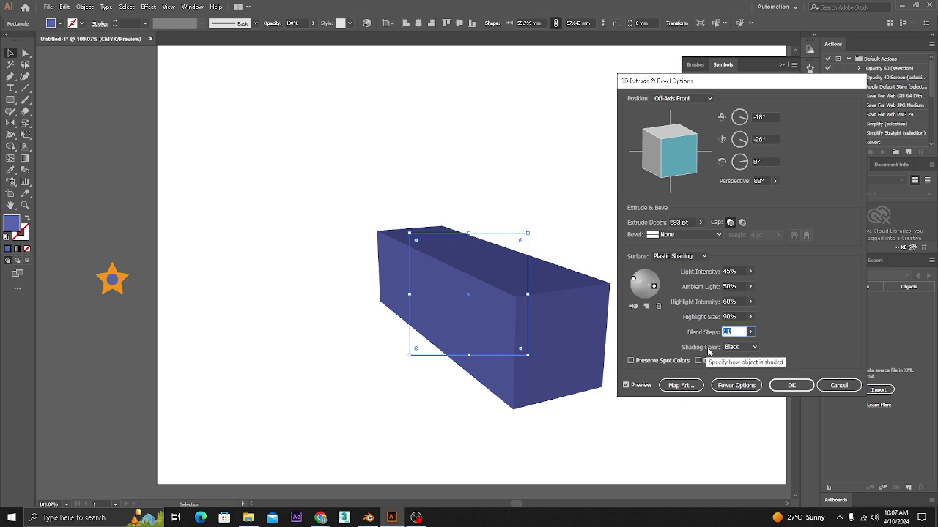
- Try a custom red shading color on the box, leave the red as it is, and return the shading color to Black
click(751, 348)
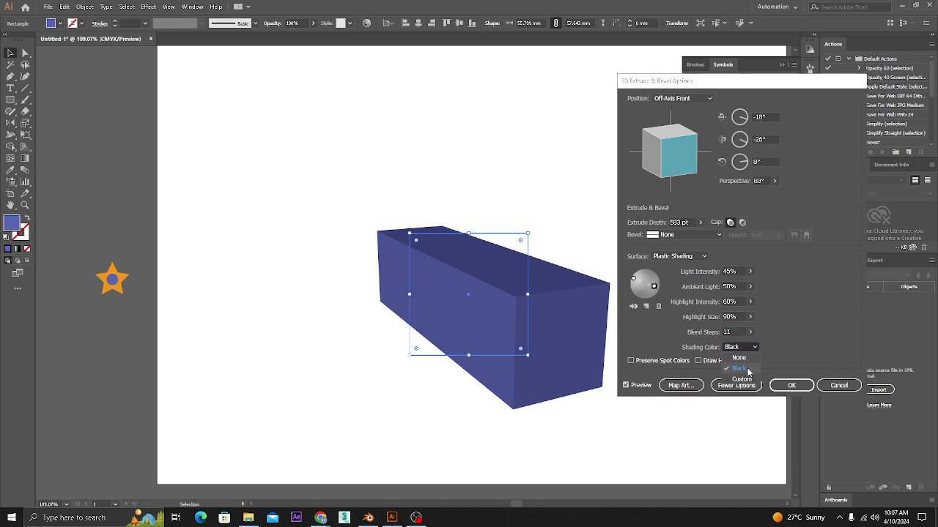
click(741, 379)
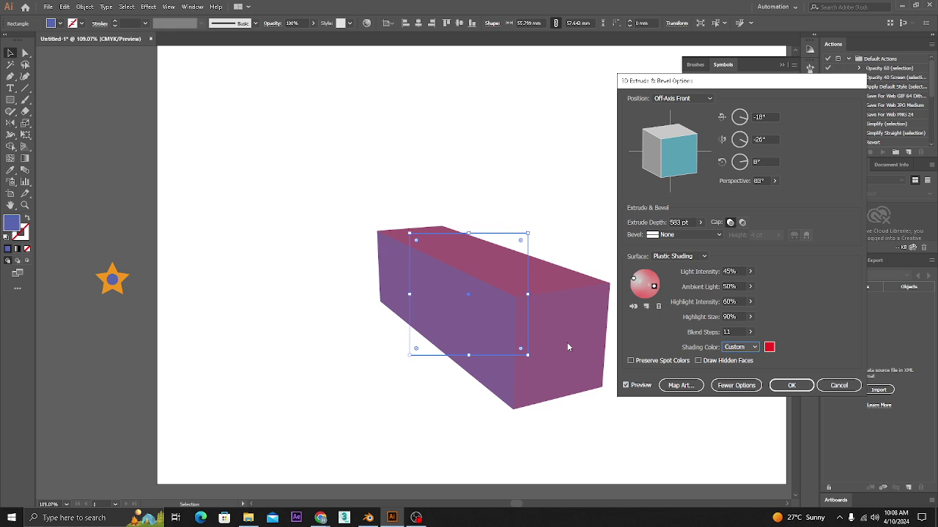
click(769, 347)
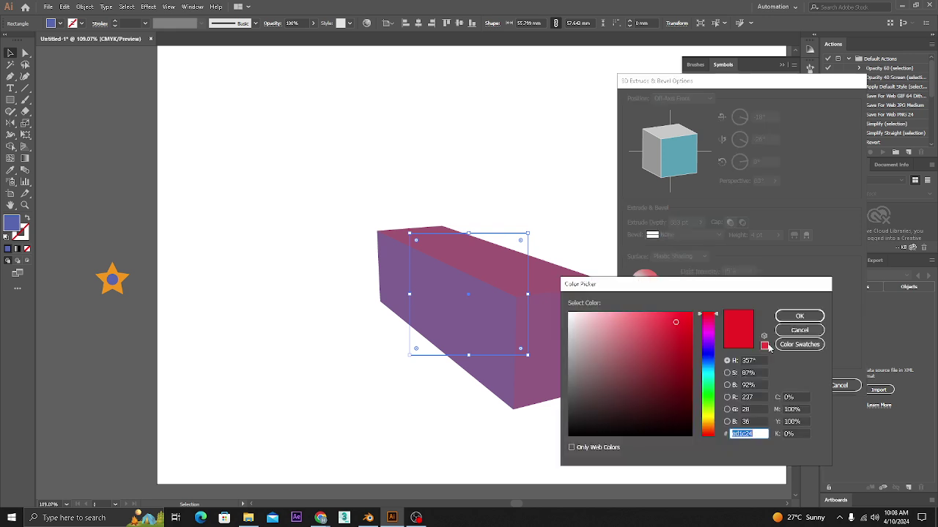
click(799, 331)
click(741, 347)
click(738, 368)
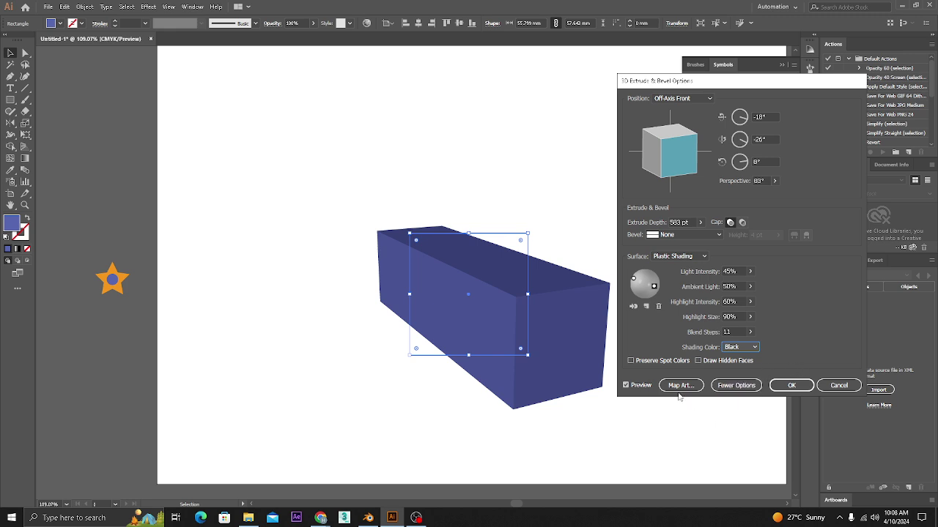
- Set the extrude depth of the box to 222 pt
click(701, 222)
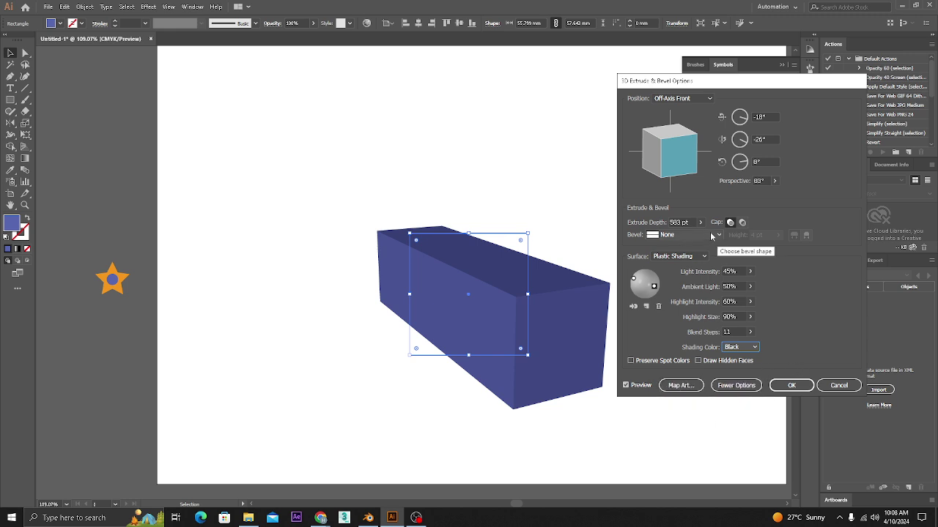
drag(705, 235, 668, 235)
click(655, 289)
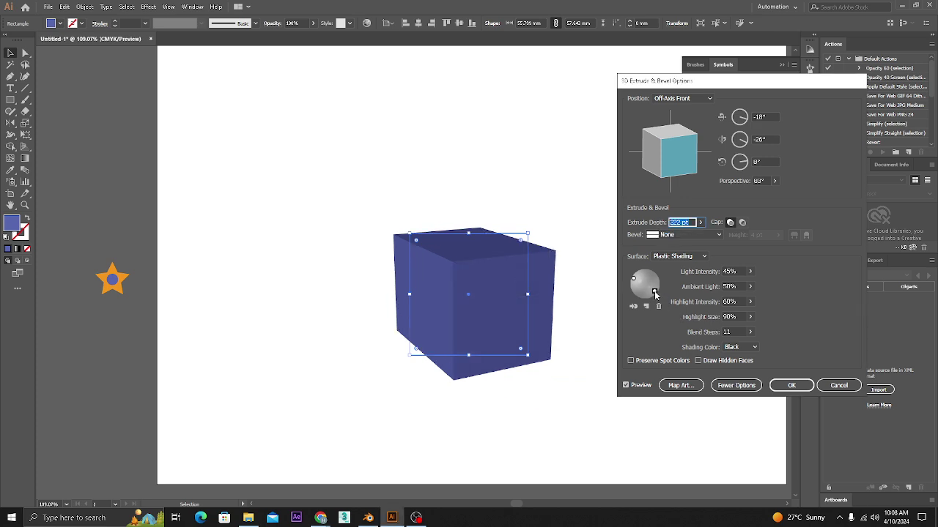
- Nudge the second light on the shading sphere and add a third light at the sphere's top edge
drag(656, 290, 653, 289)
click(646, 306)
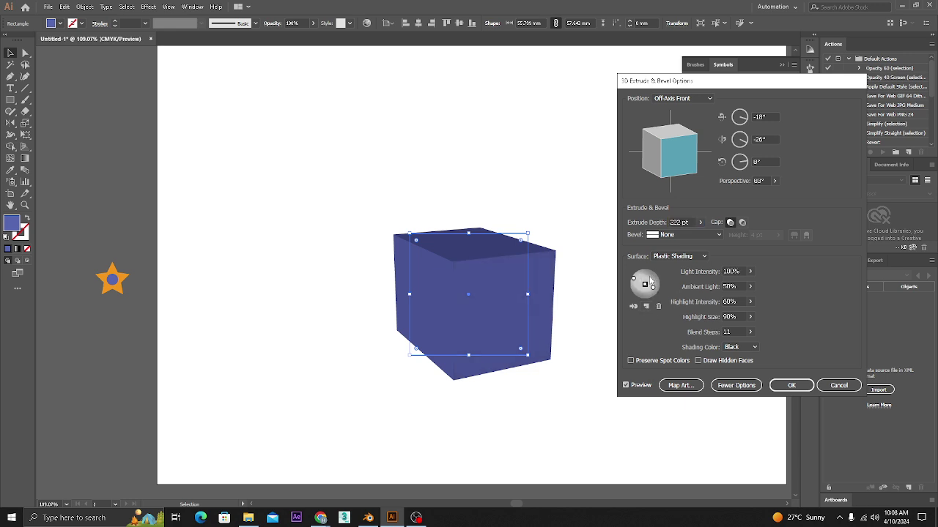
drag(645, 284, 646, 271)
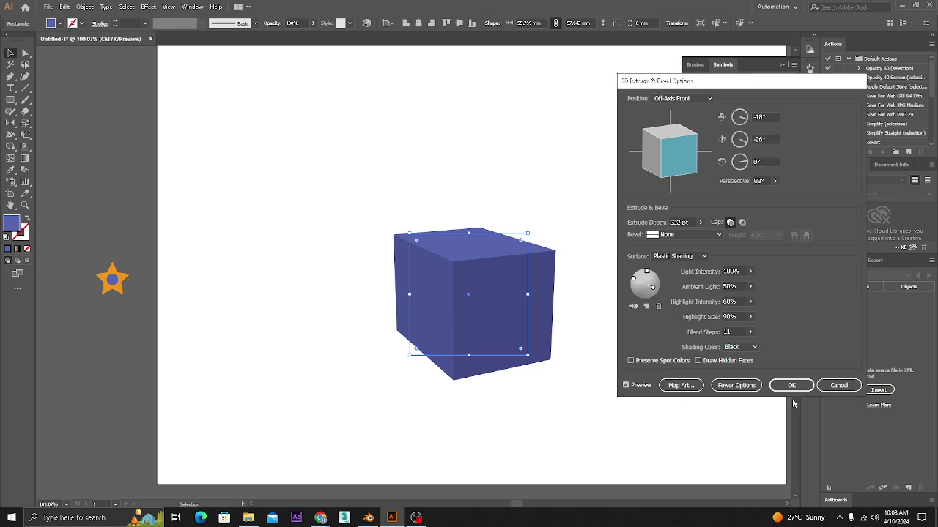
- Open the Map Art settings for the box and move the dialog clear of the artwork
click(681, 386)
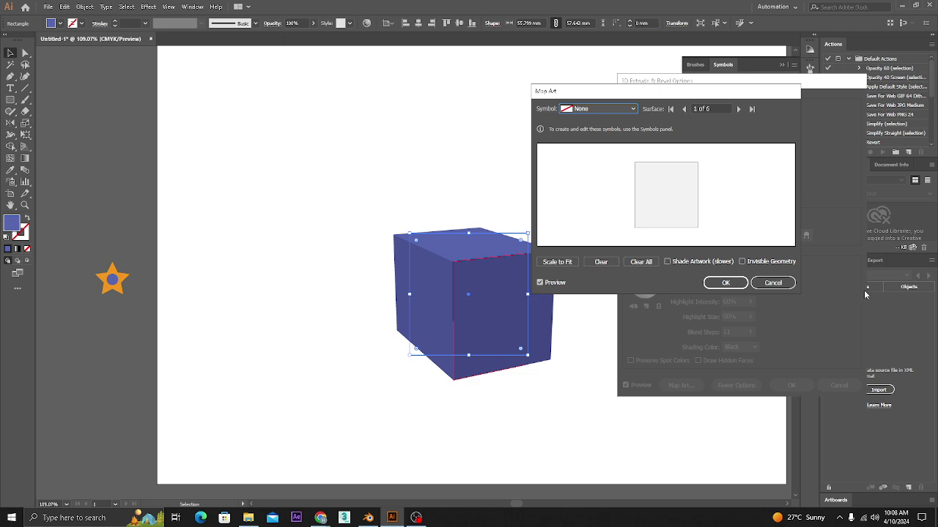
drag(721, 93, 750, 164)
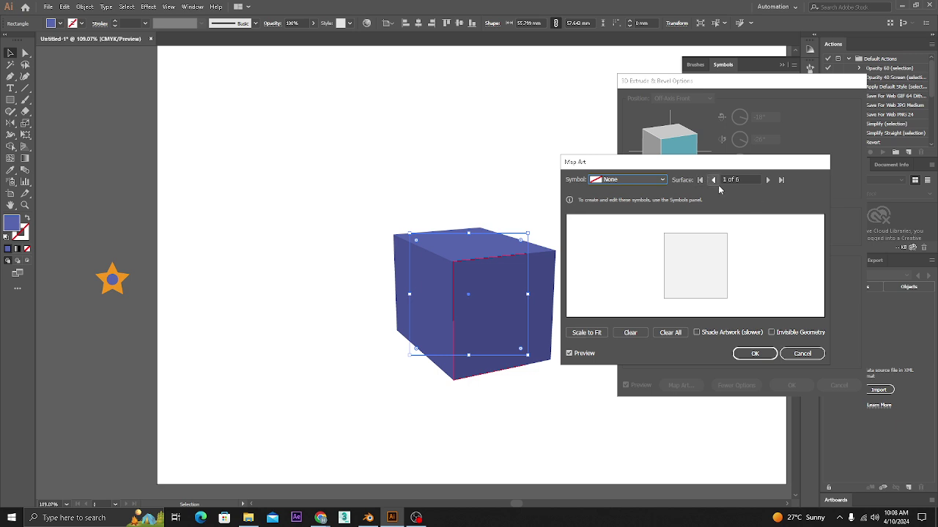
click(730, 179)
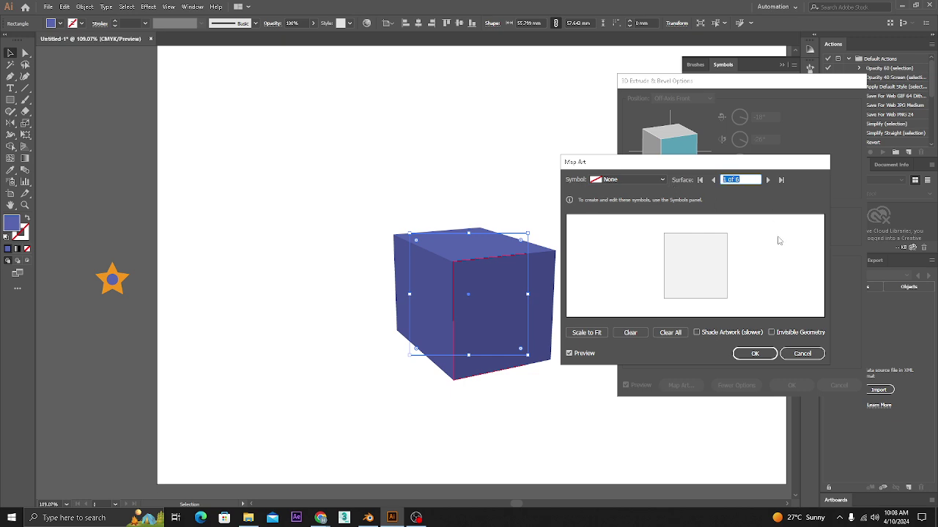
drag(728, 161, 772, 156)
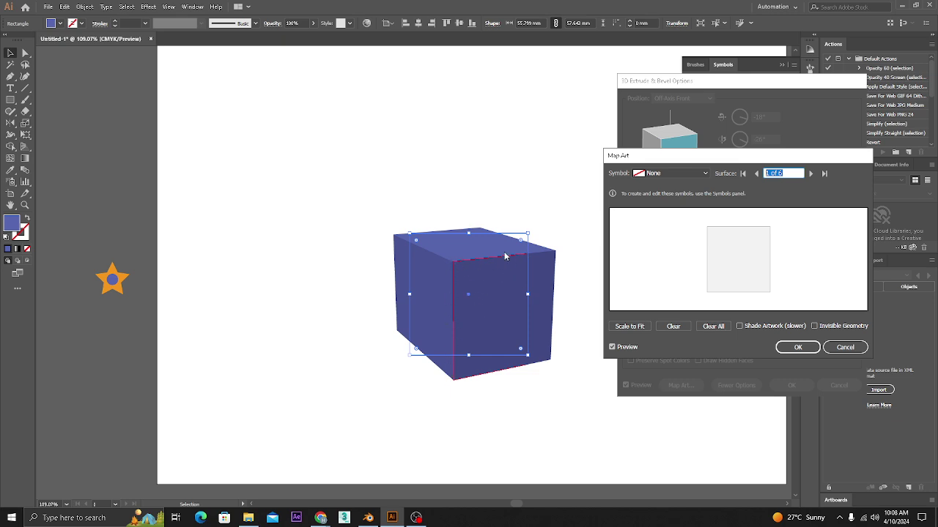
- Go through the box's six mappable surfaces to identify each face, and return to surface 1
click(811, 173)
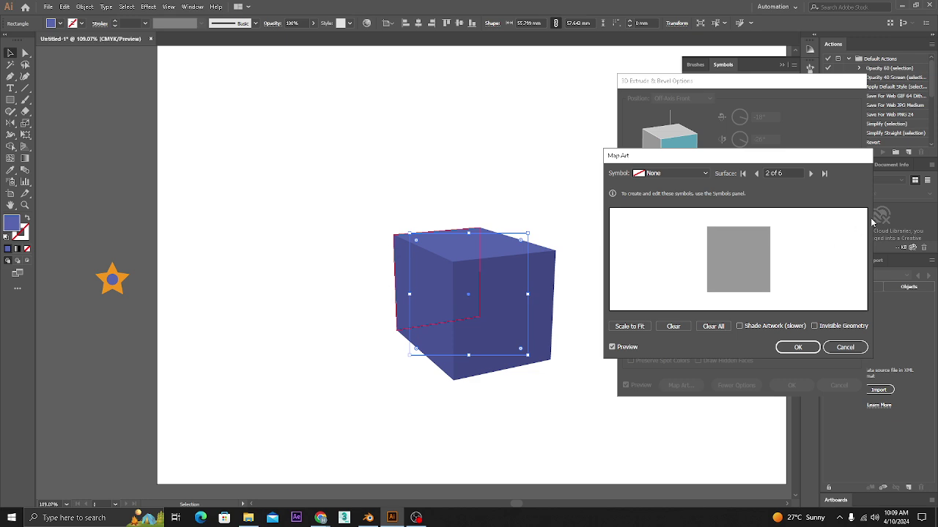
click(810, 174)
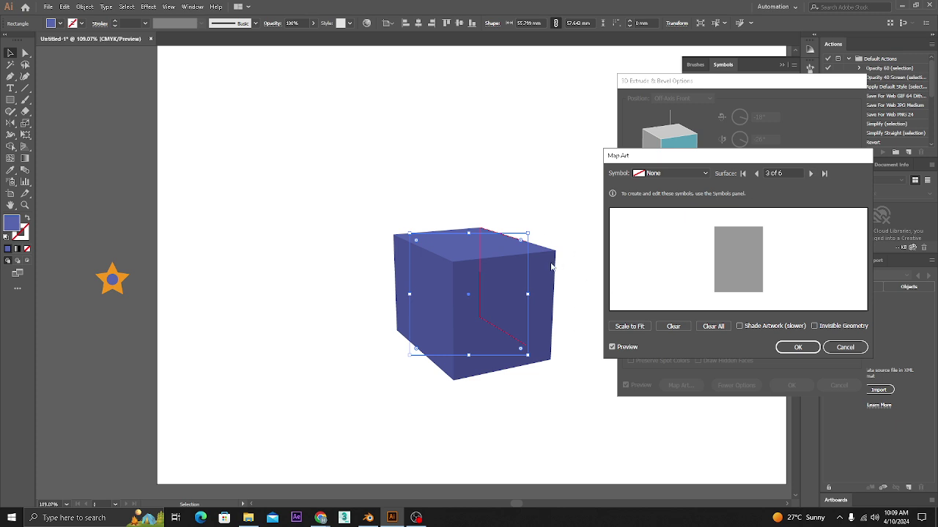
click(813, 173)
click(813, 174)
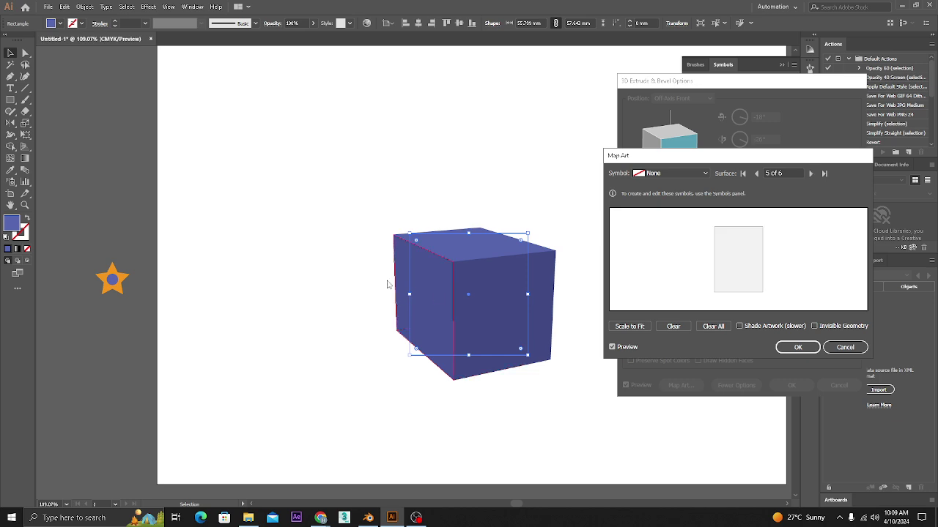
click(811, 174)
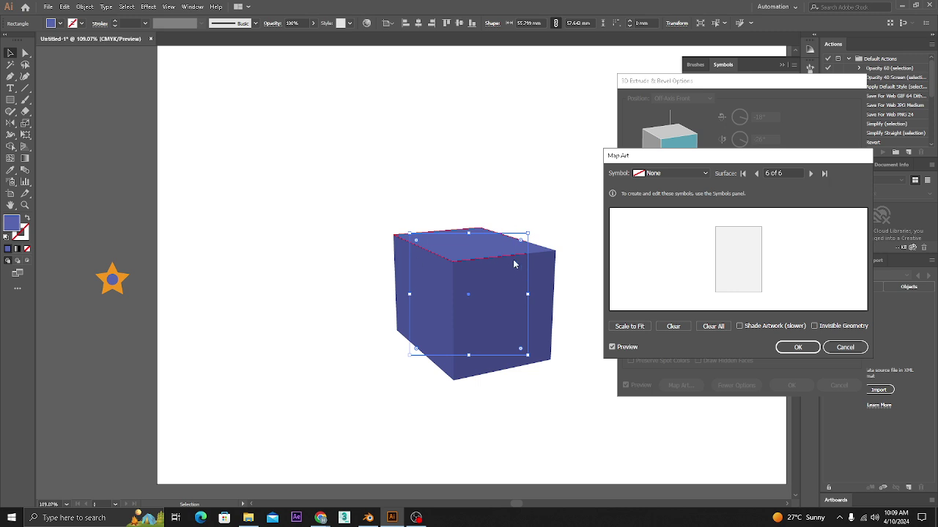
click(757, 174)
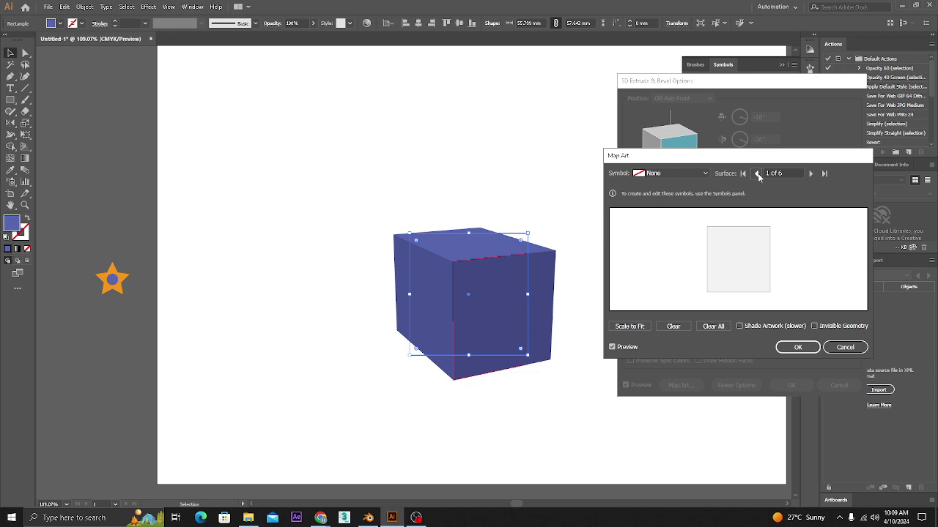
click(757, 174)
click(758, 174)
click(758, 174)
click(758, 174)
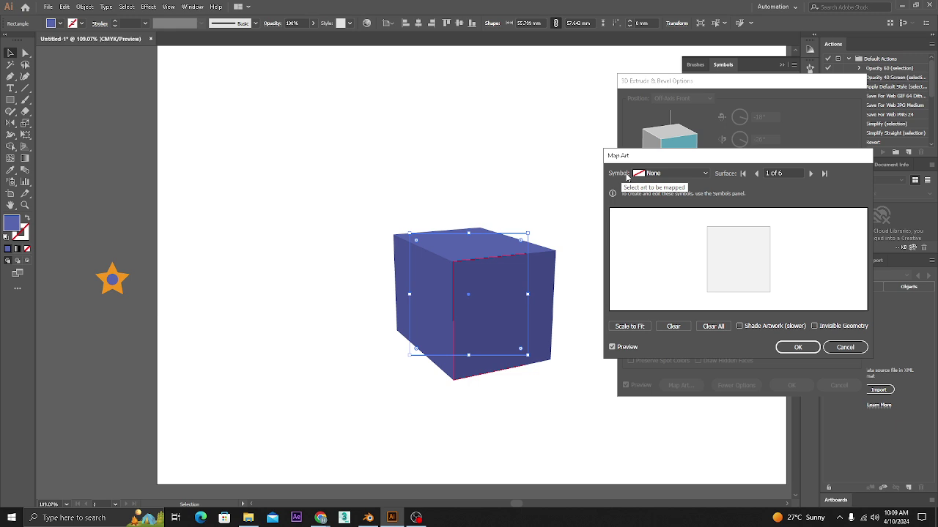
- Map the Star symbol onto surface 1, the box's front face, and accept the mapping
click(797, 347)
drag(749, 81, 745, 214)
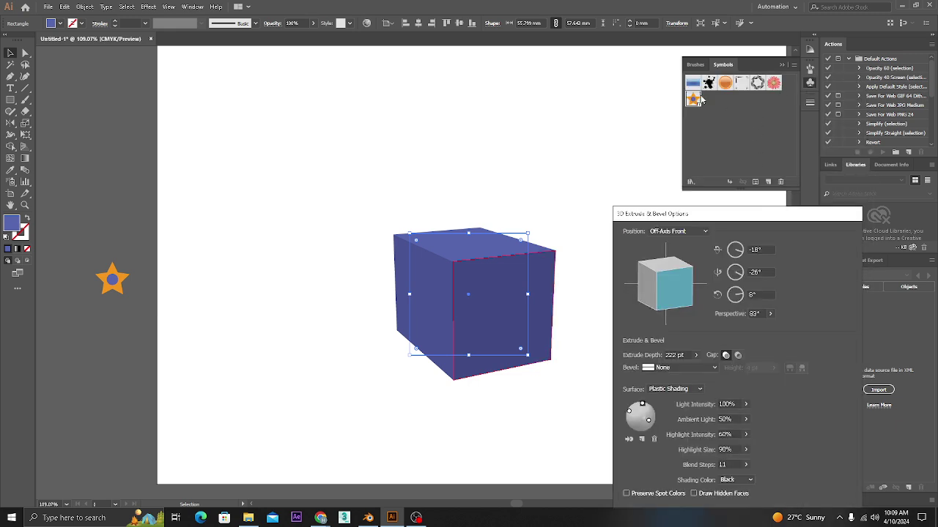
drag(751, 214, 727, 77)
click(656, 382)
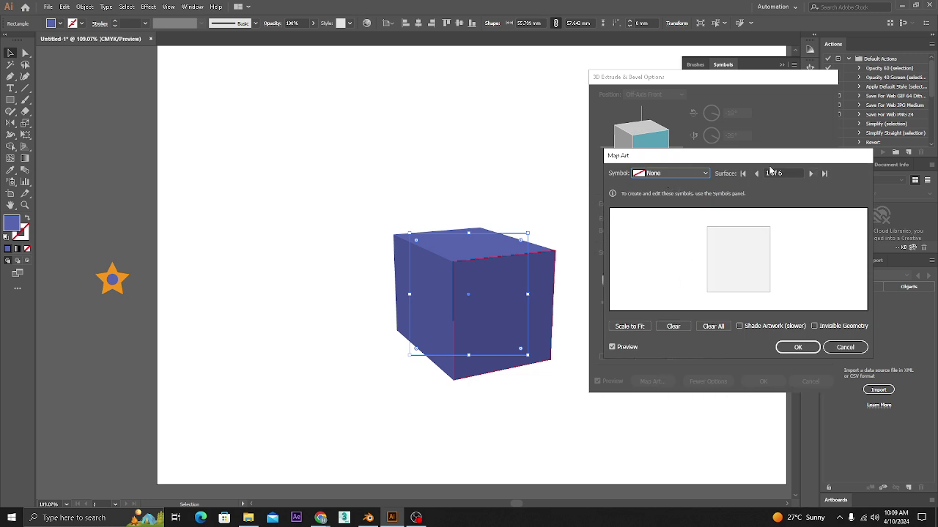
click(668, 174)
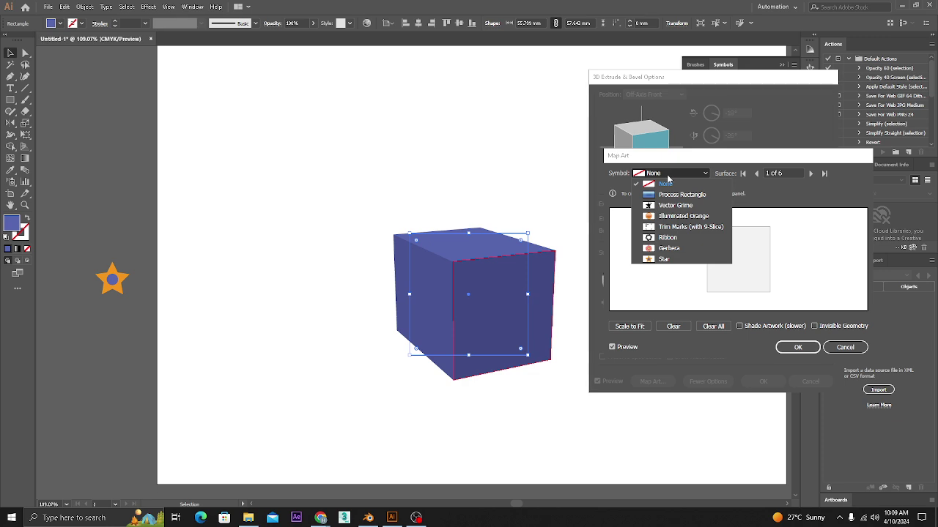
click(670, 260)
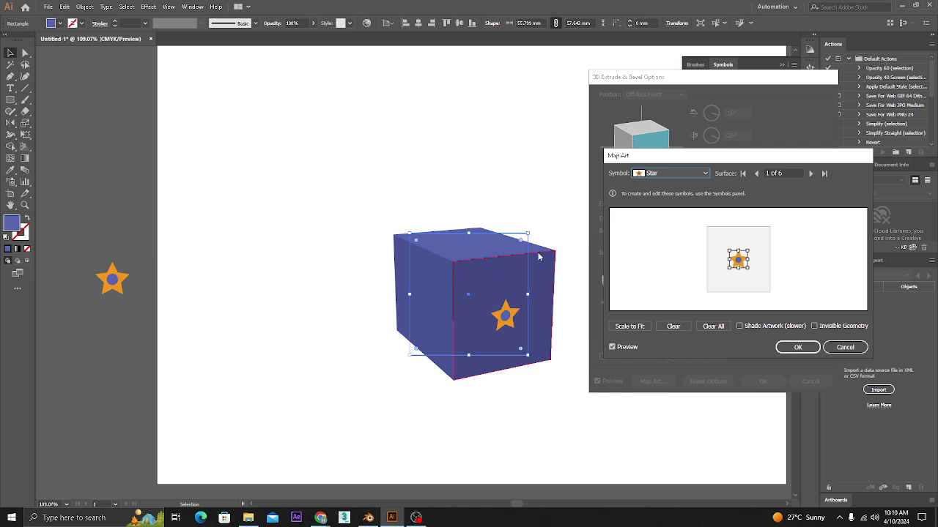
click(798, 347)
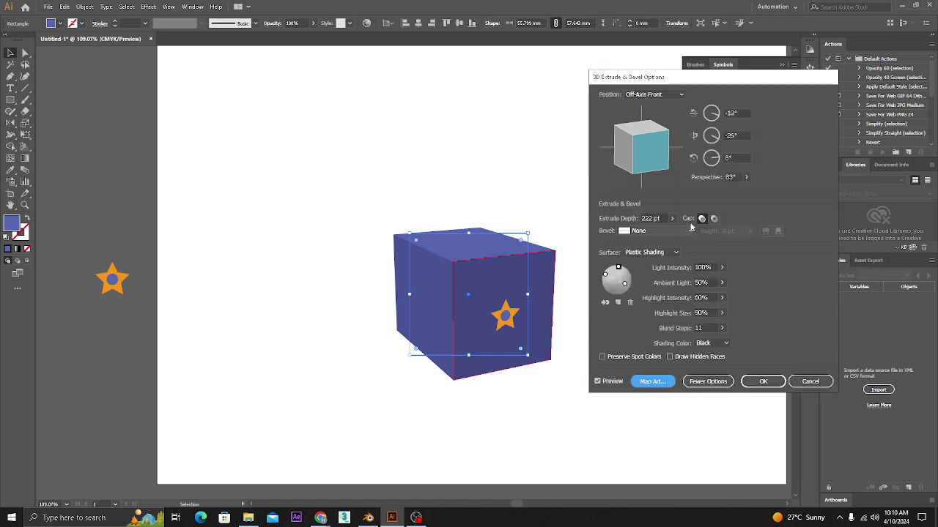
- Set the extrude depth of the box to 805 pt and move the options dialog clear of its front face
click(673, 219)
drag(635, 234, 651, 234)
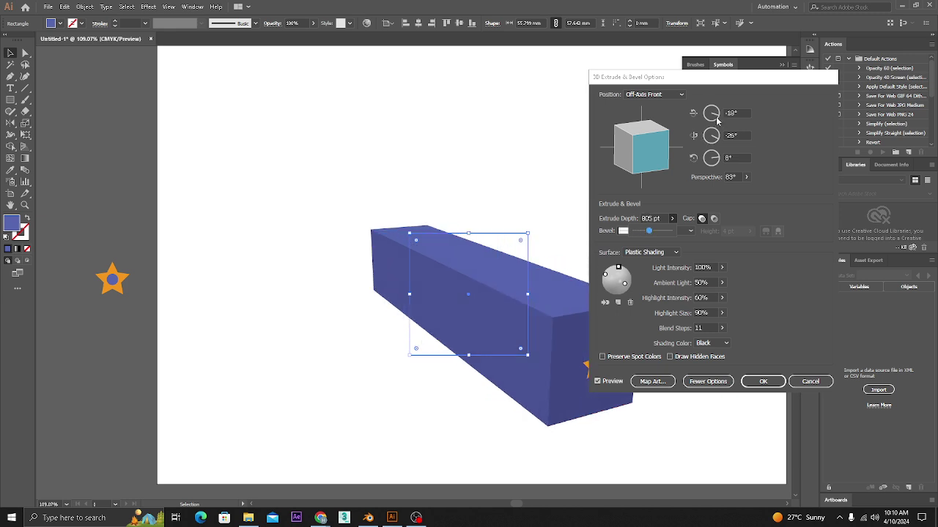
drag(712, 81, 782, 61)
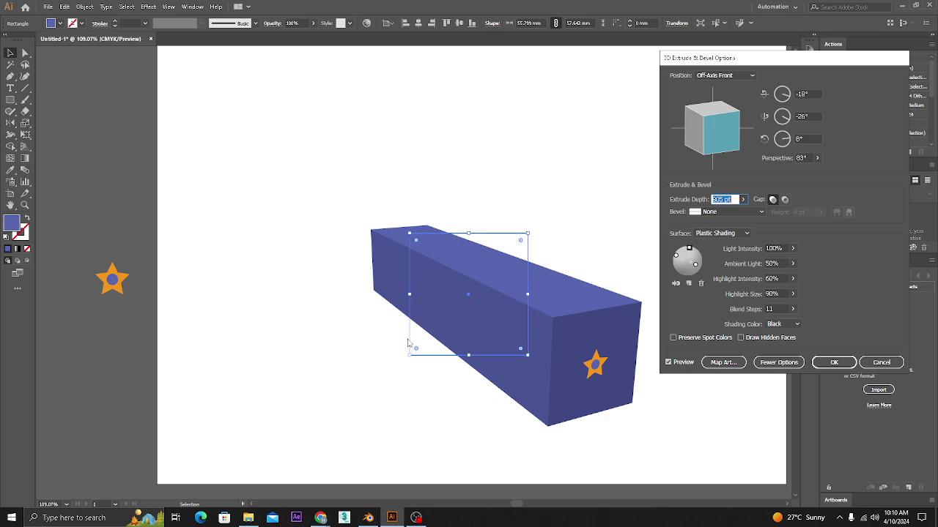
drag(716, 58, 627, 174)
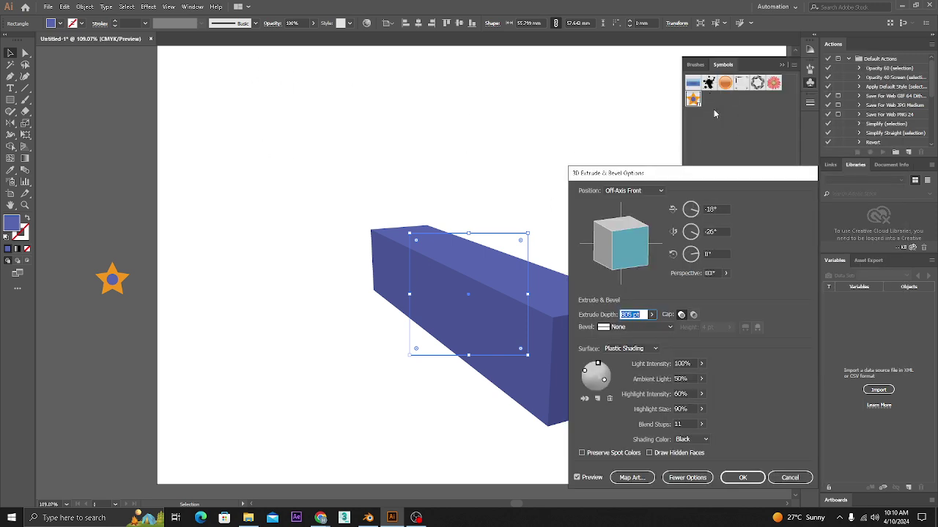
drag(690, 174, 677, 85)
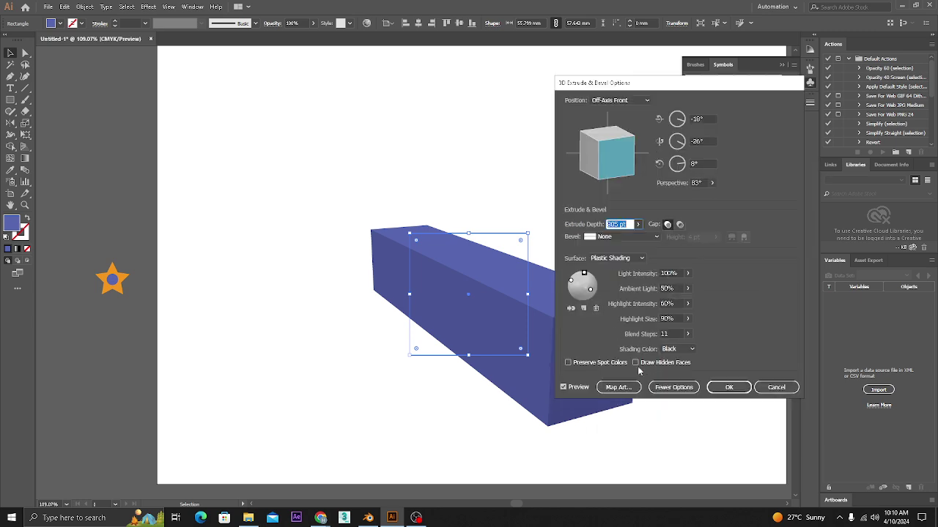
drag(695, 82, 360, 58)
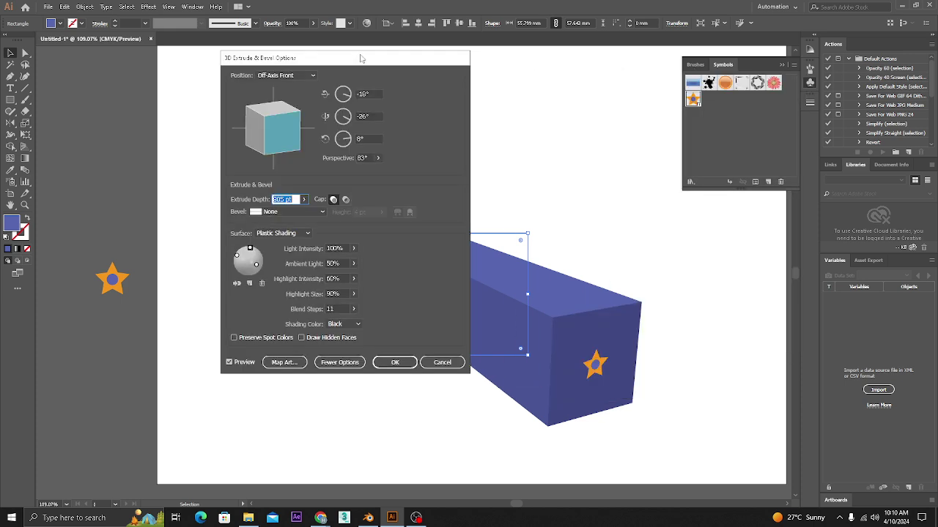
- Enlarge the mapped star on surface 1 until it nearly fills the front face, keeping the Map Art dialog clear of it
click(285, 362)
mouse_move(748, 268)
mouse_down()
mouse_move(788, 292)
mouse_move(781, 258)
mouse_move(795, 293)
mouse_move(741, 264)
mouse_up()
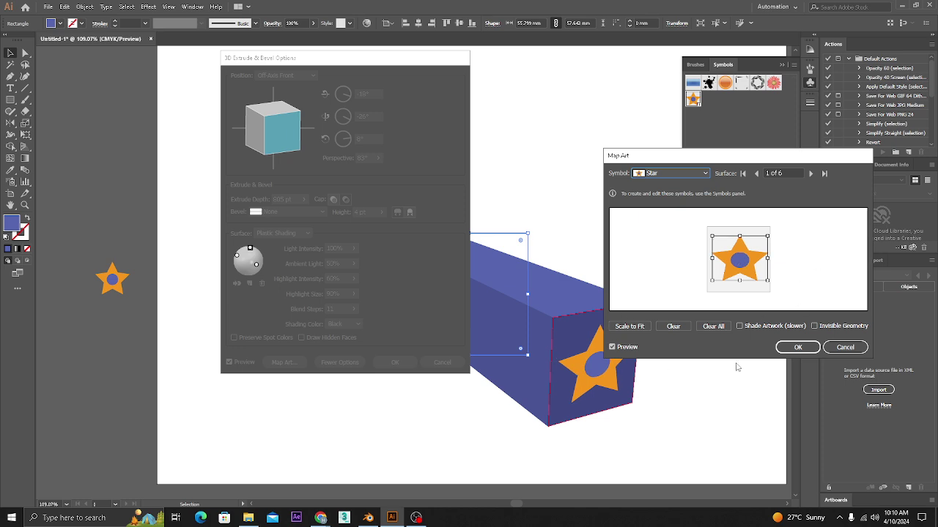
drag(785, 159, 782, 84)
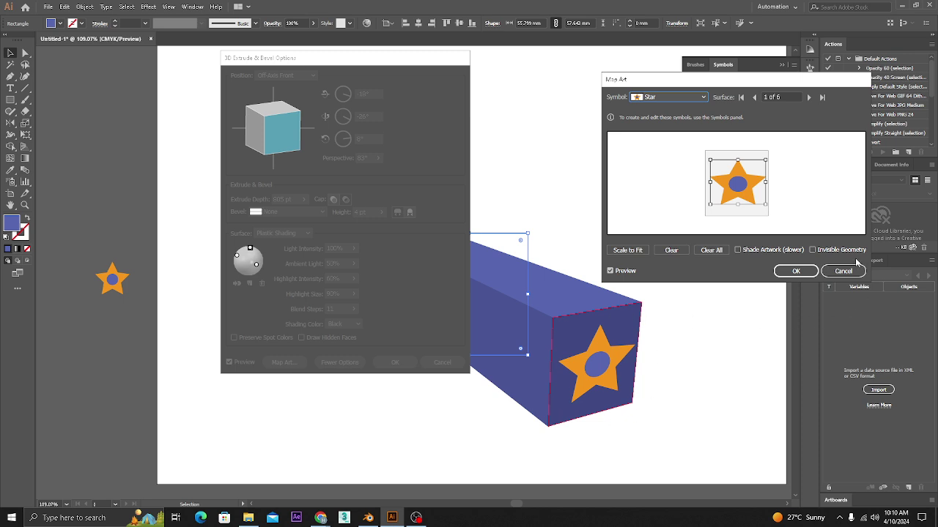
- Turn on Invisible Geometry to preview the mapped star without the box, and turn it off again
click(813, 249)
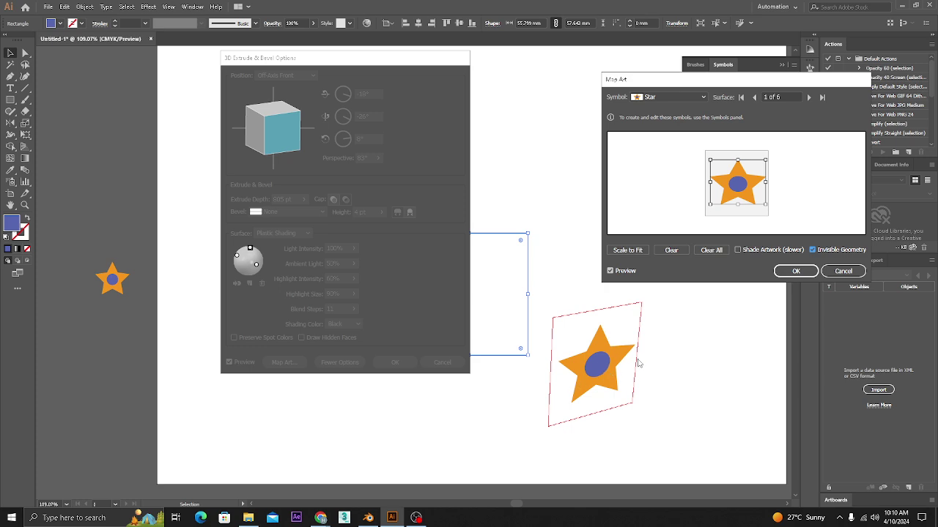
drag(738, 205, 738, 208)
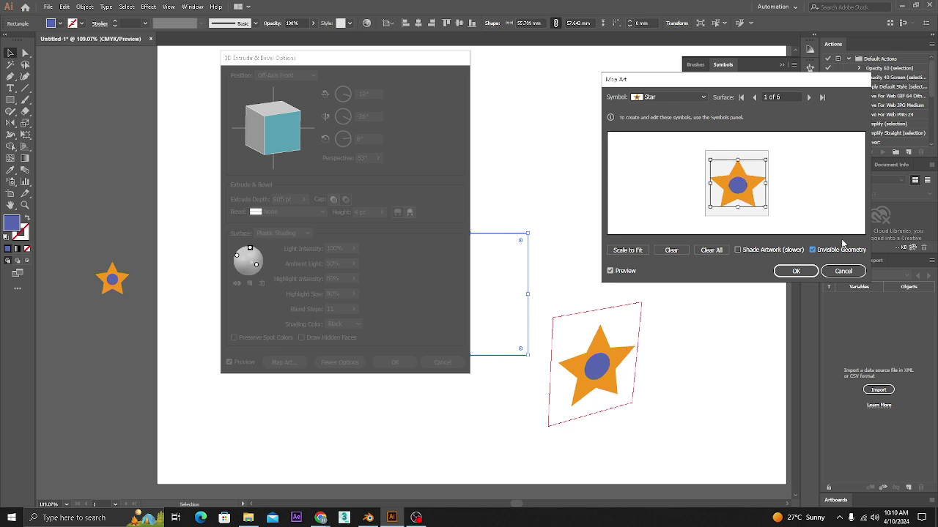
click(822, 251)
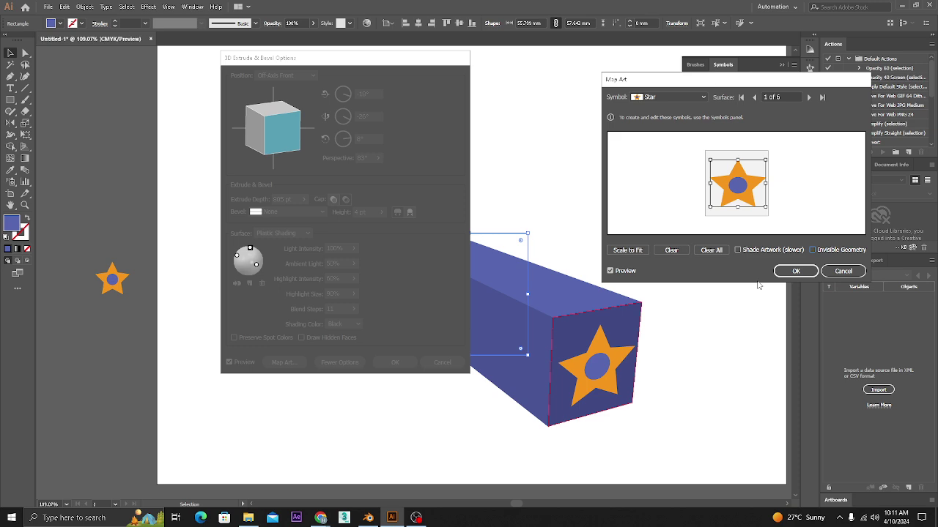
- Nudge the star slightly on surface 1, enable Shade Artwork, and accept the mapping
drag(738, 190, 738, 189)
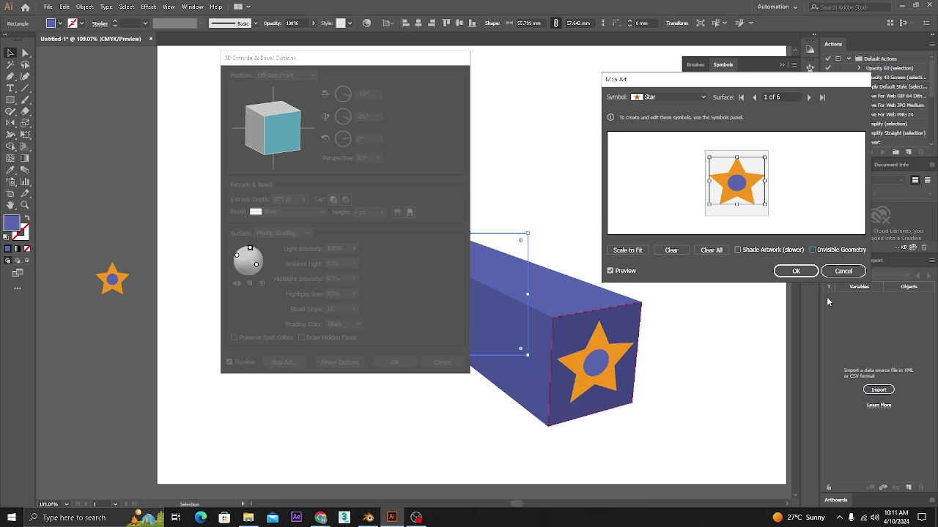
drag(772, 82, 810, 99)
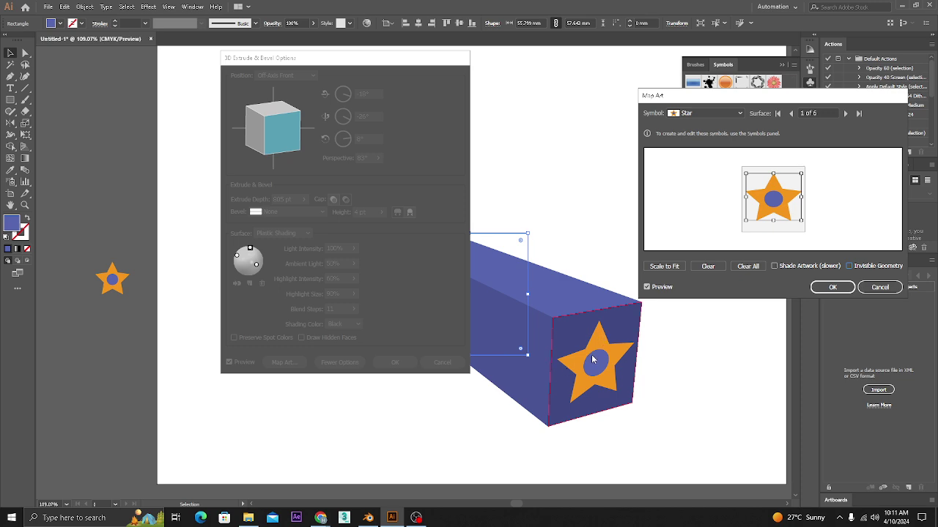
click(775, 266)
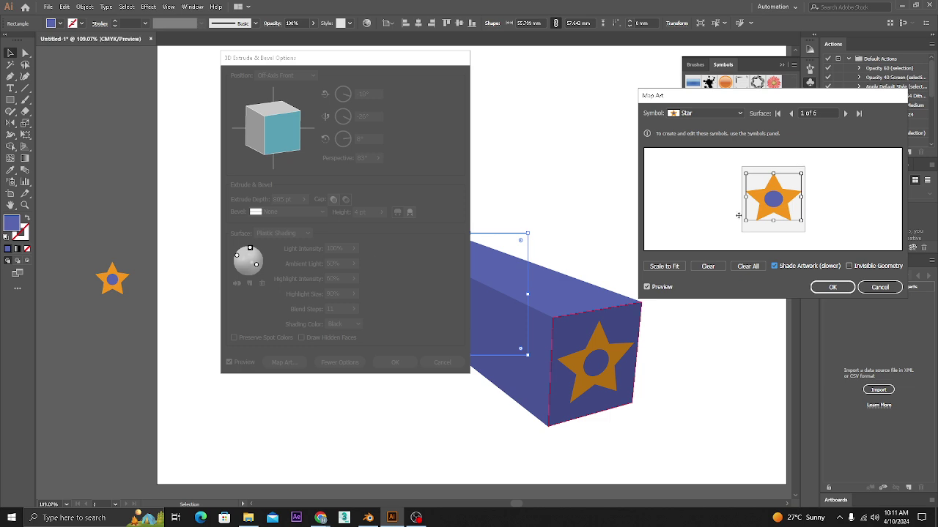
click(832, 287)
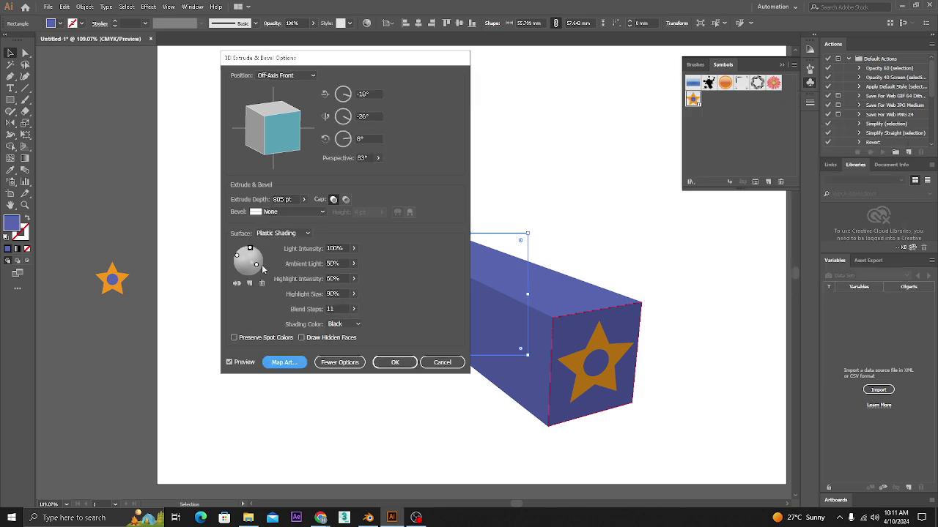
- Set the light intensity of the light at the shading sphere's lower-right edge to 69%
click(256, 265)
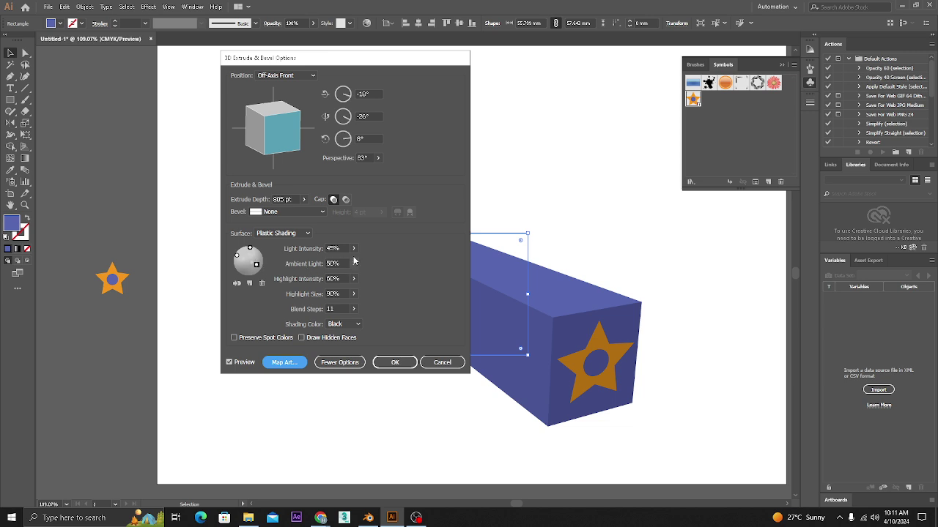
click(353, 249)
mouse_move(332, 263)
mouse_down()
mouse_move(316, 263)
mouse_move(361, 267)
mouse_move(325, 262)
mouse_move(341, 264)
mouse_up()
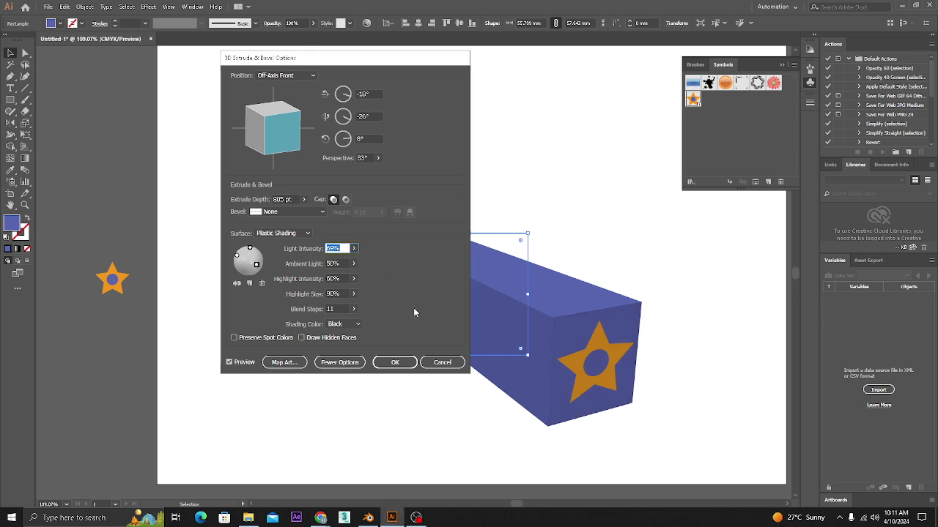
- Reopen the box's Map Art settings and compare the star with Shade Artwork off and on, leaving it enabled
click(284, 362)
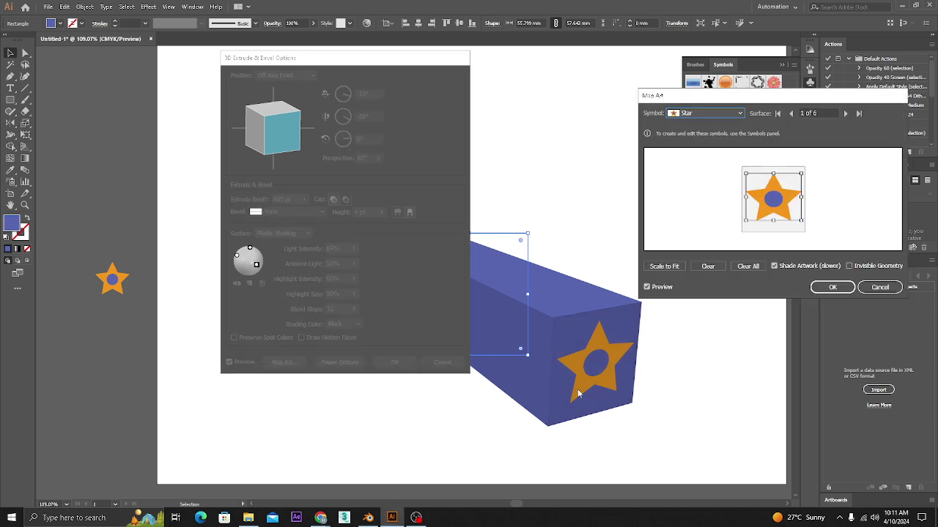
click(797, 267)
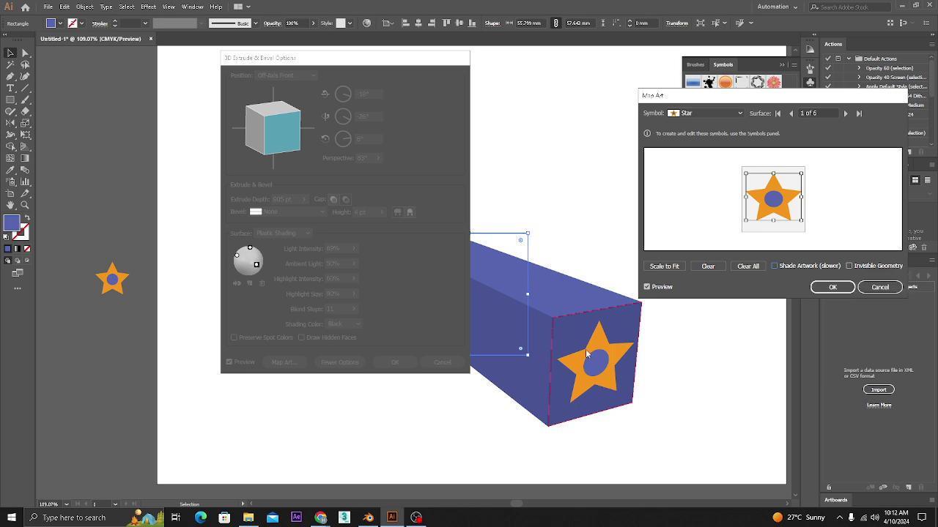
click(775, 267)
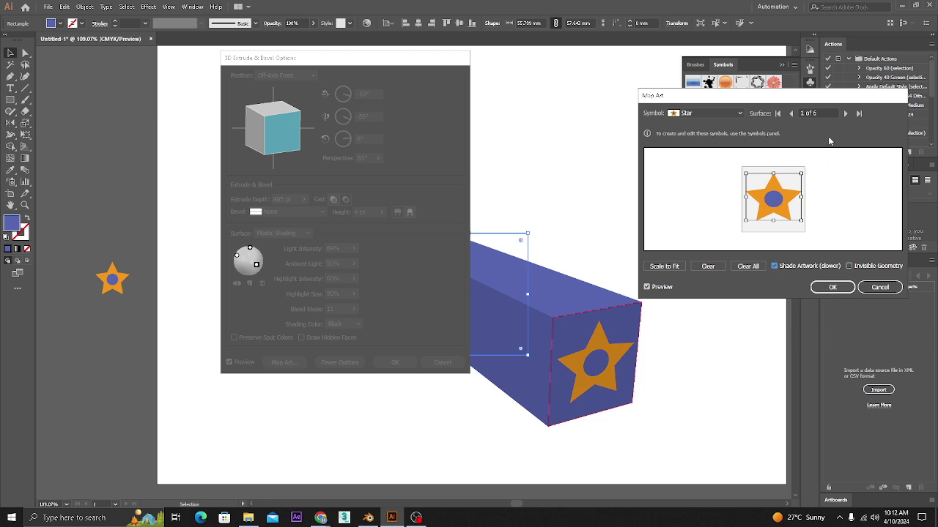
- Map the Gerbera symbol onto surface 5, the long side face, accept it, and move the options dialog off the box
drag(817, 97, 807, 138)
click(835, 155)
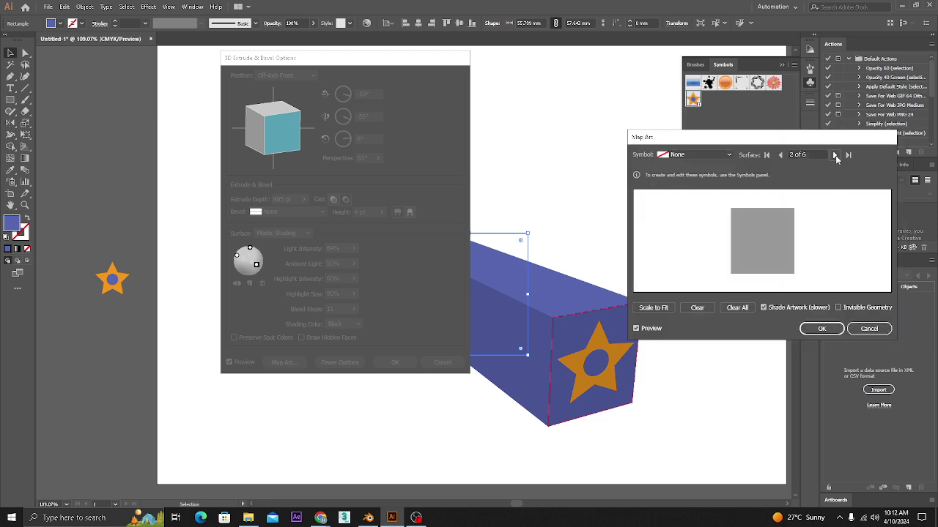
click(835, 155)
click(835, 155)
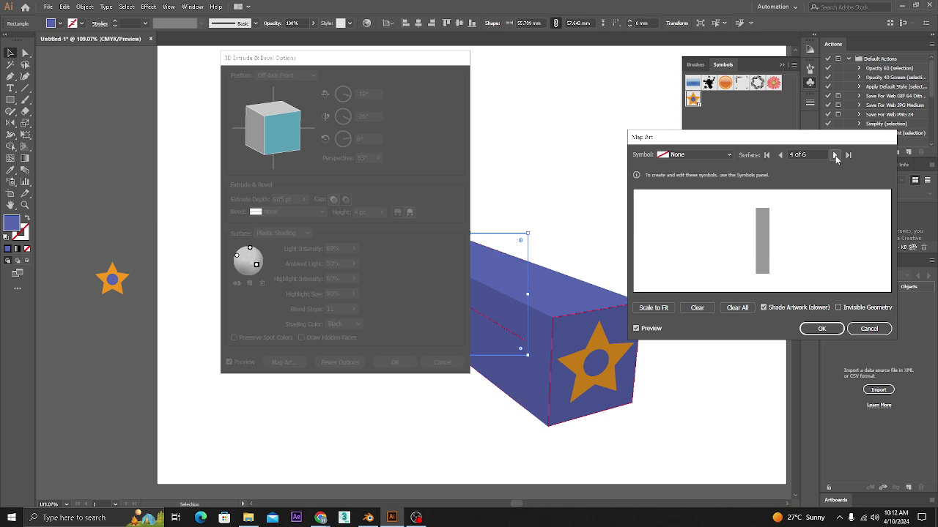
click(835, 155)
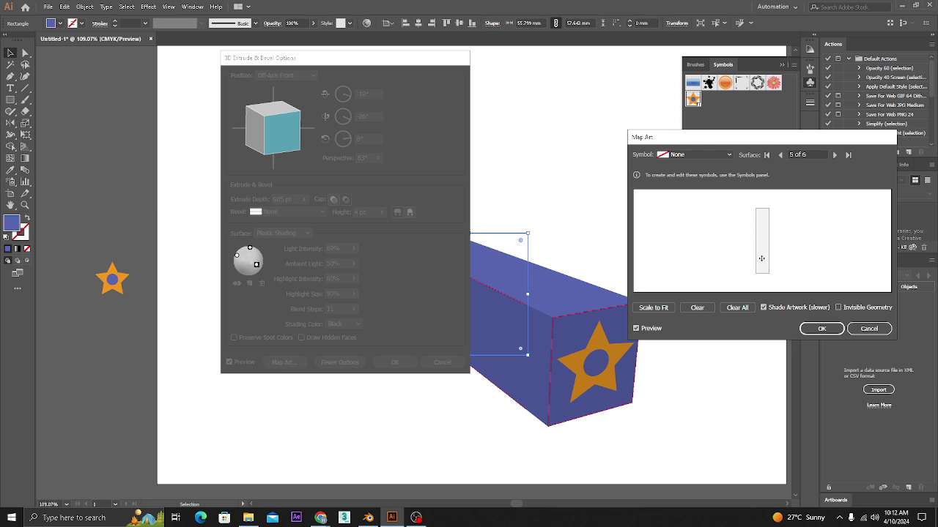
click(695, 155)
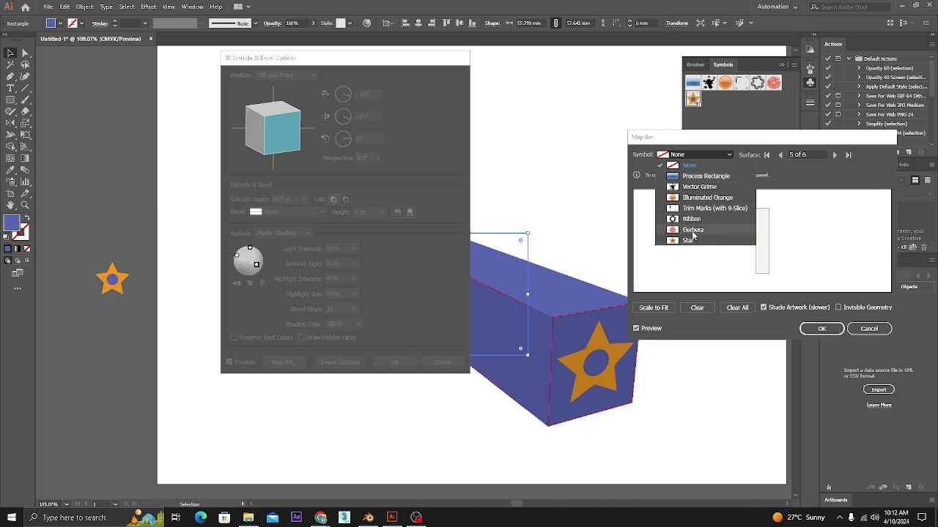
key(Escape)
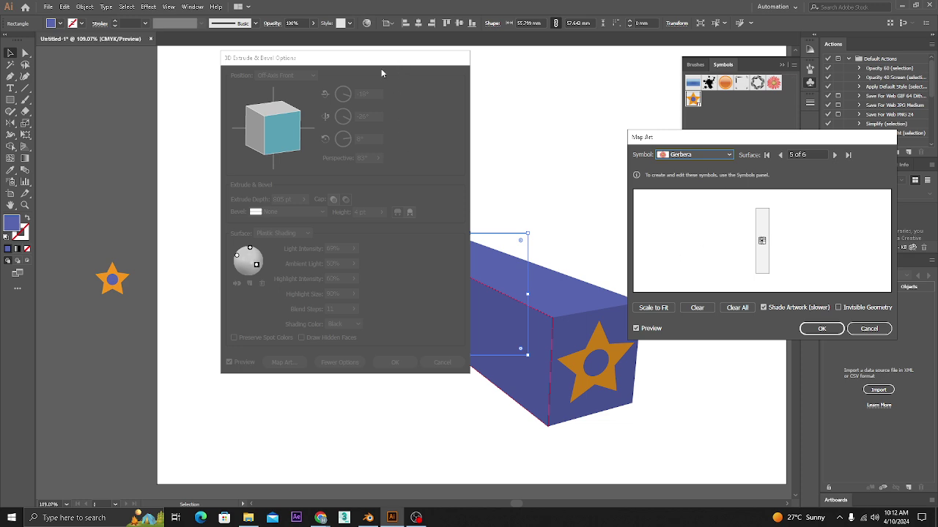
click(821, 329)
drag(387, 57, 227, 82)
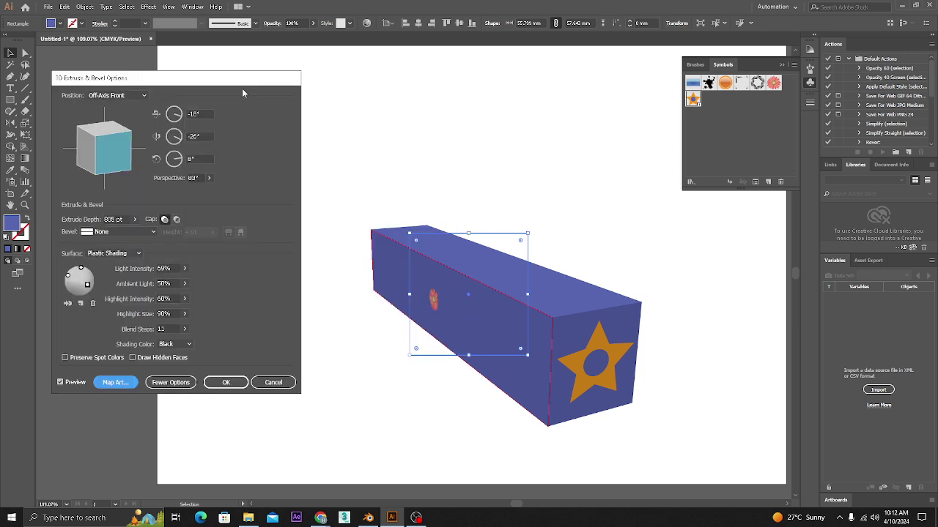
- Enlarge the Gerbera on surface 5 to about the face's full width and move it to the far end of the box
click(115, 382)
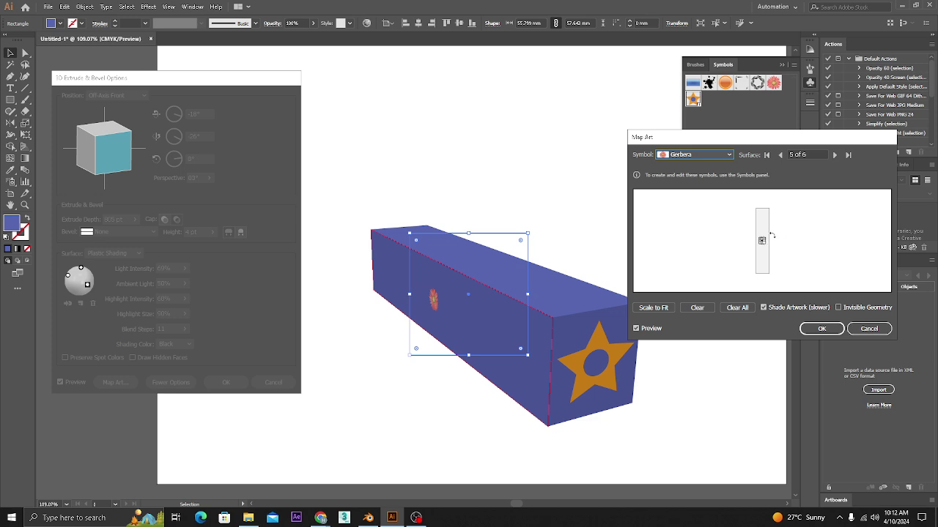
mouse_move(763, 241)
mouse_down()
mouse_move(779, 251)
mouse_move(764, 242)
mouse_up()
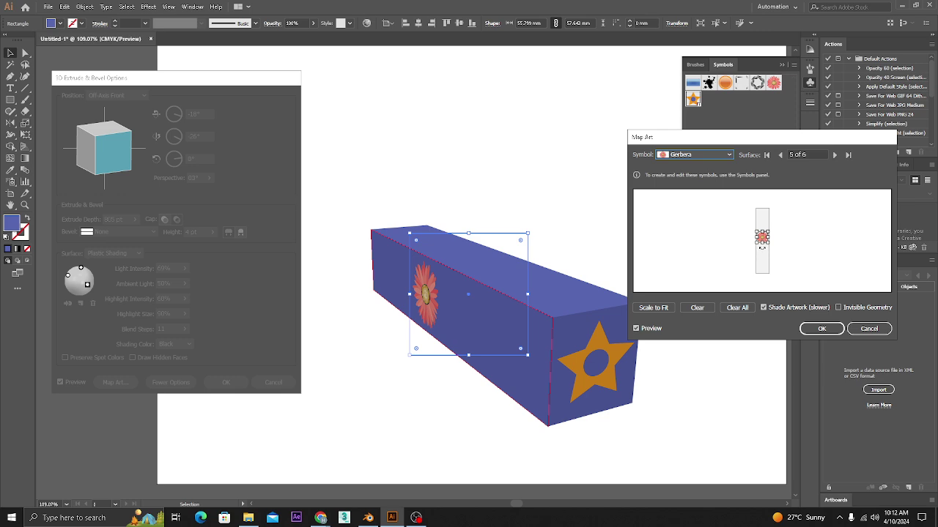
drag(762, 236, 762, 217)
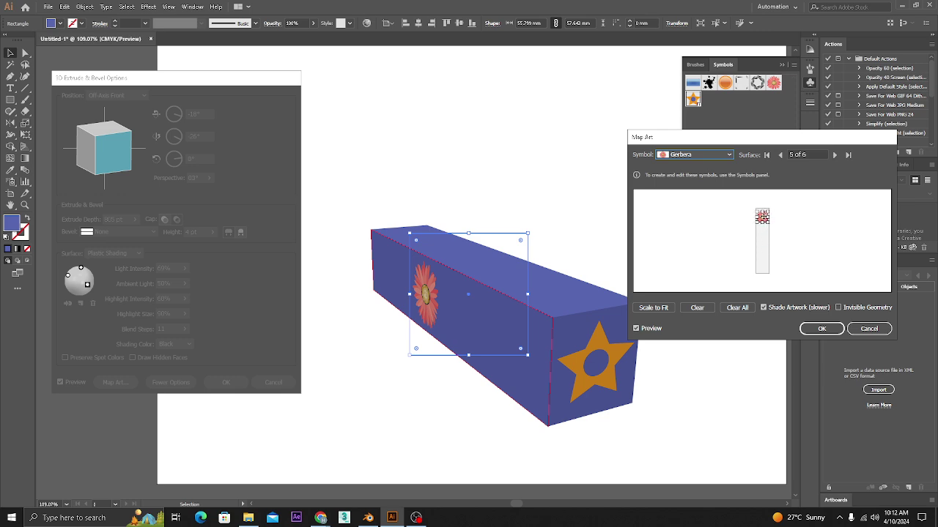
click(698, 156)
click(697, 251)
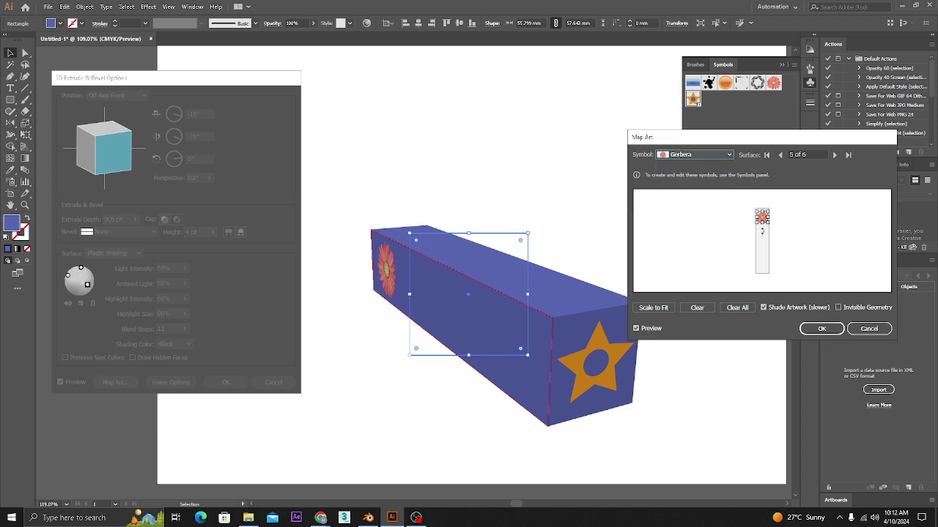
mouse_move(762, 217)
mouse_down()
mouse_move(762, 245)
mouse_move(762, 217)
mouse_up()
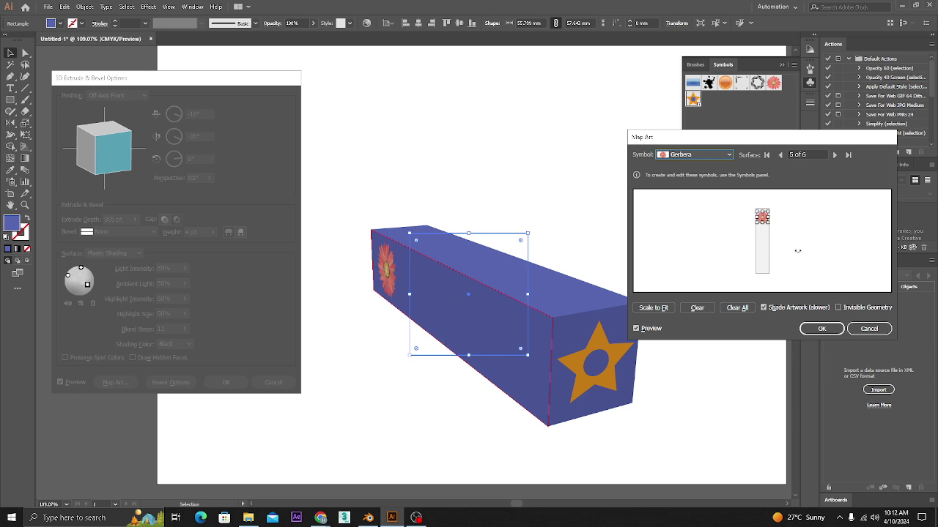
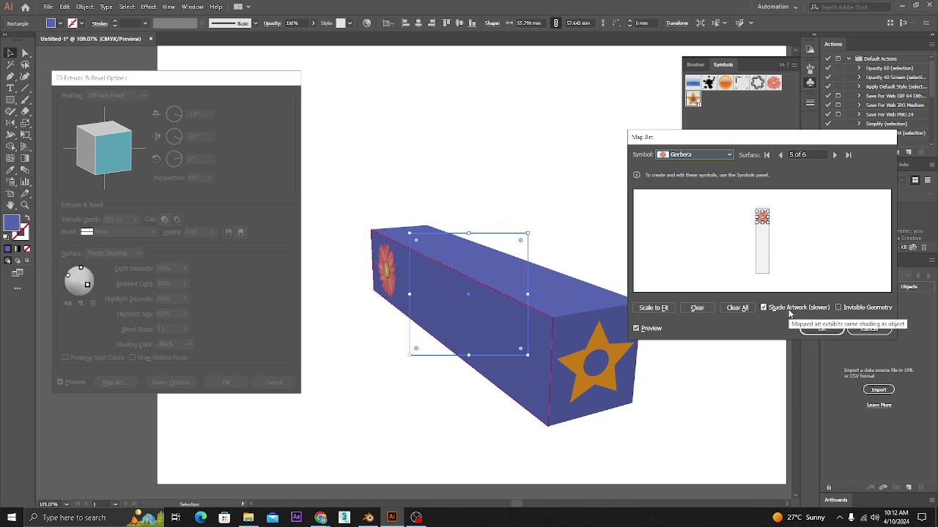
- Scale the Gerbera to fit all of surface 5, then reduce its height back to the face's far end
click(654, 307)
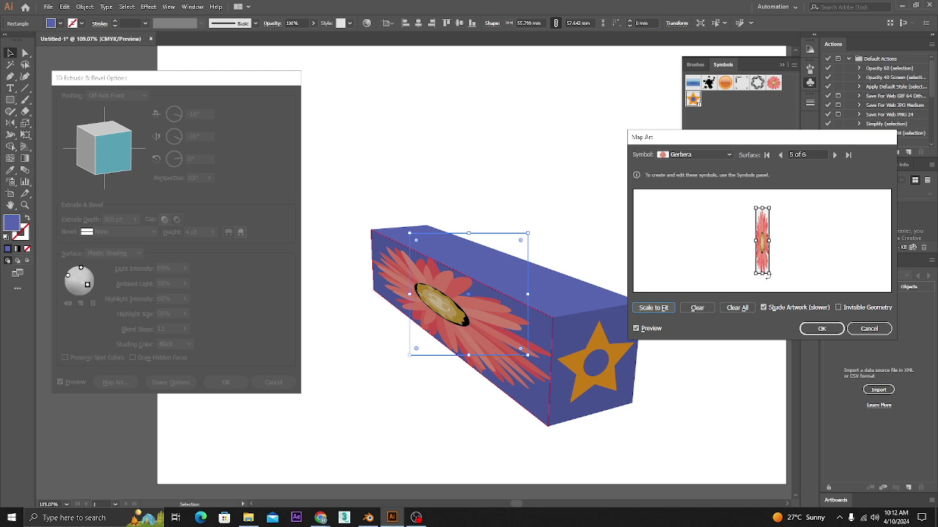
drag(764, 277, 764, 222)
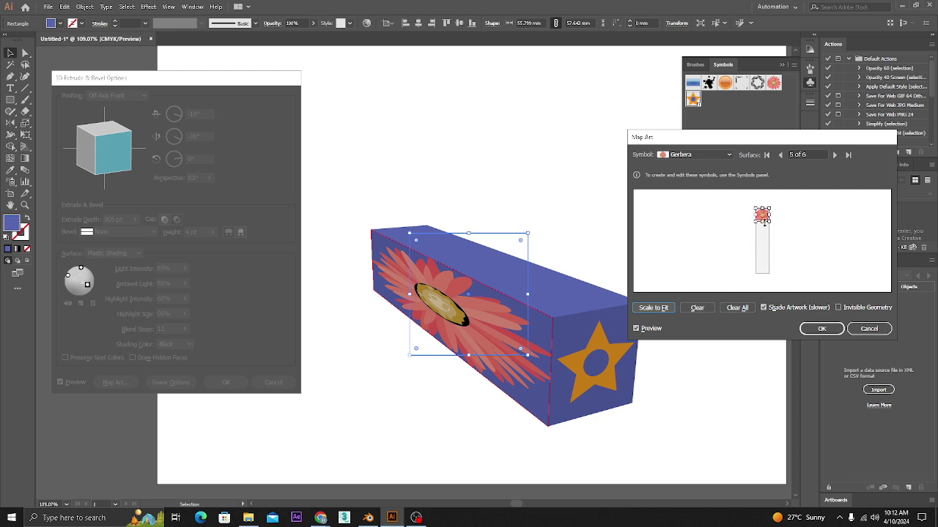
- Clear the artwork from surface 5, clear all remaining mapped surfaces, and accept the Map Art and 3D Extrude & Bevel options
click(696, 308)
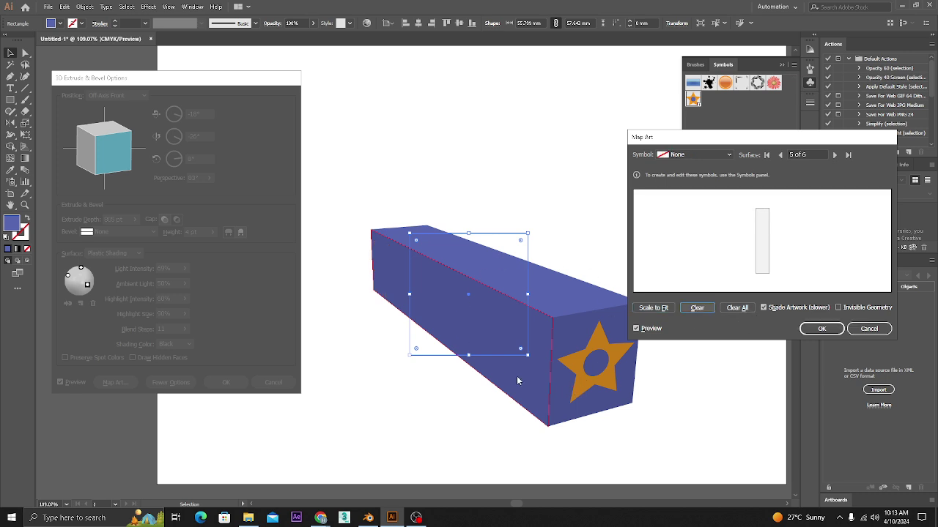
click(739, 308)
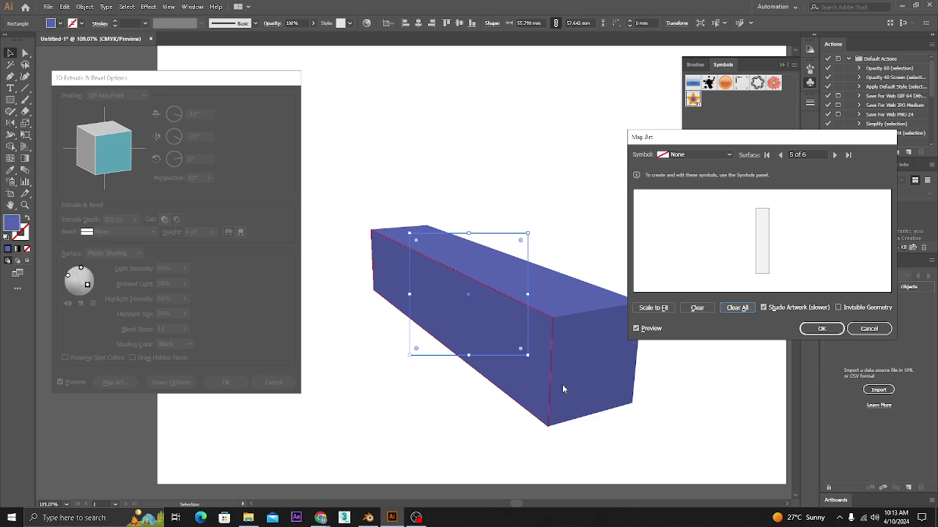
click(825, 332)
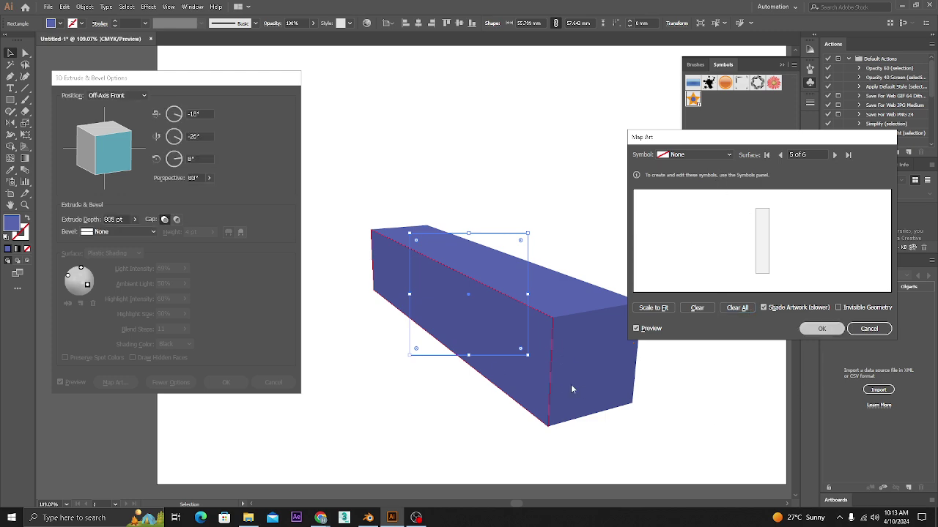
drag(221, 86, 401, 79)
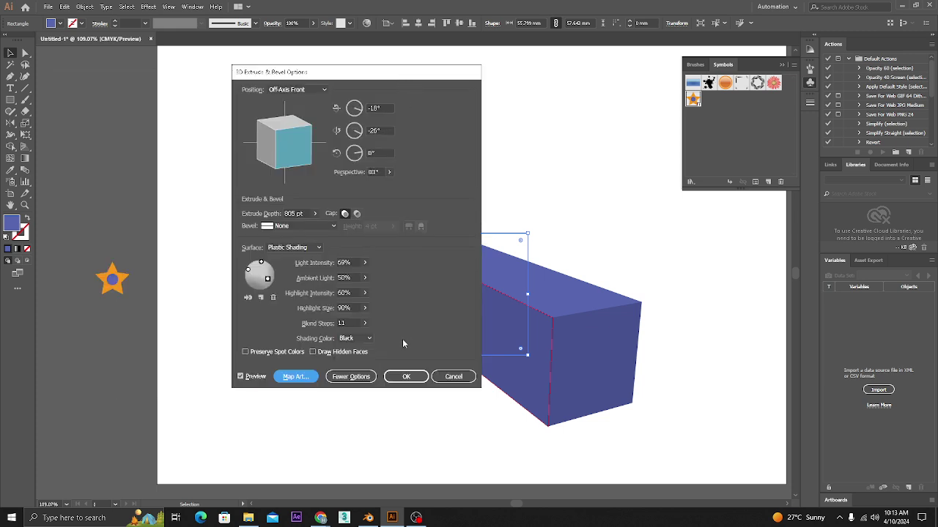
click(406, 377)
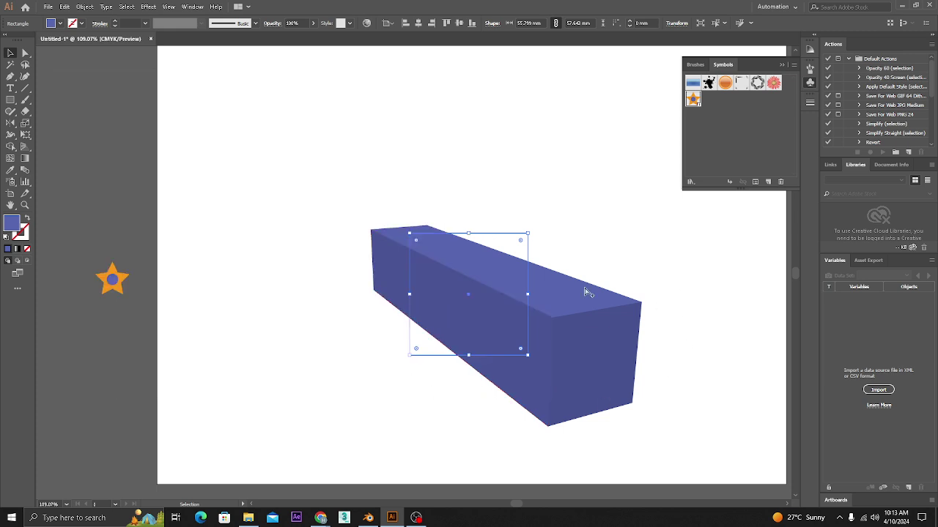
- Delete the extruded box from the artboard, with the document shown at 100%
key(ctrl+1)
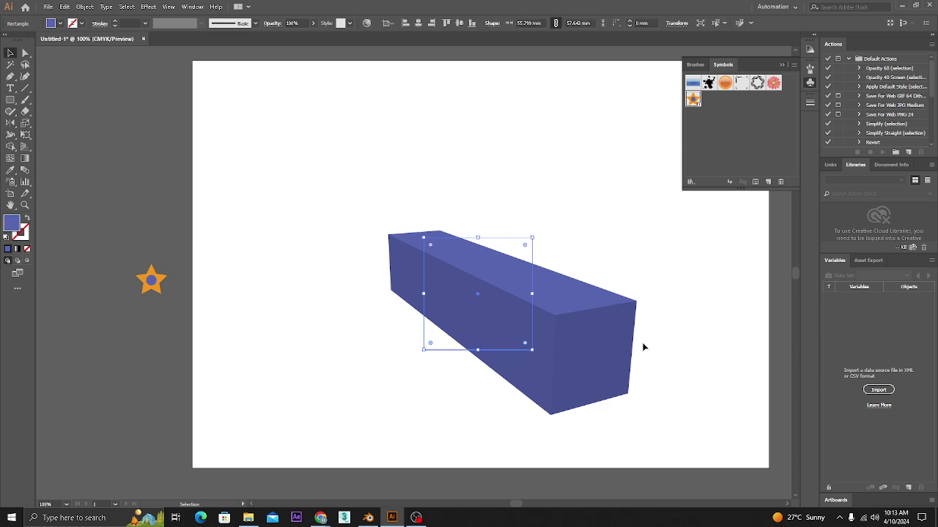
key(Delete)
key(ctrl+1)
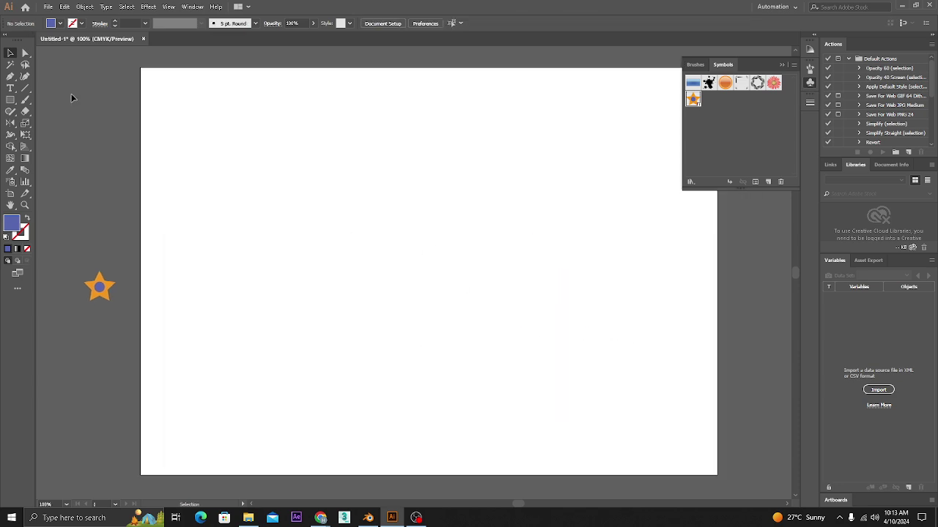
- Draw an open stepped profile of four straight segments with the Pen tool, about 37 mm wide and 73 mm high
click(12, 77)
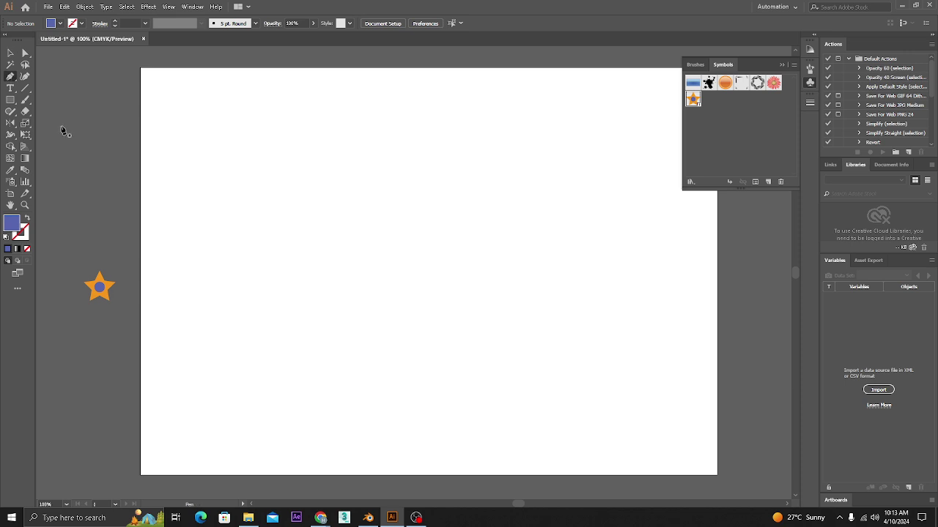
click(394, 184)
shift+click(394, 228)
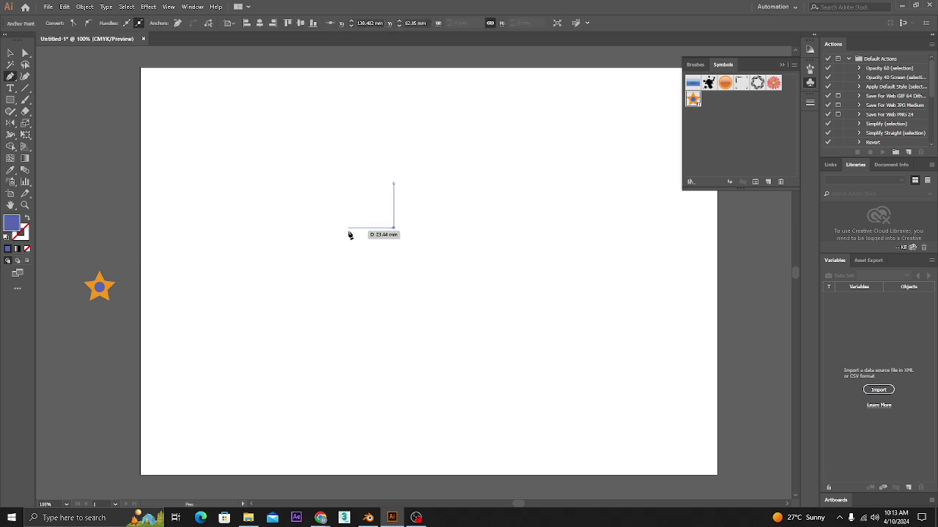
shift+click(353, 231)
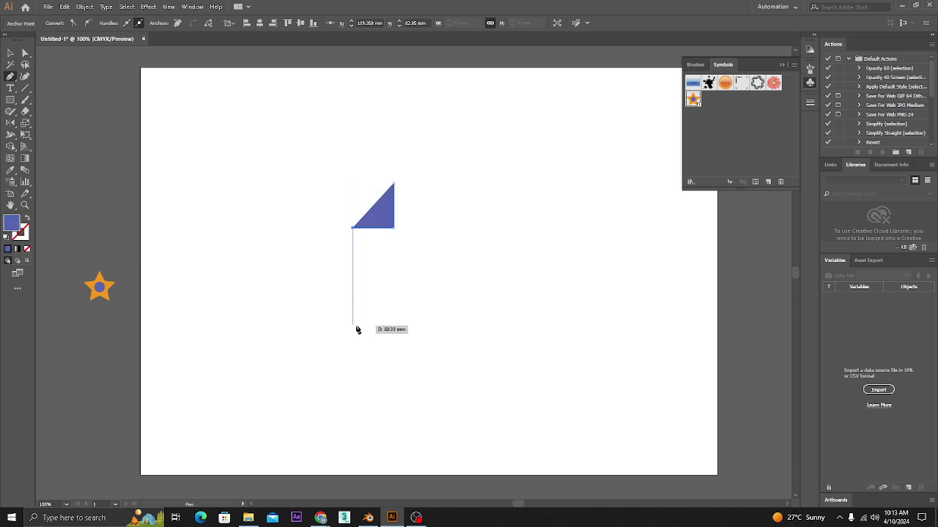
shift+click(391, 331)
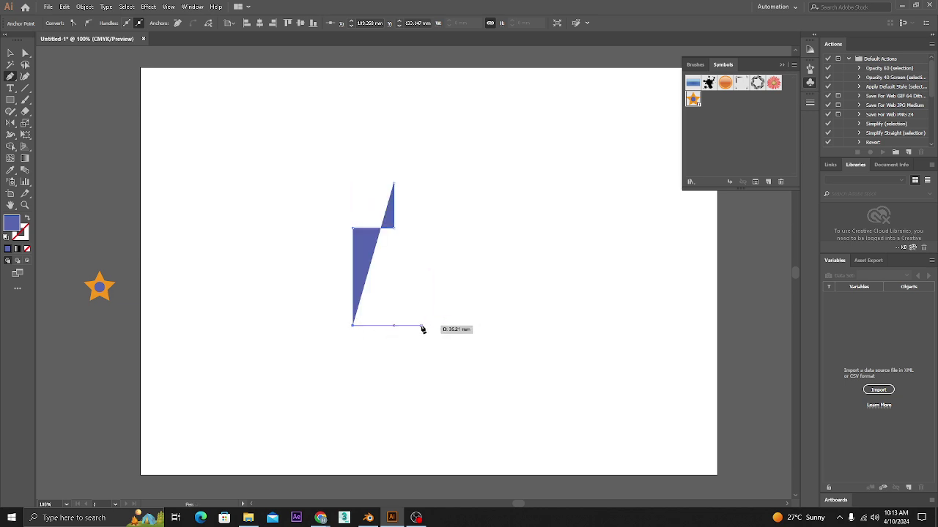
shift+click(424, 327)
key(Escape)
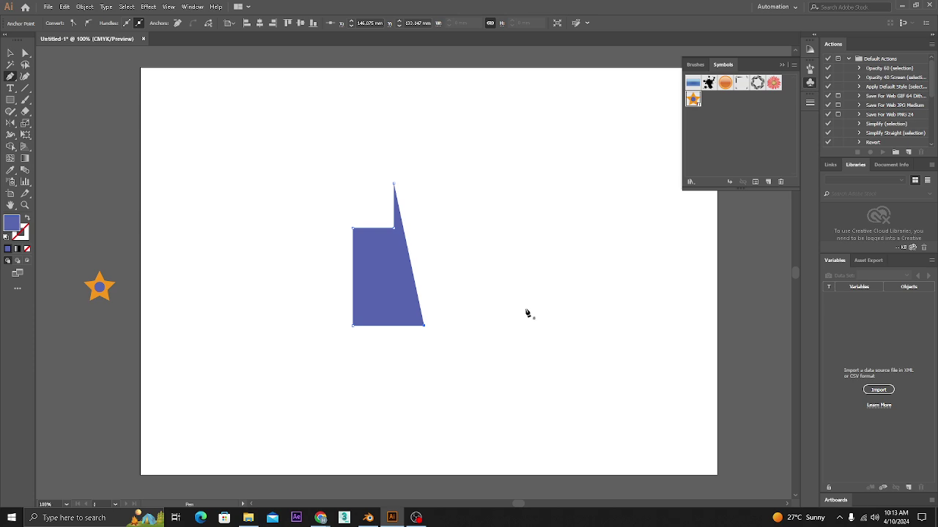
- Swap the stepped path's fill and stroke so it has a blue outline and no fill, and deselect it
click(10, 52)
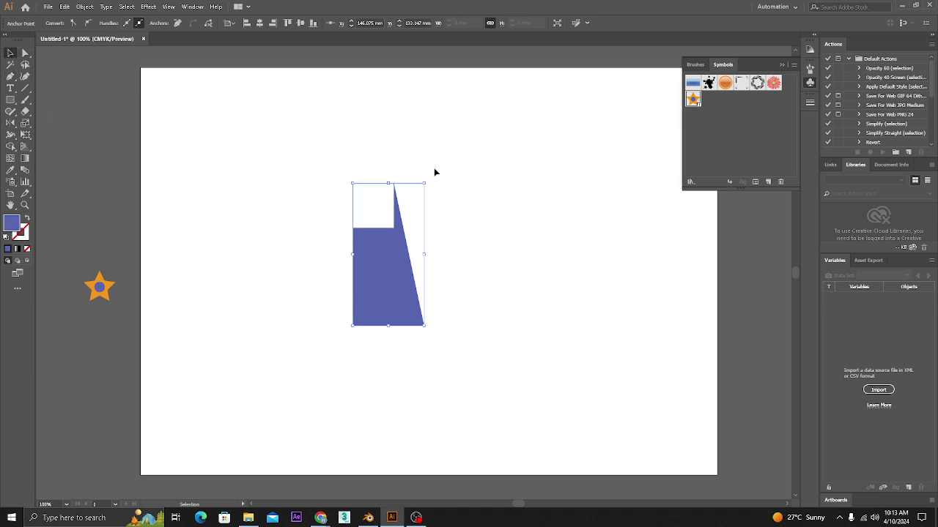
click(460, 252)
click(408, 265)
key(shift+x)
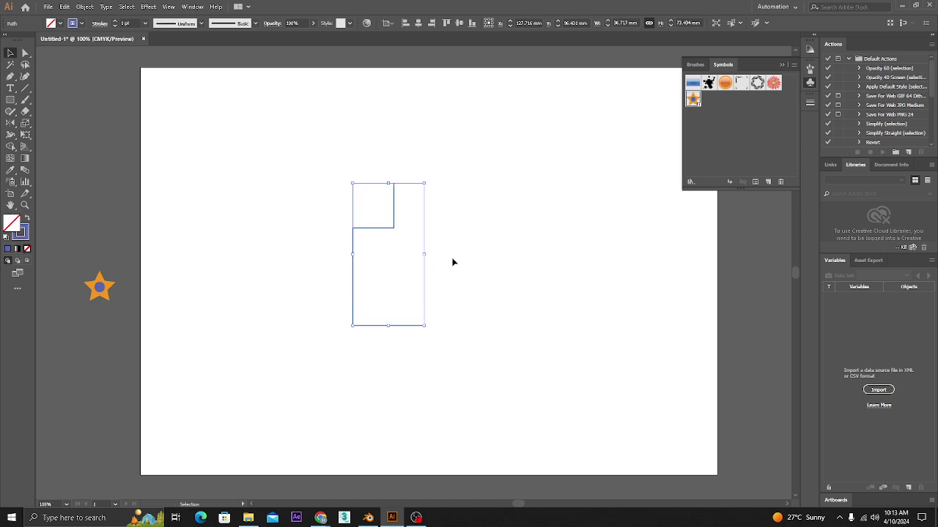
click(463, 257)
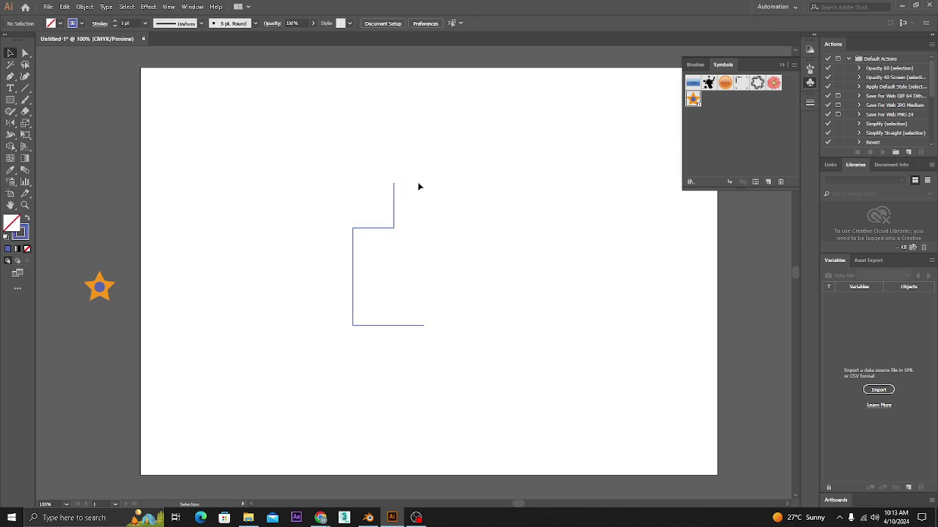
- Extend the path's upper end with a horizontal segment about 16 mm long, ending directly above the bottom segment's open end
click(10, 77)
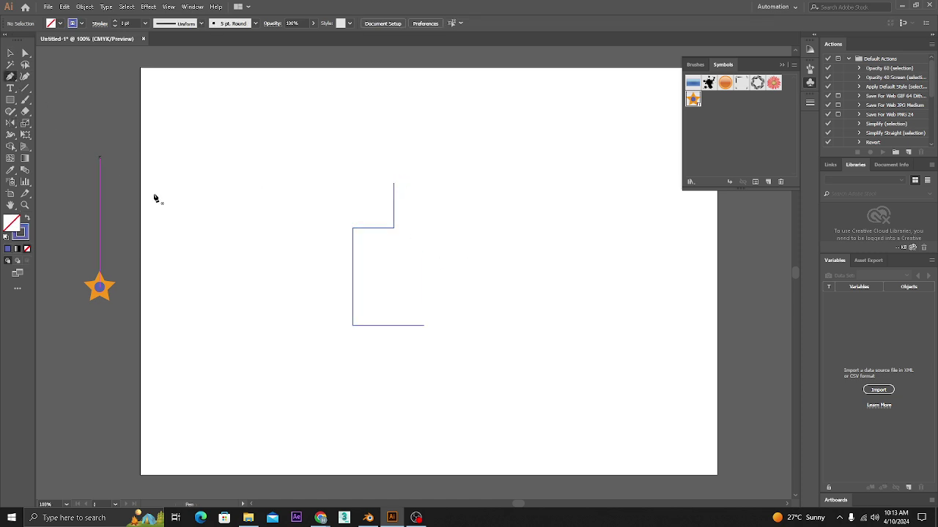
key(v)
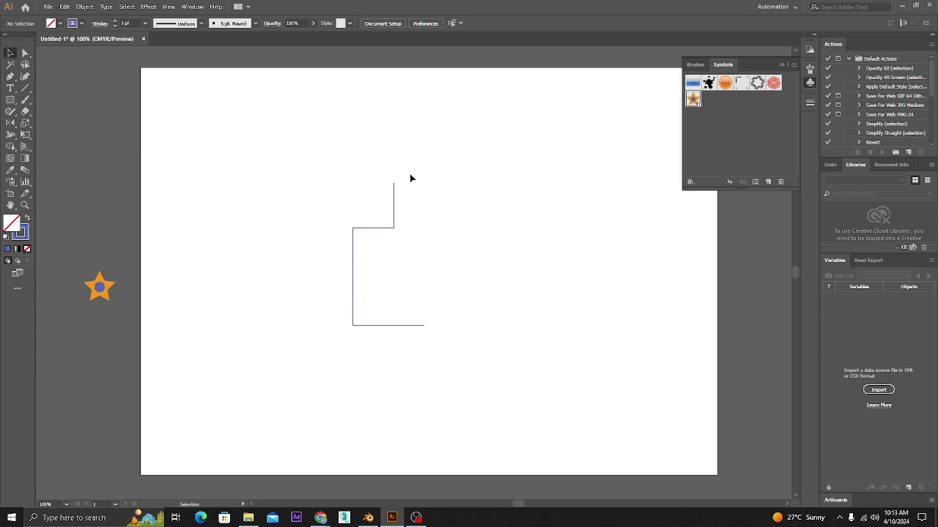
click(390, 229)
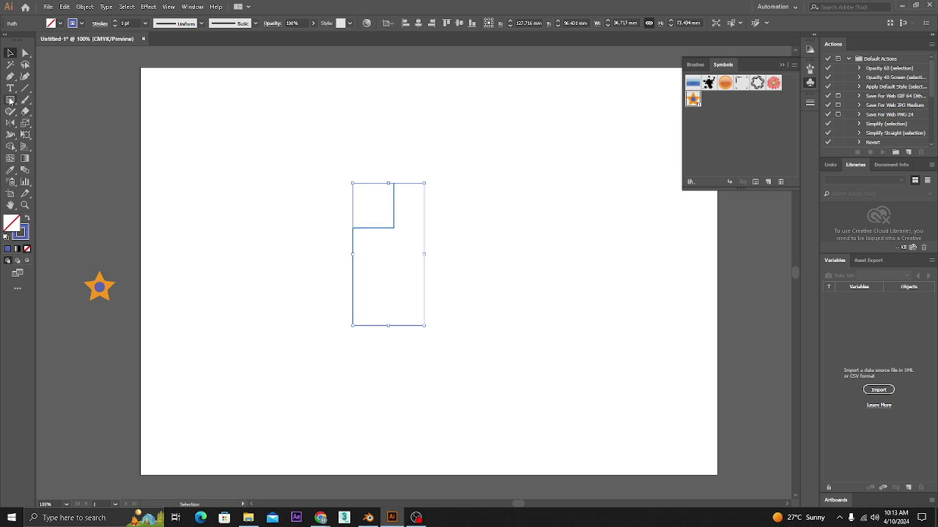
click(10, 76)
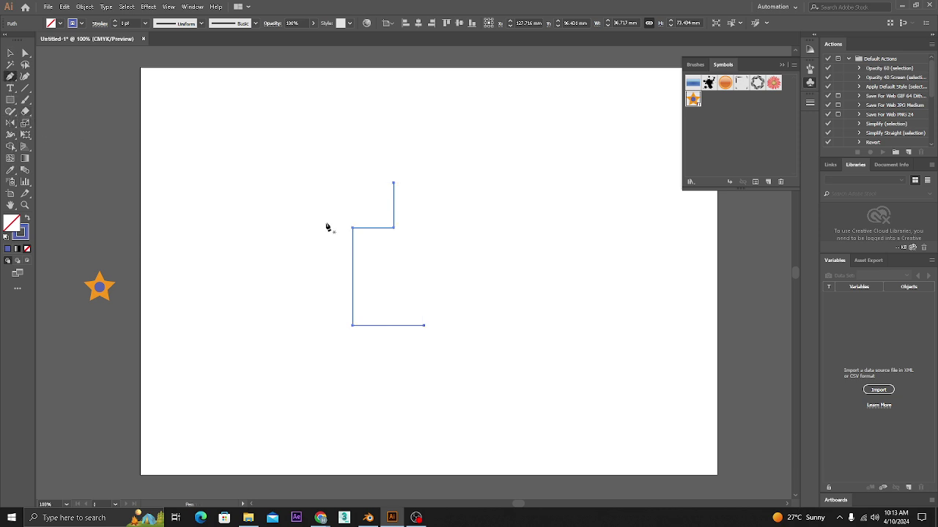
click(394, 184)
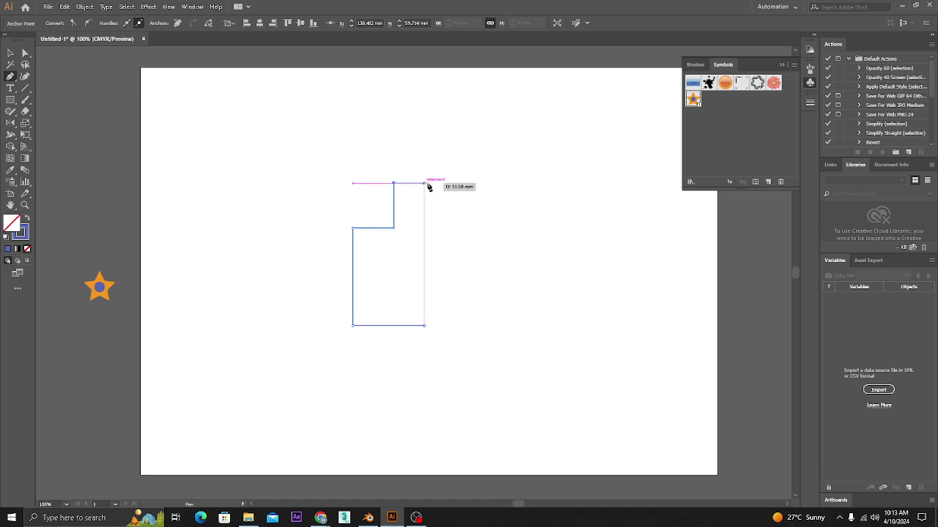
click(425, 183)
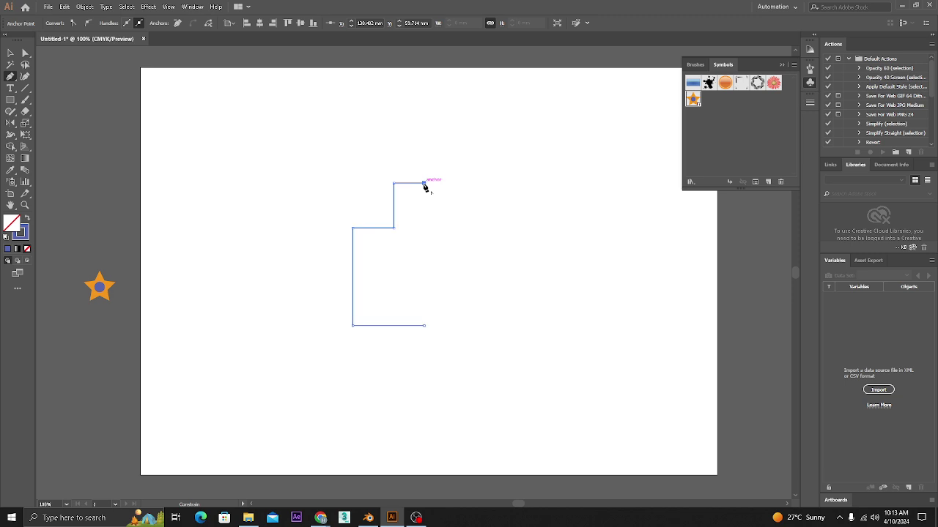
click(9, 54)
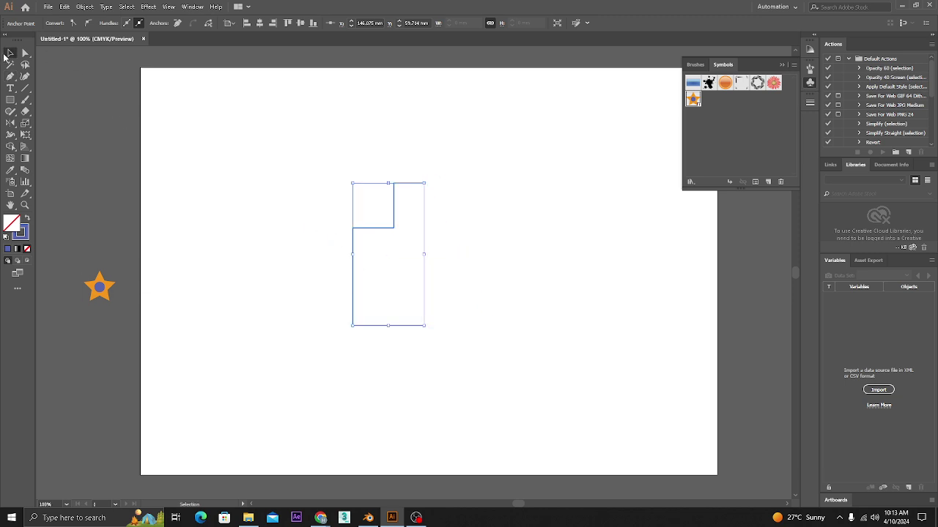
click(495, 253)
- Shift the profile's four corner points to the right, keeping the open ends fixed, to narrow it to about 29 mm wide
drag(446, 153, 436, 395)
click(409, 226)
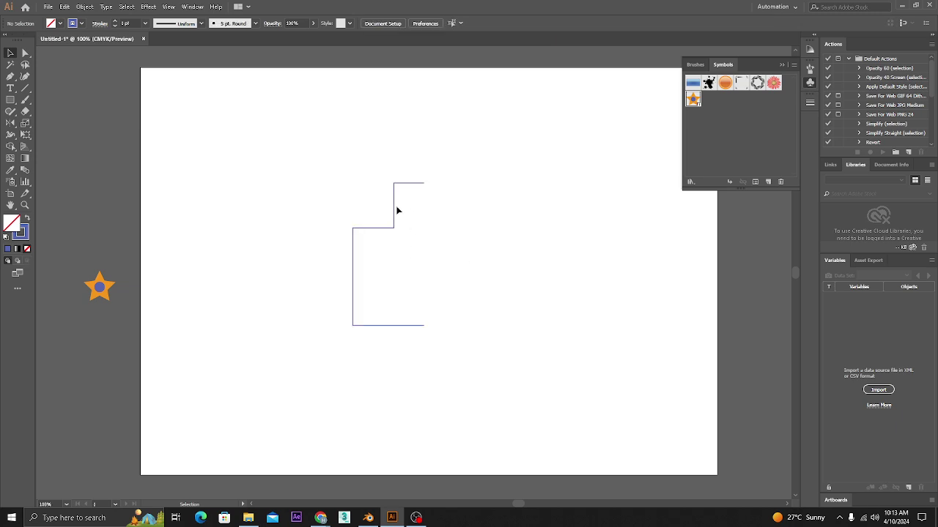
click(394, 218)
key(a)
drag(296, 145, 402, 359)
key(Right)
key(Right)
key(Right)
key(Right)
key(Right)
key(Right)
key(Right)
key(Right)
key(Right)
key(Right)
key(Right)
key(Right)
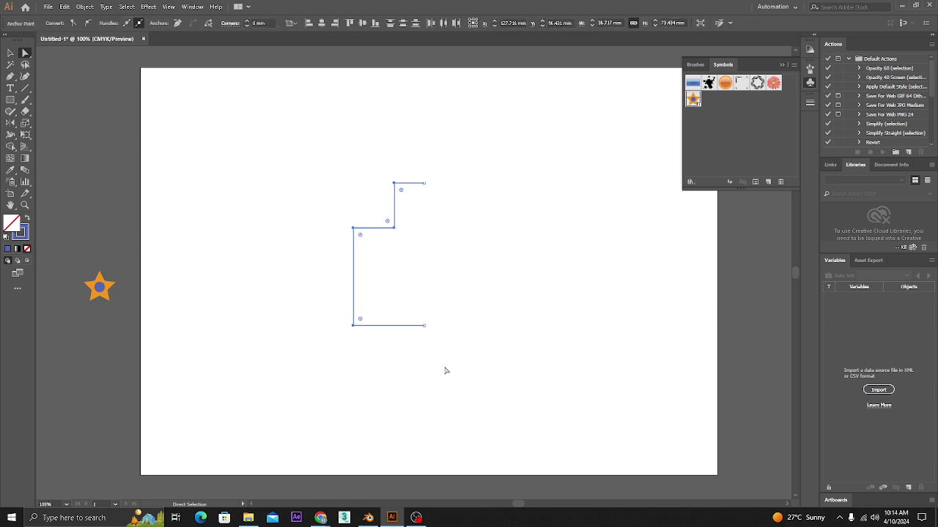
key(Right)
key(Right)
key(Right)
key(Right)
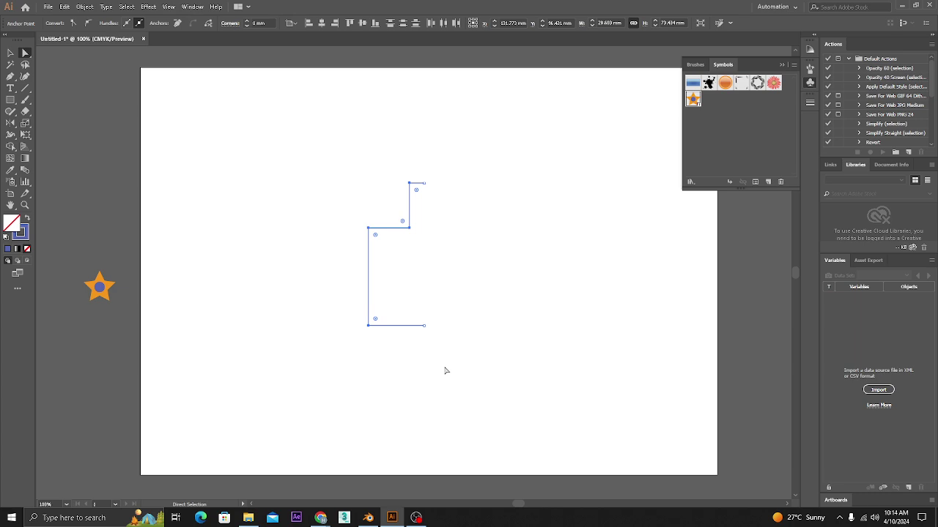
click(348, 376)
- Draw a rectangle about 5.5 × 4.4 mm straddling the bottom line at the profile's lower-left corner, replacing a first undone attempt
drag(461, 305, 419, 298)
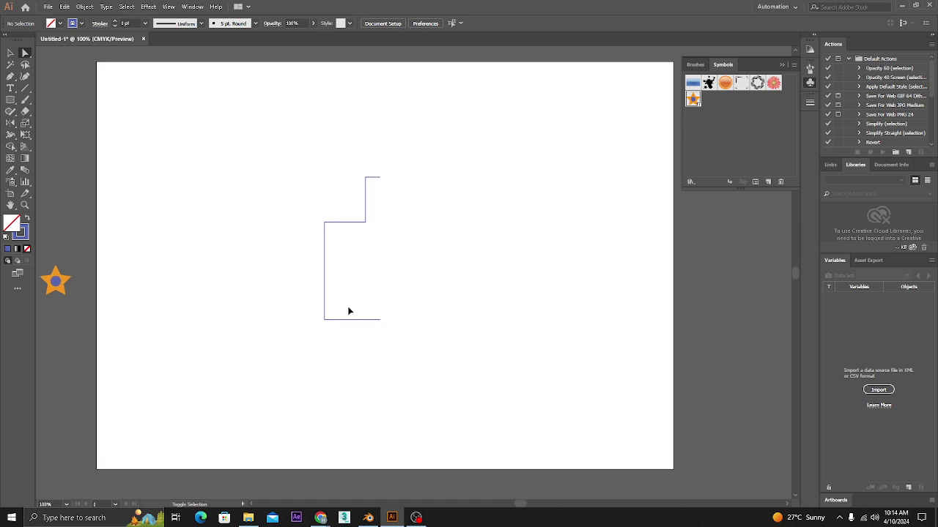
scroll(349, 311, up, 1)
click(10, 100)
scroll(313, 325, up, 2)
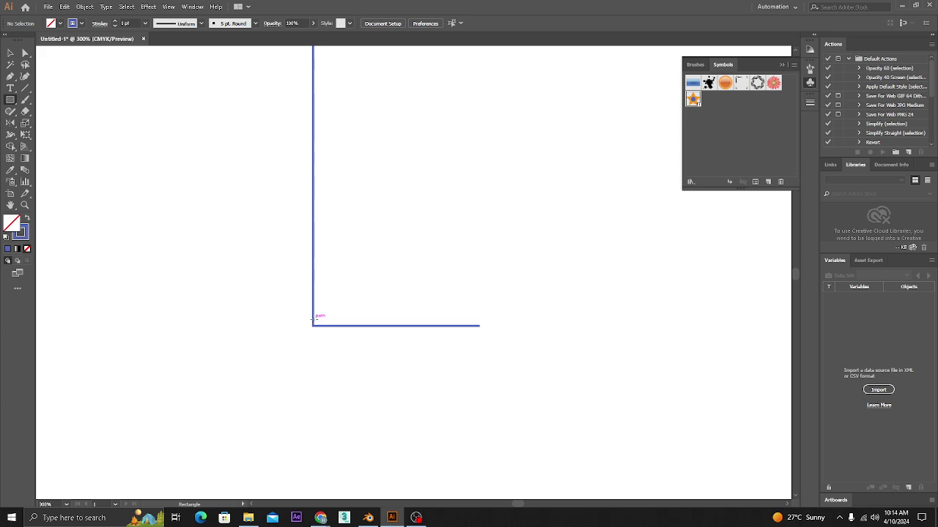
drag(312, 320, 344, 351)
key(ctrl+z)
drag(313, 314, 345, 340)
- Use Shape Builder on the profile and small rectangle to remove the overlapping edges inside the corner, leaving a small foot below the base
key(v)
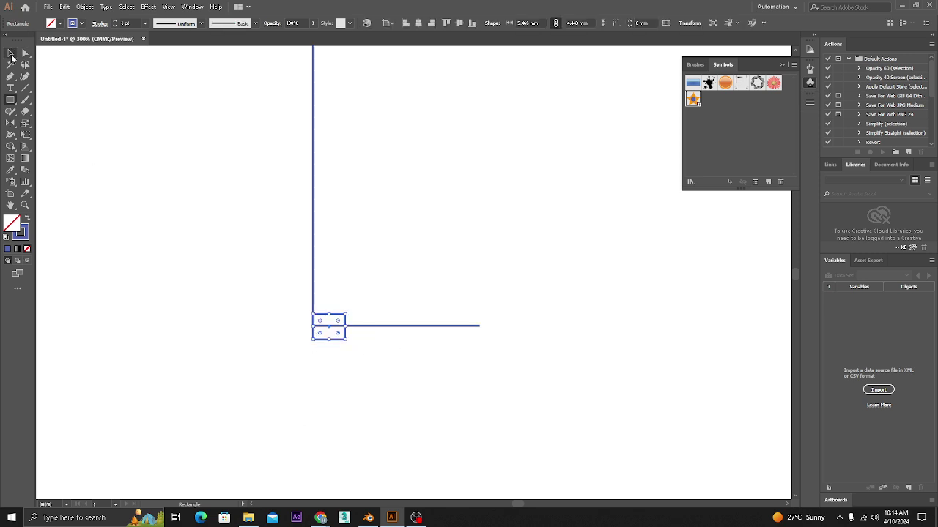
mouse_move(432, 394)
mouse_down()
mouse_move(373, 320)
mouse_move(384, 315)
mouse_move(356, 353)
mouse_up()
key(shift+m)
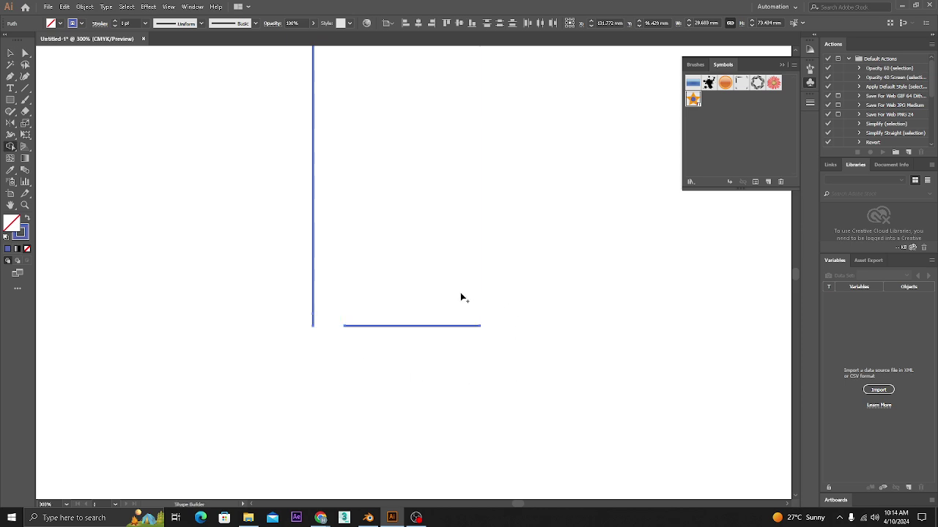
key(ctrl+z)
mouse_move(352, 293)
mouse_down()
mouse_move(339, 314)
mouse_move(344, 332)
mouse_move(336, 329)
mouse_up()
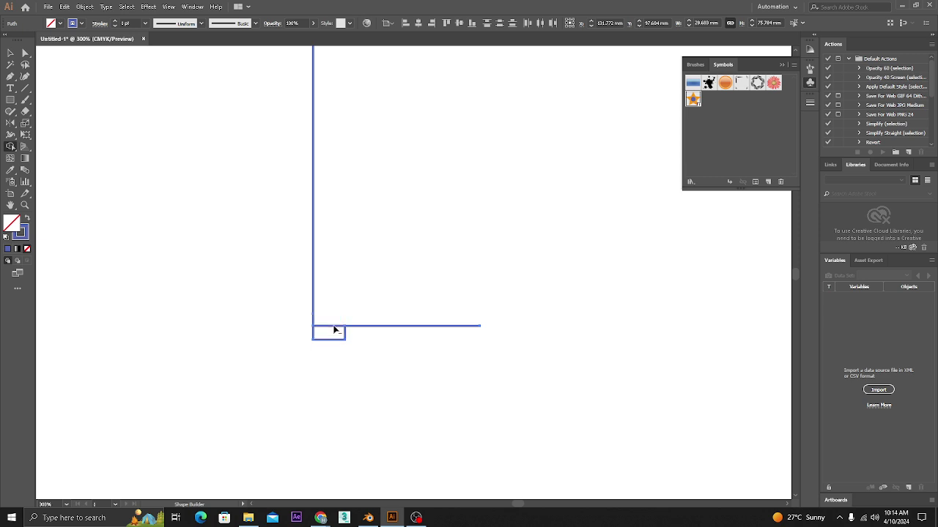
scroll(419, 293, down, 2)
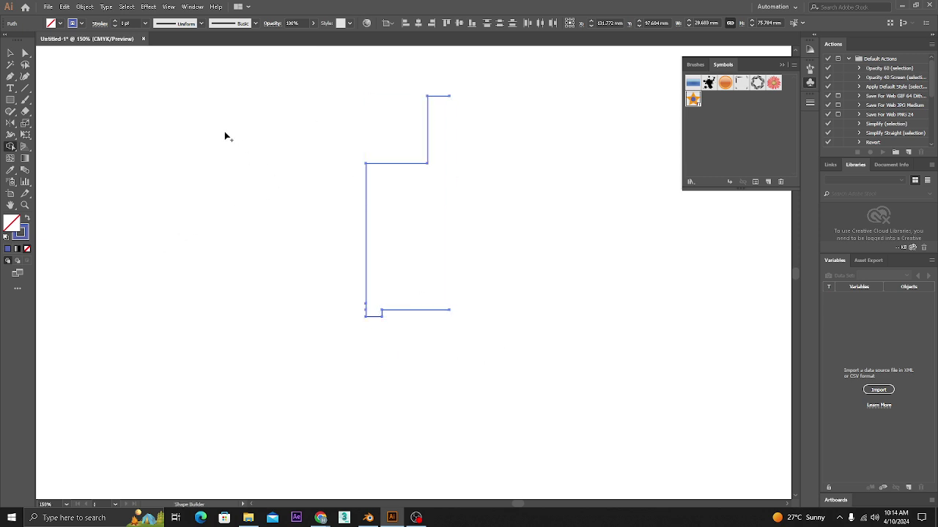
click(10, 52)
click(438, 323)
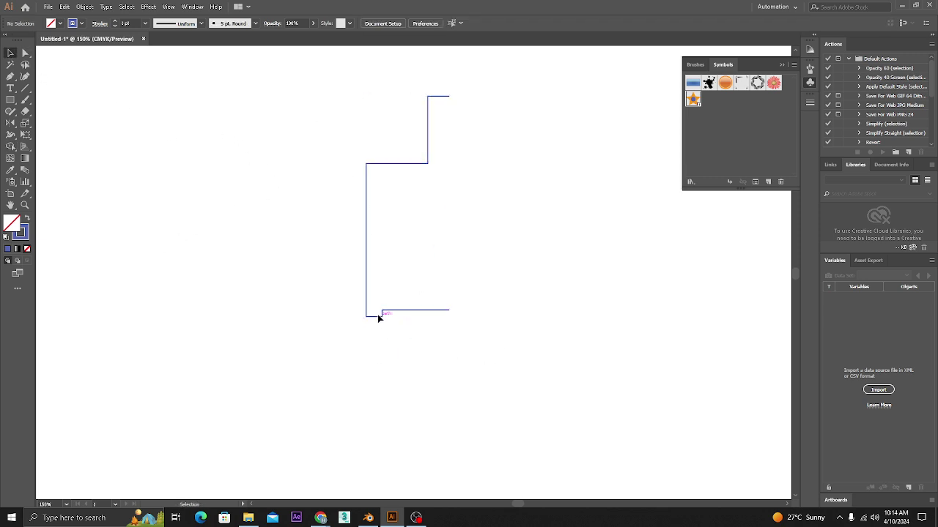
- Examine the anchor points and edges of the small foot at the profile's lower-left corner
drag(379, 321, 371, 346)
key(ctrl+z)
click(436, 365)
scroll(380, 319, up, 2)
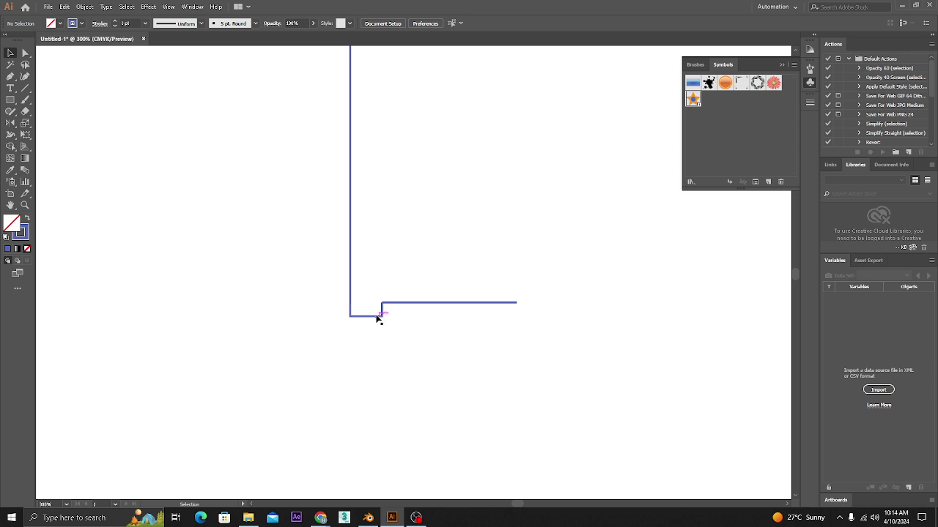
click(382, 313)
scroll(392, 313, up, 2)
drag(443, 403, 236, 209)
key(a)
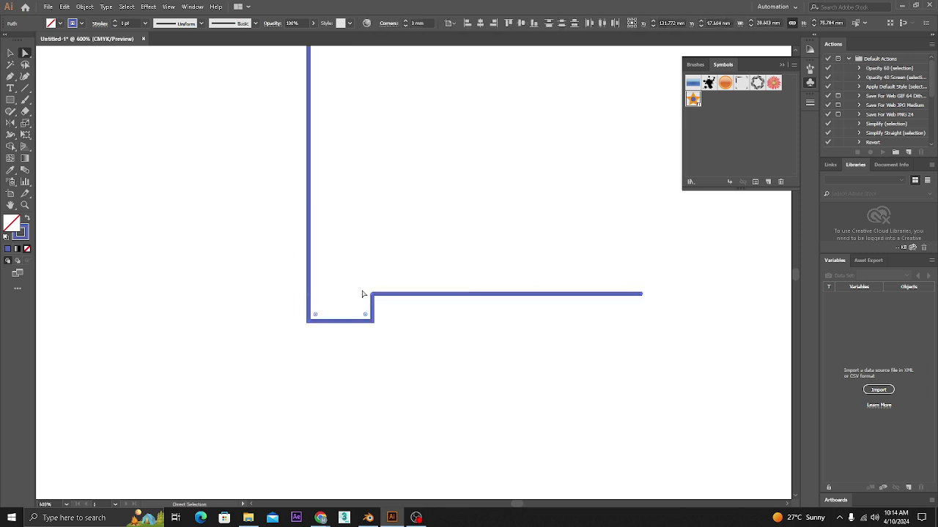
drag(349, 271, 397, 310)
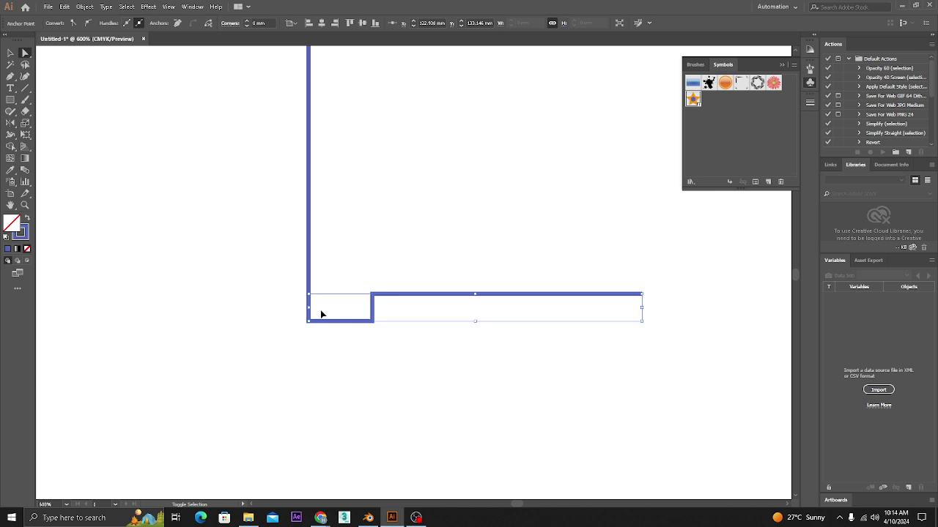
scroll(322, 313, up, 1)
drag(274, 279, 320, 303)
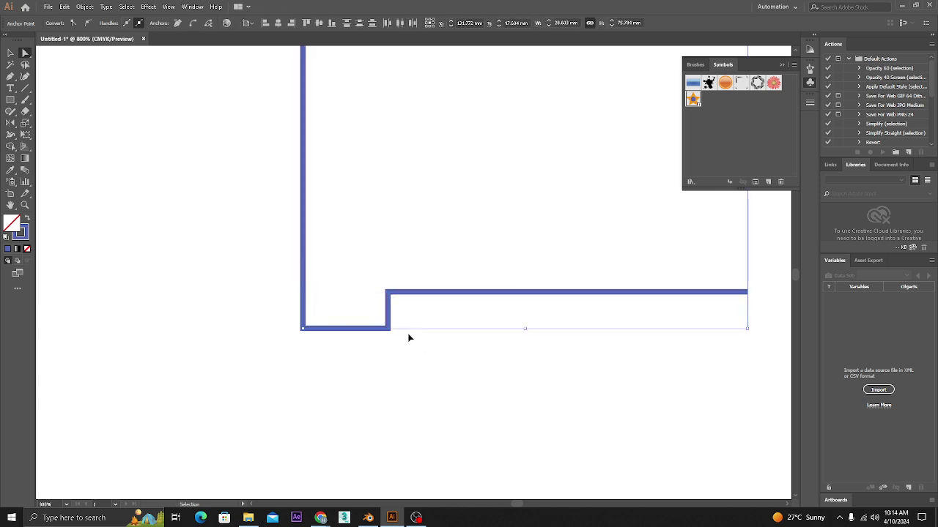
click(302, 331)
click(251, 293)
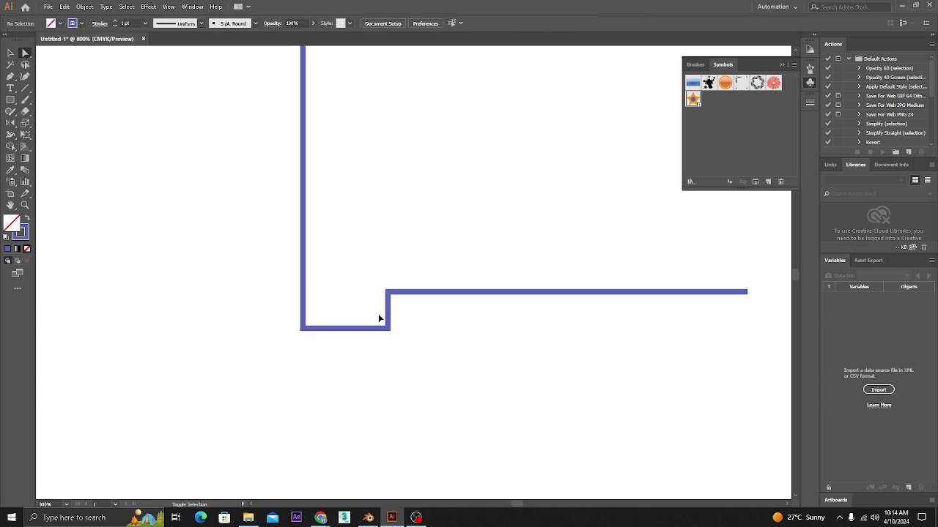
scroll(381, 318, down, 4)
click(16, 52)
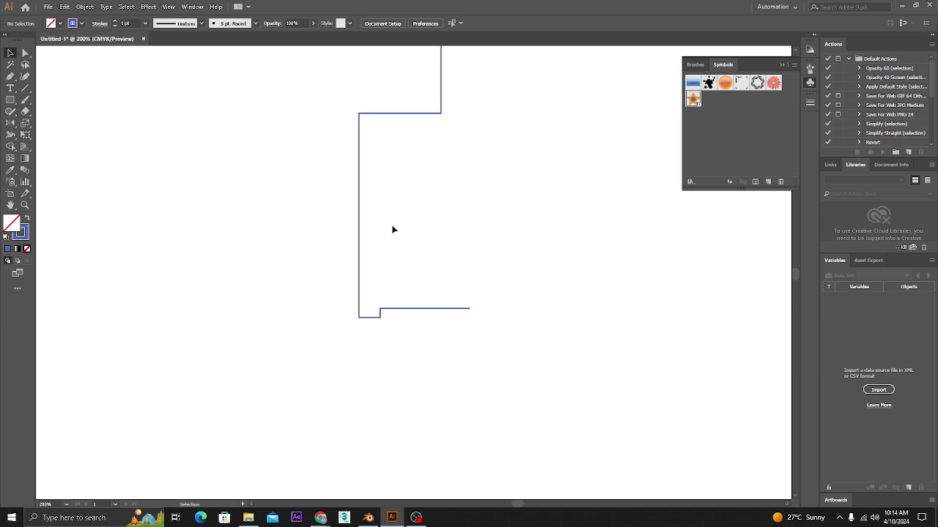
scroll(447, 253, down, 1)
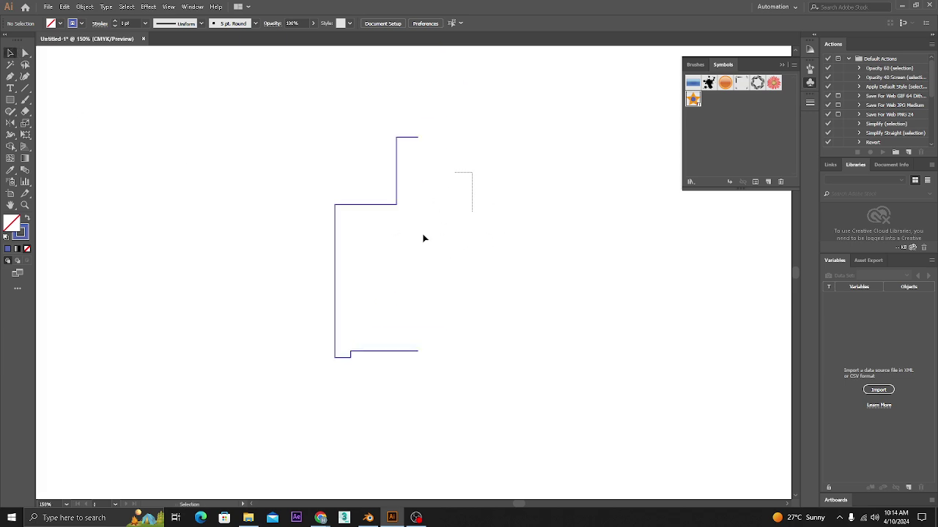
- Try the 3D Rotate effect on the profile in the Off-Axis Front position with Diffuse Shading
drag(469, 172, 362, 255)
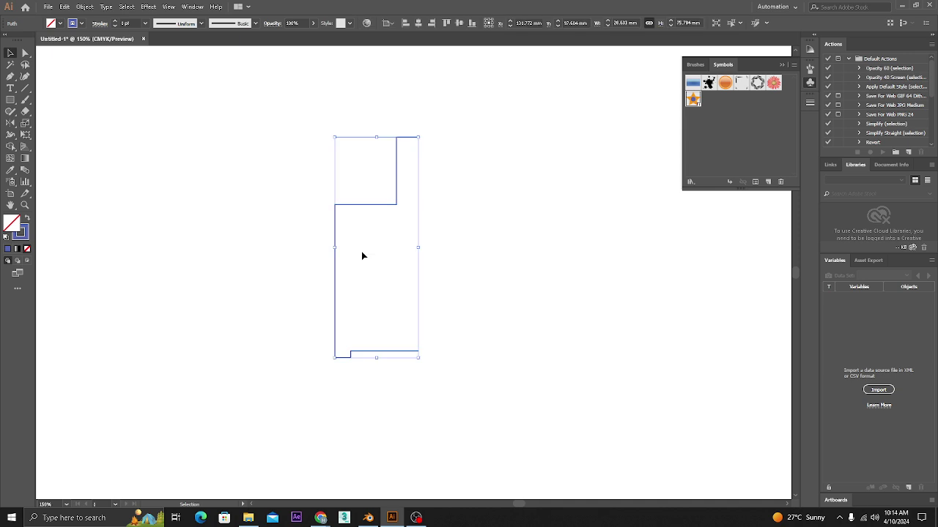
click(147, 7)
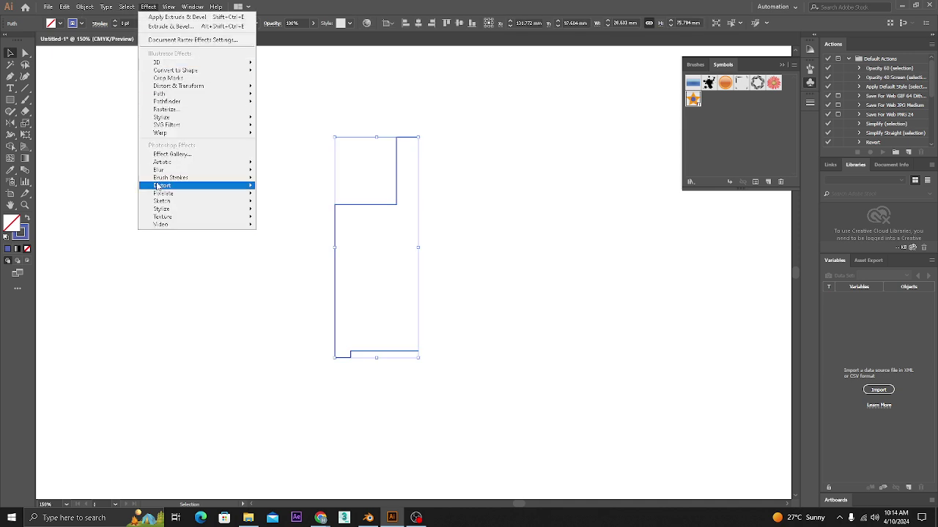
mouse_move(165, 65)
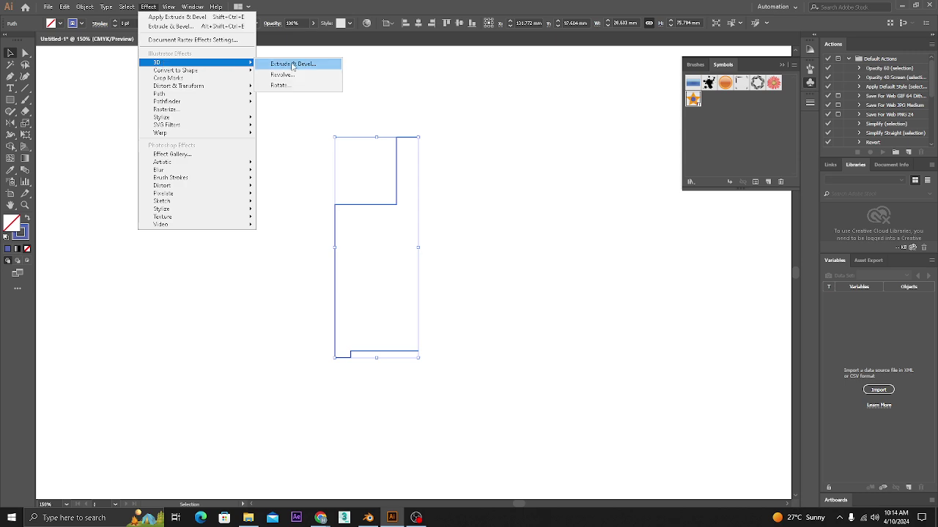
click(294, 86)
drag(388, 74, 590, 95)
click(464, 278)
drag(515, 98, 607, 116)
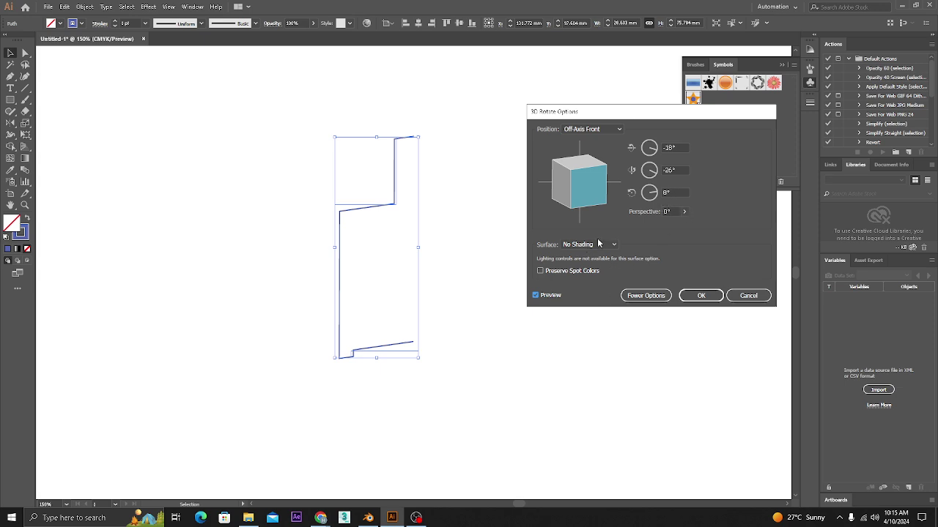
click(693, 297)
click(580, 247)
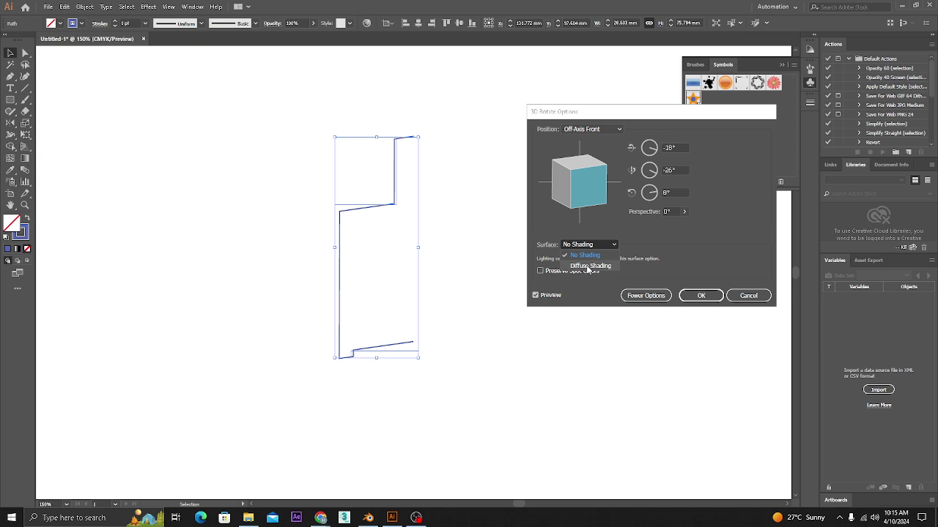
click(586, 268)
click(684, 373)
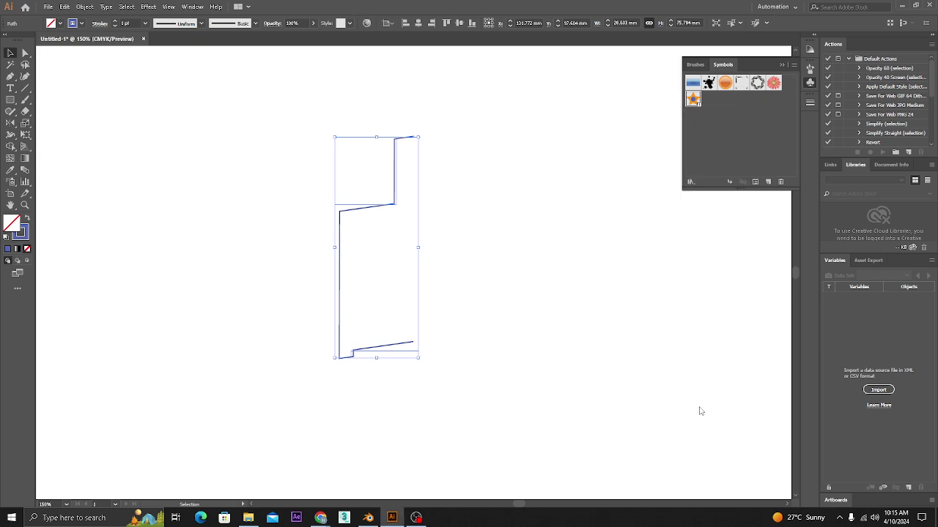
key(ctrl+z)
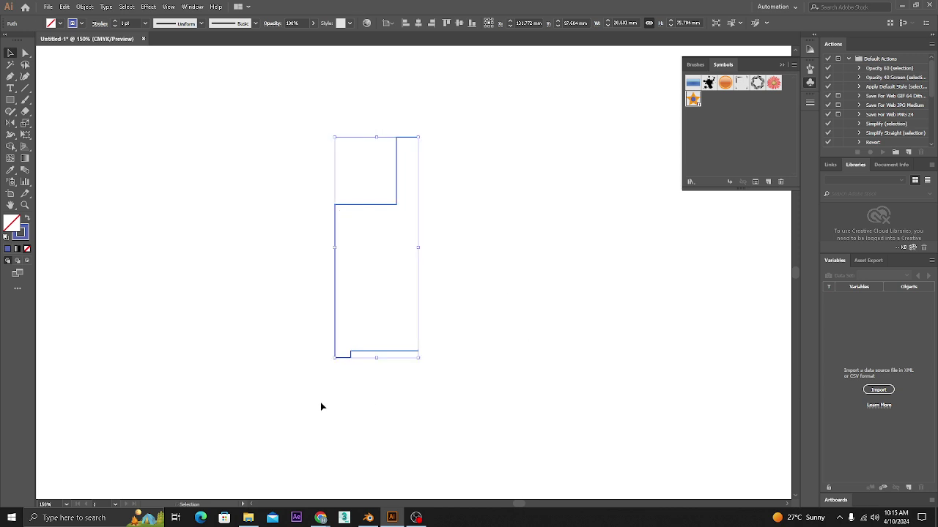
click(321, 404)
drag(359, 352, 391, 383)
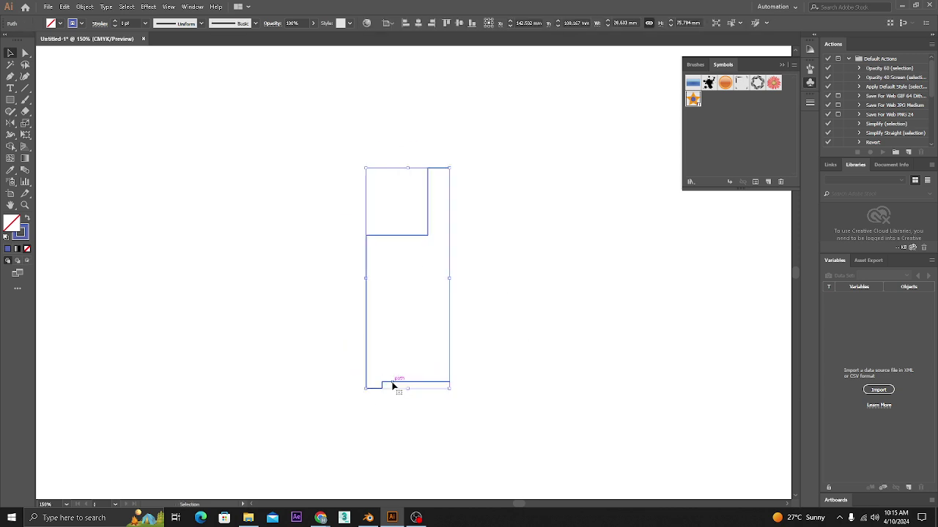
click(484, 287)
key(ctrl+z)
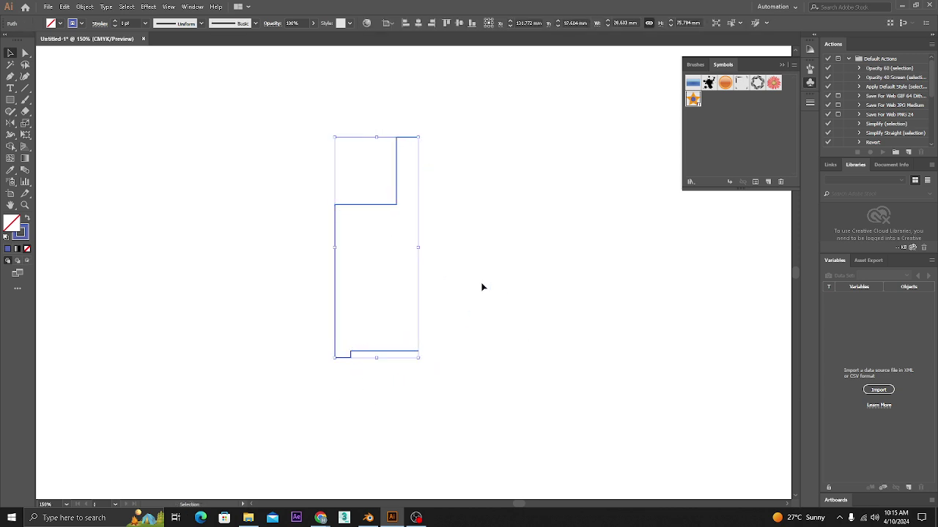
- Apply a previewed 3D Revolve of 360° to the profile, offset from the Right Edge, with Plastic Shading and the Off-Axis Front position
click(454, 246)
drag(442, 130, 387, 168)
click(147, 7)
mouse_move(171, 64)
click(273, 74)
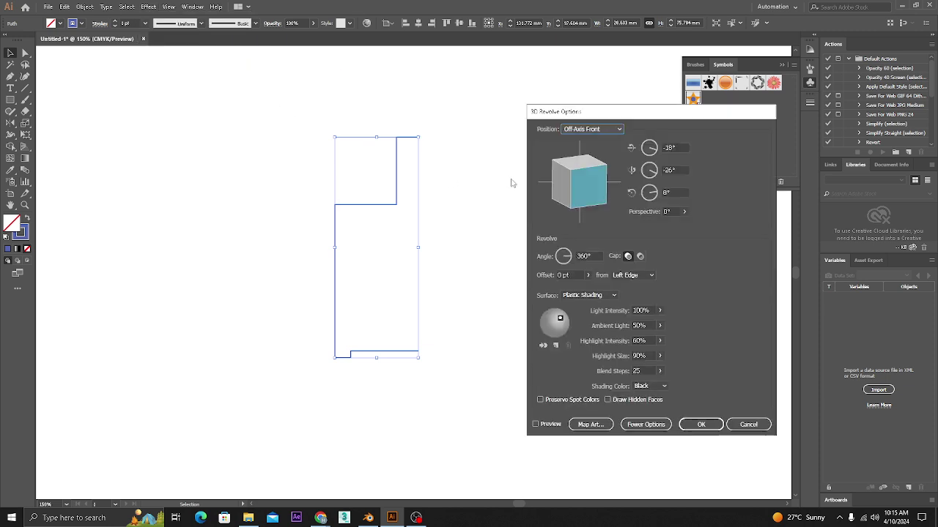
drag(676, 114, 664, 106)
click(539, 417)
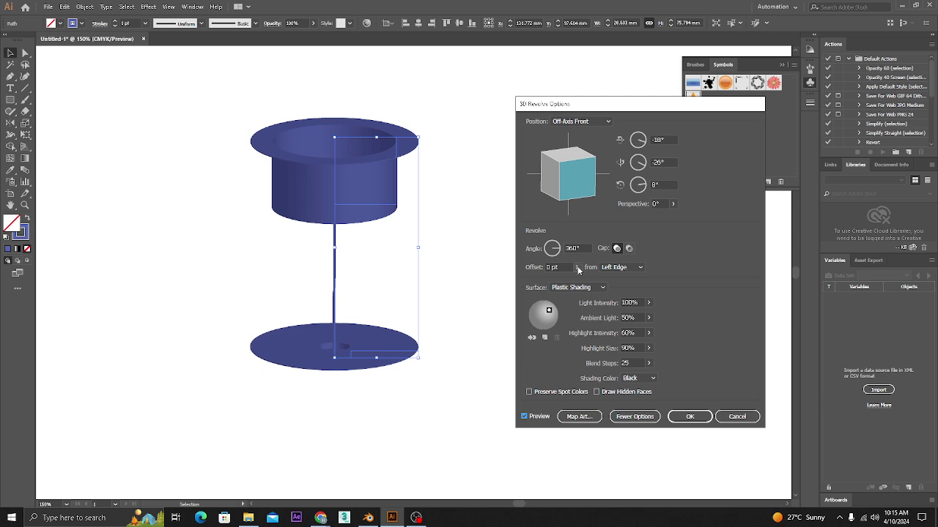
click(619, 267)
click(621, 289)
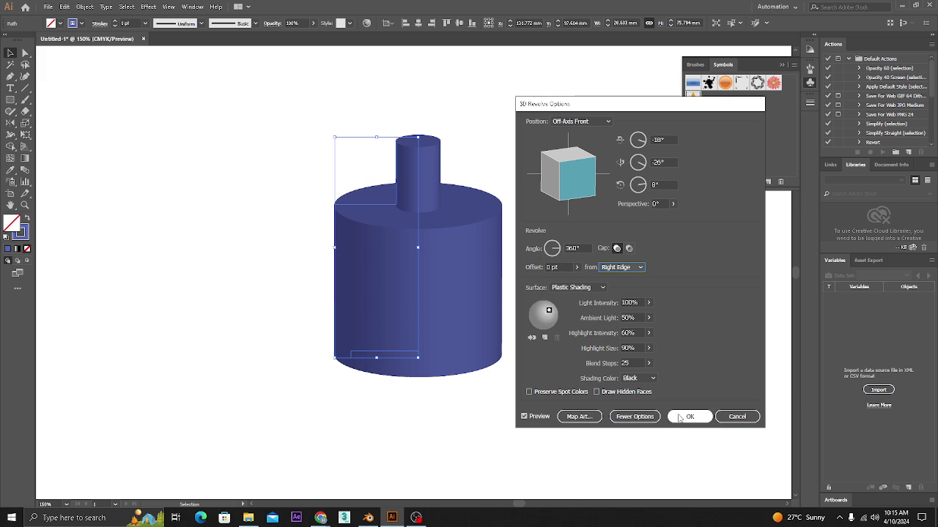
click(588, 288)
click(581, 335)
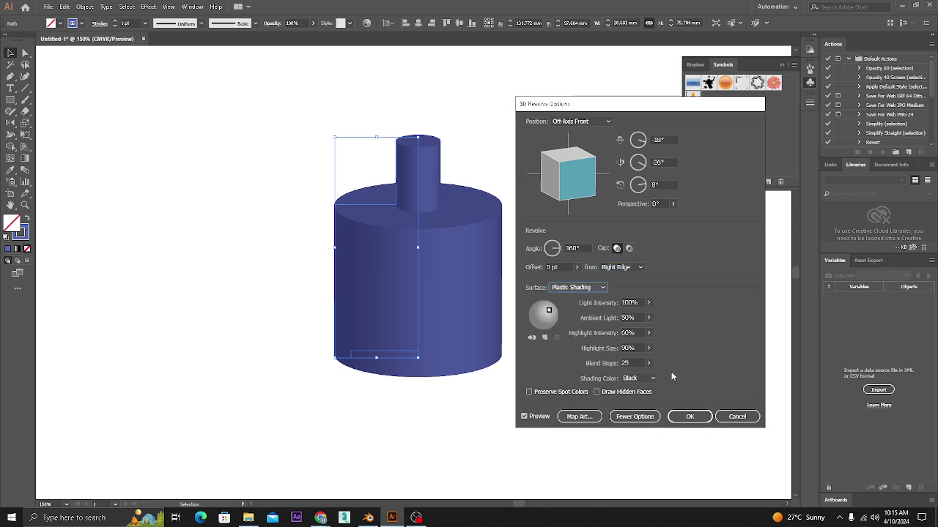
click(687, 417)
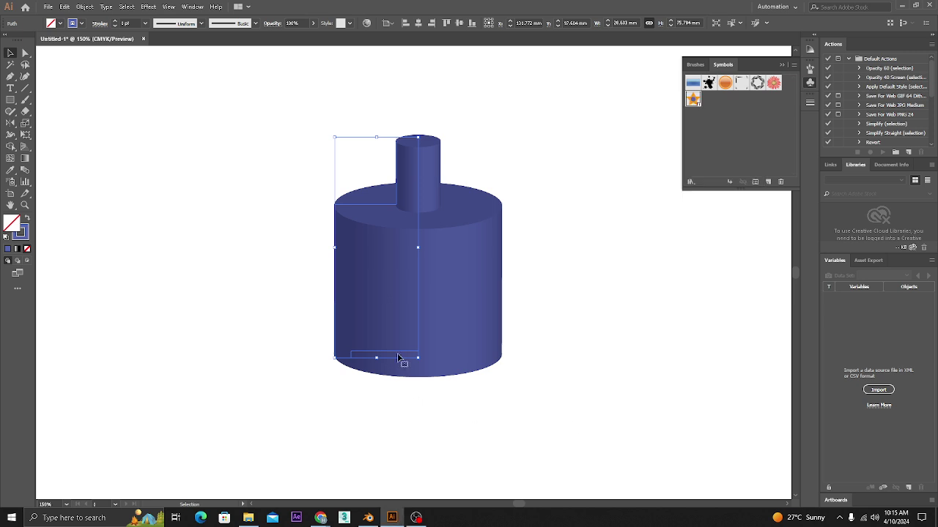
click(570, 261)
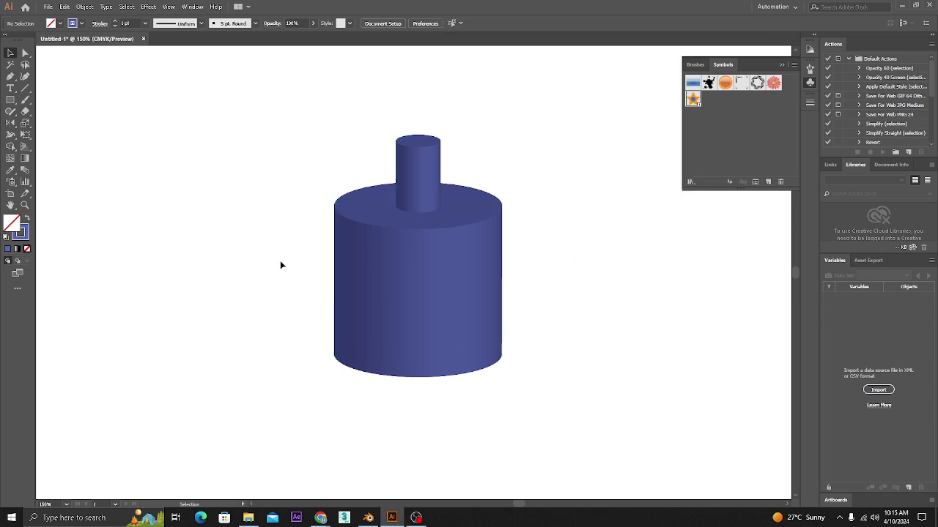
- Round the shoulder corner of the revolved shape's profile to a radius of about 5.56 mm
click(391, 203)
key(a)
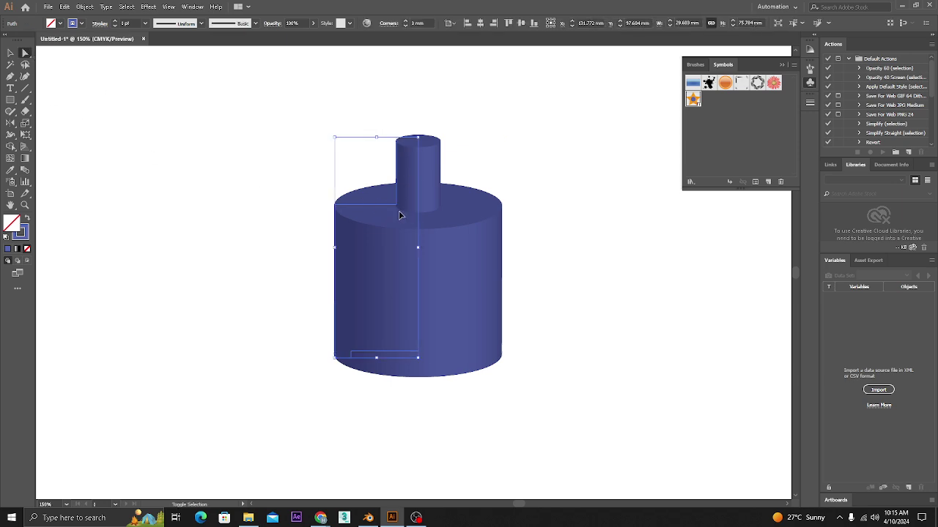
scroll(399, 214, up, 1)
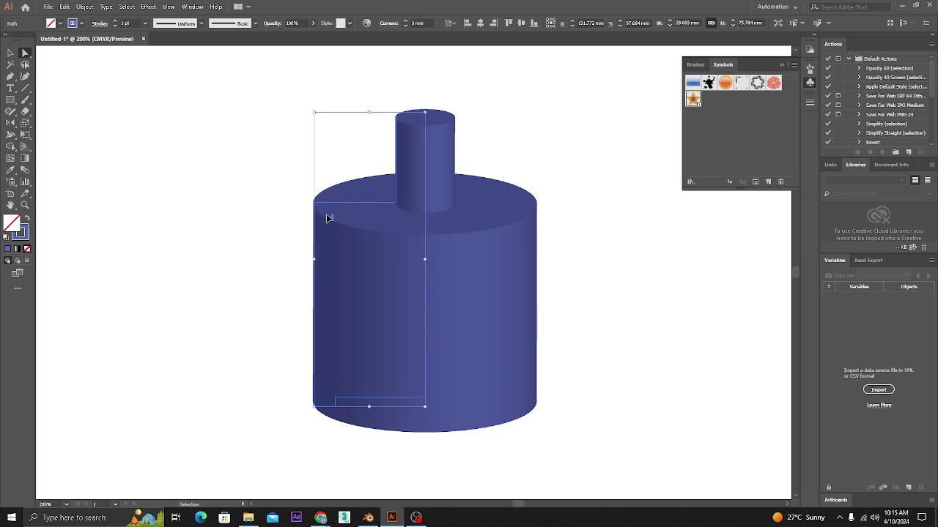
drag(320, 212, 334, 227)
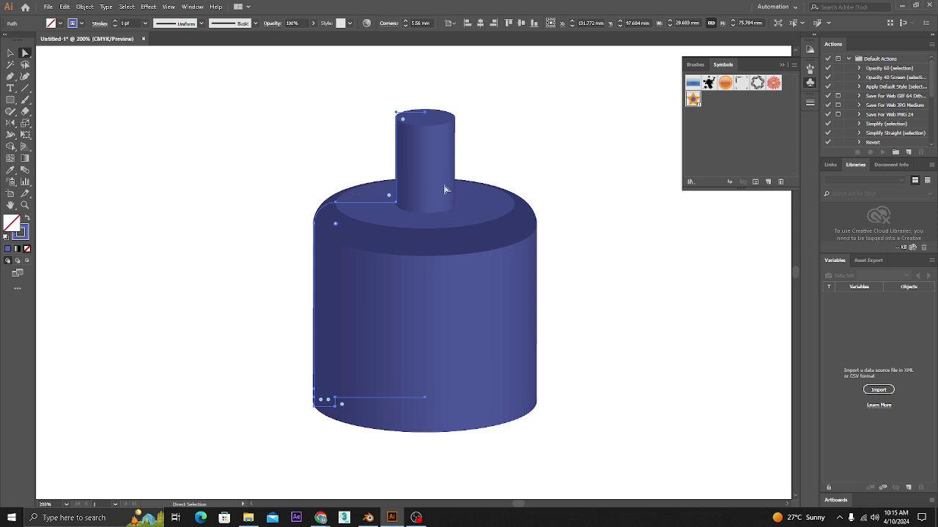
- Nudge the profile's outer points inward, keeping the open ends on the axis, to narrow it to about 26.5 mm wide
drag(247, 81, 400, 440)
key(Right)
key(Right)
key(Right)
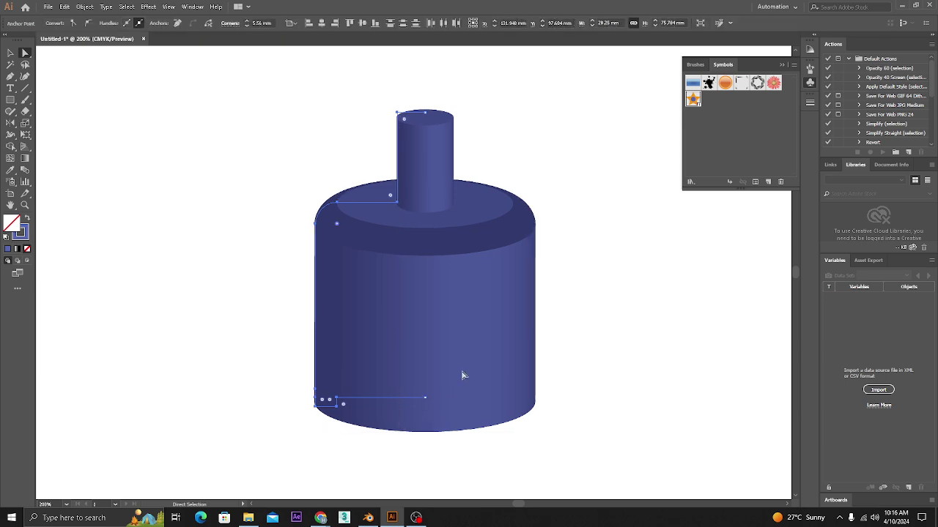
key(Right)
- Lower the points at the top of the neck to shorten the profile to about 70.8 mm tall
drag(387, 88, 471, 131)
key(Right)
key(Down)
key(Down)
key(Down)
key(Down)
key(Down)
key(Down)
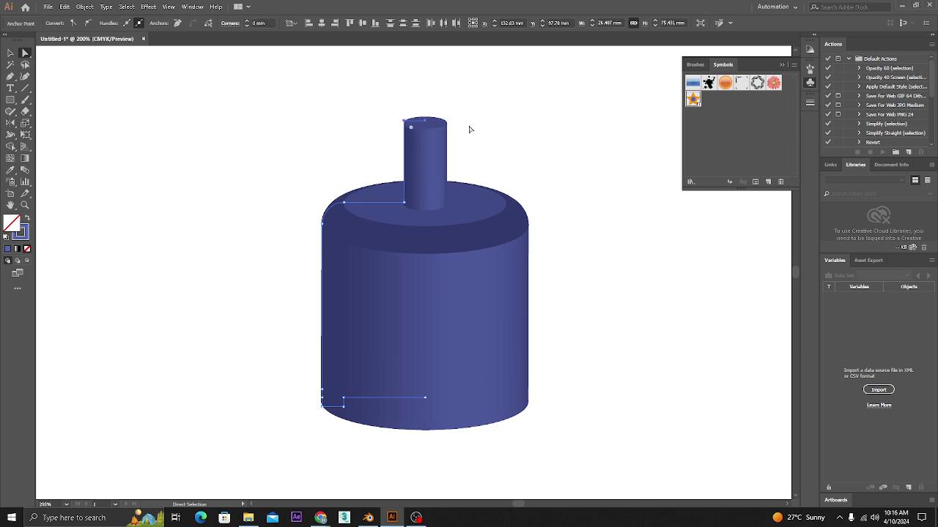
key(Down)
key(Down)
key(Down)
key(Down)
key(Down)
- Nudge the body's outer points horizontally, leaving the neck in place, until the profile is about 21.5 mm wide
drag(274, 172, 379, 444)
key(Right)
key(Right)
key(Right)
key(Right)
key(Right)
key(Right)
key(Right)
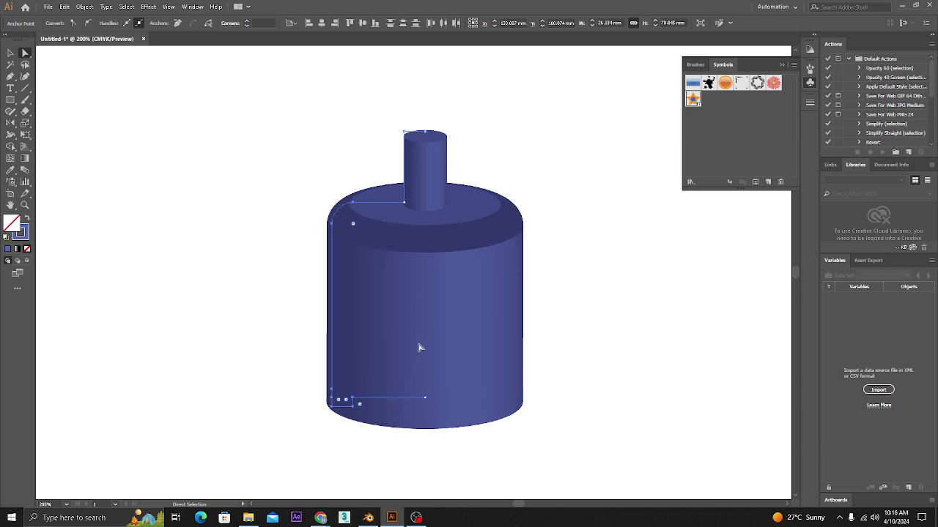
key(Right)
key(Right)
key(Right)
key(Right)
key(Right)
key(Right)
key(Right)
key(Right)
key(Right)
key(Right)
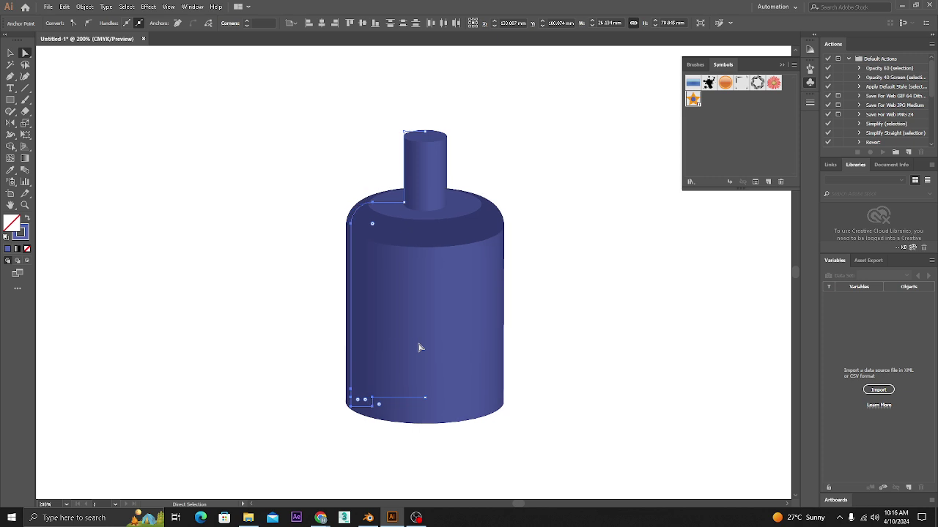
key(Left)
key(Left)
key(Left)
key(Left)
key(Left)
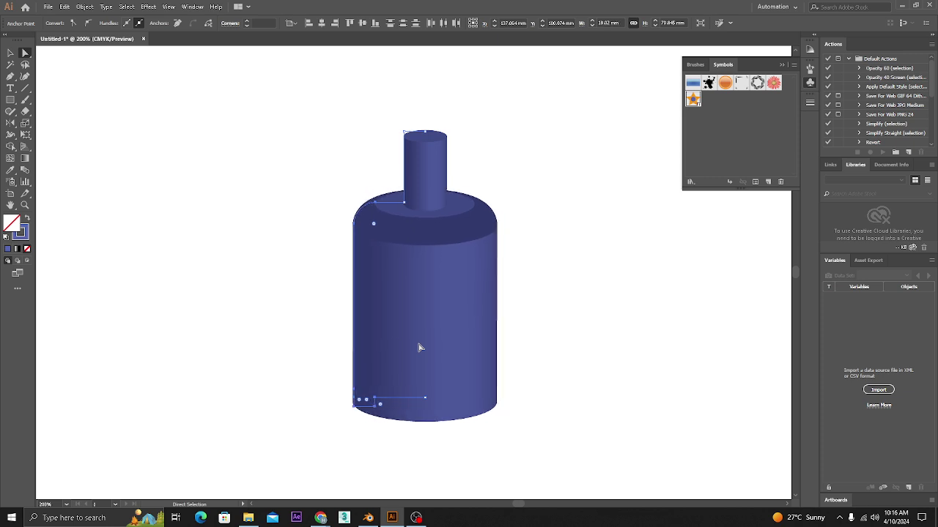
key(Left)
key(Left)
key(Left)
key(Left)
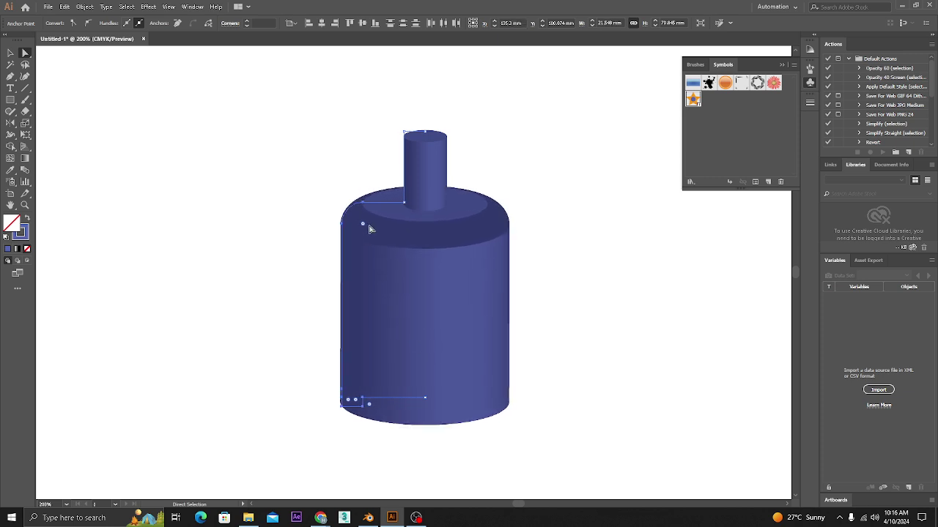
- Reduce the rounding of the body's shoulder corner and slightly round the foot's corners at the base
drag(364, 221, 345, 210)
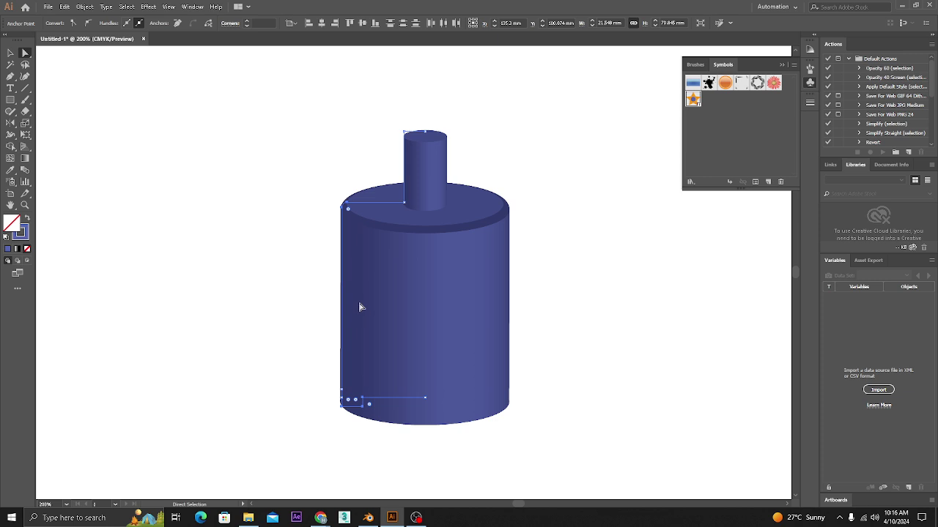
drag(347, 405, 346, 403)
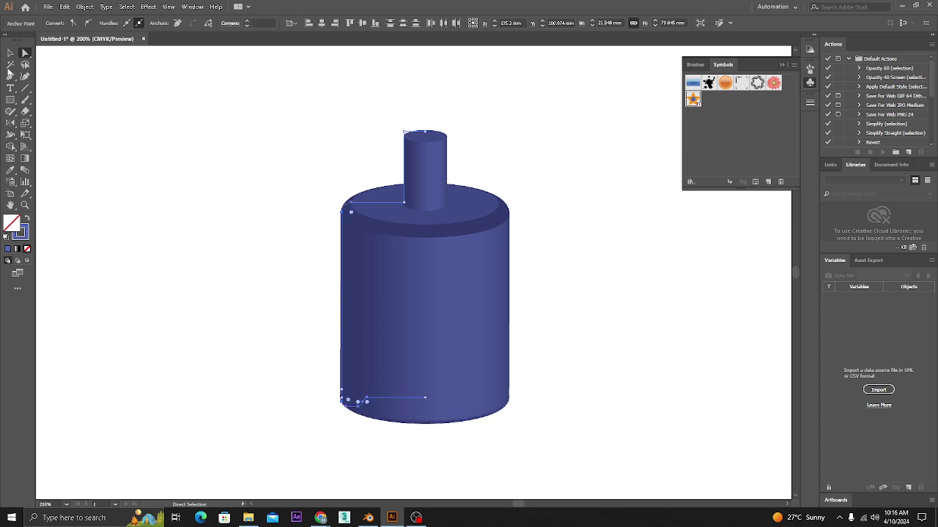
click(10, 53)
click(320, 262)
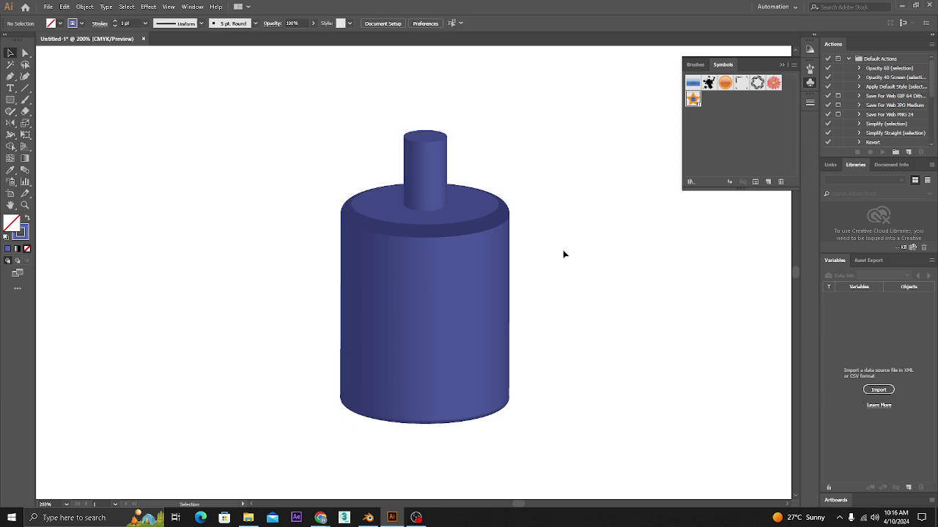
- Slightly round the outer corner at the top of the bottle's neck
click(410, 160)
click(25, 53)
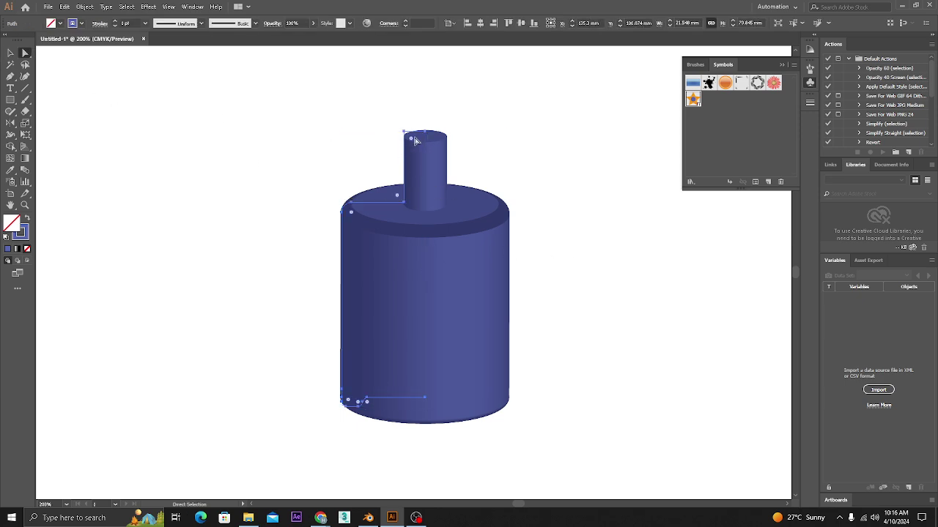
drag(413, 142, 410, 141)
click(11, 53)
click(584, 241)
drag(562, 235, 551, 214)
click(471, 297)
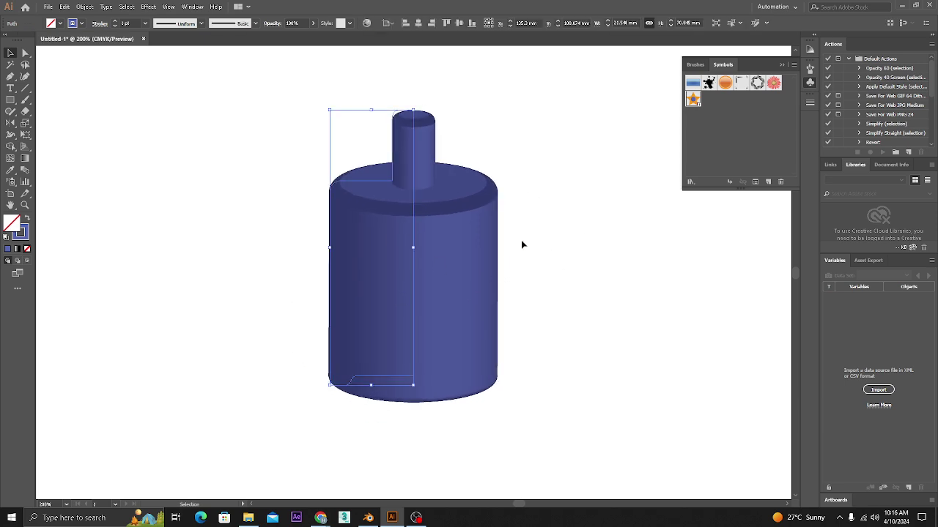
click(513, 256)
scroll(505, 246, up, 1)
click(372, 196)
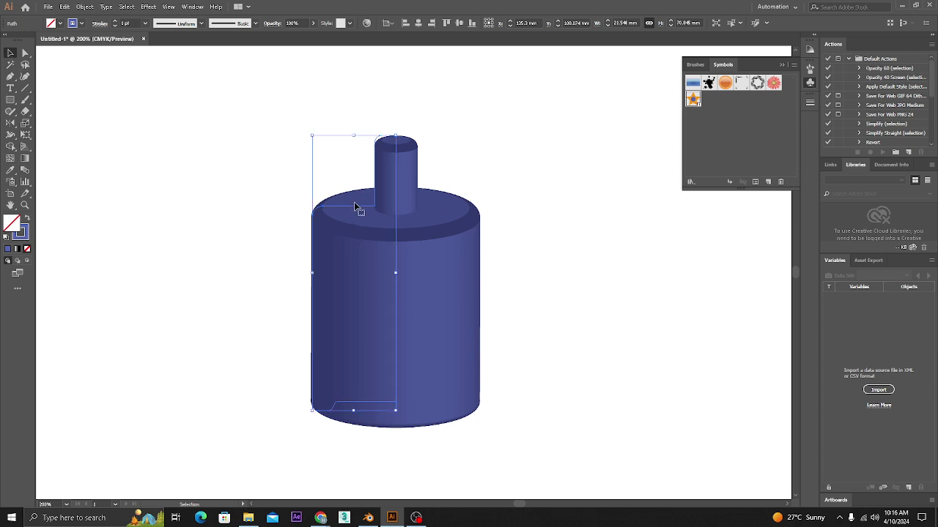
click(581, 250)
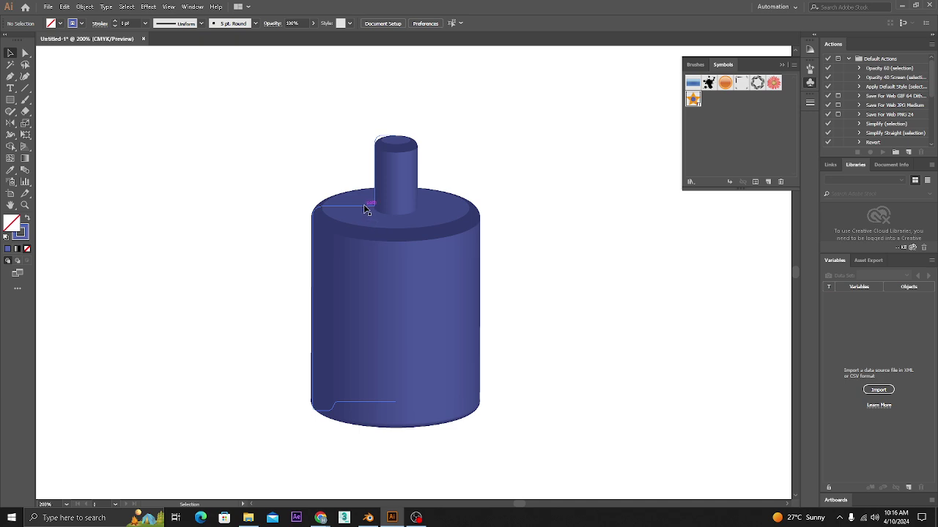
- Try rotating the profile path counterclockwise directly on the artboard, and undo the rotation
click(366, 210)
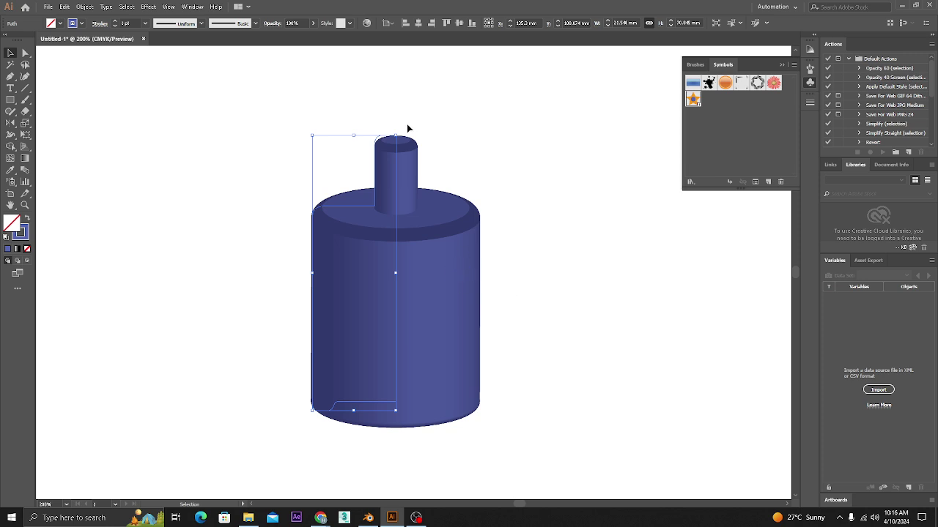
drag(399, 134, 339, 123)
drag(569, 251, 570, 250)
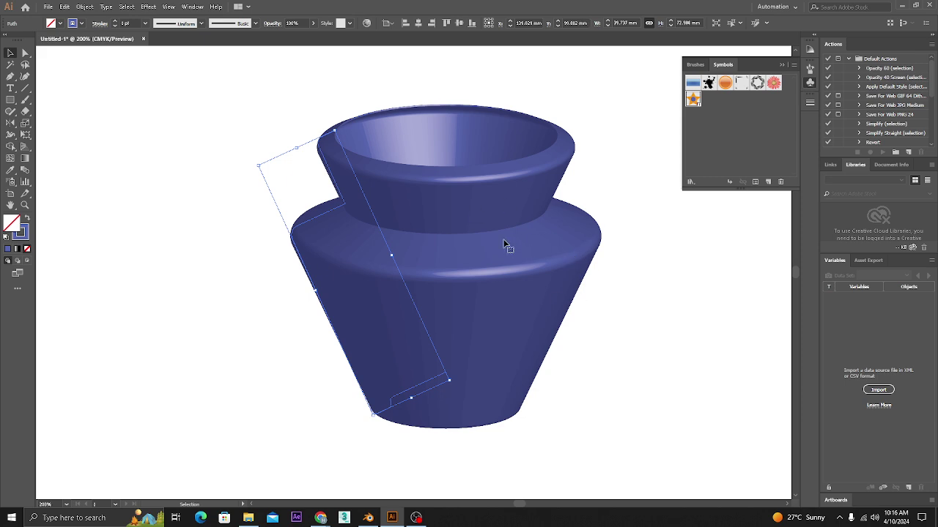
key(a)
key(v)
key(ctrl+z)
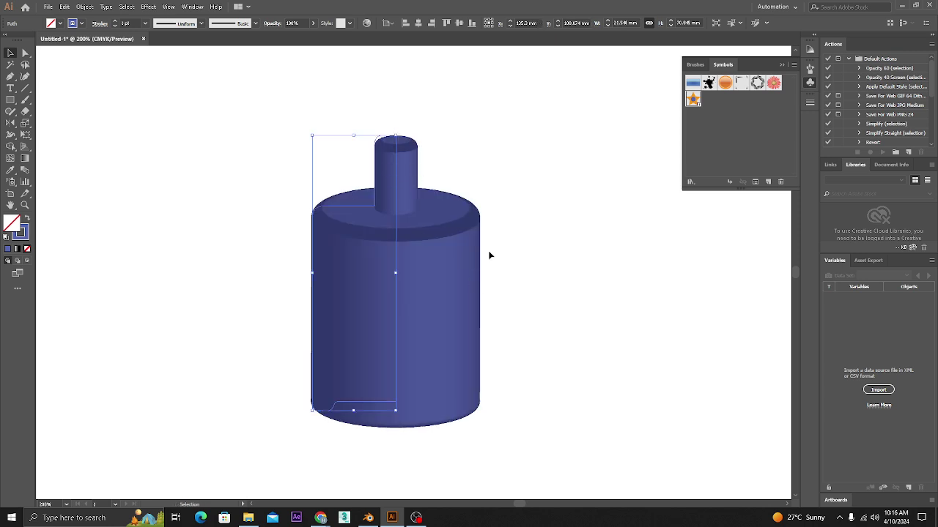
- Edit the applied 3D Revolve effect with preview on, giving it a custom rotation of 30°, -33° and -1° that reveals the base
click(197, 8)
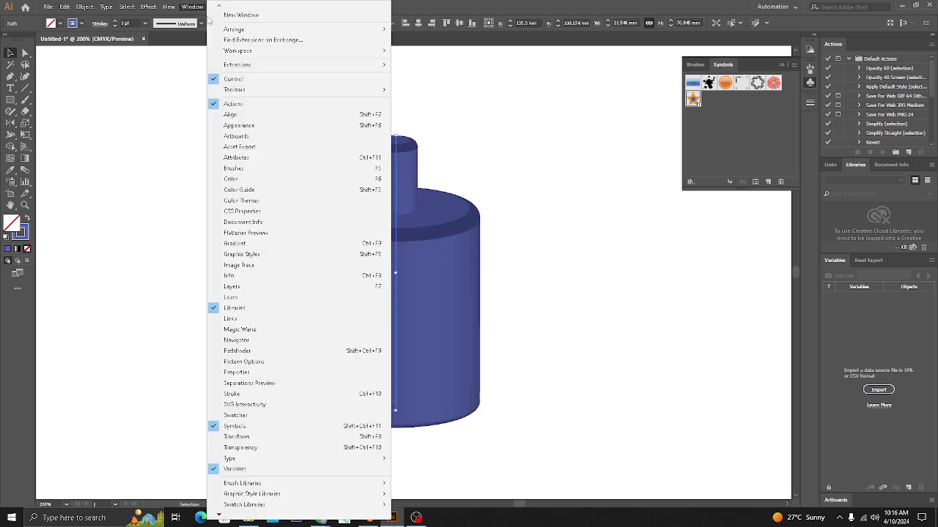
click(242, 126)
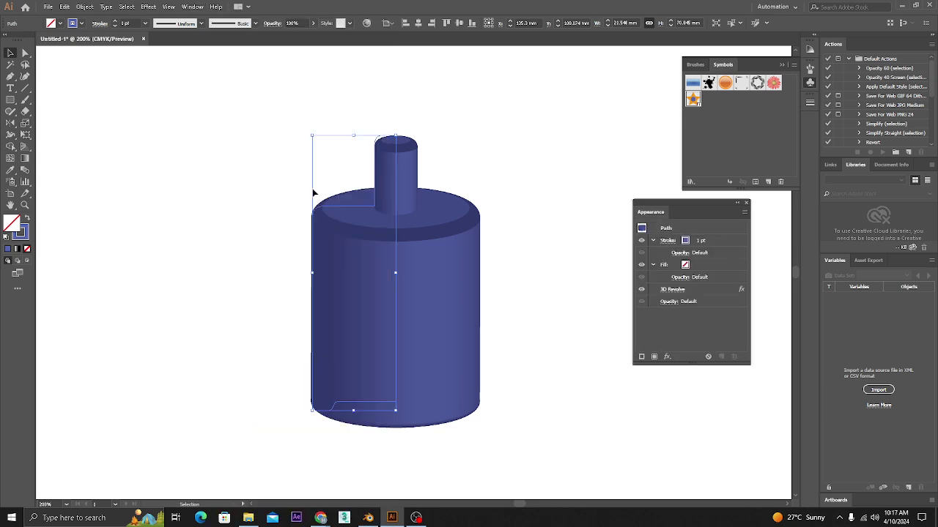
click(674, 290)
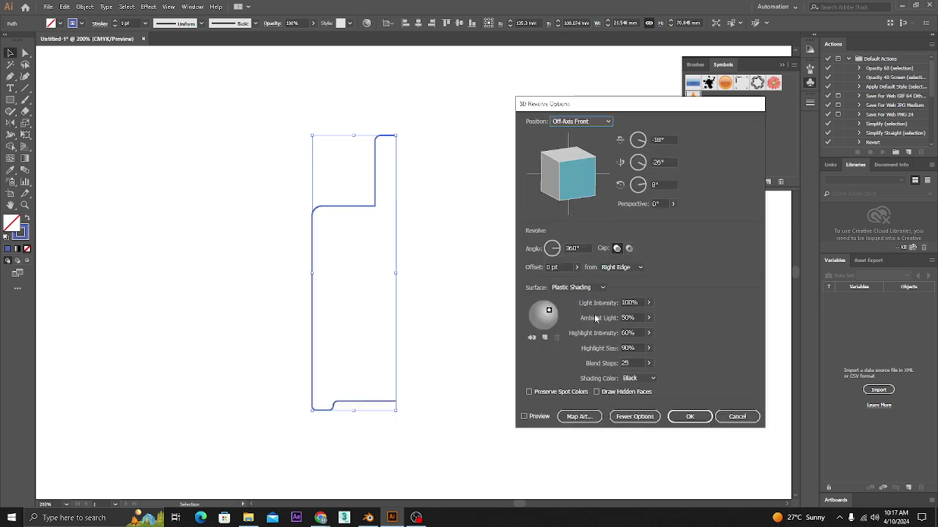
click(535, 416)
drag(575, 186, 579, 166)
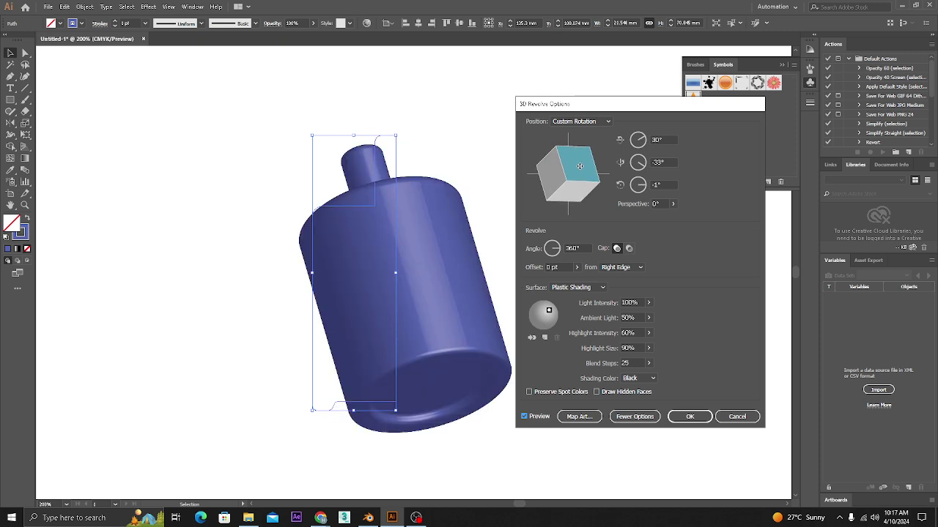
click(579, 166)
drag(624, 106, 643, 91)
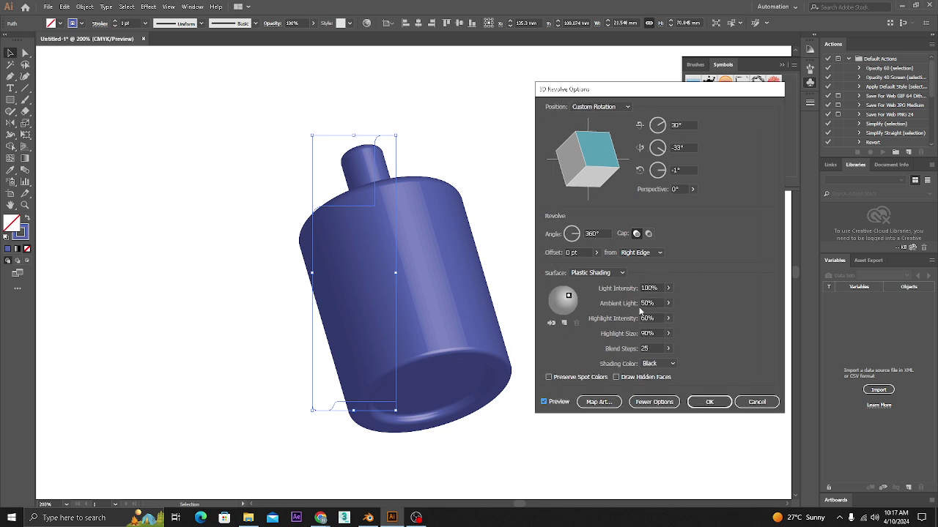
- Raise the plastic shading's highlight intensity to 90% and its highlight size to 100%
drag(667, 333, 653, 346)
click(711, 335)
click(668, 333)
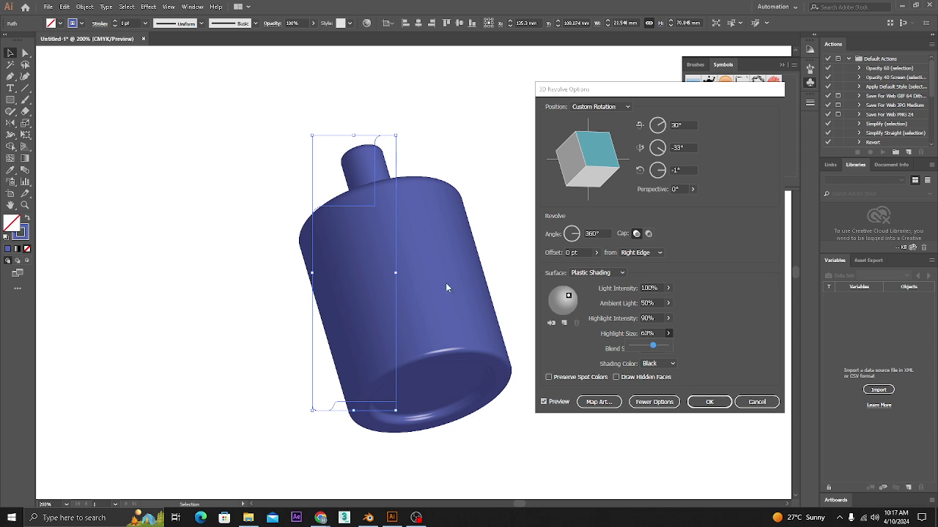
drag(653, 346, 675, 349)
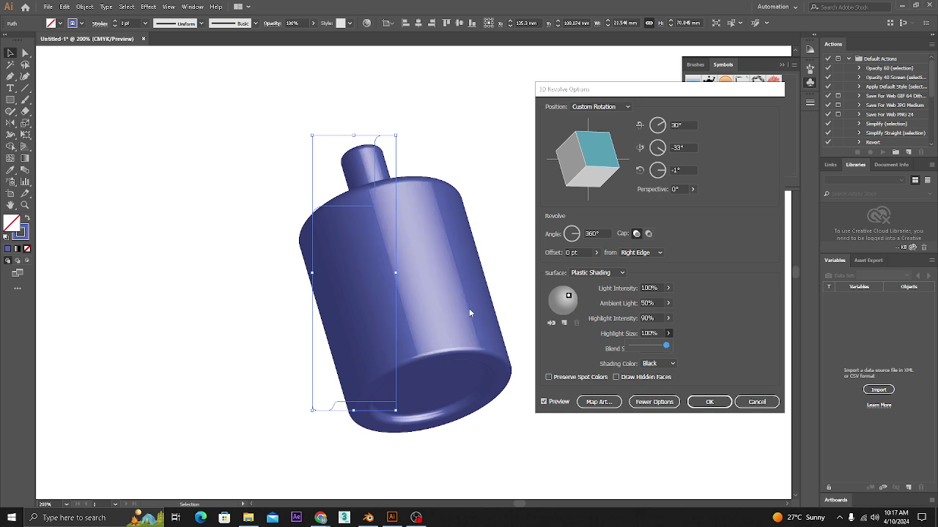
- Set the highlight intensity to 55% and the highlight size to 87%
click(667, 318)
drag(665, 333, 652, 333)
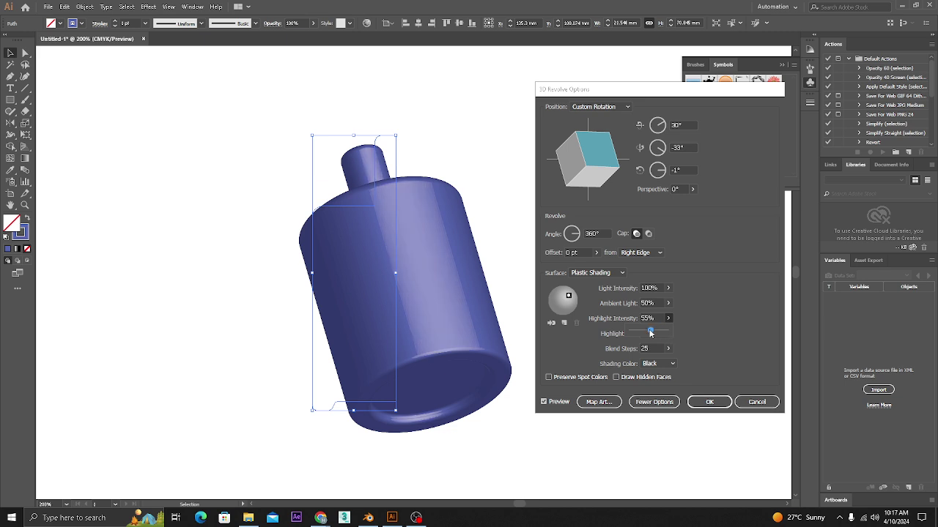
drag(651, 333, 650, 333)
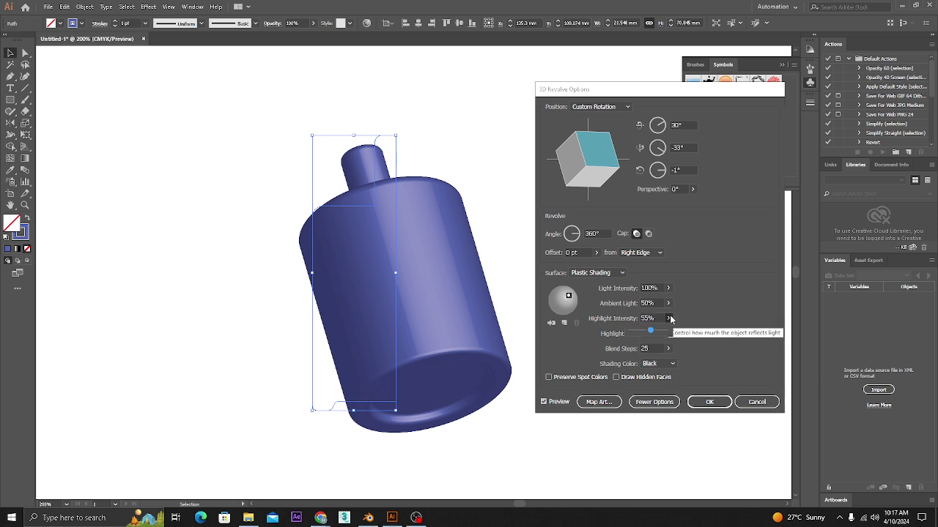
mouse_move(668, 333)
mouse_down()
mouse_move(655, 347)
mouse_move(663, 347)
mouse_up()
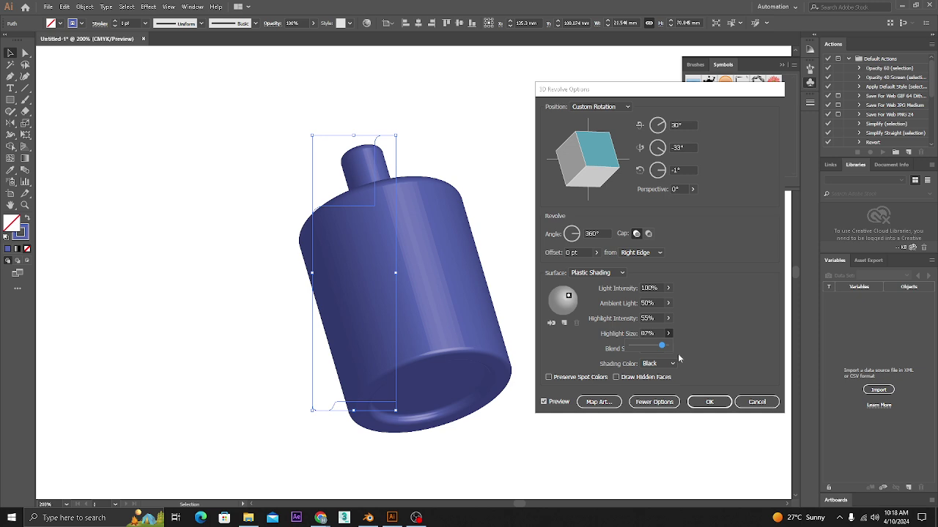
click(734, 350)
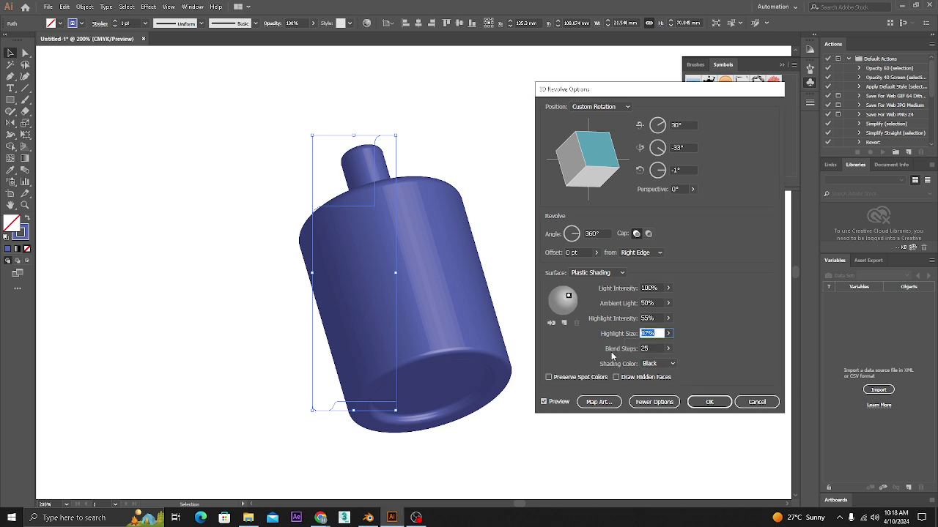
- Try very low blend step counts on the shading, going down to 2 and ending at 3
click(668, 348)
click(655, 347)
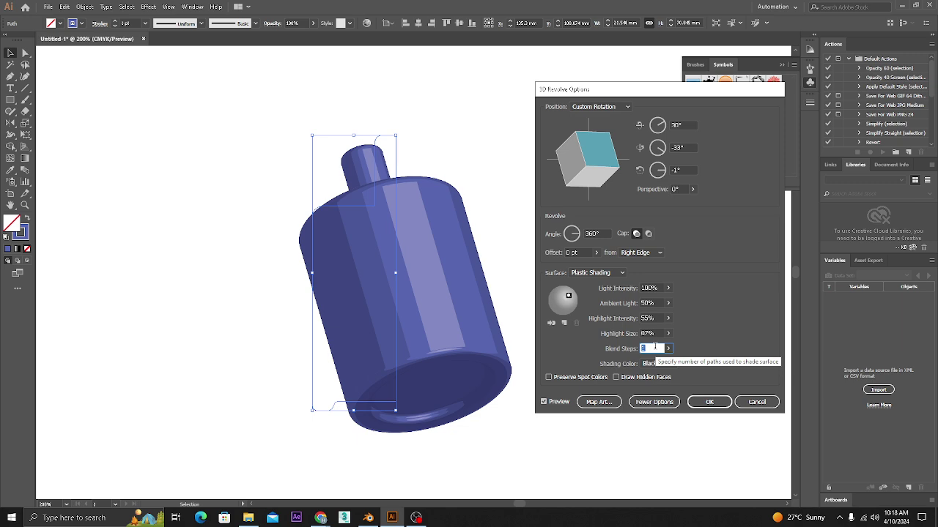
key(Down)
key(Down)
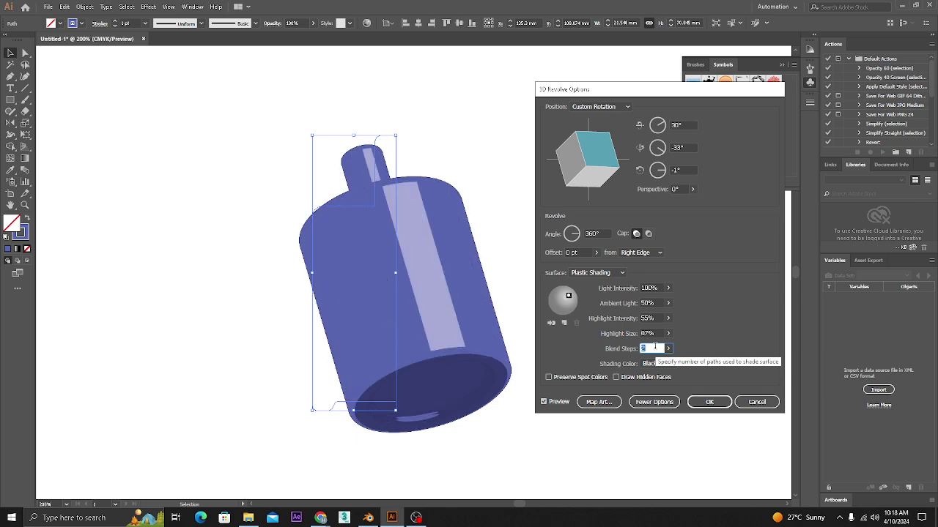
key(Up)
key(Up)
key(Up)
key(Up)
key(Up)
key(Down)
key(Down)
key(Up)
key(Up)
key(Up)
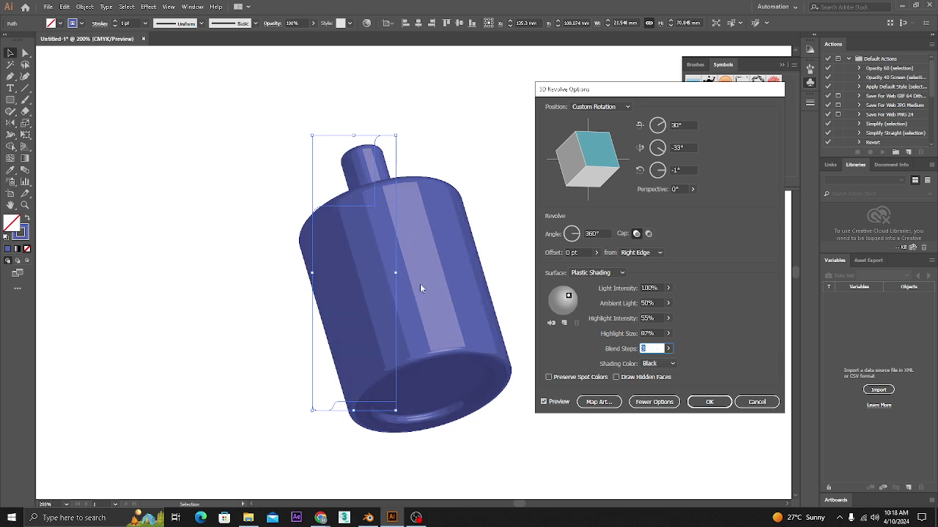
- Raise the blend steps gradually up to 98 to smooth the shading
scroll(651, 345, up, 1)
scroll(651, 345, up, 1)
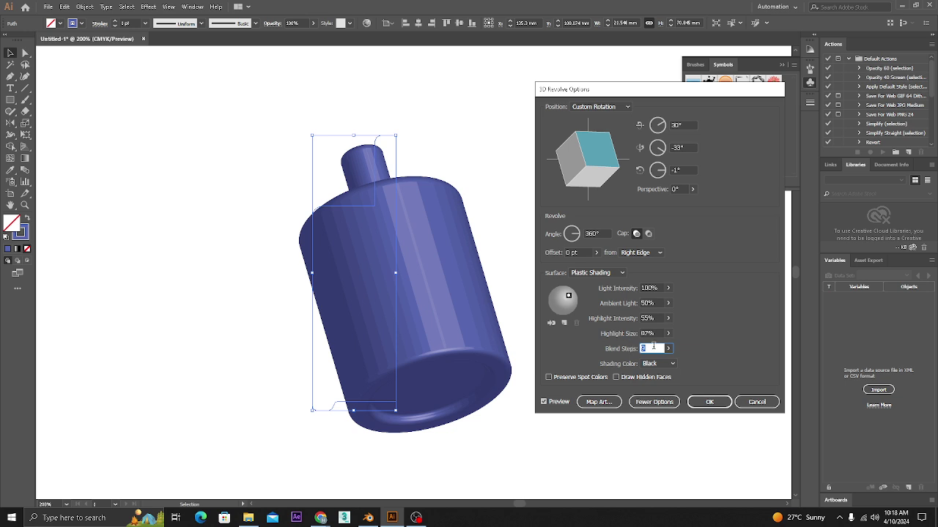
scroll(653, 345, up, 2)
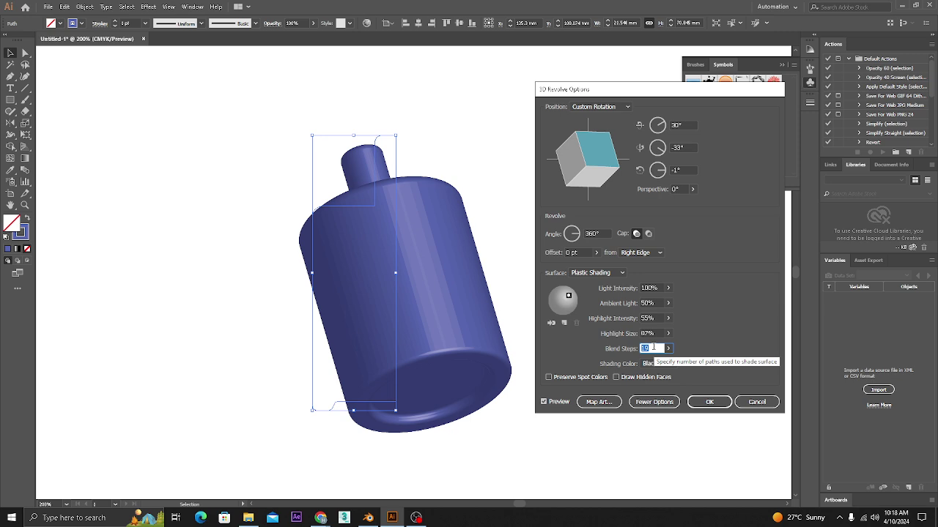
scroll(671, 350, up, 13)
click(671, 353)
mouse_move(644, 363)
mouse_down()
mouse_move(653, 364)
mouse_move(644, 363)
mouse_up()
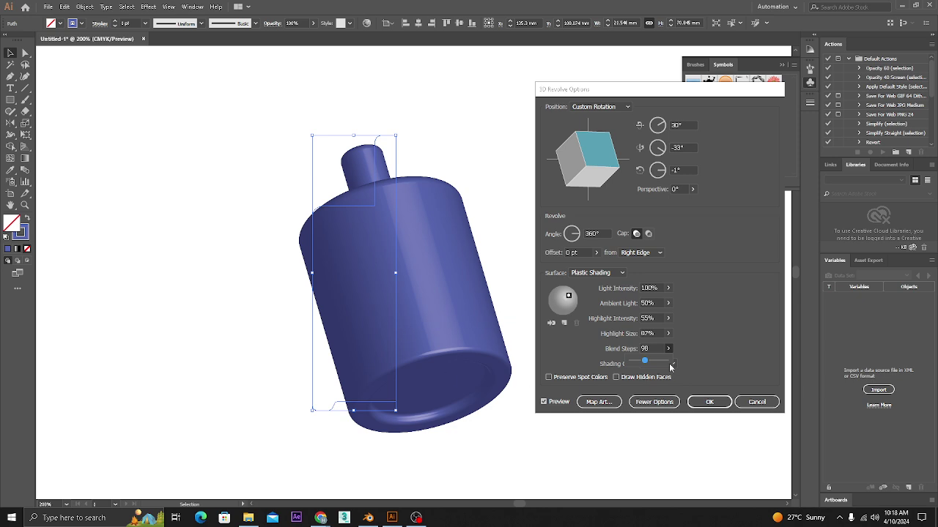
- Set the blend steps to 50, apply the 3D Revolve settings and deselect the bottle
click(648, 348)
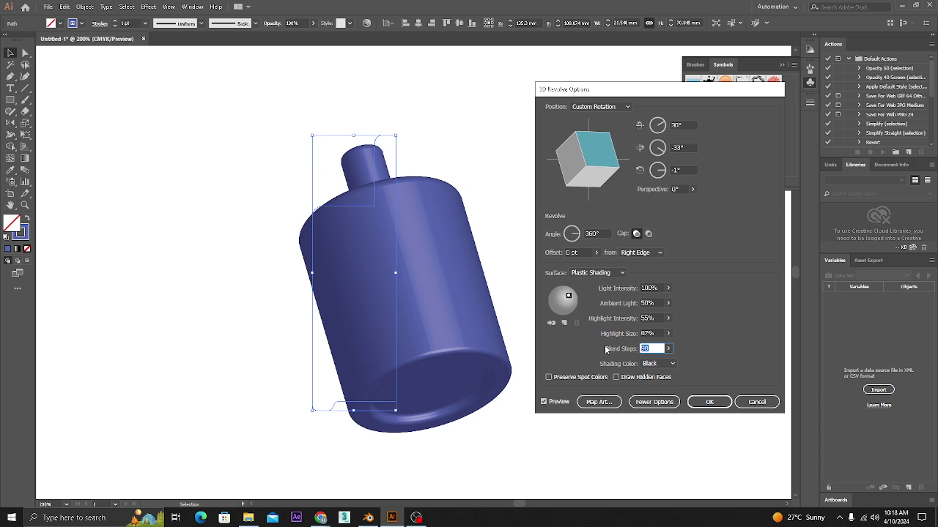
text(20)
click(648, 334)
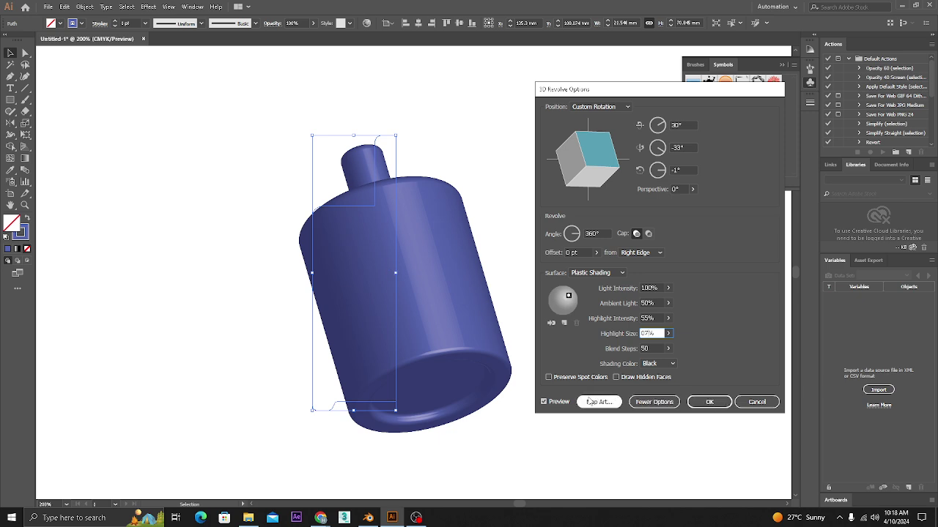
click(711, 403)
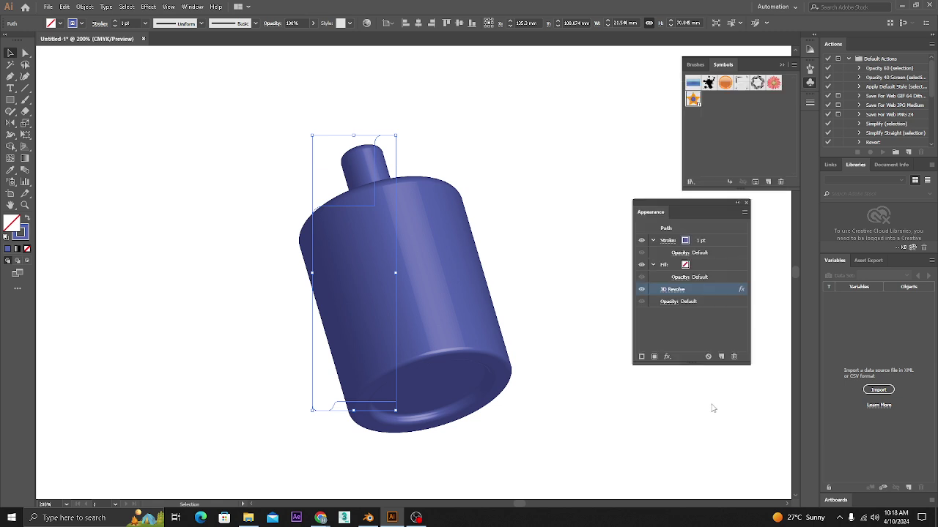
click(571, 302)
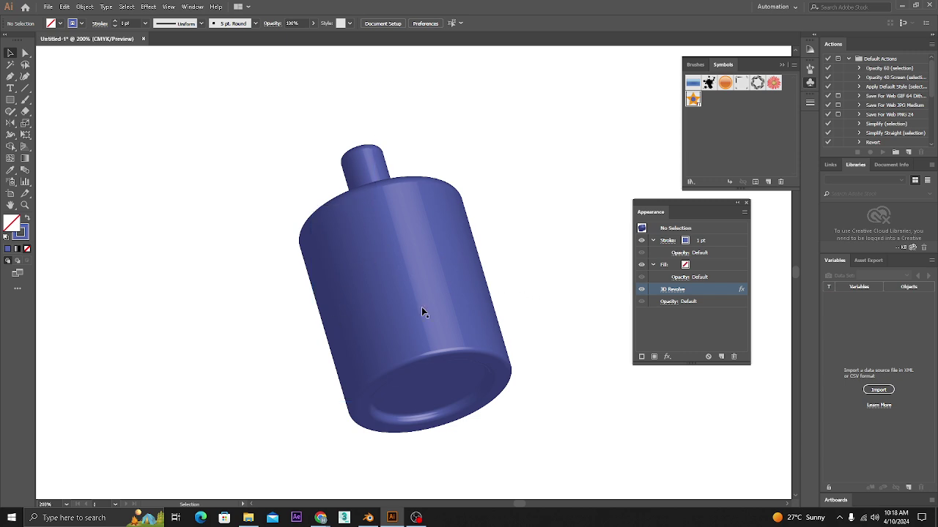
- Edit the bottle's 3D Revolve effect with preview on, adding a second light at the lower left of the shading sphere
click(453, 316)
click(672, 291)
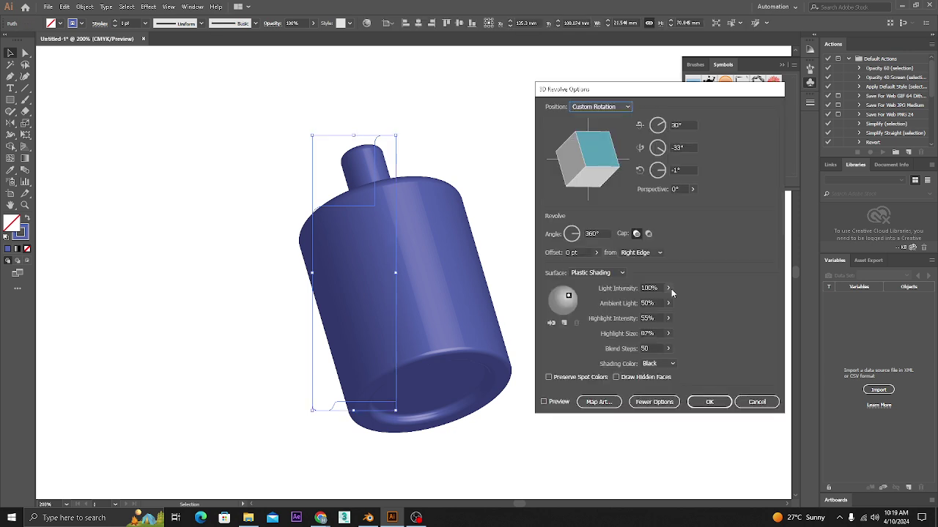
drag(646, 86, 683, 95)
click(581, 409)
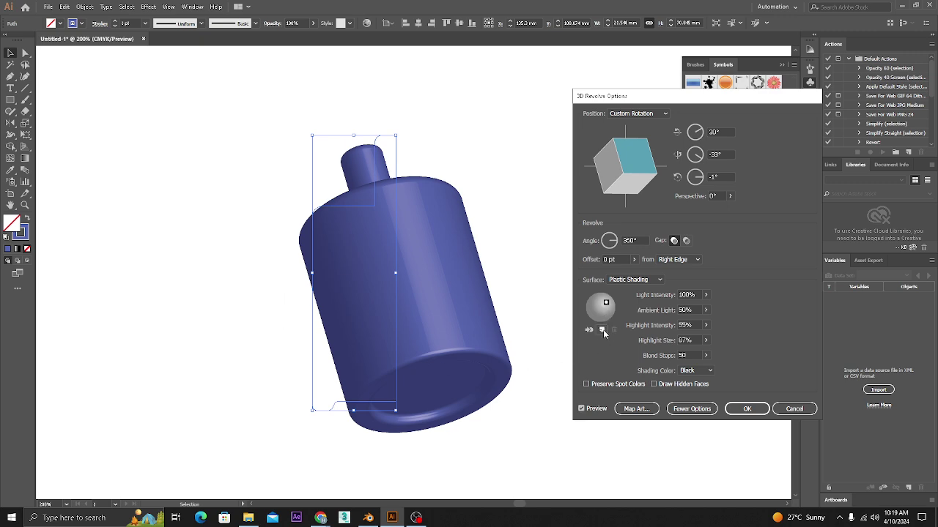
mouse_move(603, 329)
mouse_down()
mouse_move(602, 312)
mouse_move(587, 320)
mouse_up()
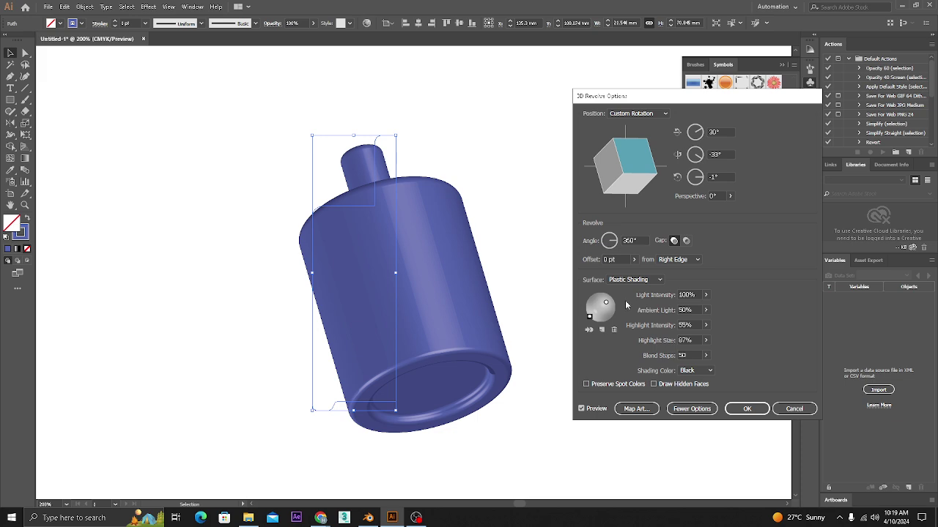
drag(590, 317, 594, 321)
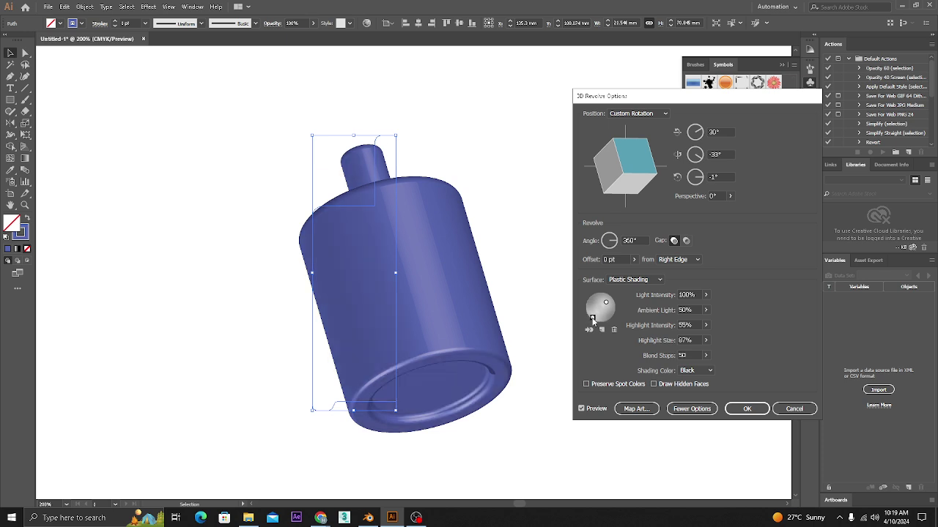
- Move the first light to the upper left of the shading sphere and slightly adjust the second light at its lower left
mouse_move(593, 320)
mouse_down()
mouse_move(614, 302)
mouse_move(593, 298)
mouse_up()
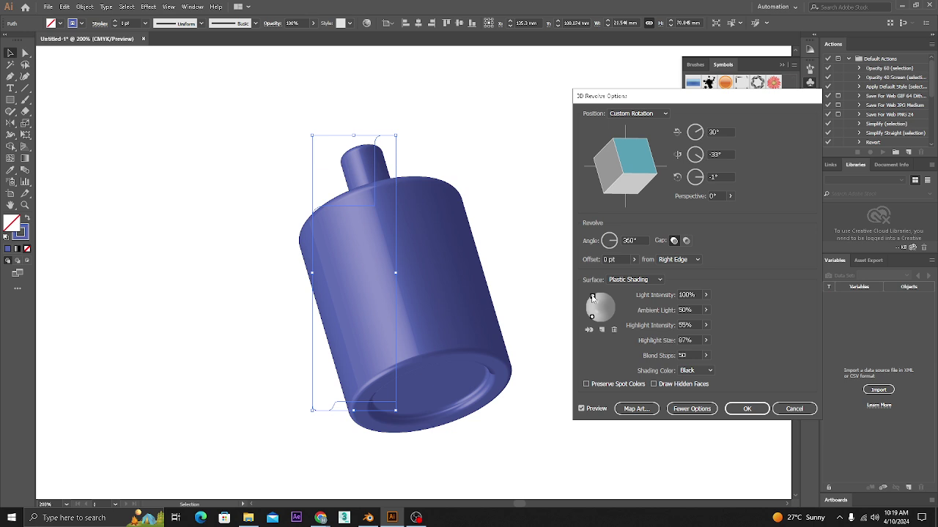
drag(592, 297, 591, 298)
click(595, 317)
drag(597, 318, 592, 318)
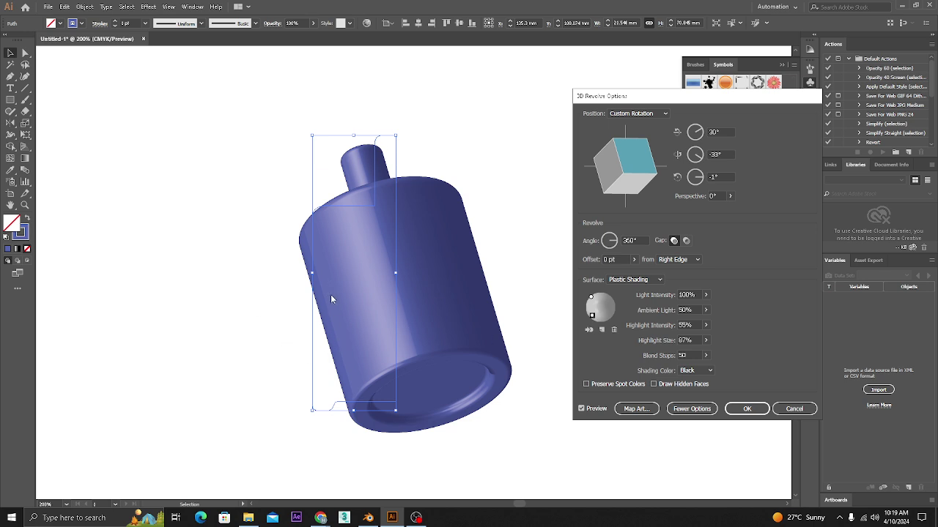
- Send the lower-left light behind the object and move the first light to the upper right of the shading sphere
click(589, 331)
drag(591, 297, 611, 302)
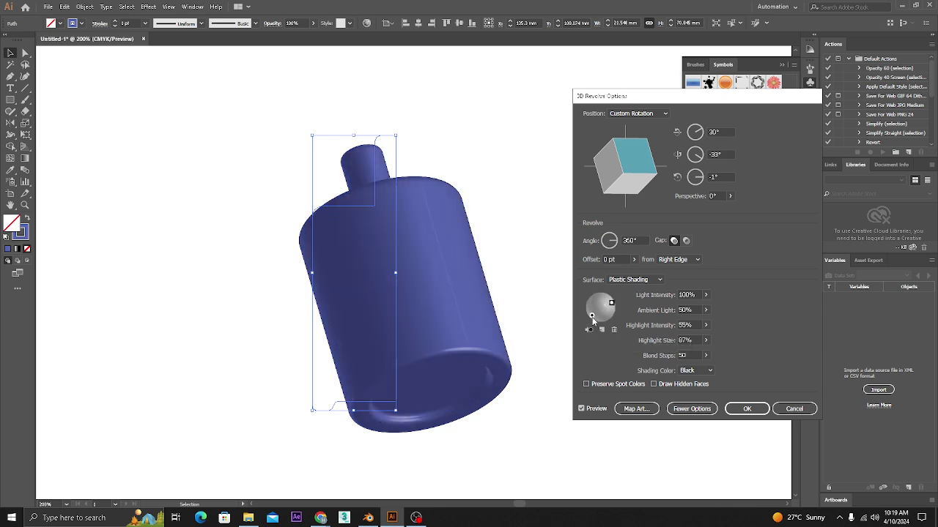
- Reposition the first light near the top right of the shading sphere and nudge the second light outward at the lower left
drag(611, 304, 604, 300)
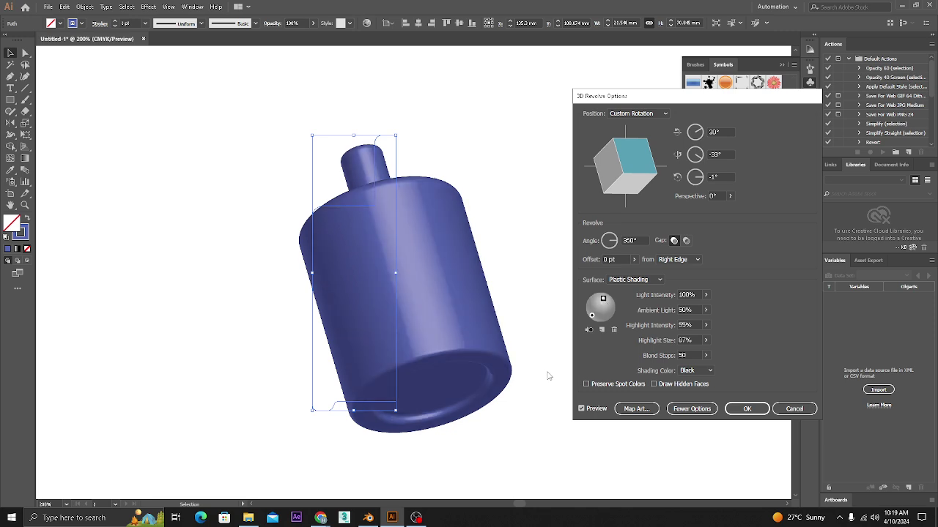
drag(605, 300, 608, 301)
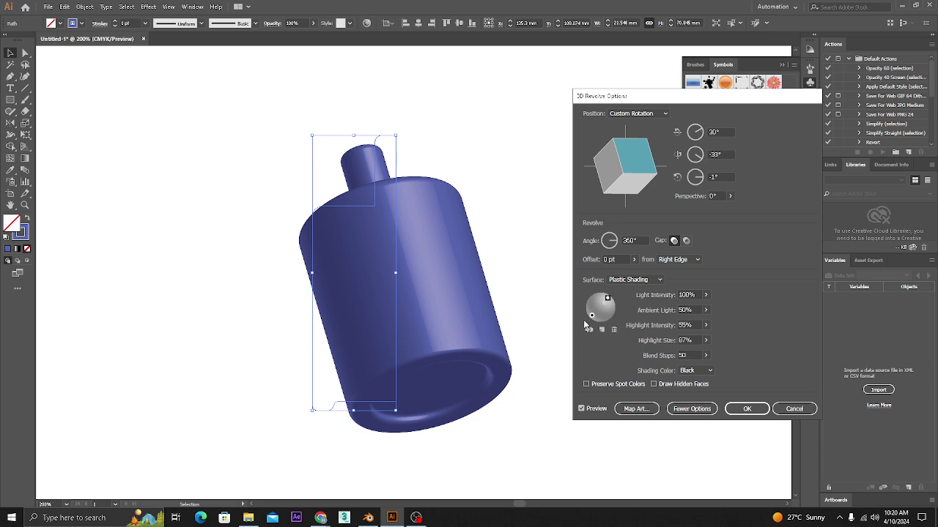
drag(591, 316, 587, 317)
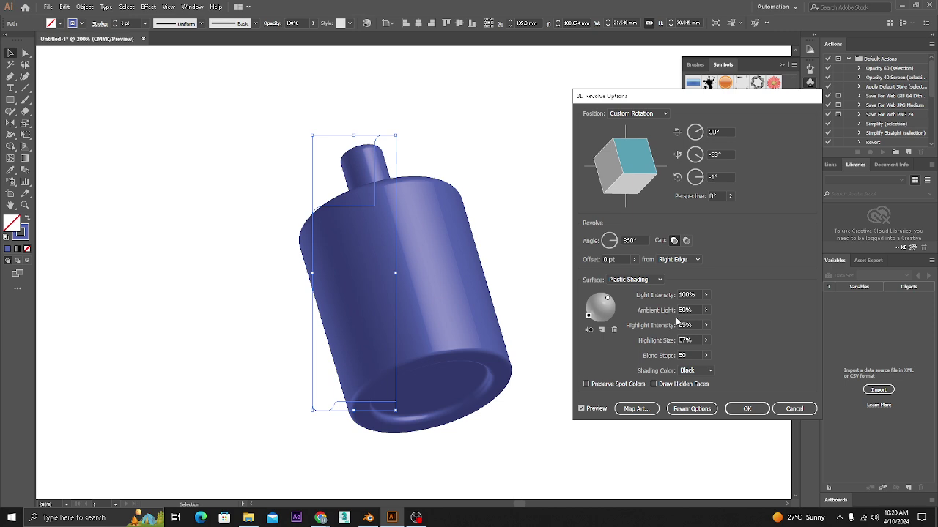
- Try a light intensity of 70% and Diffuse Shading on the bottle, and return the surface to Plastic Shading
click(707, 295)
text(70)
key(Tab)
click(635, 279)
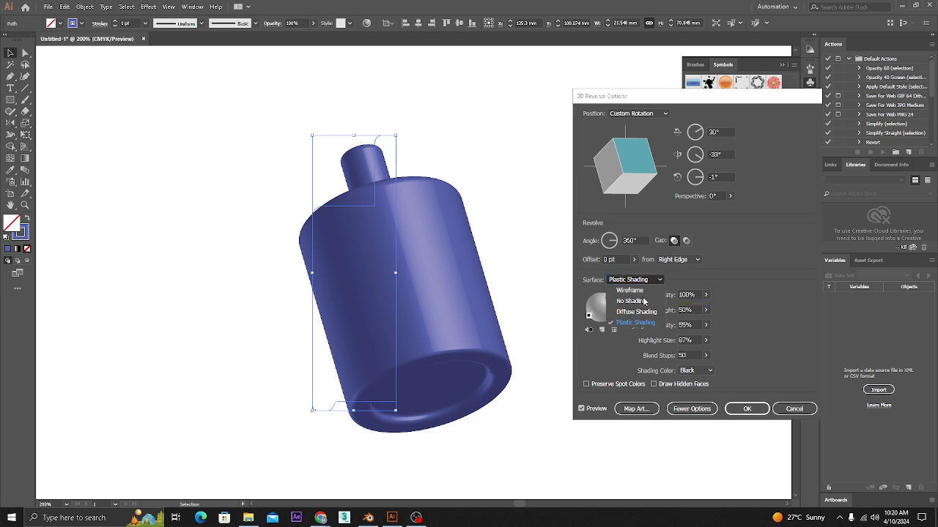
click(635, 311)
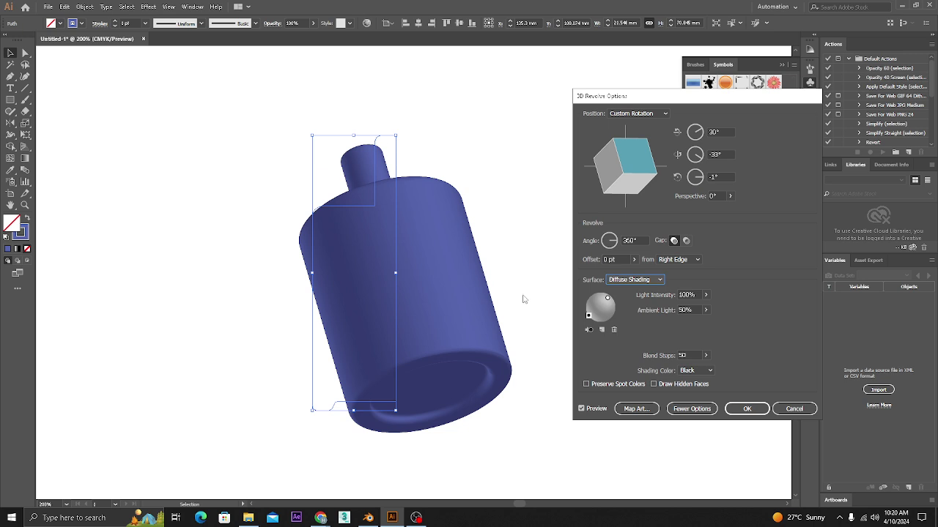
click(654, 283)
click(635, 323)
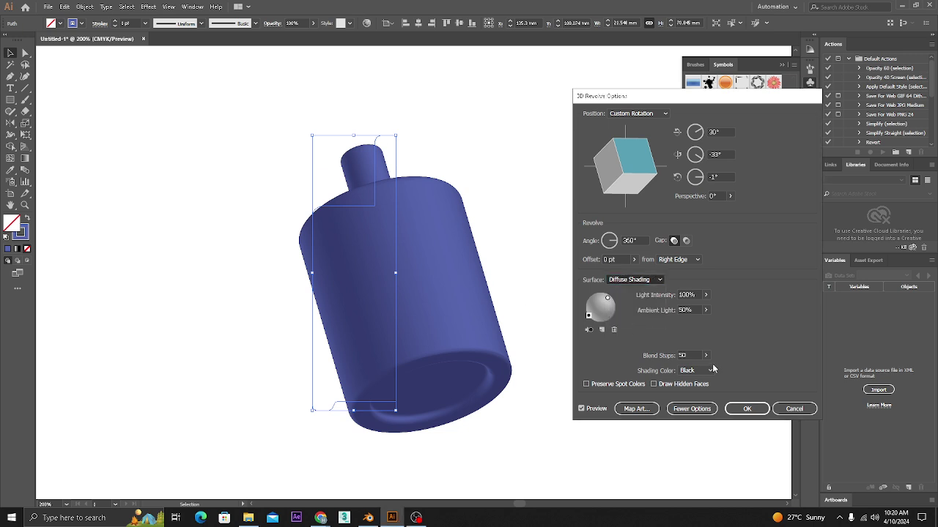
- Set the highlight intensity to 35% and apply the 3D Revolve settings
click(704, 328)
drag(704, 328, 680, 339)
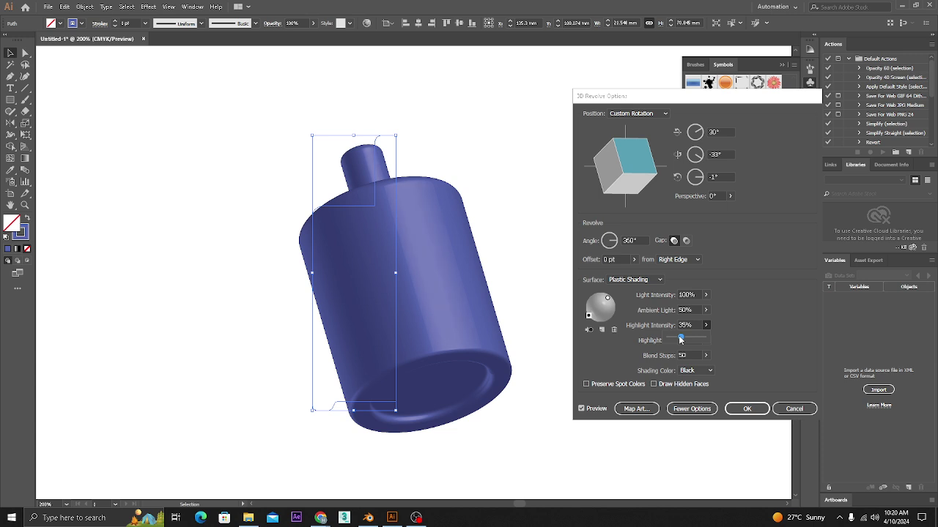
click(747, 410)
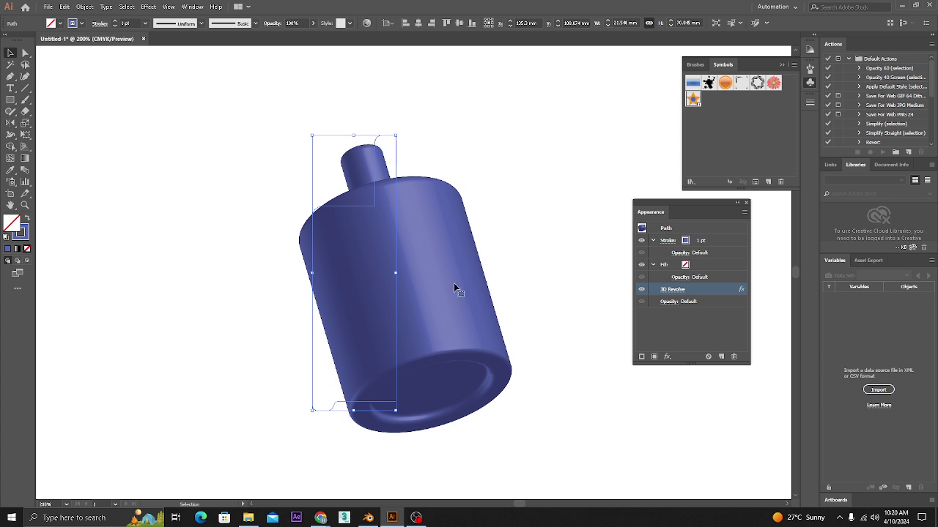
- Recolour the bottle's stroke from the swatches, trying light green and settling on teal green, and deselect the bottle
click(681, 242)
click(694, 242)
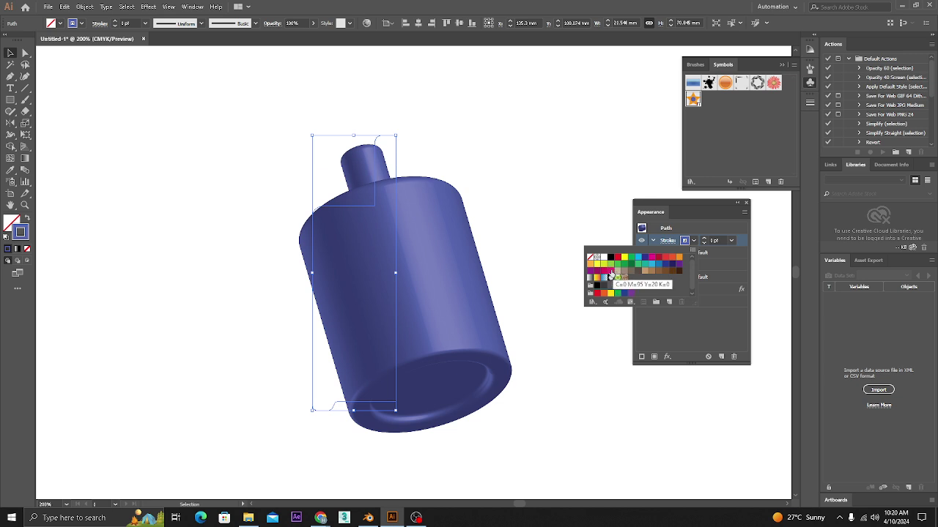
click(611, 266)
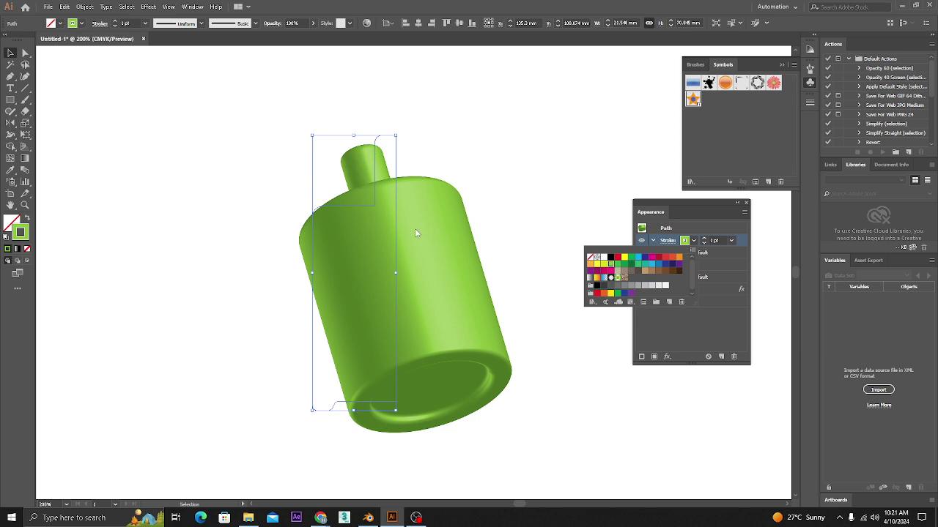
click(648, 266)
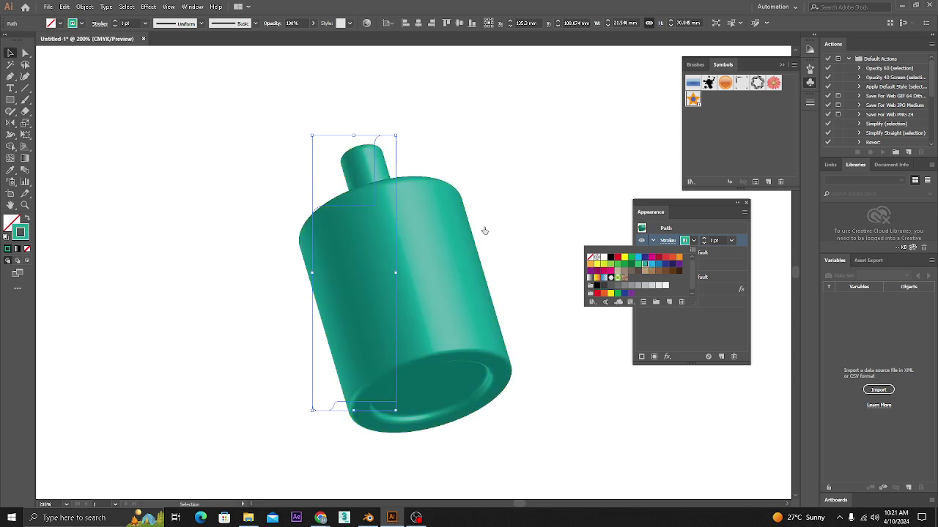
click(489, 201)
- Draw a rectangle about 46 × 24 mm beyond the bottle's upper left and swap its teal stroke to the fill
key(m)
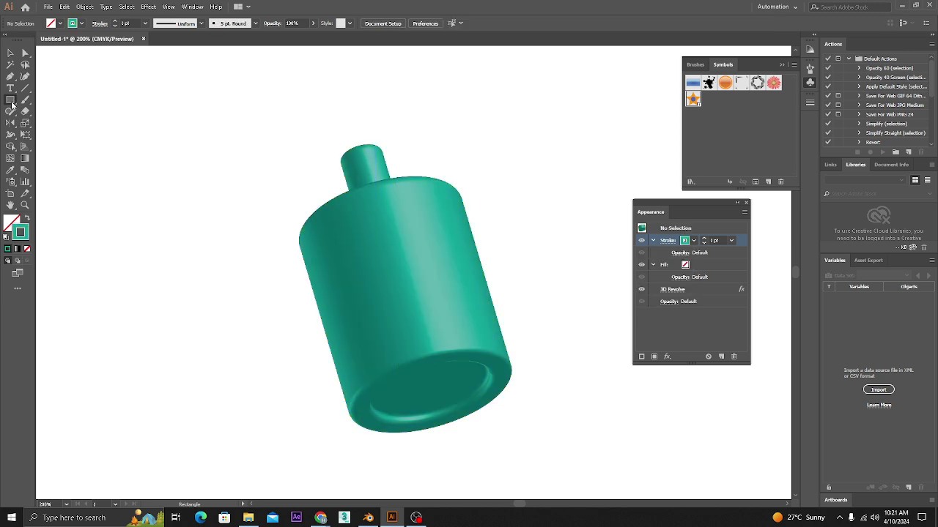
drag(73, 111, 252, 206)
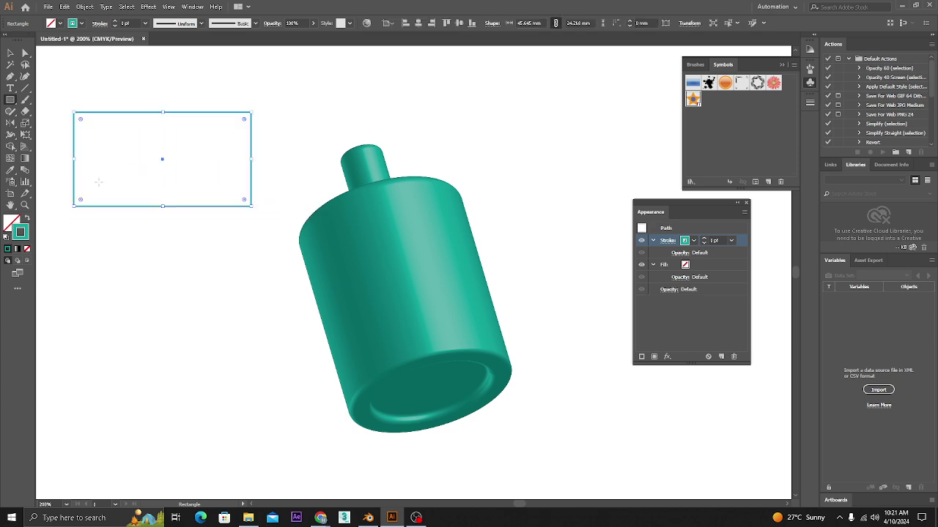
click(11, 53)
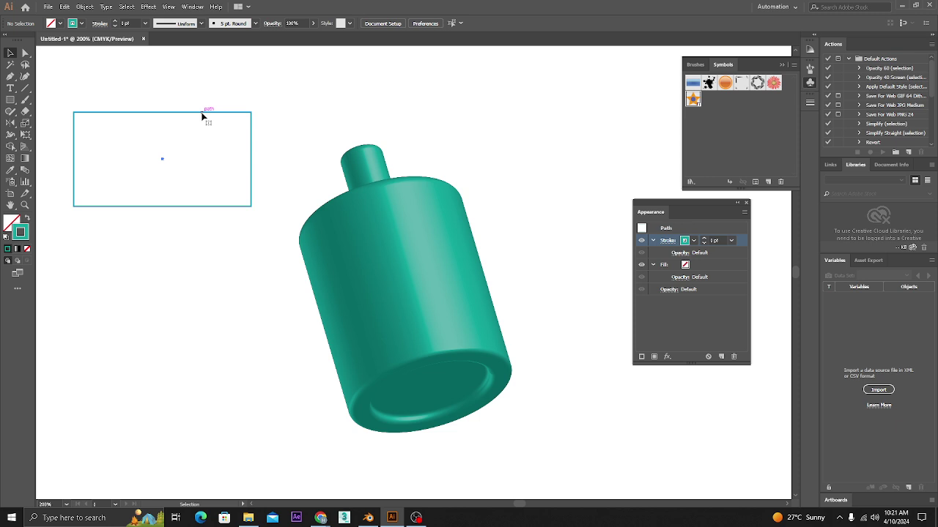
key(shift+x)
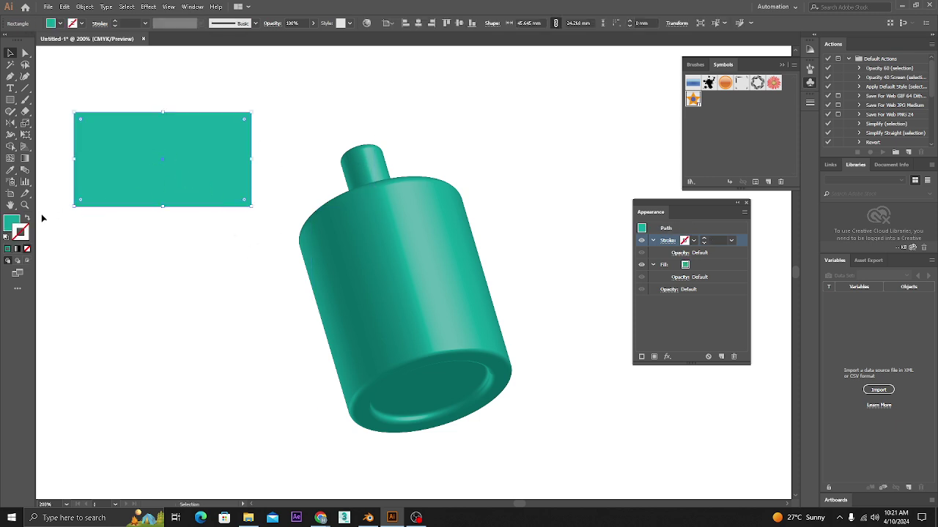
- Show the colour sliders in HSB mode, darken the rectangle's fill to 32% brightness and deselect it
click(206, 9)
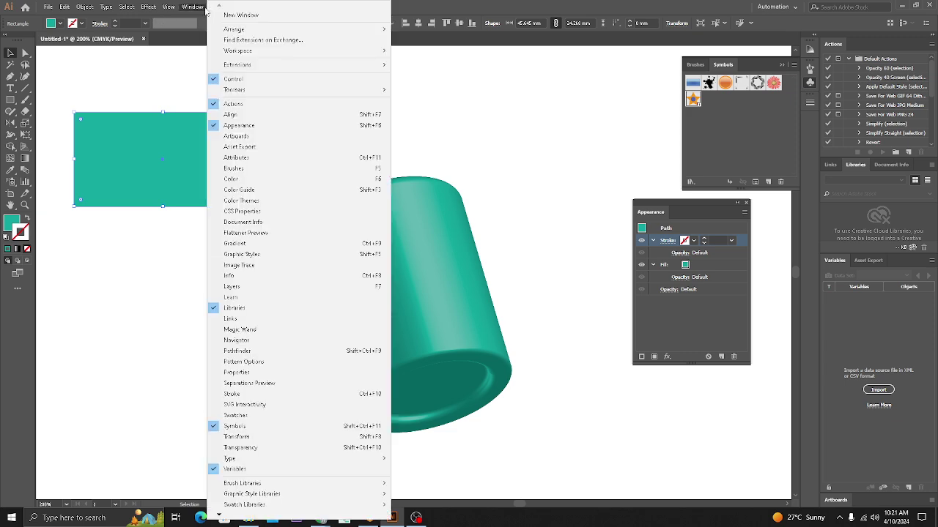
click(233, 179)
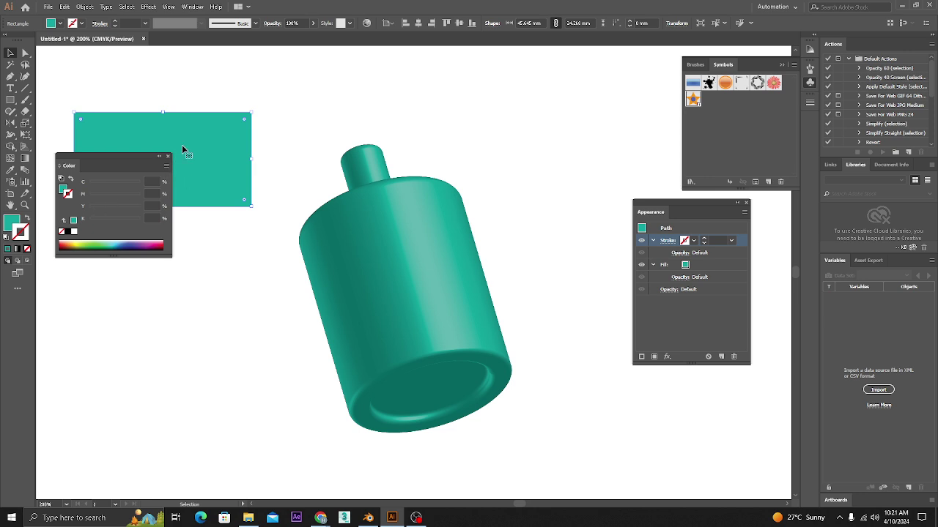
key(x)
click(166, 166)
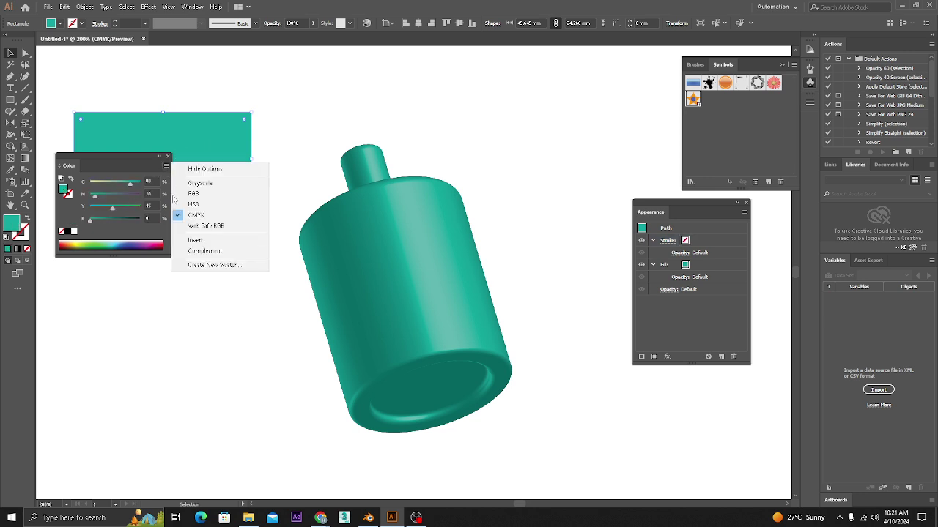
click(185, 193)
drag(108, 217, 106, 220)
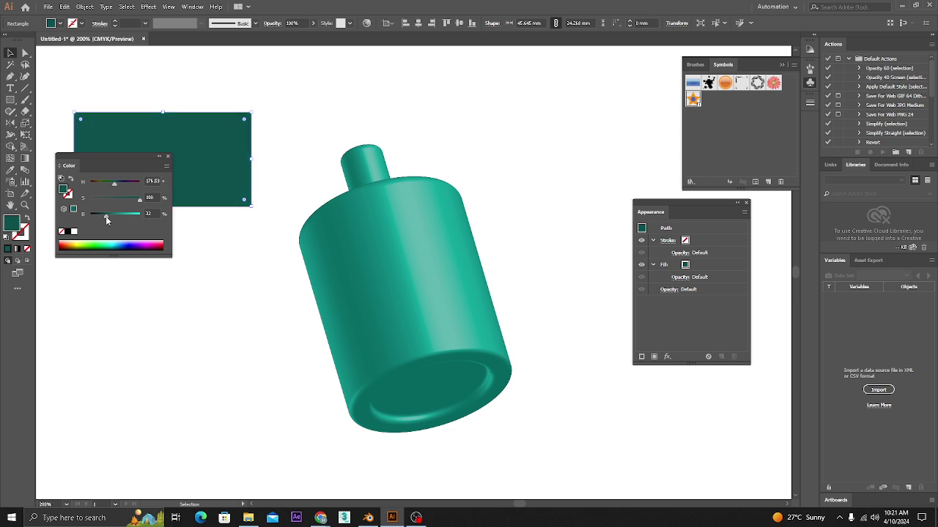
click(260, 277)
- Save the dark teal rectangle as a static symbol named Cap and delete the rectangle from the artboard
drag(223, 161, 295, 175)
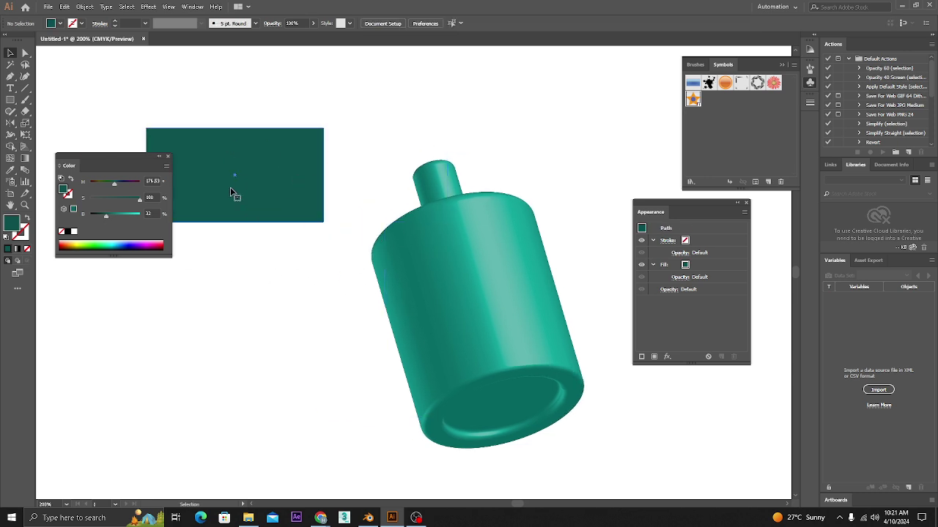
click(271, 177)
drag(286, 186, 733, 119)
click(463, 255)
text(C)
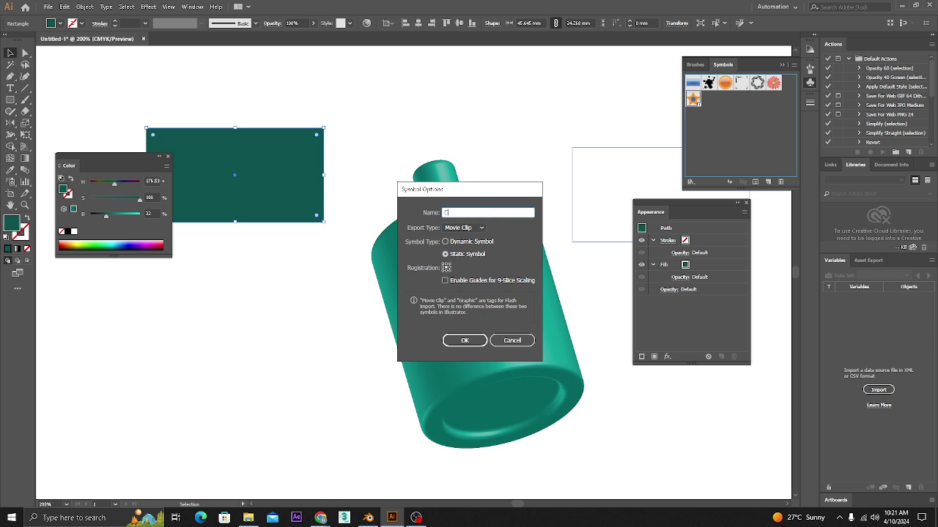
text(ap)
key(Return)
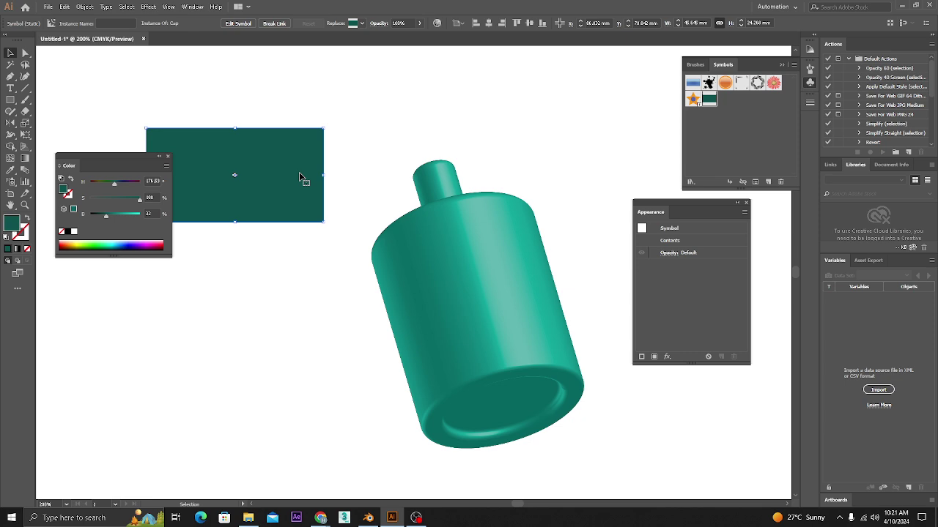
key(Delete)
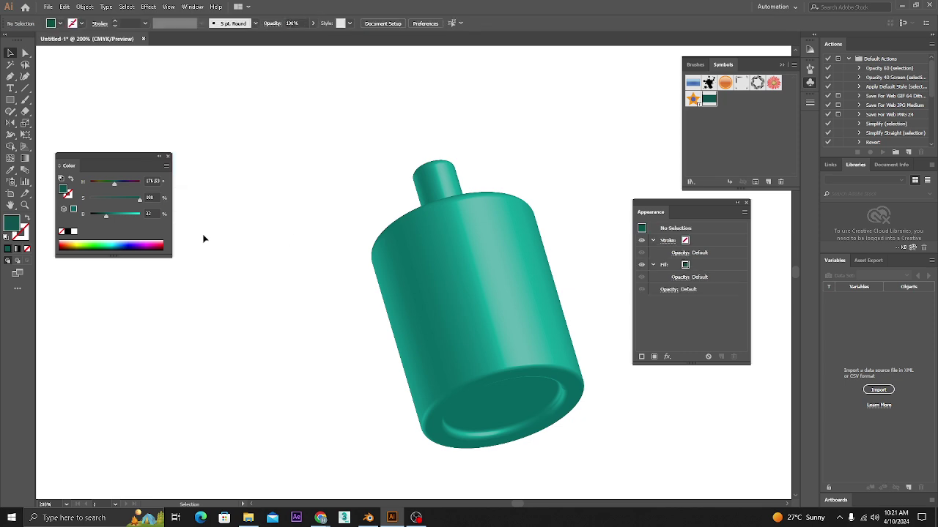
- Draw a wide label rectangle about 98 × 26 mm and lighten its fill to turquoise at about 47% saturation and 81% brightness
click(10, 100)
drag(499, 218, 745, 169)
drag(151, 290, 532, 392)
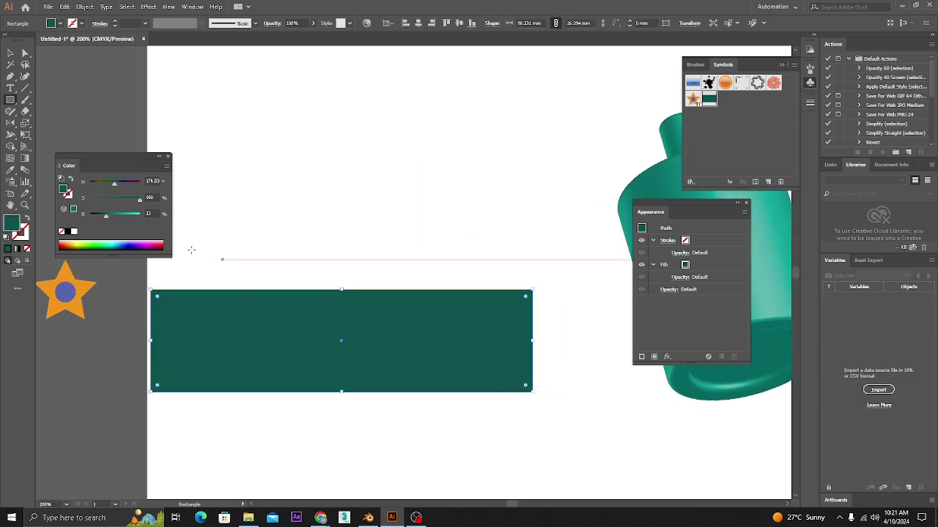
click(11, 52)
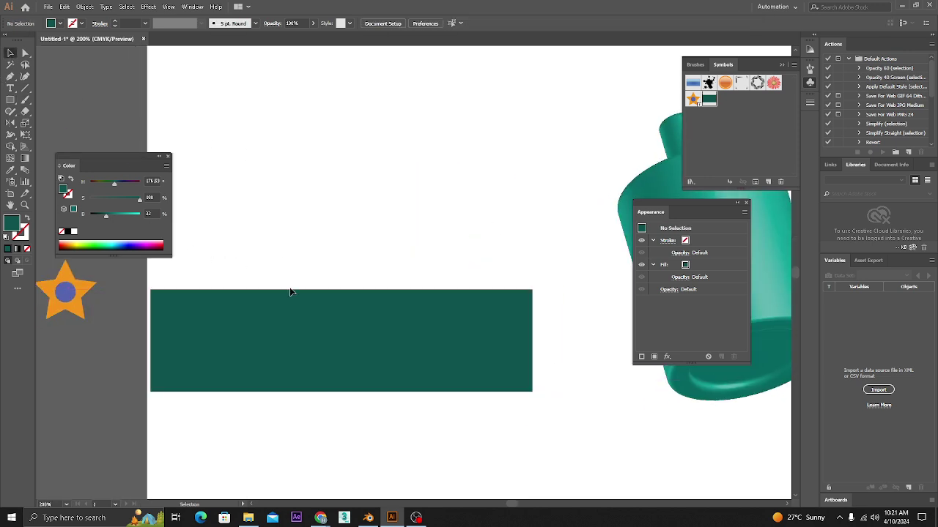
click(288, 329)
drag(106, 216, 132, 200)
- Add the text "Bella Vita" on the turquoise rectangle
click(11, 88)
click(442, 370)
key(BackSpace)
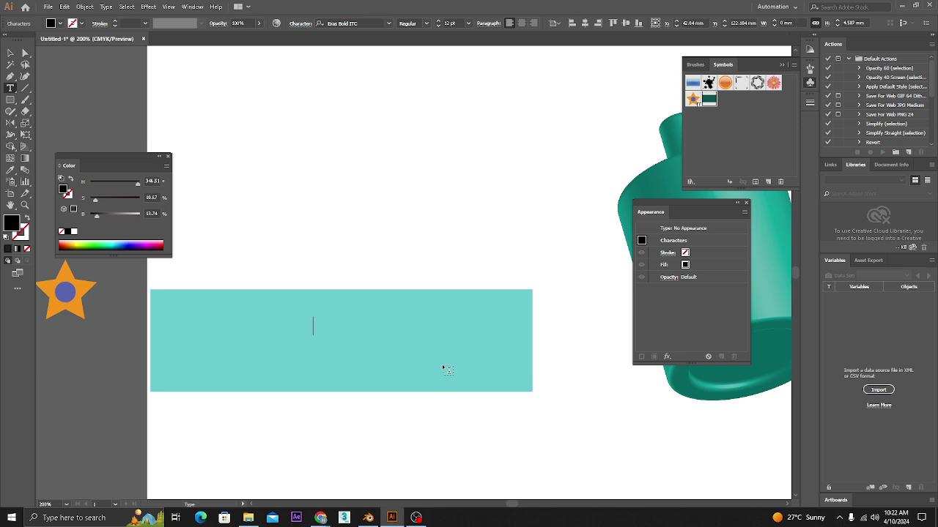
text(BellaVita)
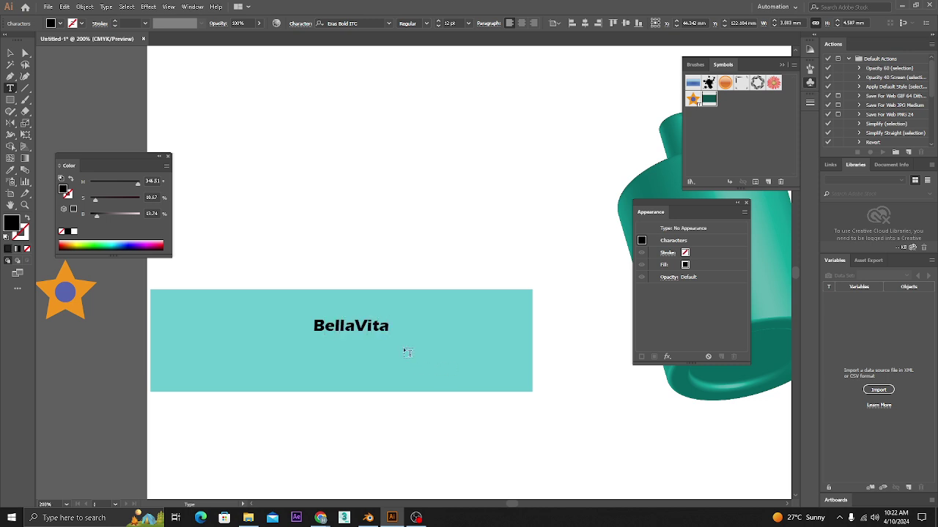
click(356, 325)
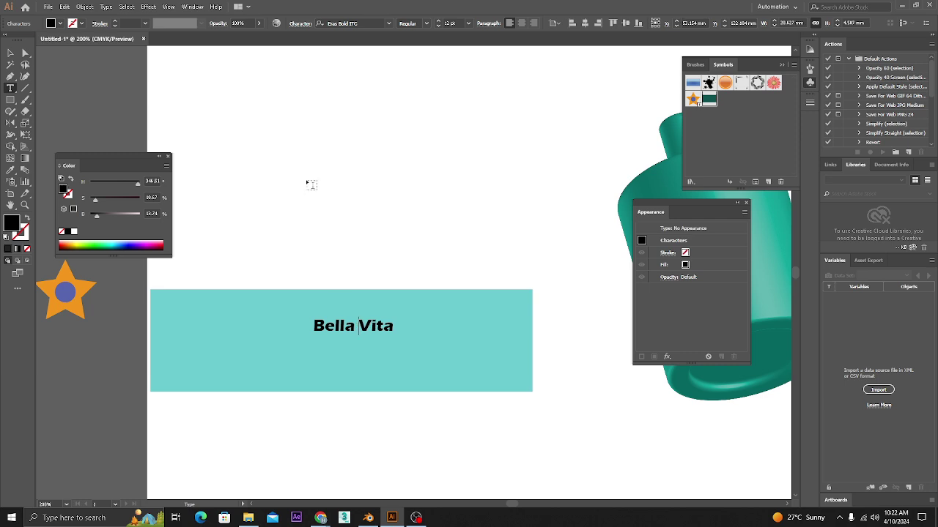
- Set the "Bella Vita" text in Source Sans Variable and position it near the middle of the turquoise rectangle
click(10, 53)
drag(368, 327, 359, 329)
click(388, 22)
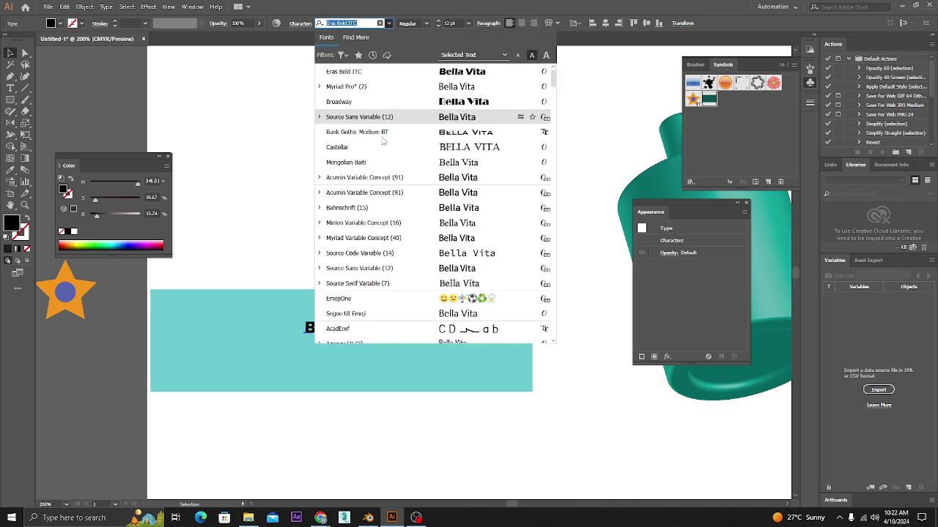
click(359, 116)
click(388, 191)
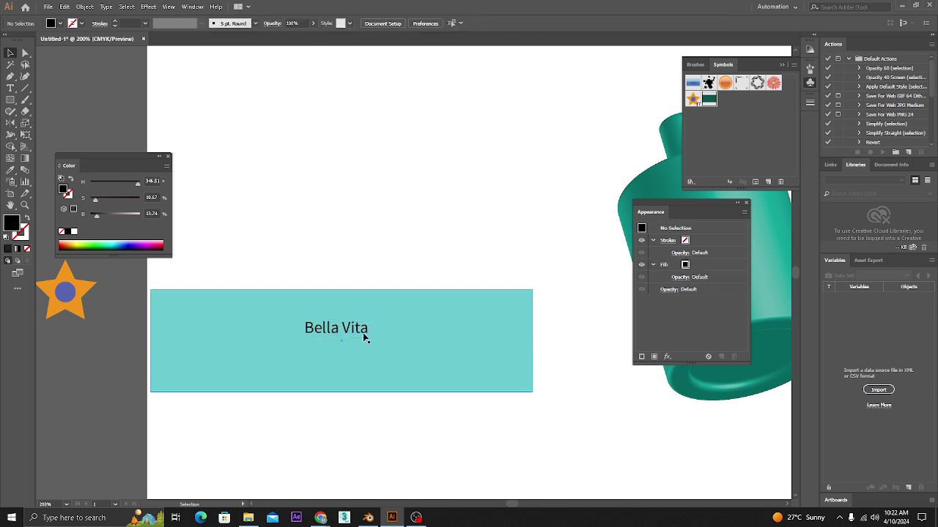
drag(360, 331, 358, 335)
click(393, 262)
- Draw an unfilled black-outlined frame about 20 × 19 mm around the "Bella Vita" text and move the text up inside it
scroll(319, 337, up, 1)
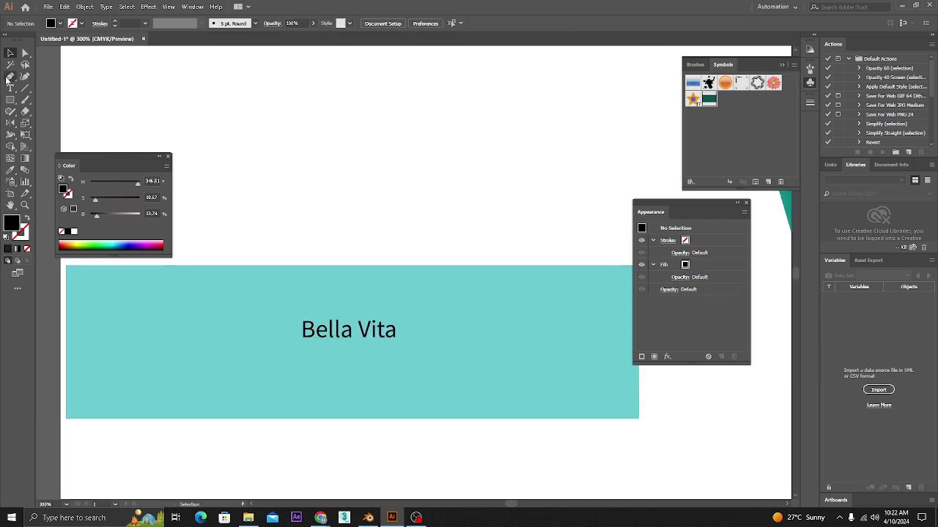
click(10, 99)
drag(291, 291, 405, 401)
key(v)
key(shift+x)
click(432, 220)
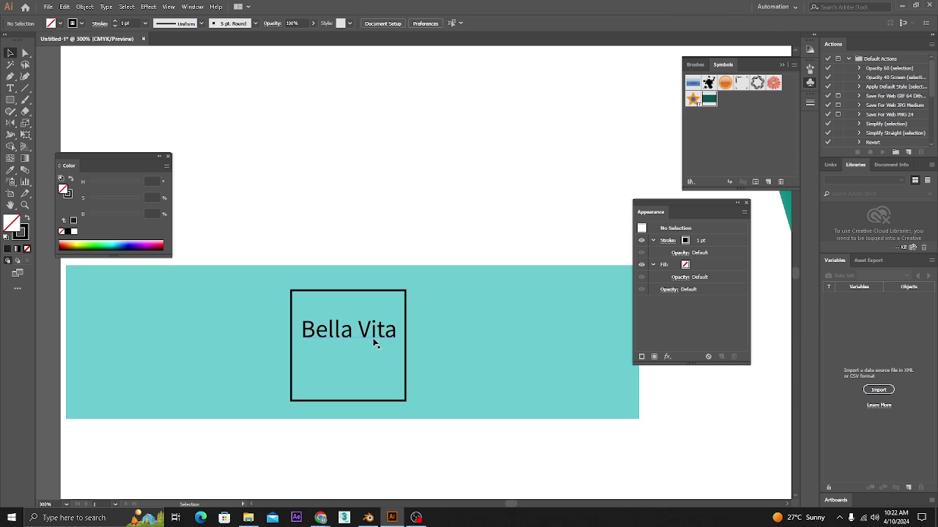
drag(368, 330, 369, 319)
- Sample the label's turquoise onto the frame and swap it to the stroke, leaving the frame without a fill
click(405, 294)
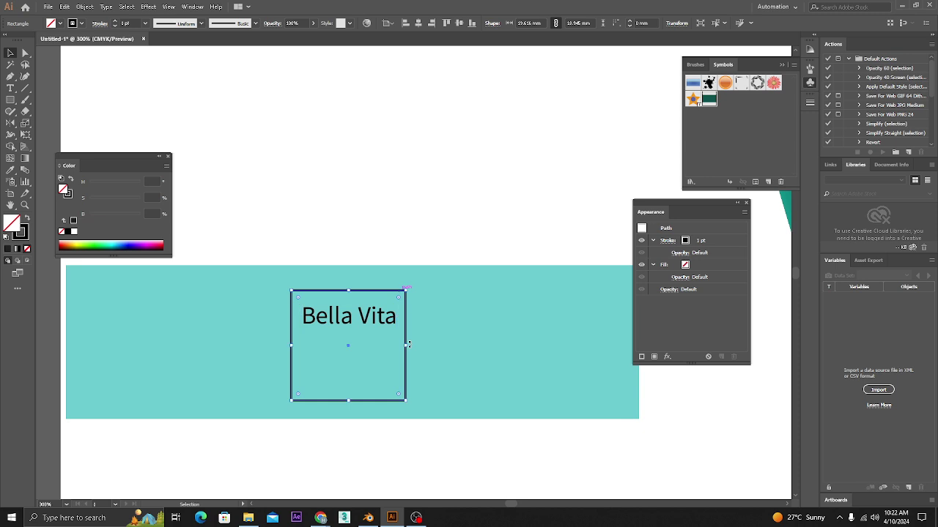
key(i)
click(454, 330)
key(v)
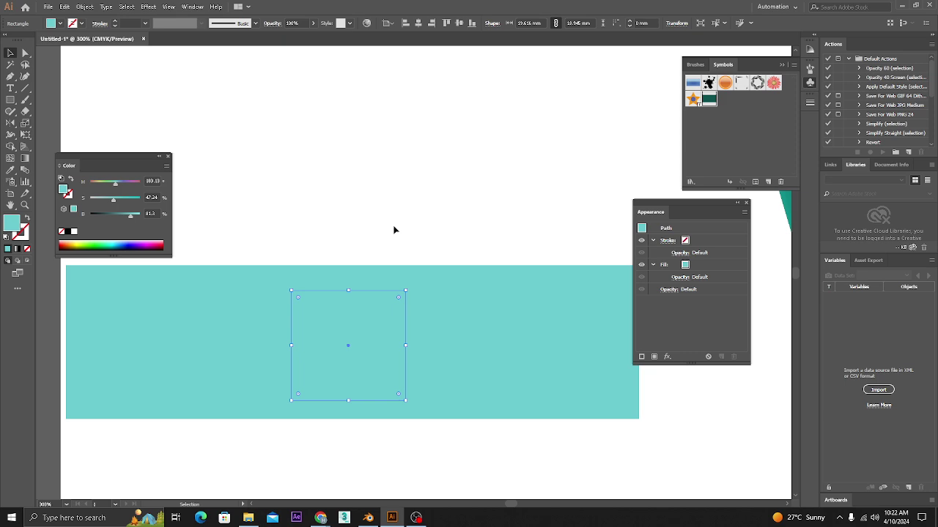
key(shift+x)
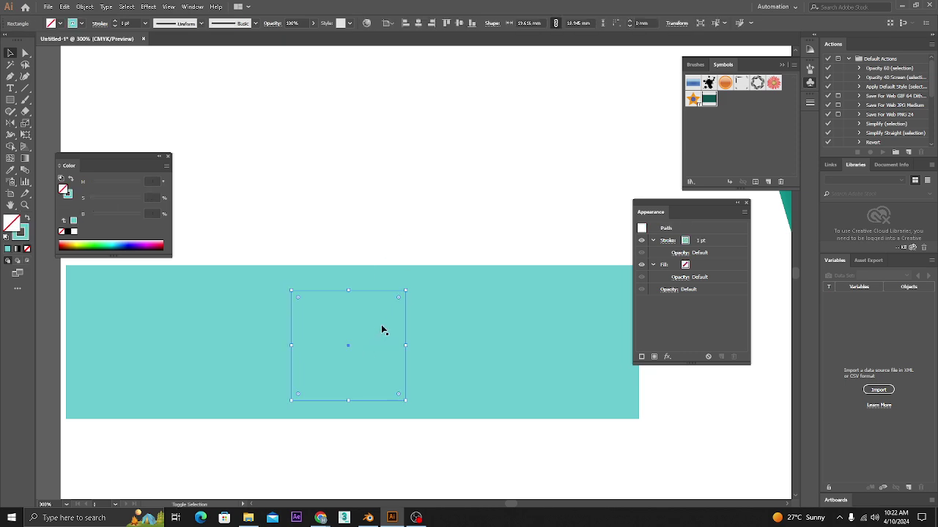
- Darken the turquoise outline of the frame around "Bella Vita" to 62% brightness
click(413, 215)
click(406, 313)
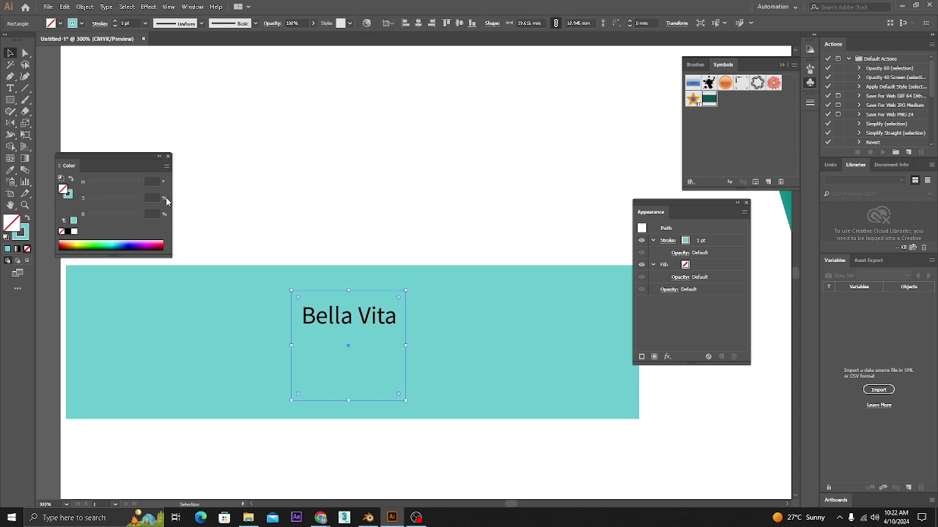
drag(132, 217, 121, 217)
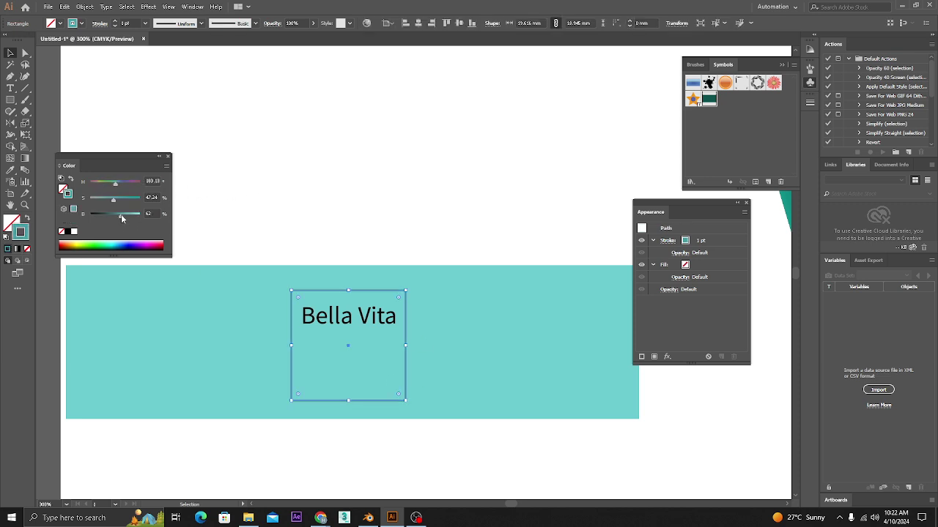
click(378, 190)
click(365, 317)
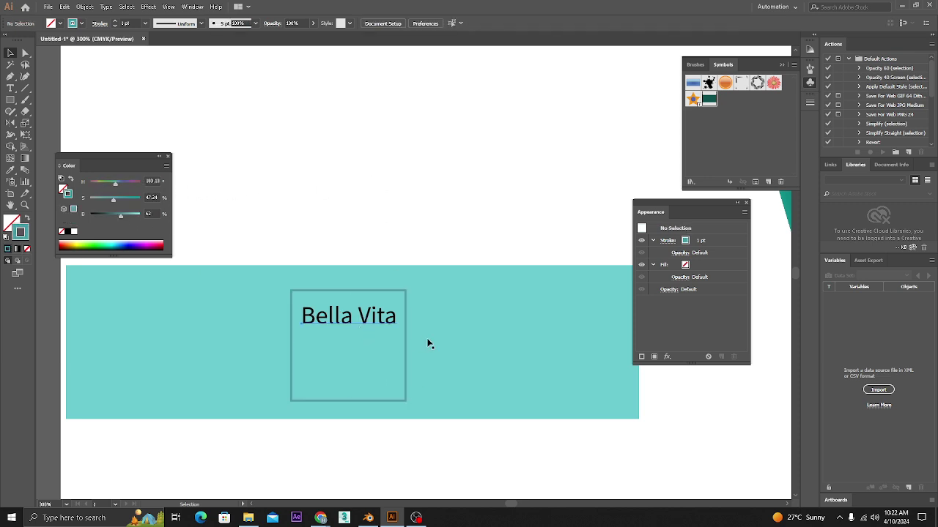
- Draw a circle about 0.94 mm wide with black fill and no stroke below "Bella Vita", and move it slightly up and left
click(441, 305)
drag(433, 305, 452, 288)
click(386, 297)
click(463, 258)
drag(10, 99, 40, 124)
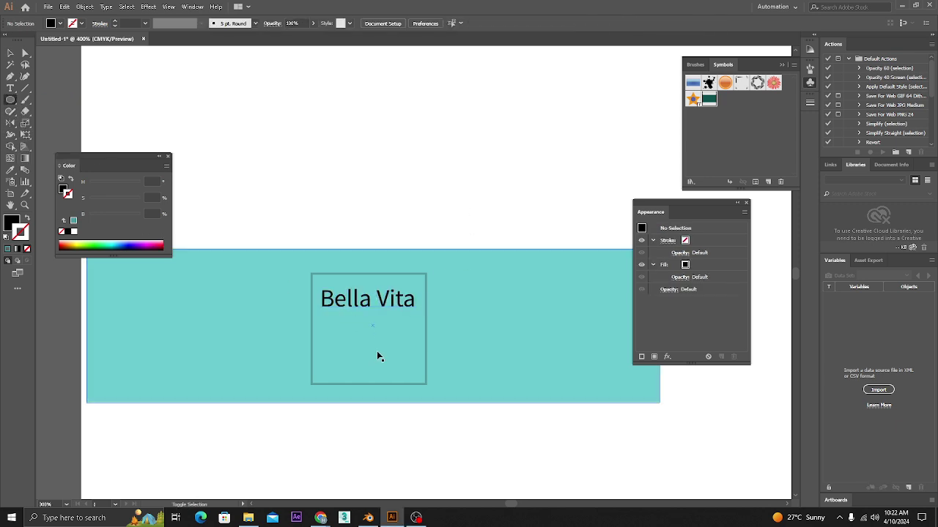
scroll(379, 356, up, 1)
drag(357, 326, 372, 330)
key(v)
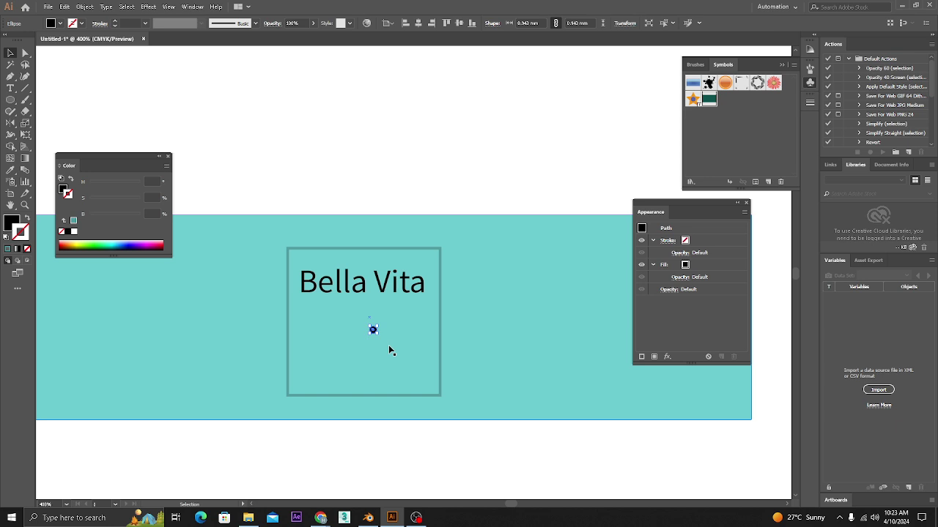
key(shift+x)
scroll(382, 341, up, 1)
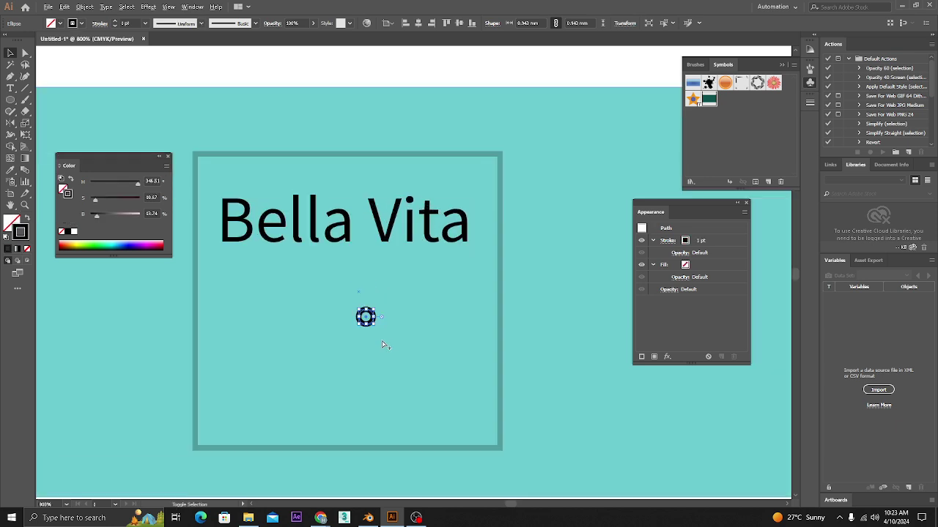
key(shift+x)
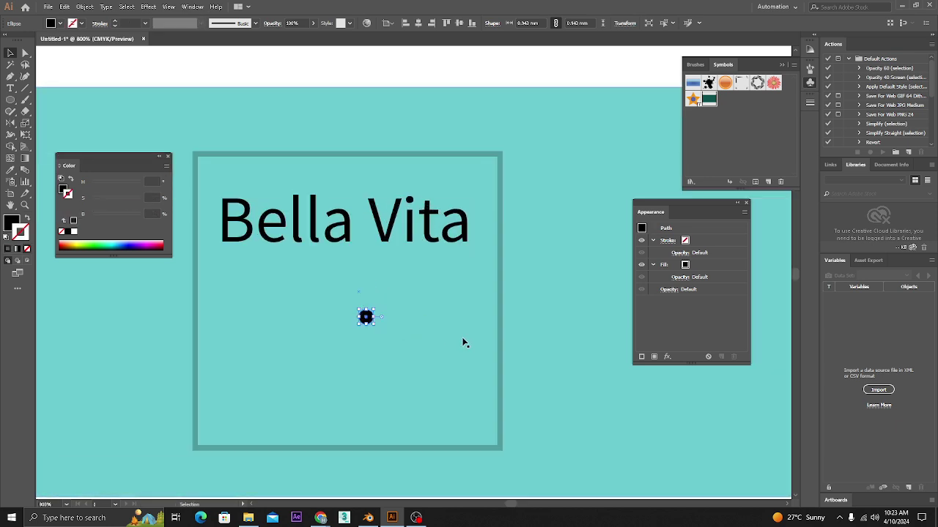
drag(367, 319, 352, 311)
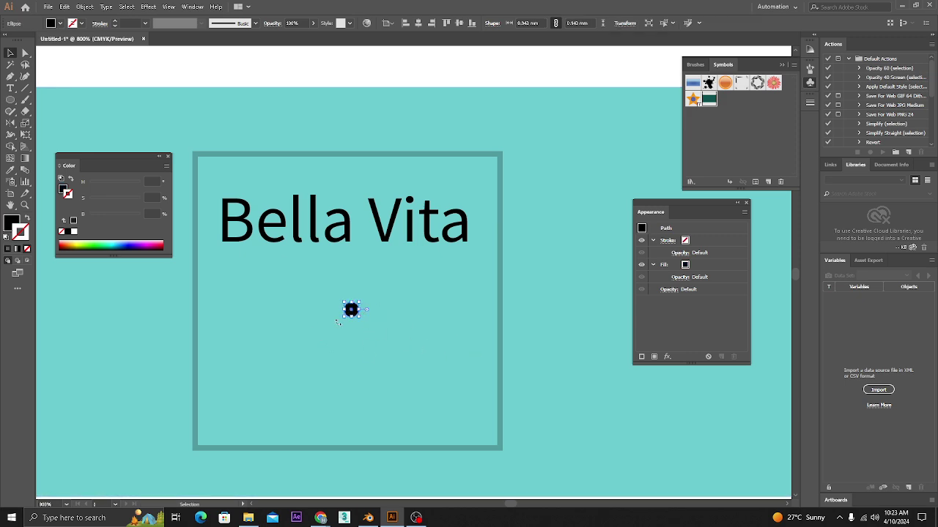
- Try to make a copy of the small circle rotated 10° about a point below it
key(r)
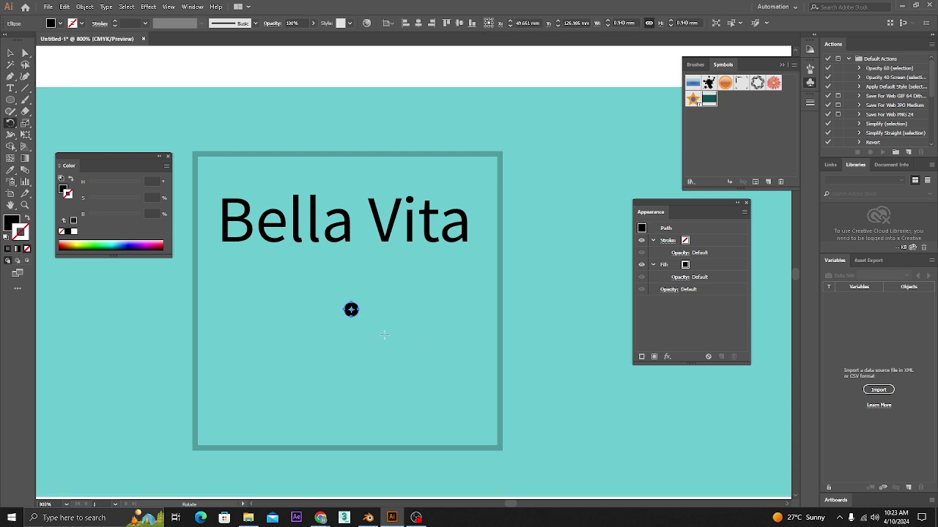
key(Return)
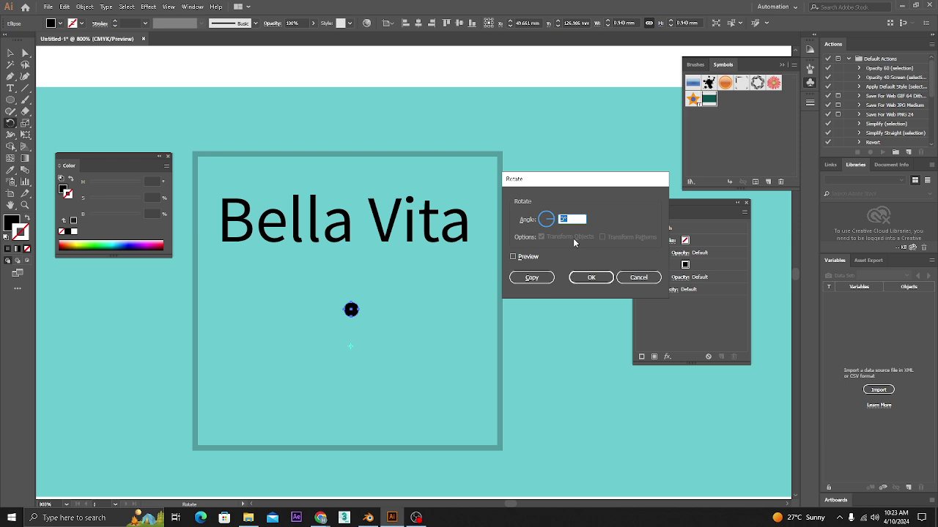
text(10)
click(531, 276)
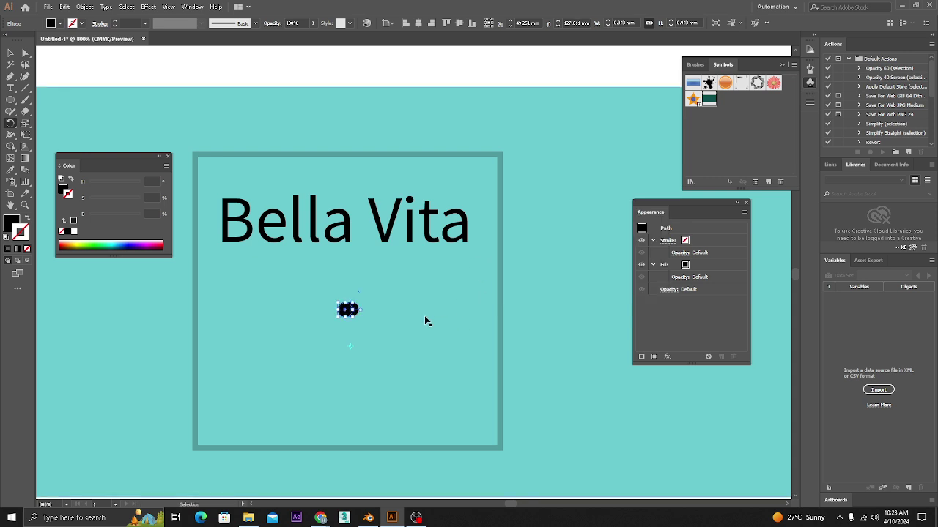
key(ctrl+d)
key(ctrl+d)
key(ctrl+d)
key(ctrl+d)
key(ctrl+d)
key(ctrl+d)
key(ctrl+d)
key(ctrl+d)
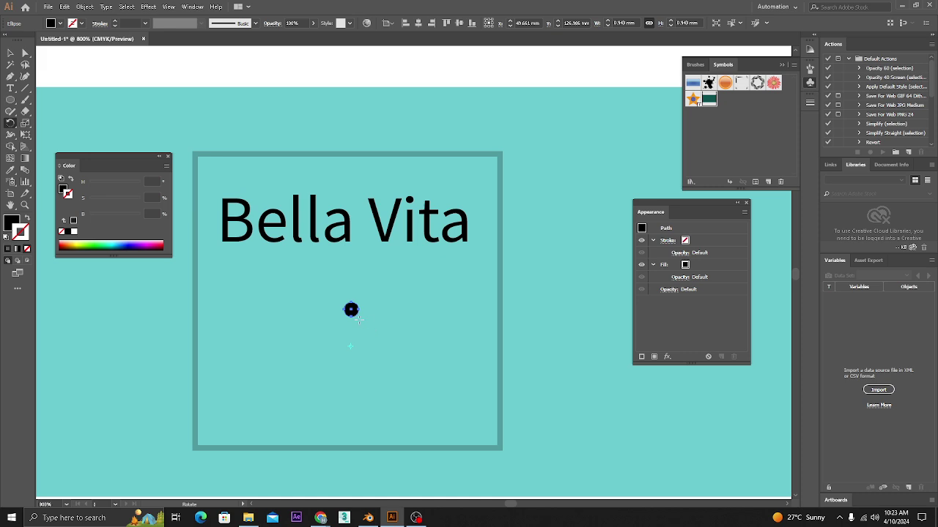
- Copy the small circle by 20° rotation about a point below it, and repeat the transformation until the copies form a closed ring
alt+click(353, 349)
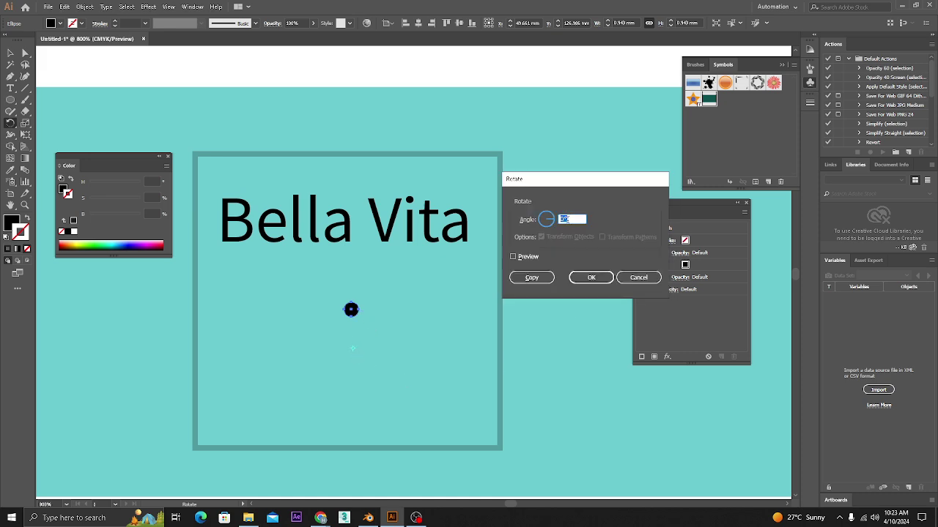
text(2)
click(531, 277)
key(ctrl+d)
key(ctrl+d)
key(ctrl+d)
key(ctrl+d)
key(ctrl+d)
key(ctrl+d)
key(ctrl+d)
key(ctrl+d)
key(ctrl+d)
key(ctrl+d)
key(ctrl+d)
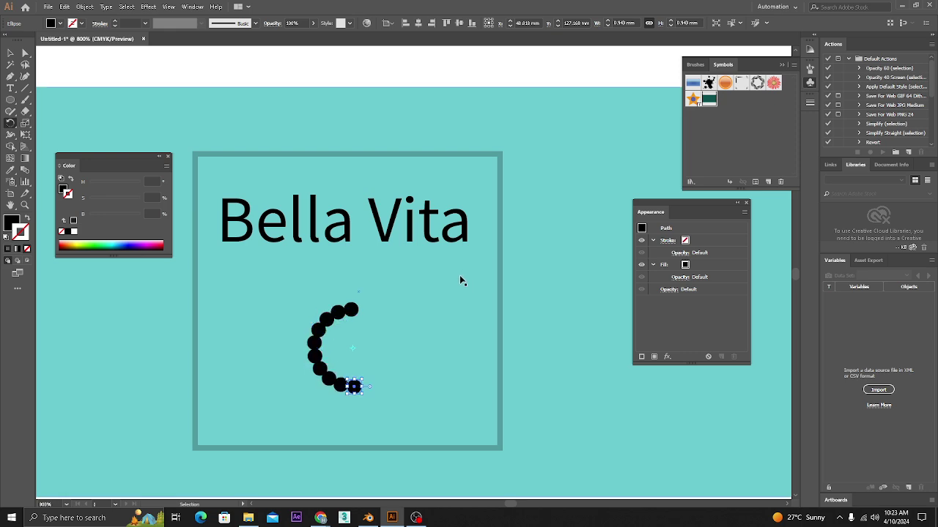
key(ctrl+d)
key(ctrl+d)
key(ctrl+d)
key(ctrl+d)
key(ctrl+d)
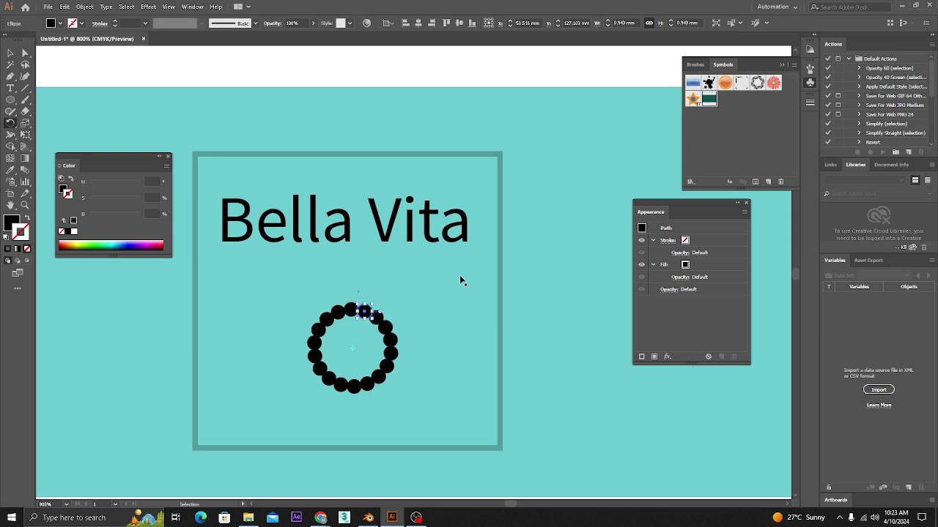
- Sample the label's turquoise onto all circles of the ring and darken their fill to 52% brightness
key(v)
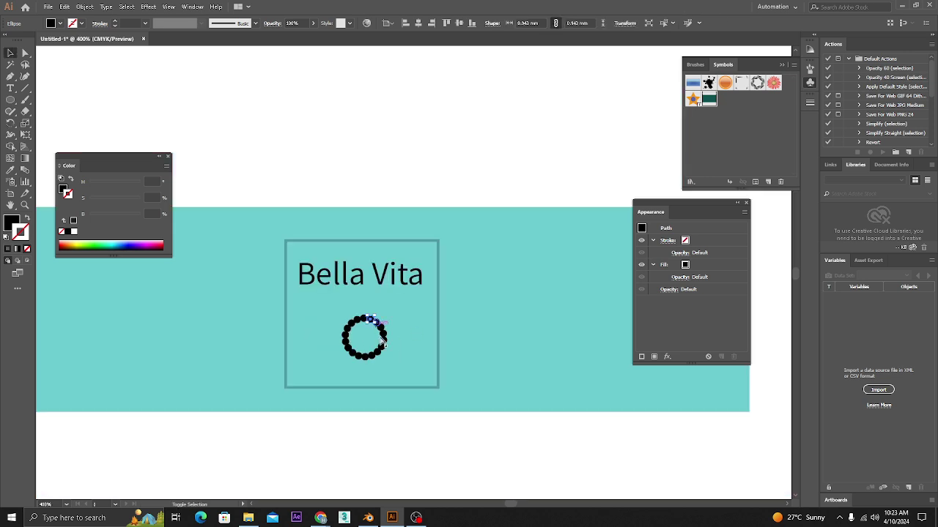
scroll(377, 327, down, 2)
click(406, 447)
drag(463, 411, 469, 412)
drag(420, 435, 334, 310)
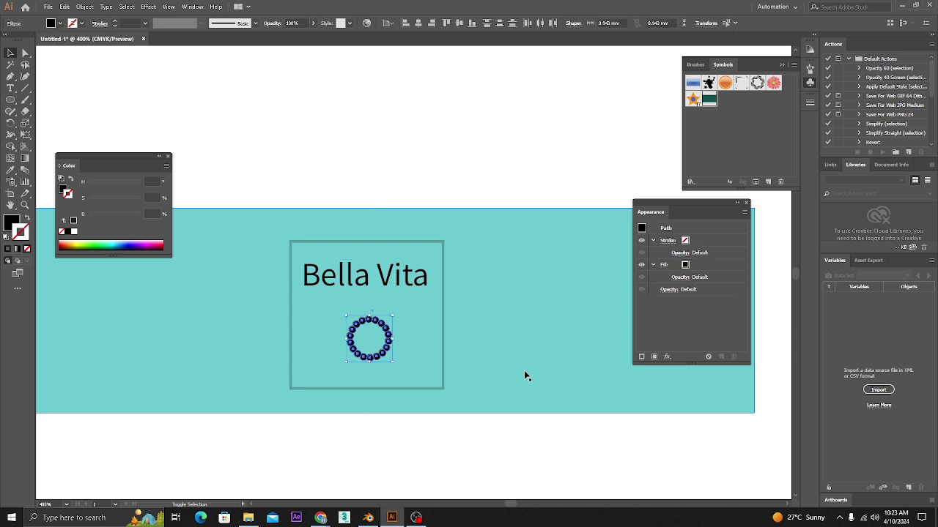
key(i)
click(500, 347)
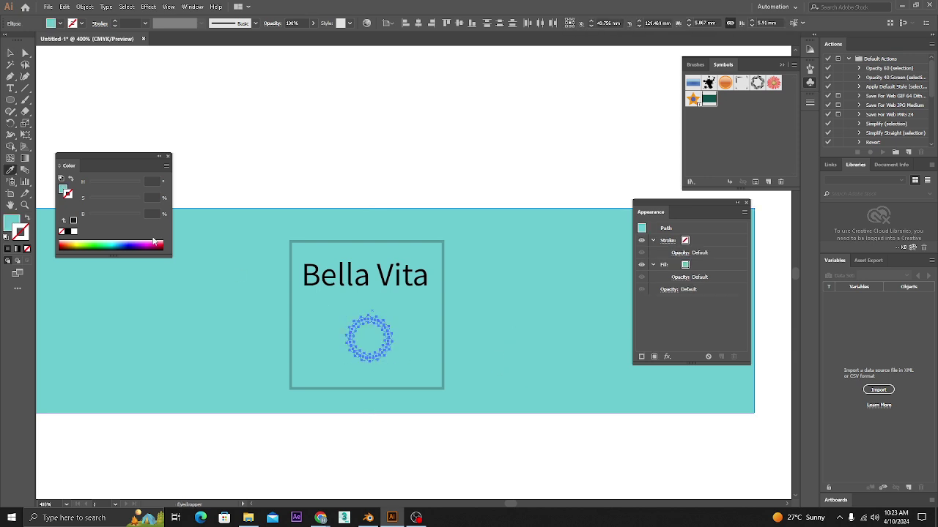
key(x)
drag(122, 214, 115, 214)
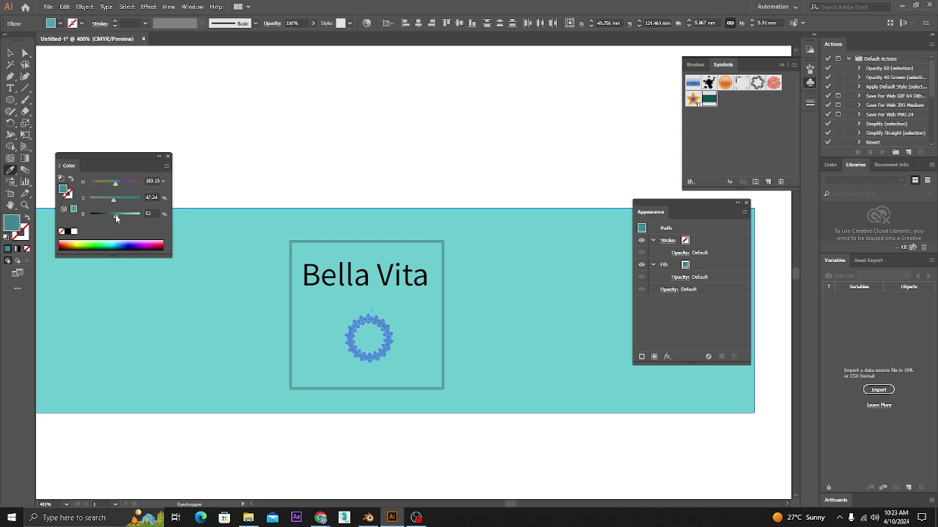
click(10, 53)
click(315, 178)
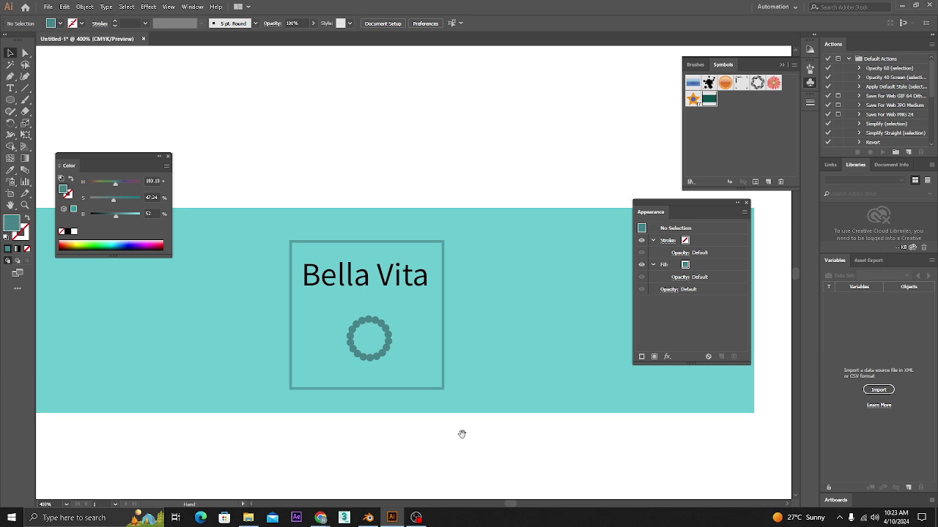
- Save the complete label artwork as a static symbol named "Lable" and move the artwork partly off the artboard's left side
scroll(438, 331, down, 4)
drag(575, 272, 230, 415)
drag(442, 327, 710, 121)
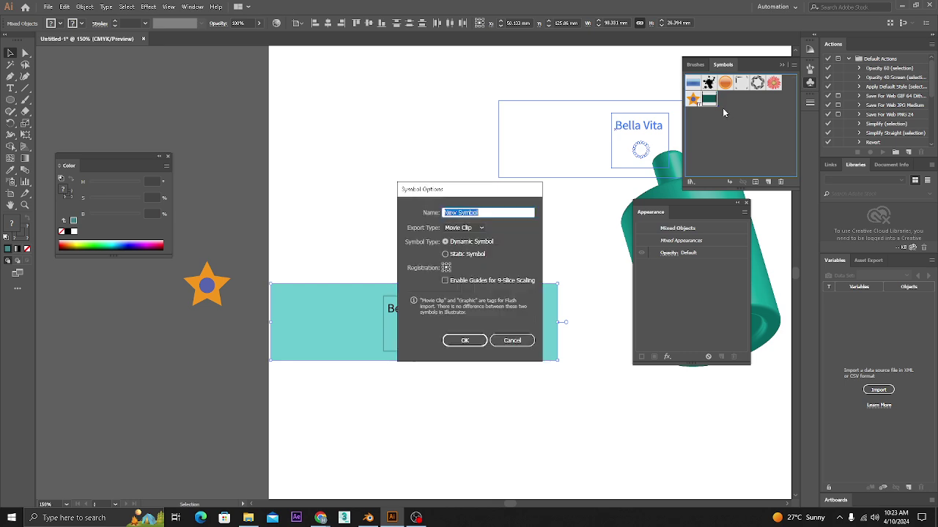
text(Lable)
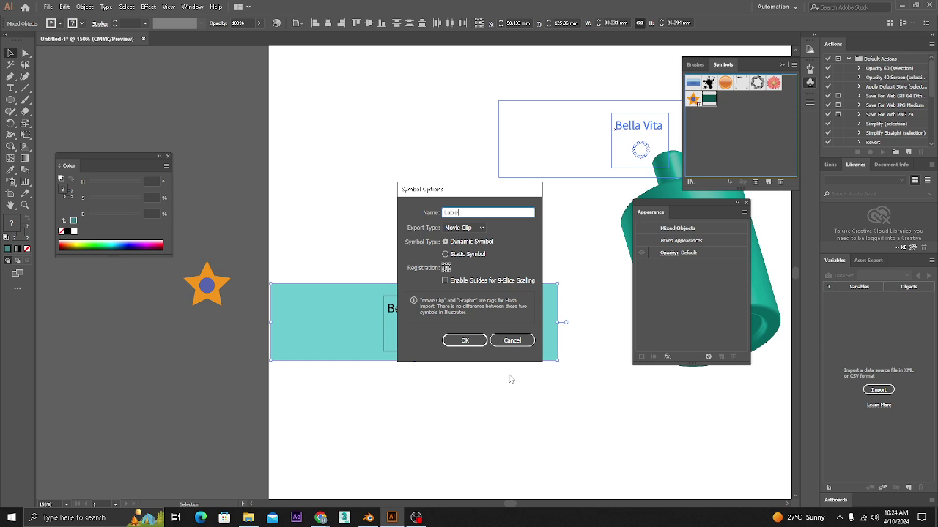
click(469, 340)
click(445, 254)
click(464, 340)
drag(454, 330, 218, 364)
- Open Map Art for the bottle's 3D Revolve effect, go to surface 3 of 20 and turn on the preview
scroll(483, 322, right, 5)
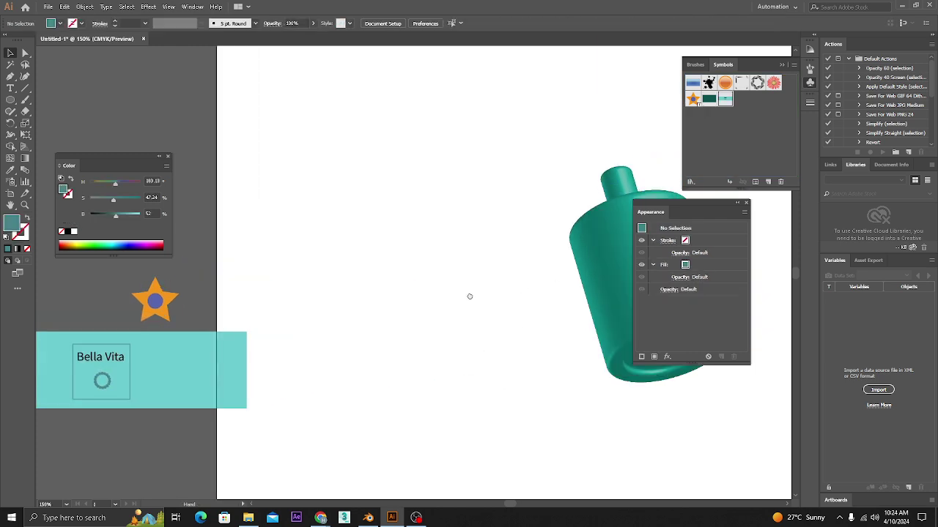
click(520, 271)
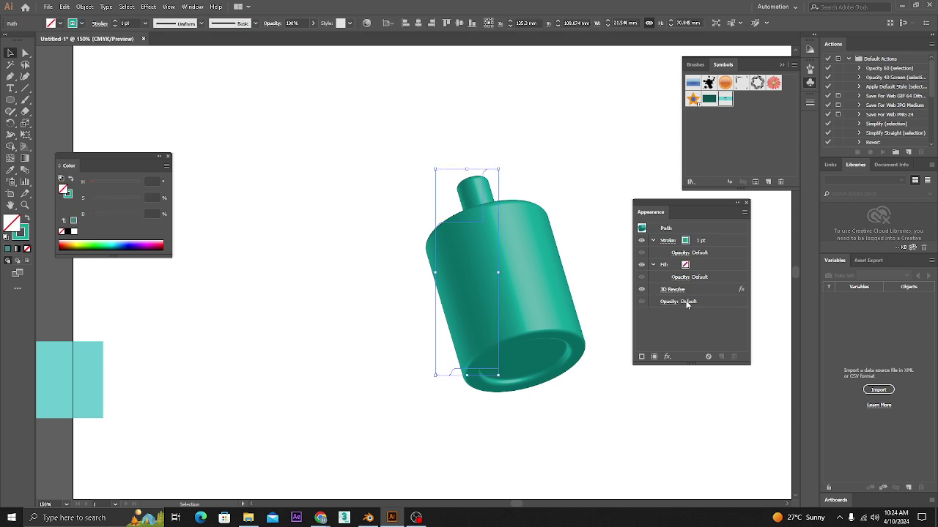
click(672, 290)
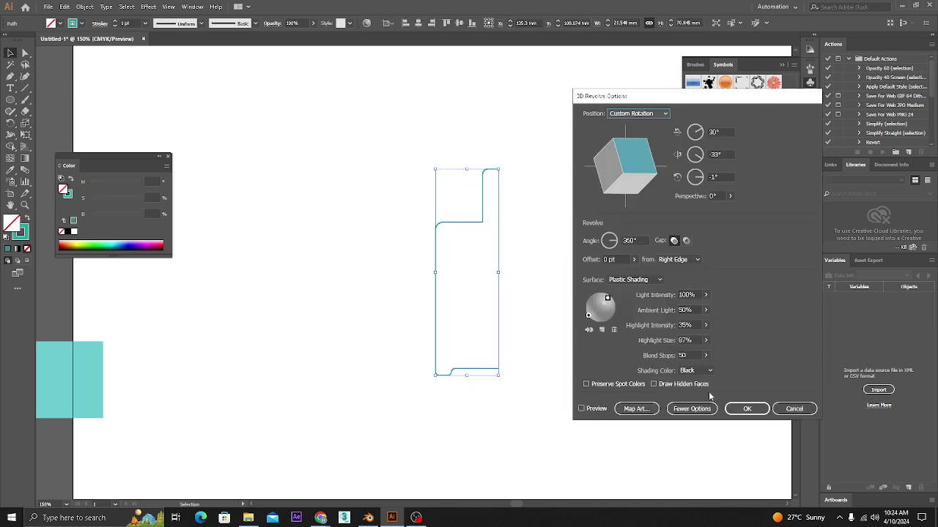
click(636, 409)
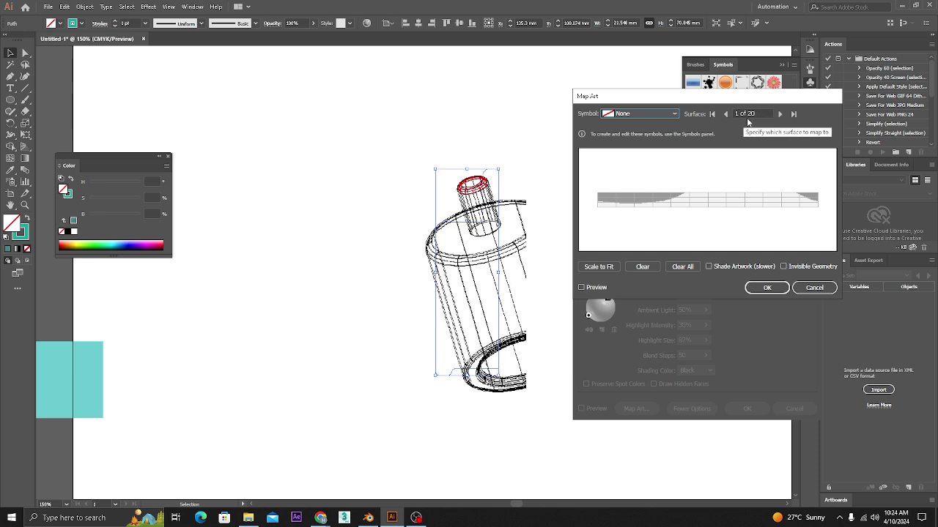
drag(771, 96, 814, 94)
click(823, 111)
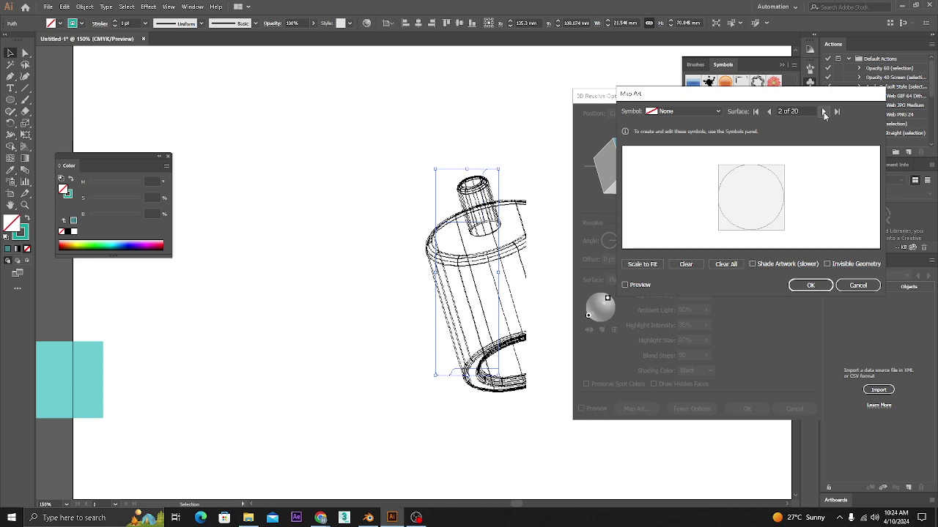
click(823, 111)
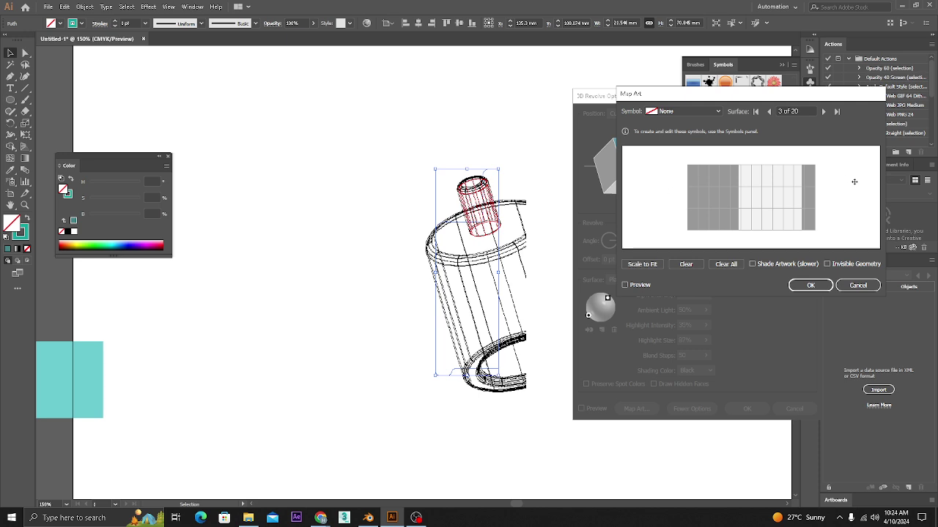
click(625, 284)
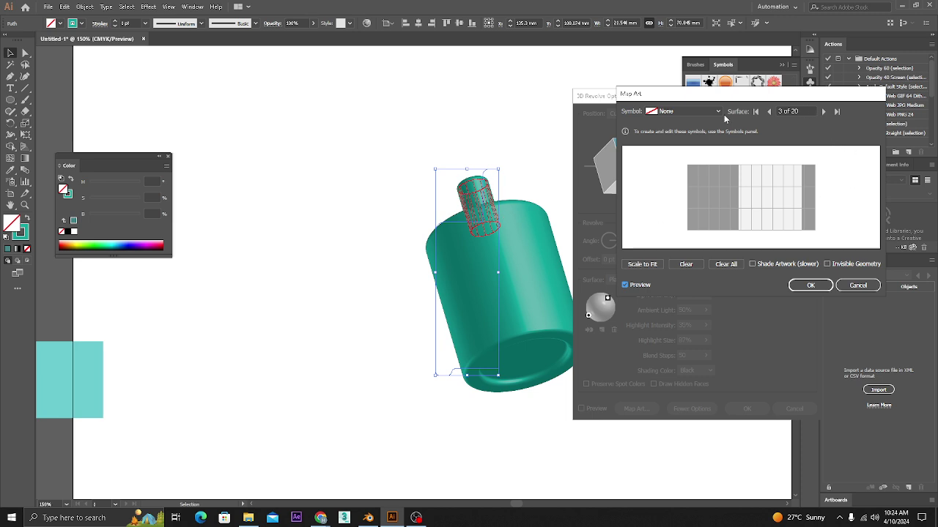
- Try mapping the Cap symbol onto surface 3 at the bottle neck, and clear it from that surface
click(694, 111)
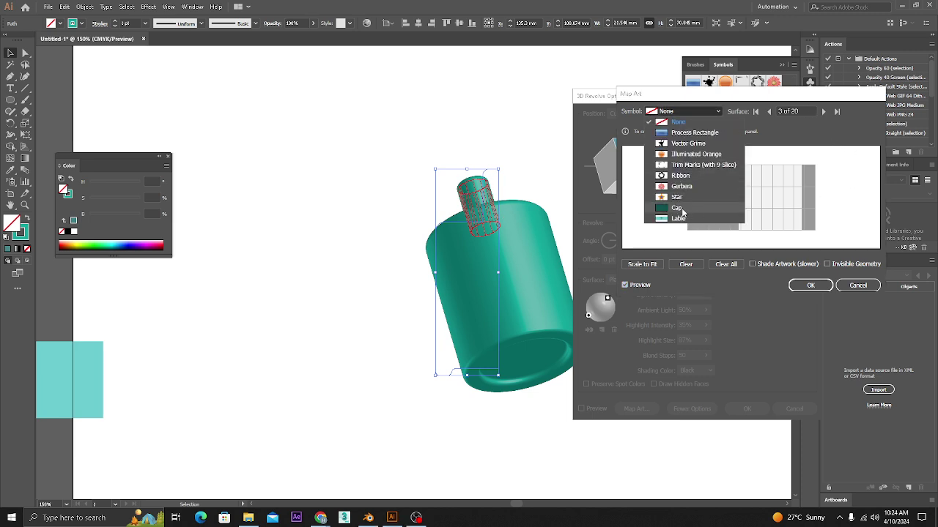
key(Escape)
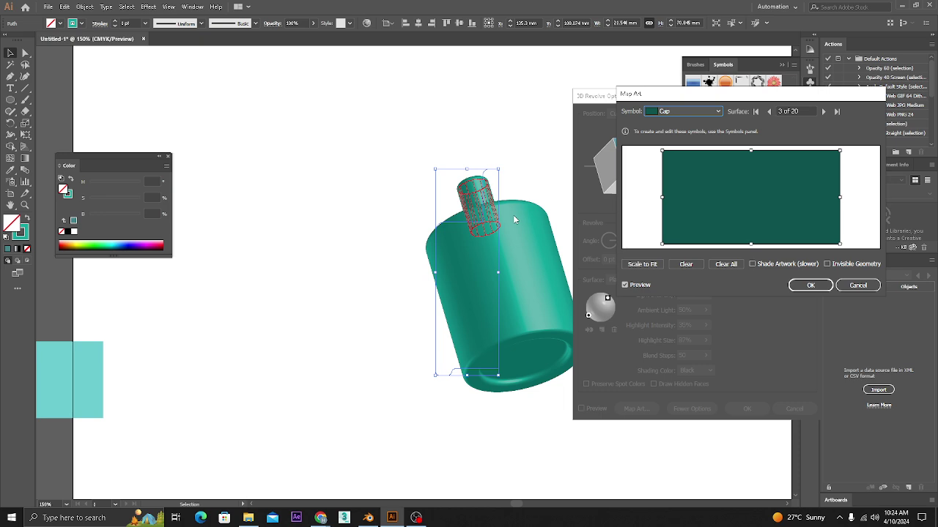
click(691, 266)
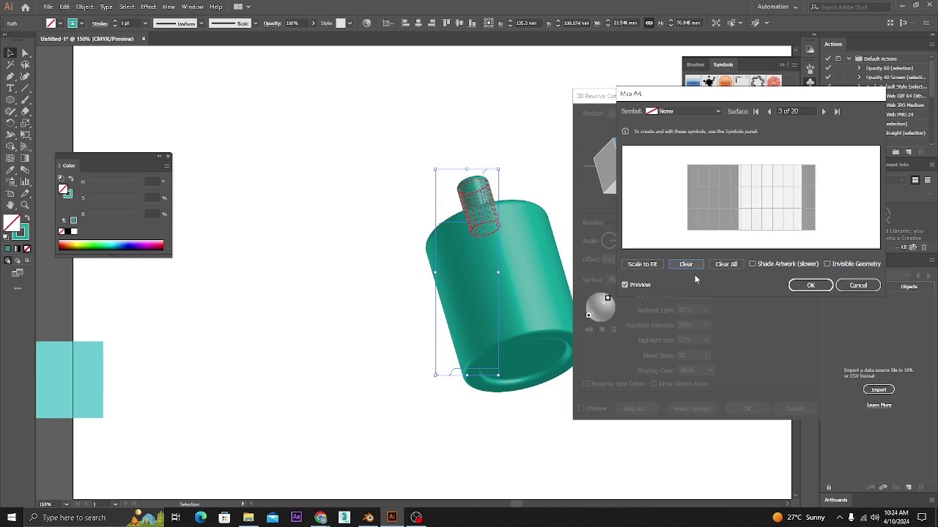
- Go to surface 18 of 20 on the bottle's neck and map the Cap symbol onto it
click(824, 112)
click(824, 112)
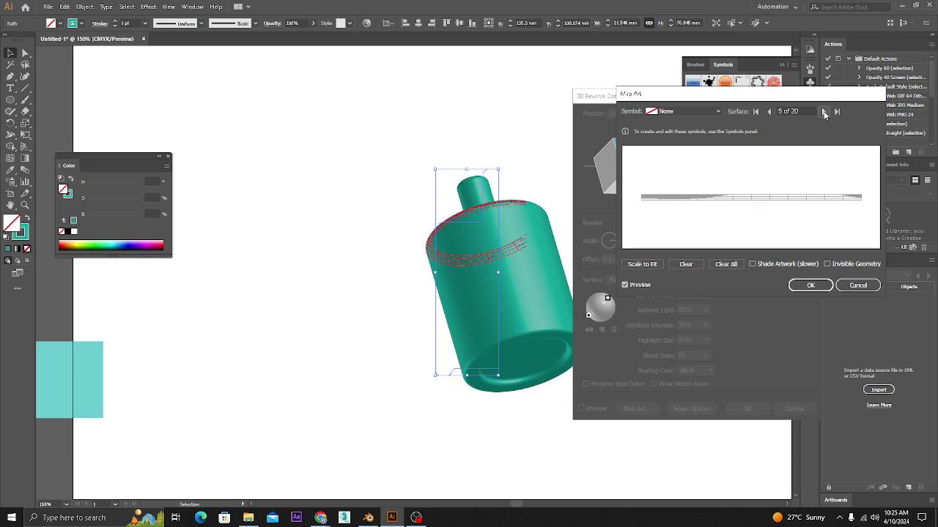
click(824, 112)
click(824, 112)
click(824, 112)
click(824, 112)
click(824, 112)
click(824, 112)
click(824, 112)
click(824, 112)
click(824, 112)
click(824, 112)
click(824, 112)
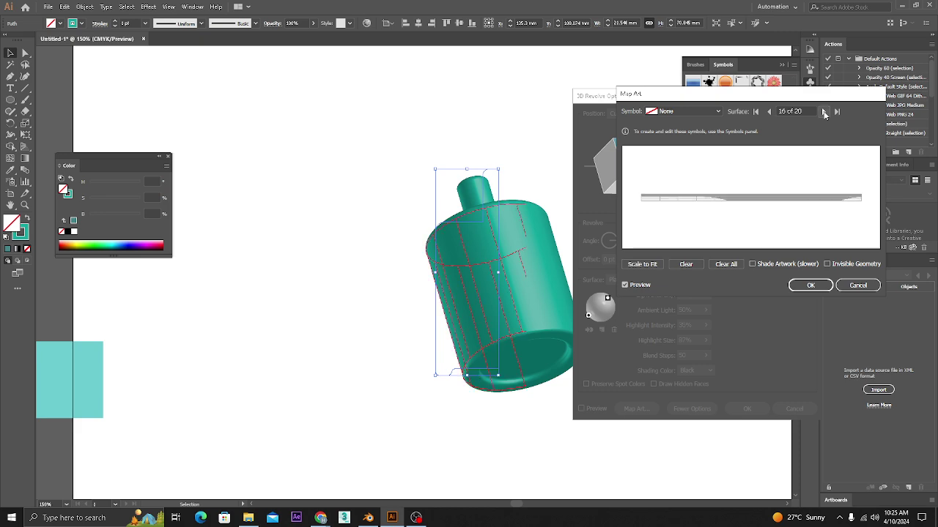
click(824, 112)
click(824, 112)
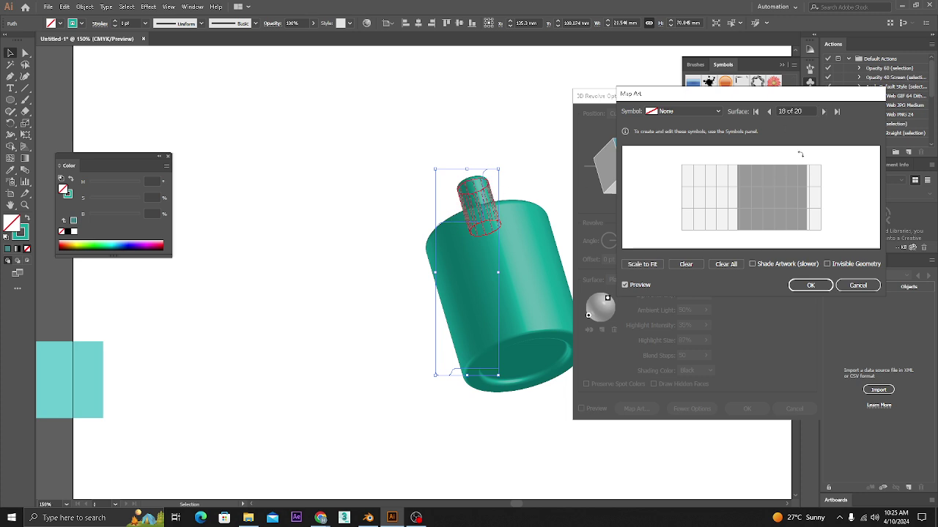
click(696, 111)
click(672, 216)
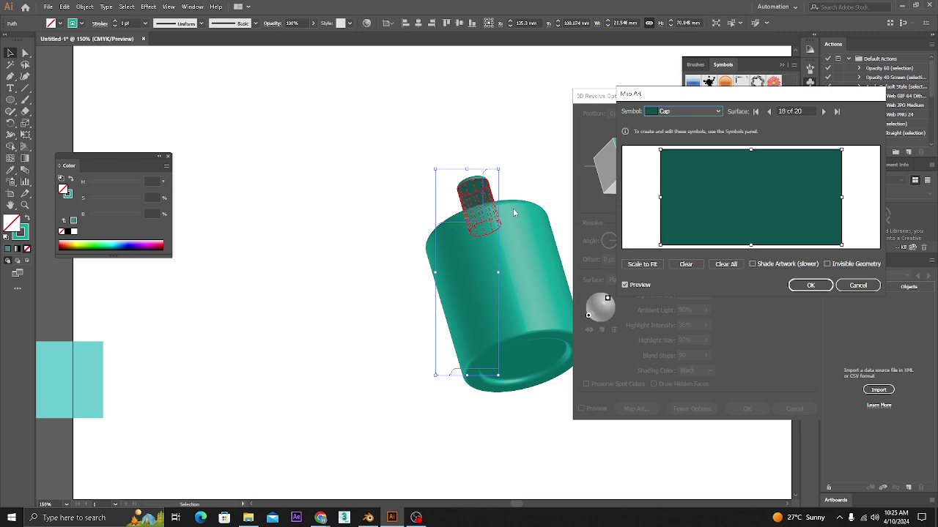
drag(747, 96, 722, 163)
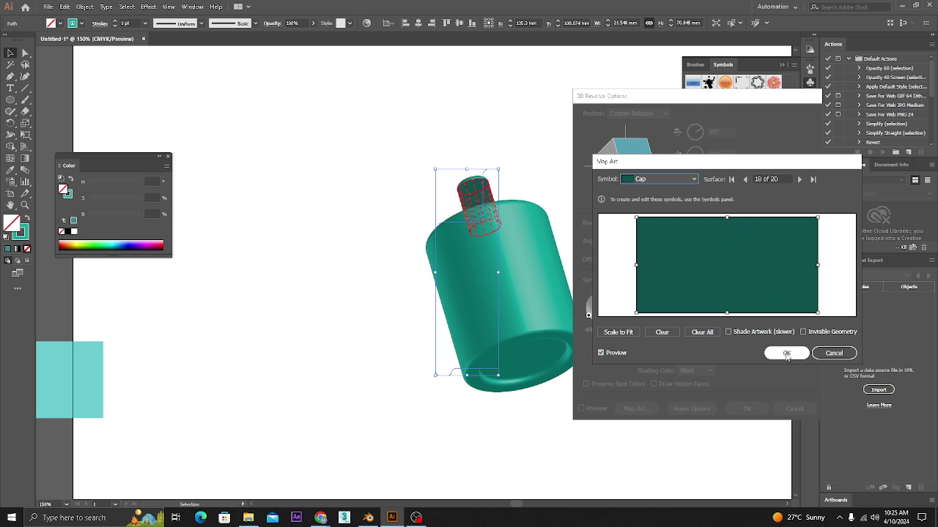
- Go to surface 19 of 20, the rounded rim at the top of the bottle's neck
click(744, 179)
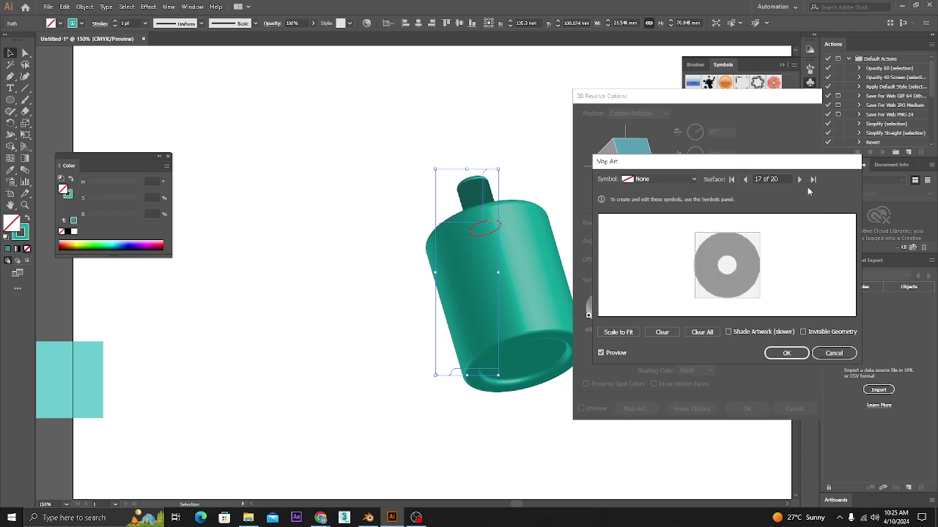
click(744, 180)
click(801, 180)
click(802, 179)
click(802, 179)
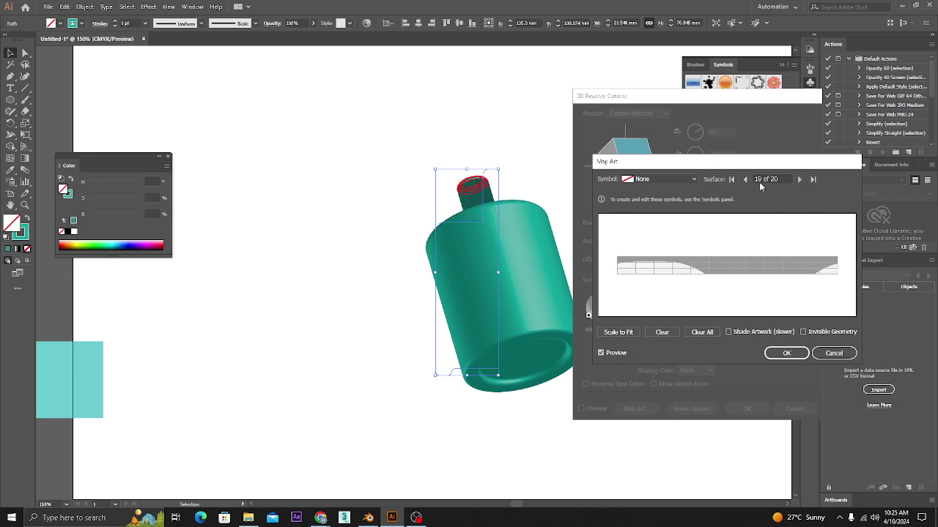
click(696, 182)
click(640, 272)
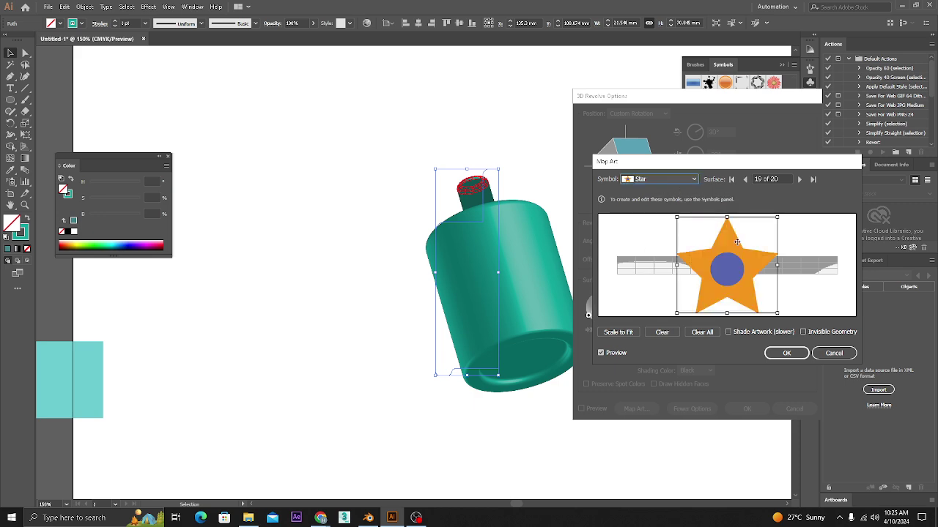
drag(731, 271, 723, 270)
click(662, 332)
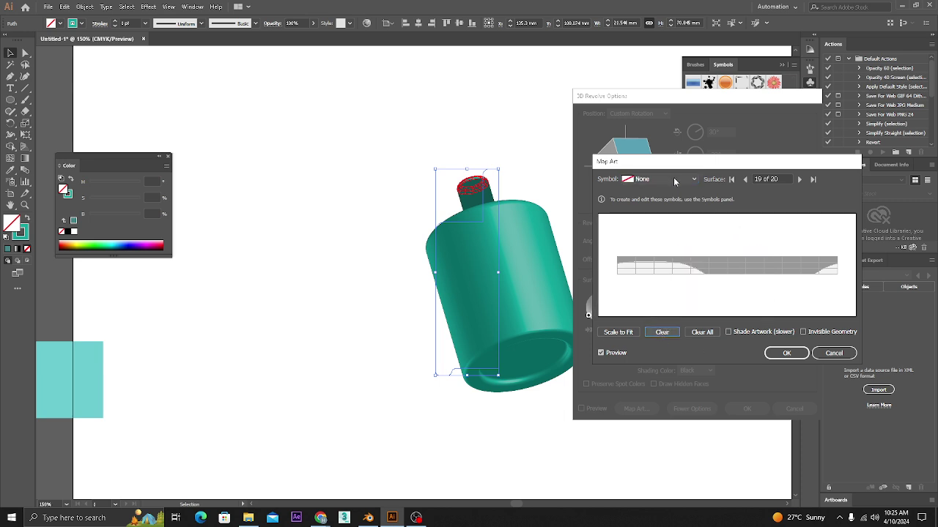
- Map the Cap symbol onto surface 19, apply the mapped art and 3D Revolve settings, and deselect the bottle
click(649, 179)
click(655, 277)
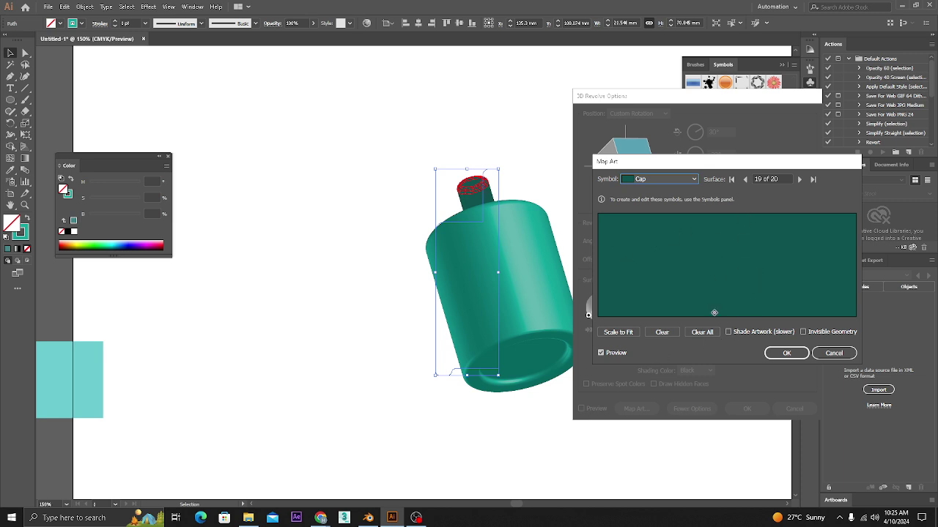
click(746, 179)
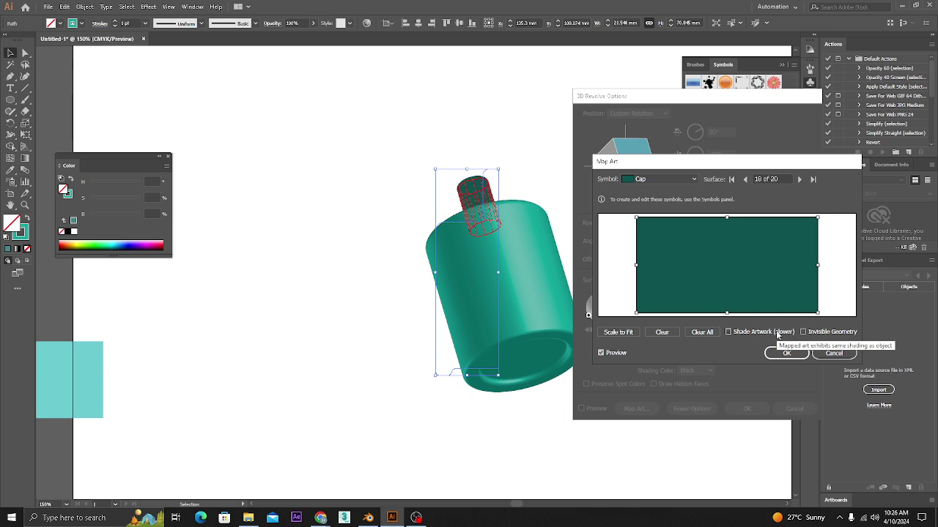
click(785, 354)
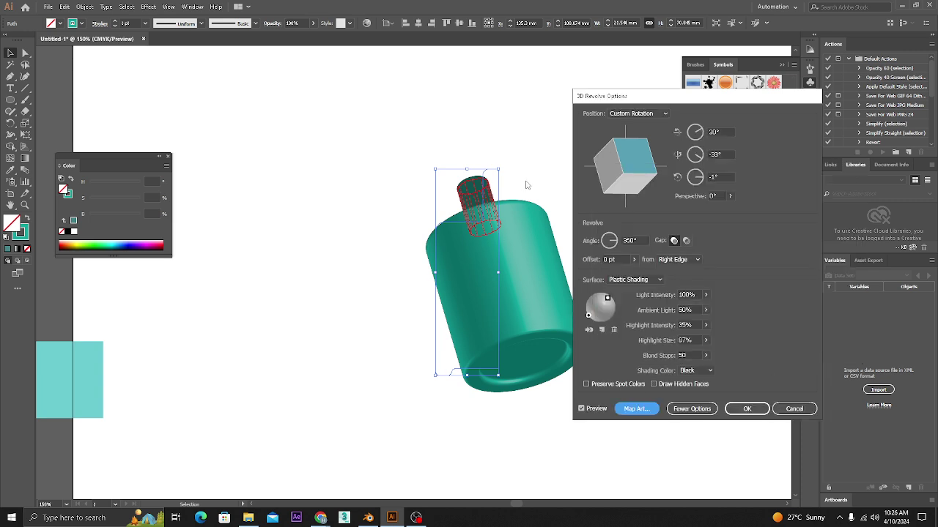
click(741, 407)
click(596, 328)
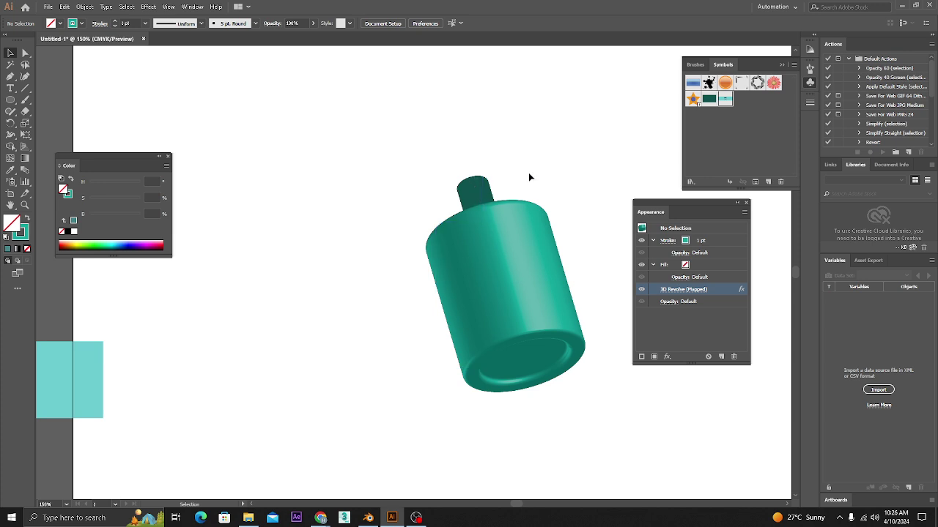
- Reopen Map Art for the bottle's 3D Revolve effect and turn on the preview
click(482, 199)
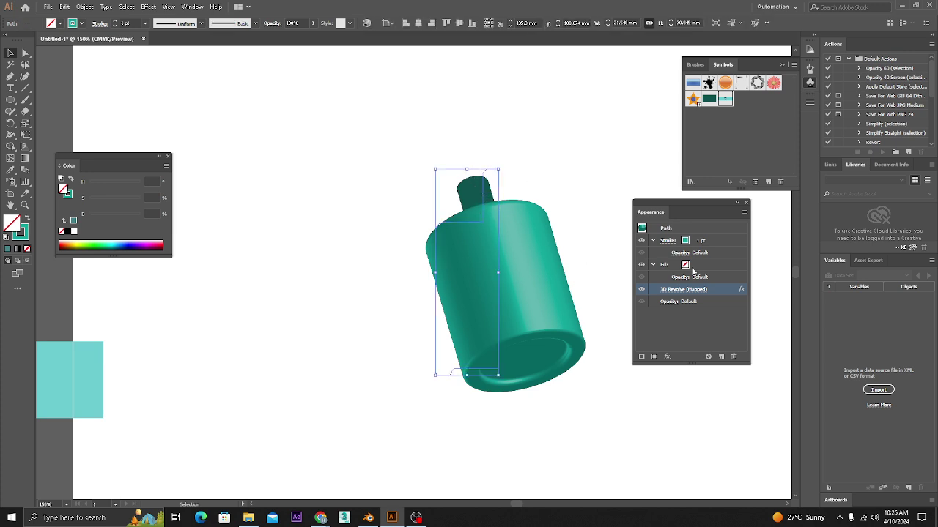
click(668, 294)
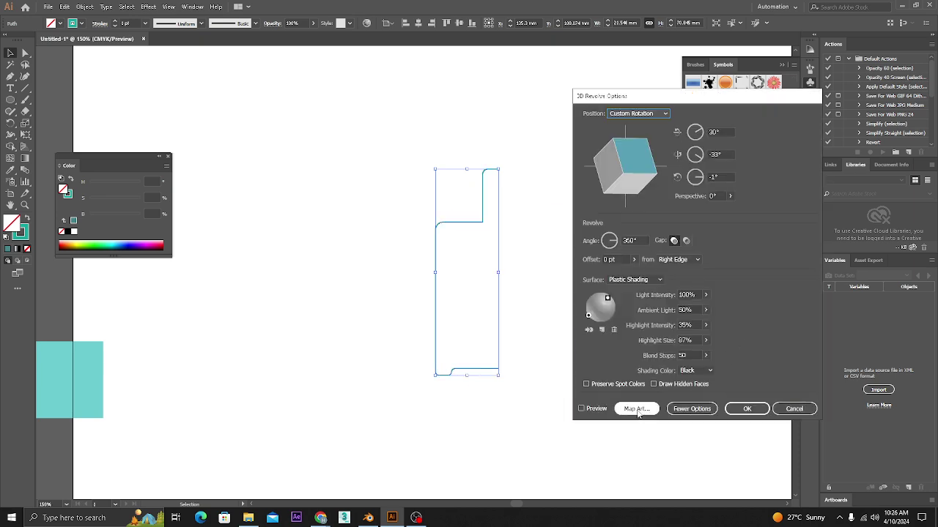
click(634, 409)
click(595, 287)
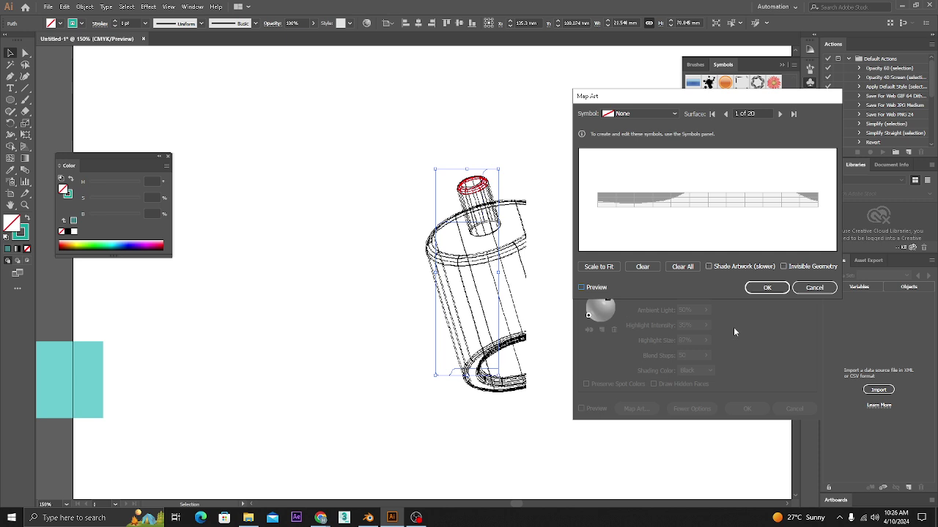
- Go to the Cap-mapped neck surfaces 18 and 19 and turn on Shade Artwork, comparing it off and on
click(781, 114)
click(781, 114)
click(781, 114)
click(781, 115)
click(780, 115)
click(781, 114)
click(781, 114)
click(780, 114)
click(781, 114)
click(781, 114)
click(780, 114)
click(781, 114)
click(781, 115)
click(781, 115)
click(780, 114)
click(781, 114)
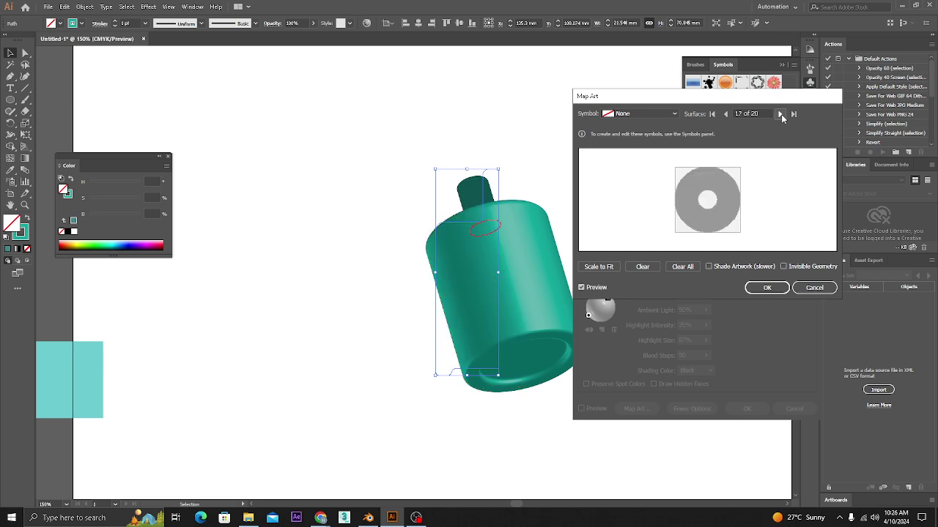
click(781, 115)
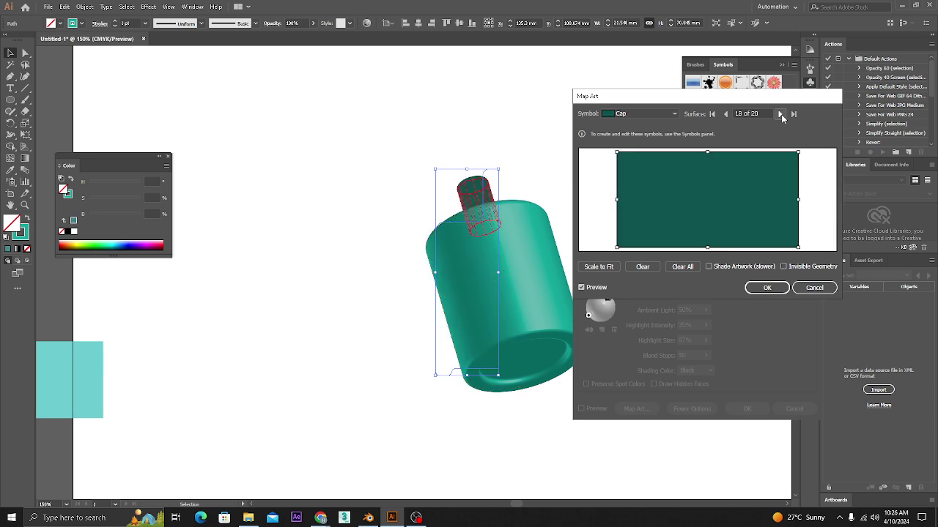
click(718, 268)
click(780, 114)
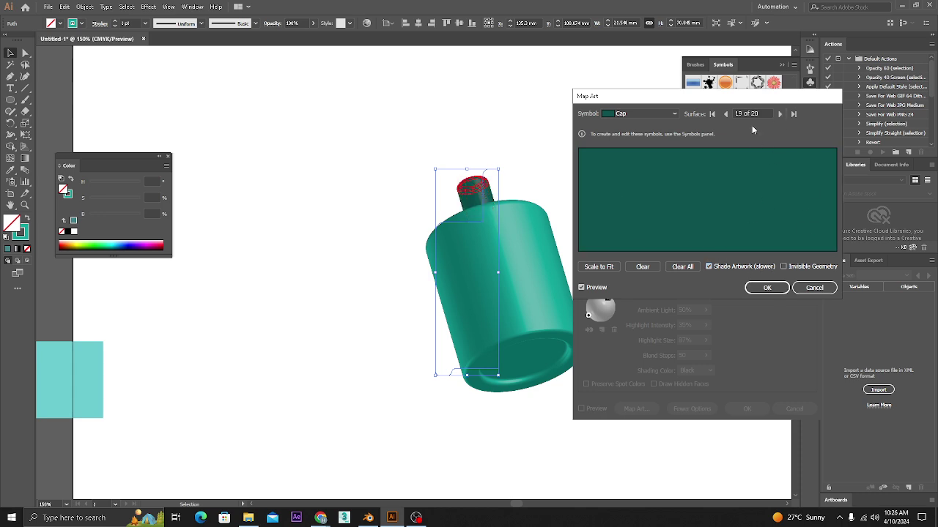
click(742, 271)
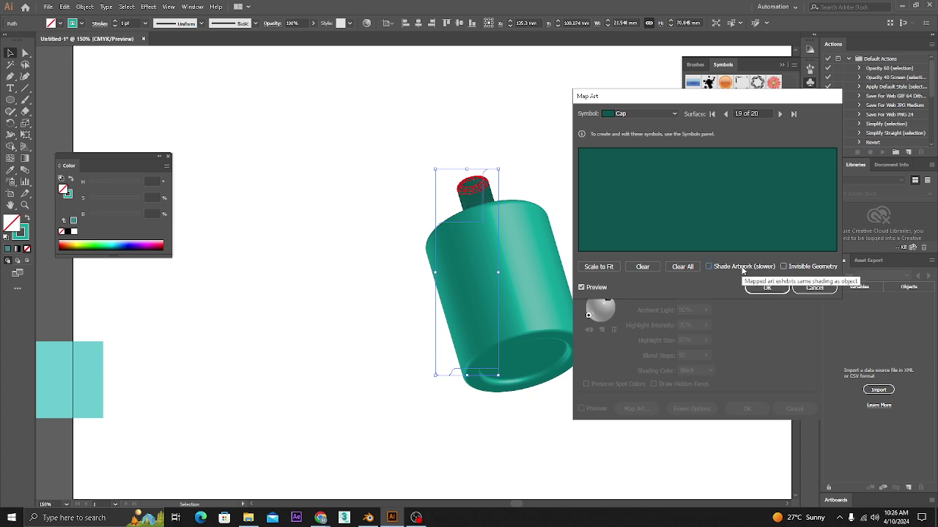
click(742, 270)
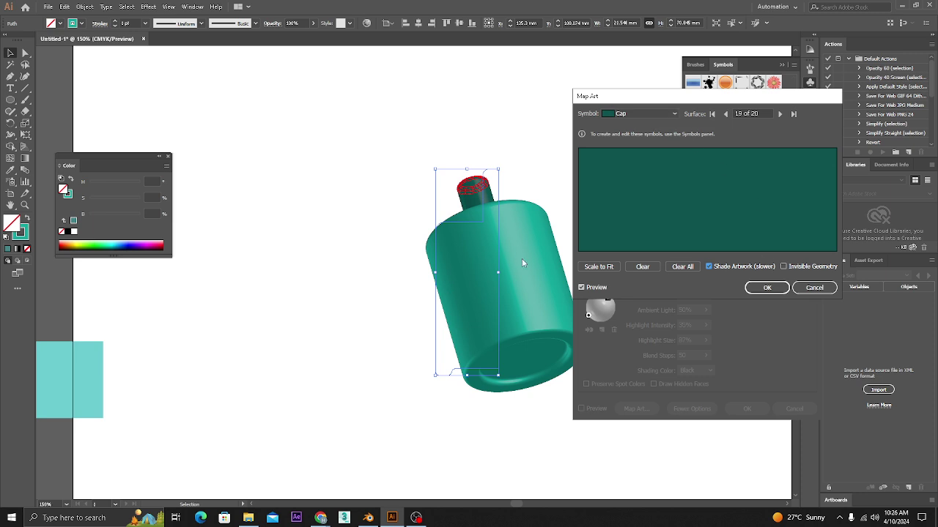
- Go back to surface 15 of 20 on the bottle's body and map the Lable symbol onto it
click(726, 113)
click(726, 113)
click(726, 113)
click(726, 113)
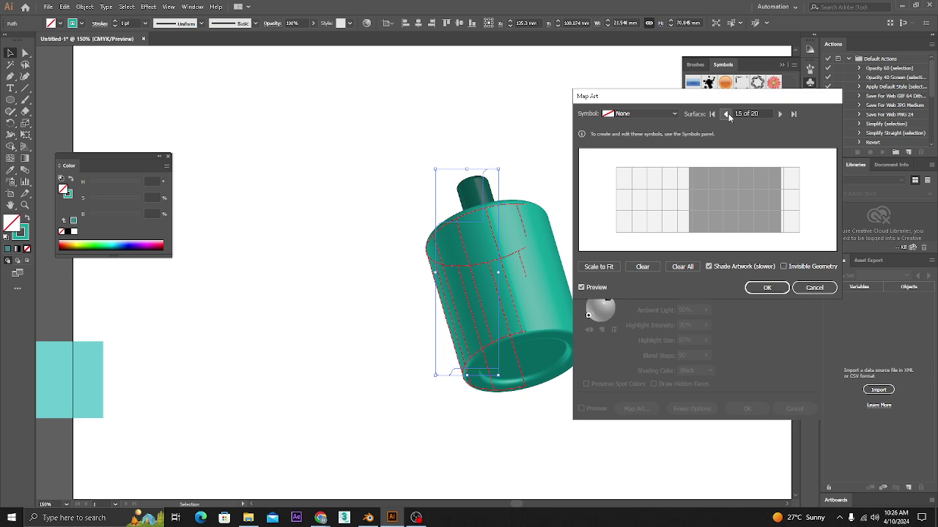
click(641, 113)
key(Escape)
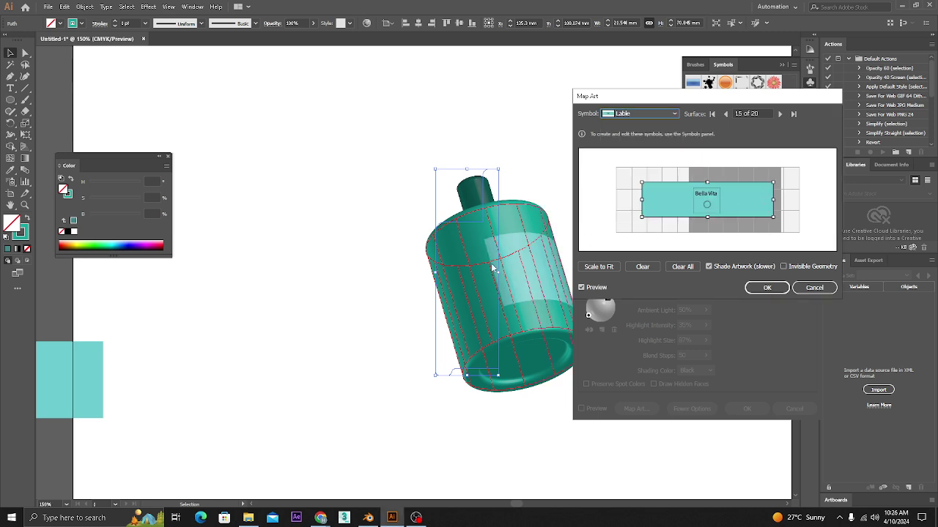
- Enlarge the label on surface 15 and position it so "Bella Vita" is centred on the bottle's visible front
drag(728, 202, 641, 206)
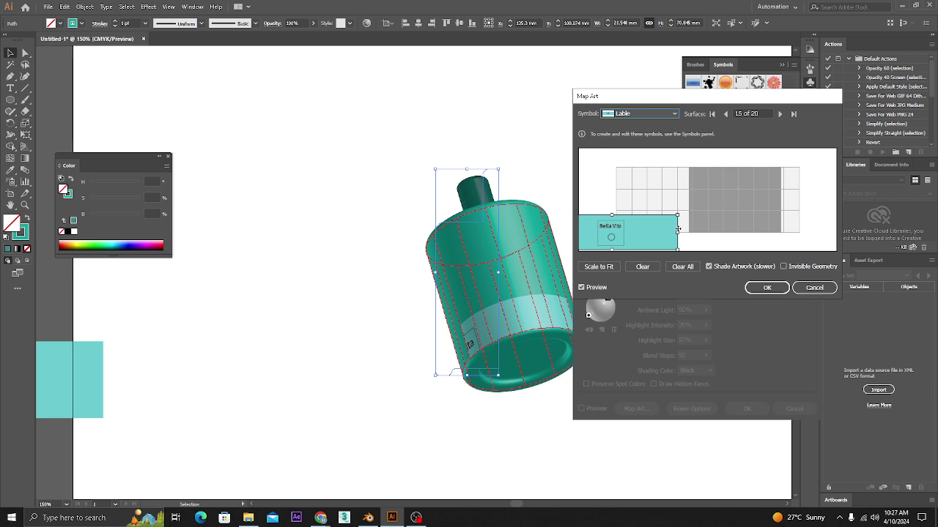
drag(669, 239, 782, 238)
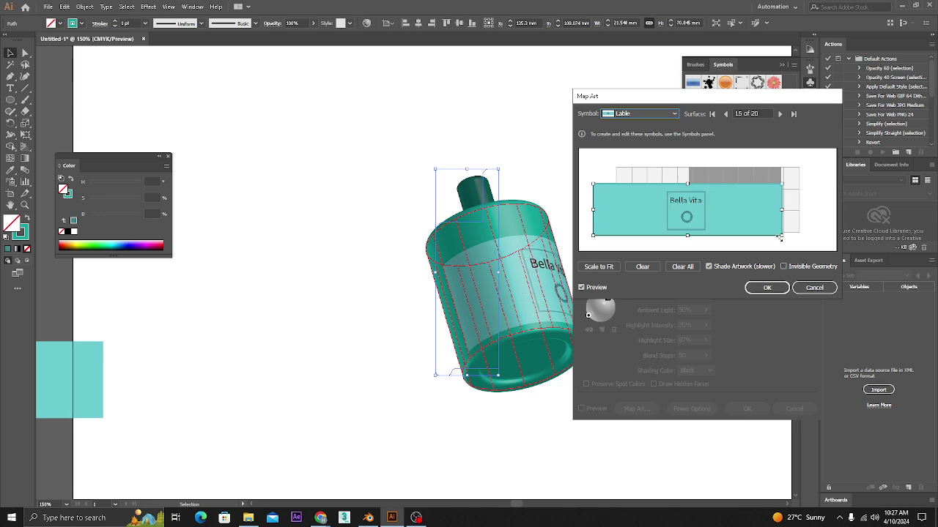
mouse_move(727, 208)
mouse_down()
mouse_move(703, 205)
mouse_move(714, 199)
mouse_up()
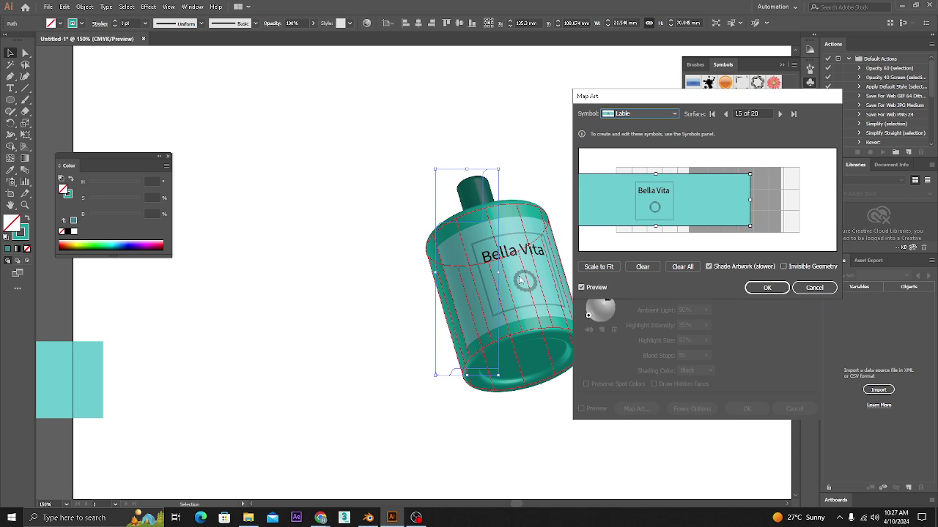
- Compare the label with Shade Artwork off and on, keep it on, and apply the mapping and 3D Revolve settings
click(719, 268)
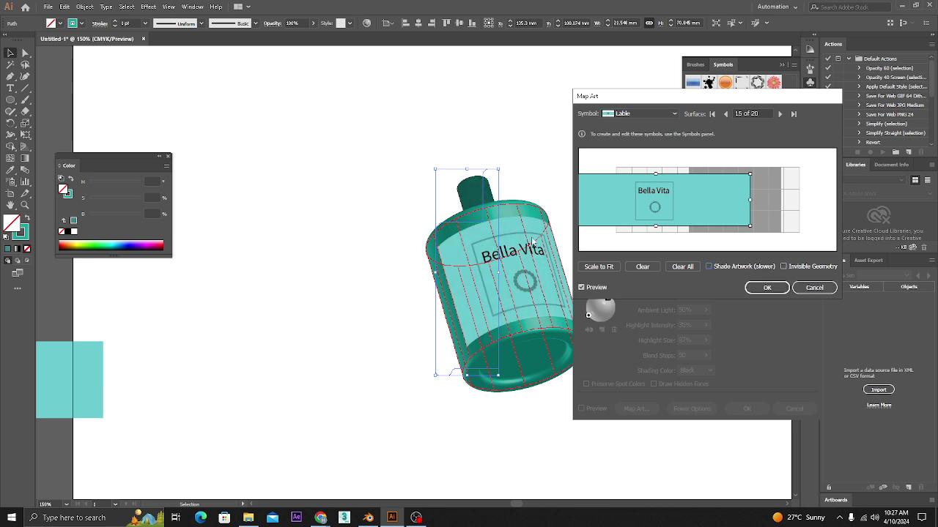
click(709, 268)
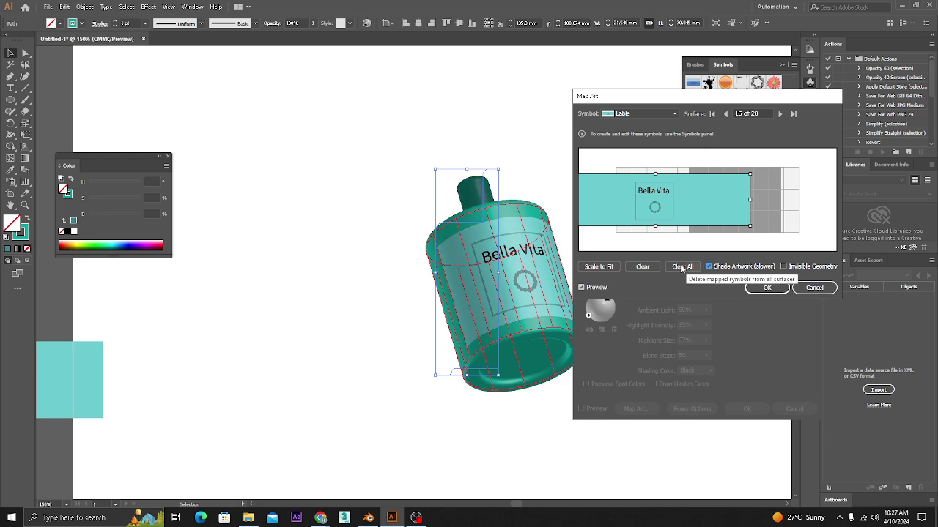
click(767, 288)
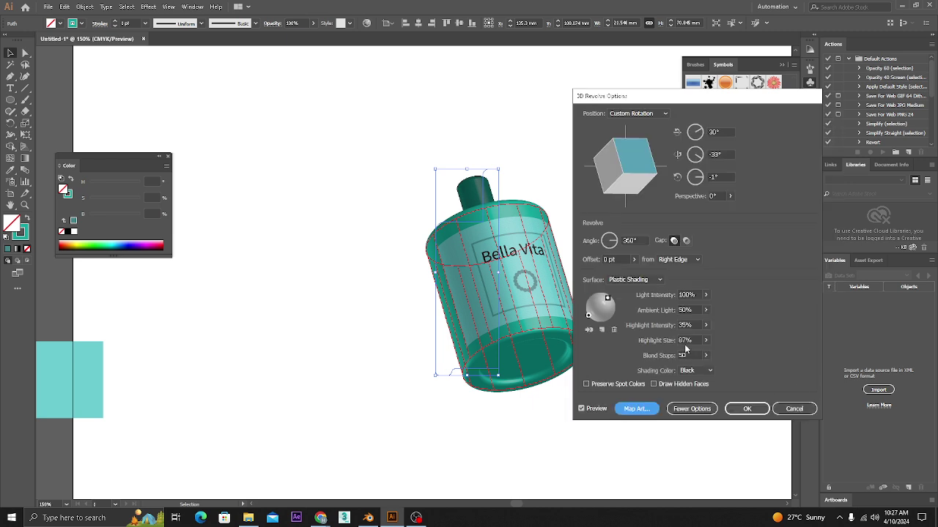
click(746, 409)
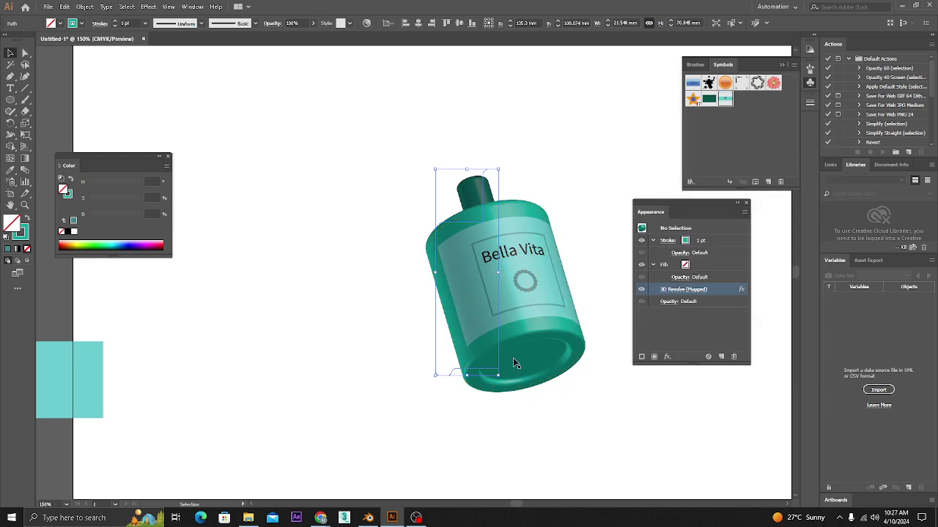
key(ctrl+shift+a)
- Place a copy of the labelled bottle above and right of the original and open the copy's 3D Revolve options
drag(539, 287, 557, 215)
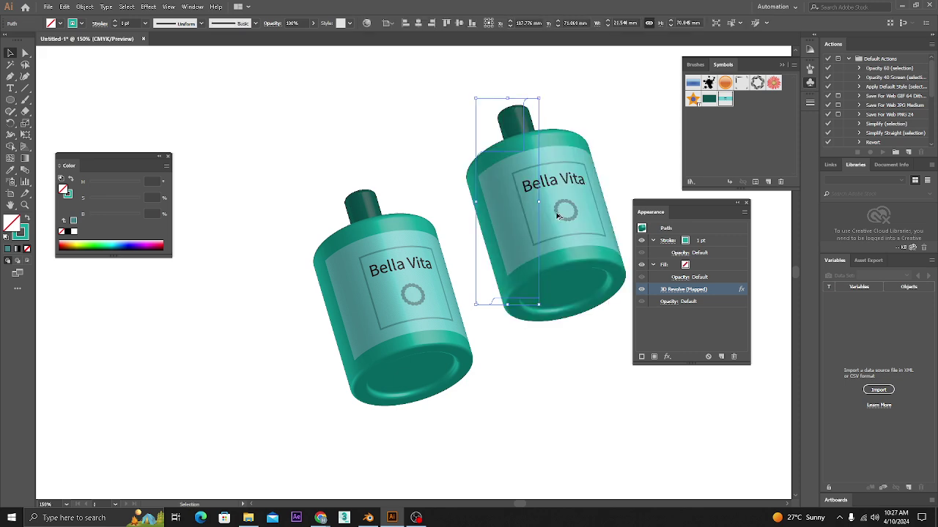
click(675, 291)
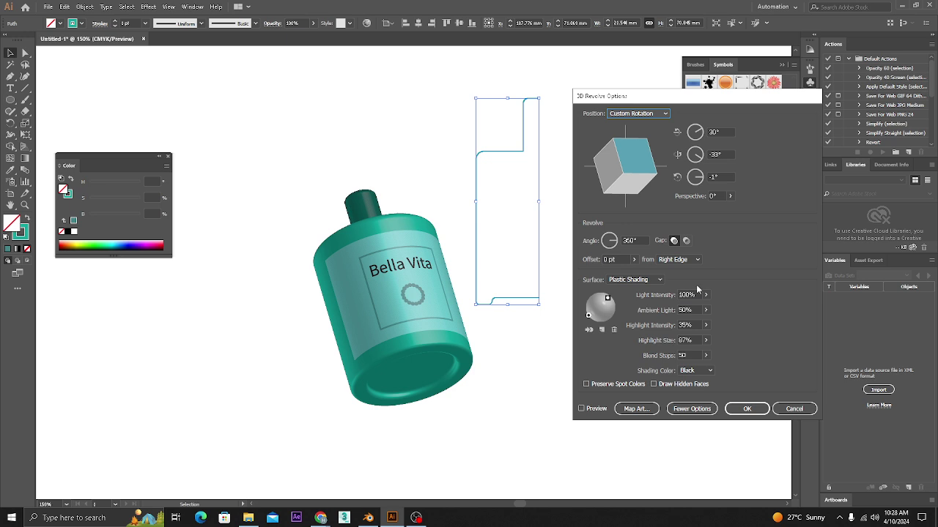
drag(696, 92, 826, 107)
- Turn on the preview and rotate the bottle copy to 0°, -31° and 0° about the X, Y and Z axes
drag(765, 179, 743, 189)
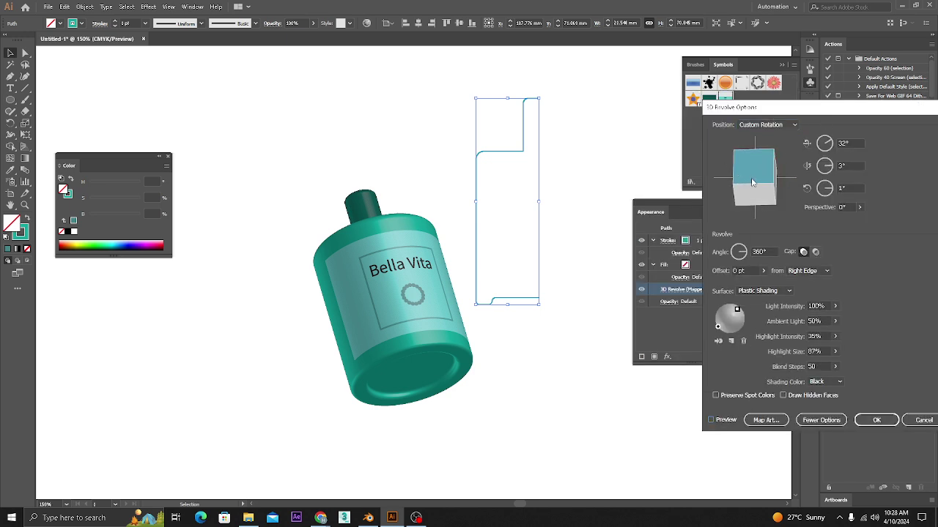
click(710, 419)
mouse_move(751, 182)
mouse_down()
mouse_move(757, 170)
mouse_move(773, 192)
mouse_move(759, 157)
mouse_move(740, 157)
mouse_up()
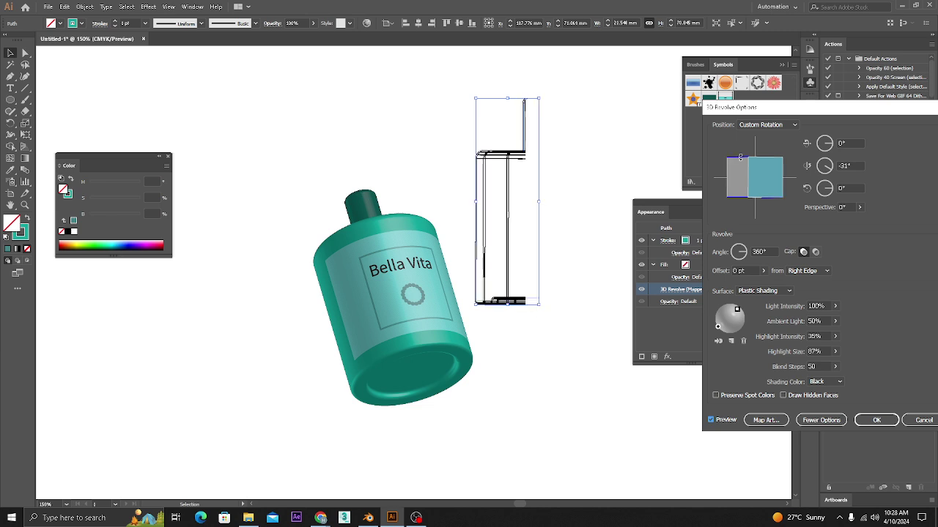
- Set the bottle copy's 3D Revolve perspective to 95°
click(860, 207)
drag(827, 222, 835, 222)
drag(837, 221, 844, 222)
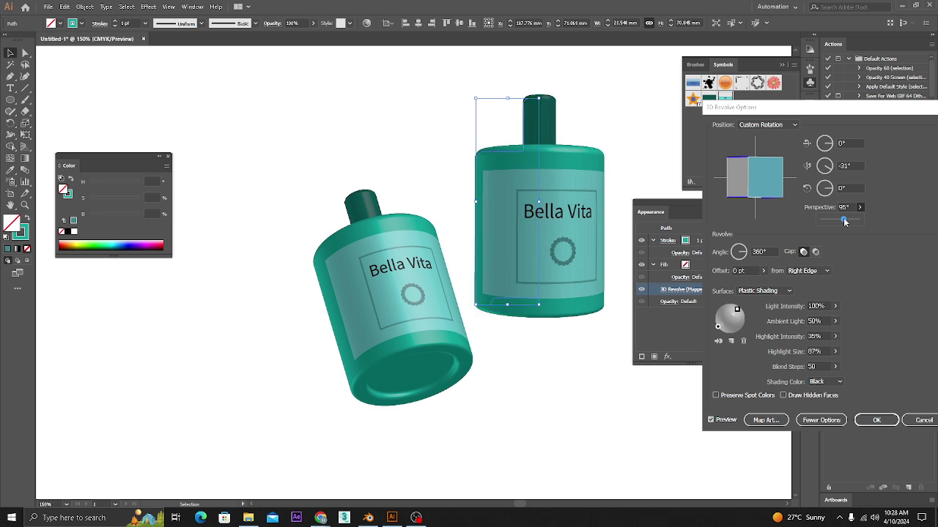
- Apply the 3D Revolve settings to the bottle copy, close the Appearance panel and deselect the bottle
click(876, 420)
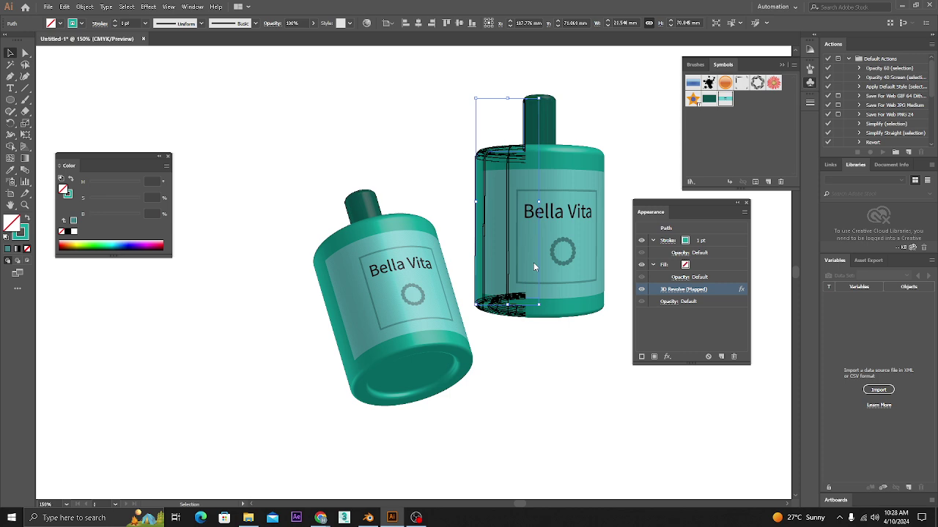
click(746, 205)
click(594, 318)
scroll(594, 318, down, 3)
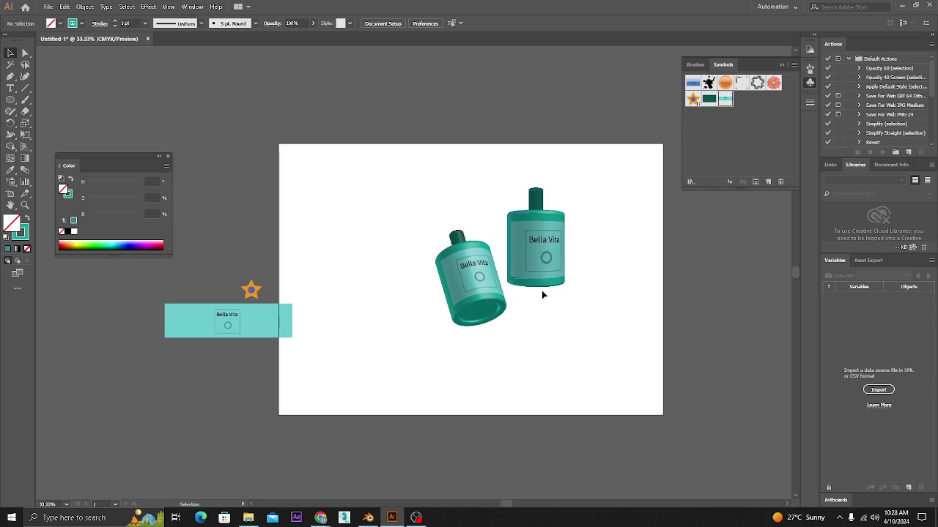
scroll(546, 293, up, 2)
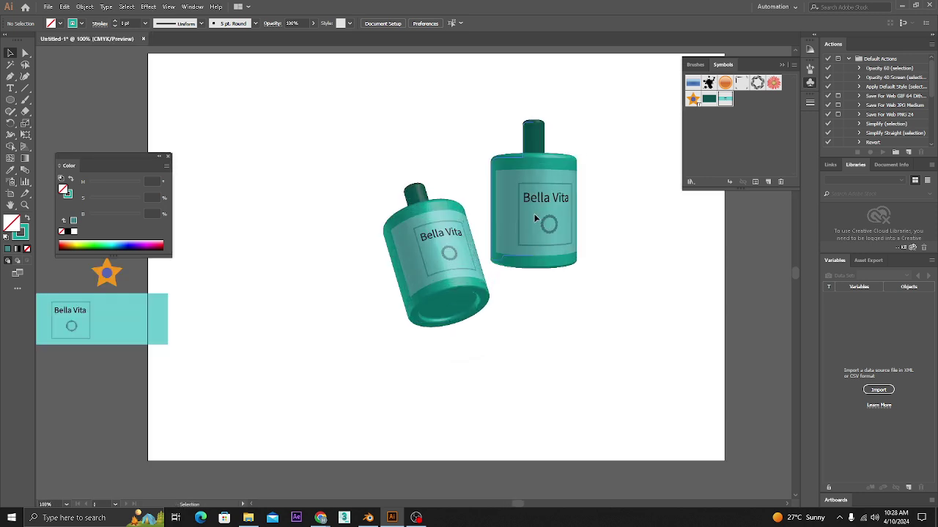
- Arrange the bottles diagonally, with the upright one below and right of the tilted one, and shift both about 2 mm left and 7 mm up
drag(531, 269, 517, 354)
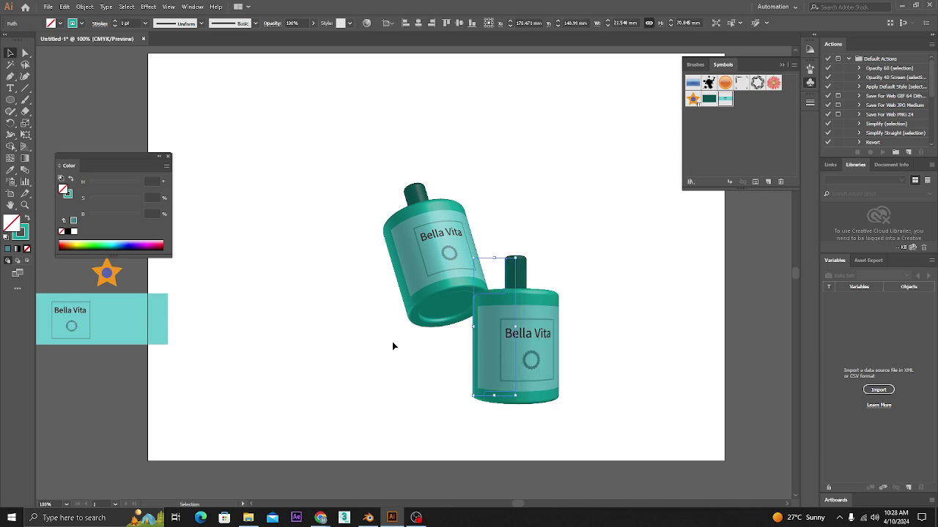
drag(424, 258, 409, 240)
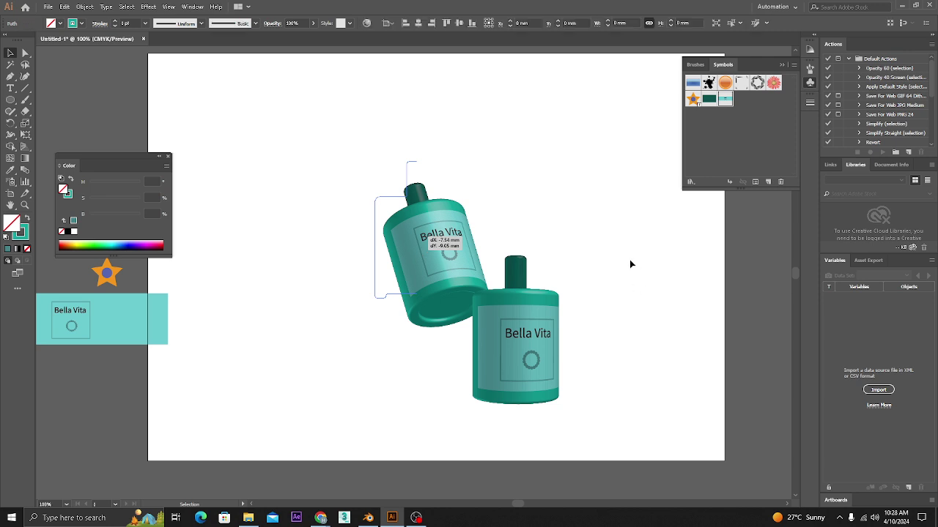
drag(611, 403, 372, 169)
drag(430, 245, 423, 224)
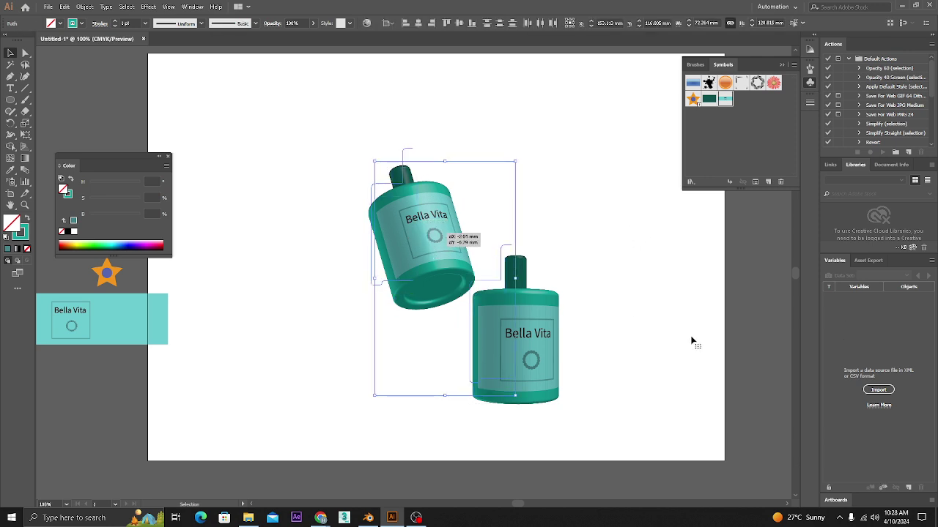
click(637, 333)
scroll(621, 324, down, 1)
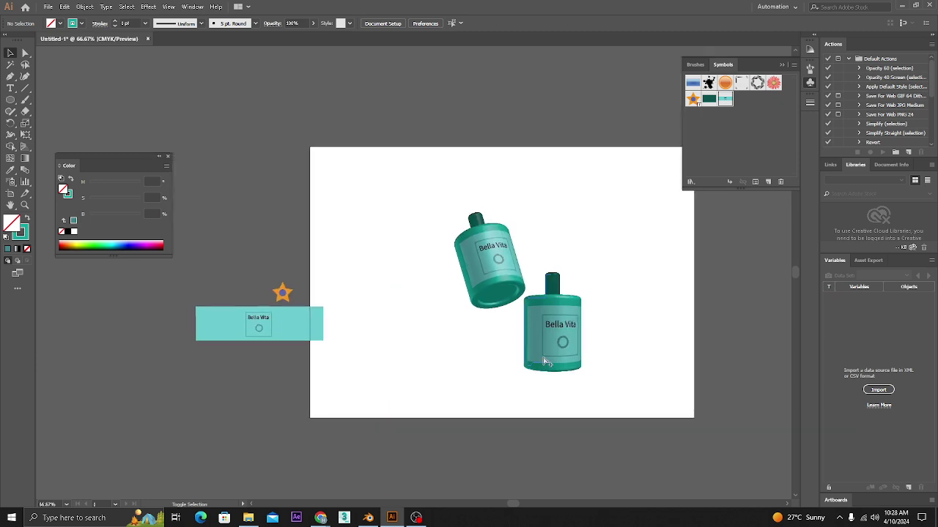
scroll(538, 333, up, 1)
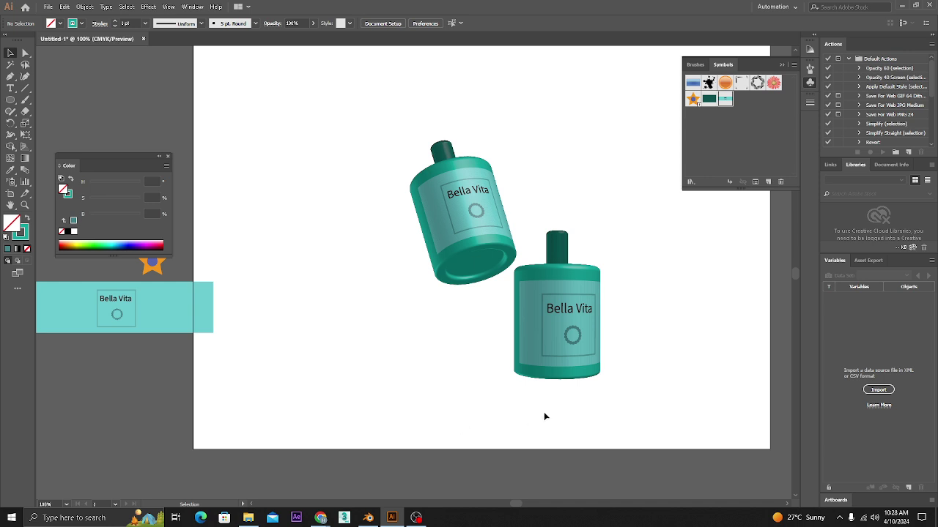
- Delete the leftover flat "Bella Vita" label artwork and the orange star beside the artboard
drag(151, 303, 293, 341)
click(286, 403)
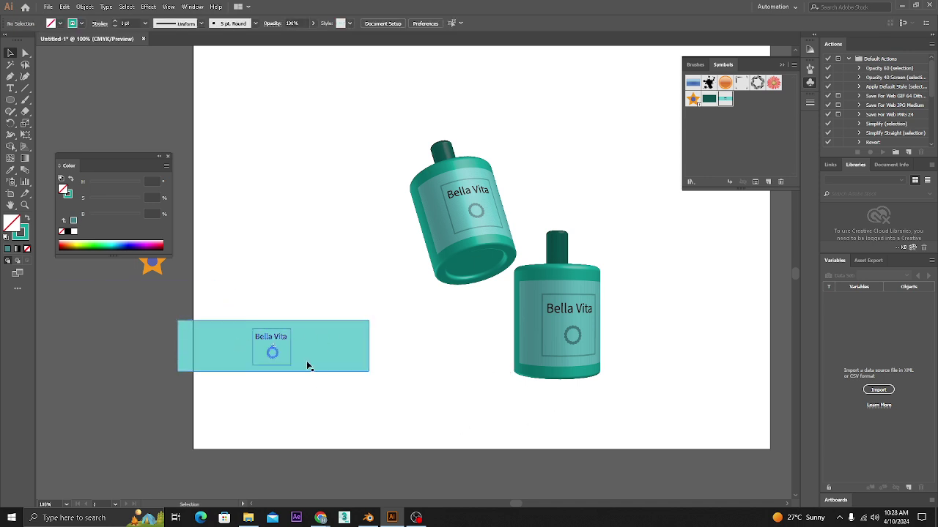
click(306, 361)
key(Delete)
drag(151, 262, 163, 274)
drag(197, 307, 285, 327)
key(Delete)
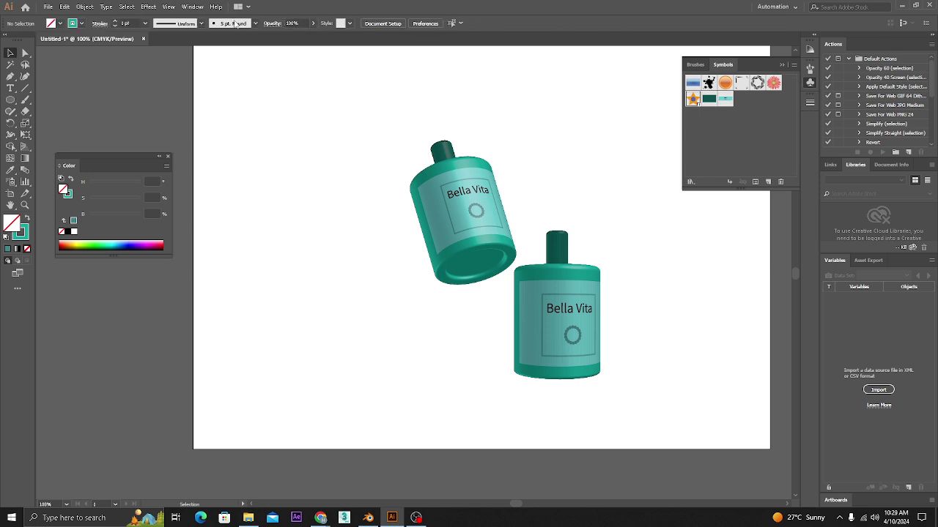
click(161, 7)
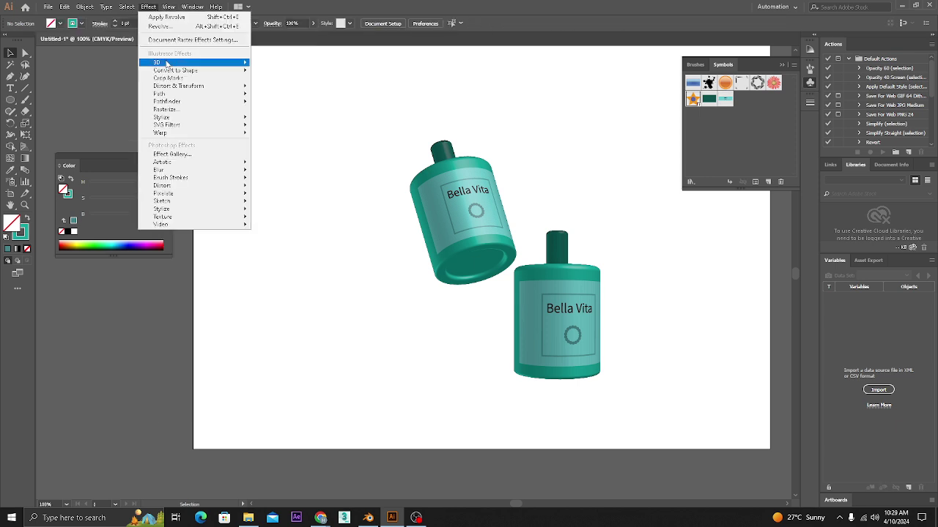
mouse_move(167, 64)
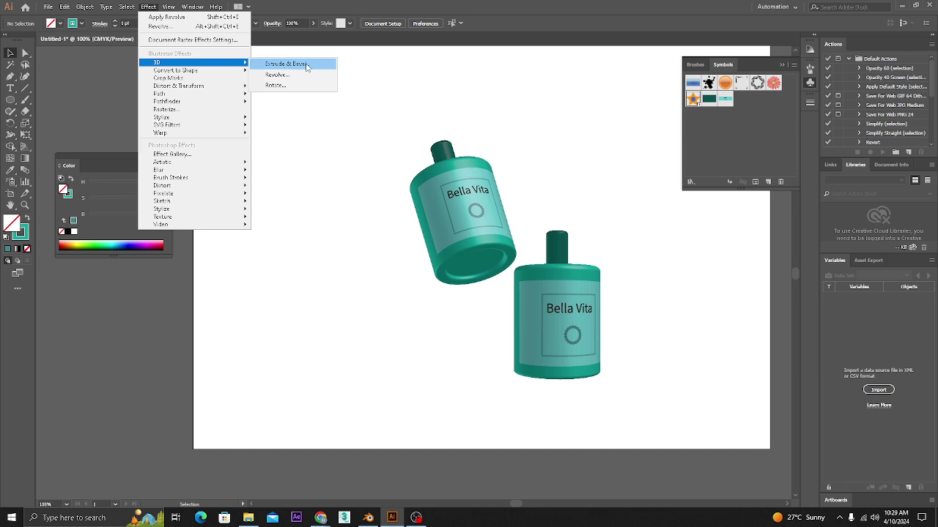
click(538, 256)
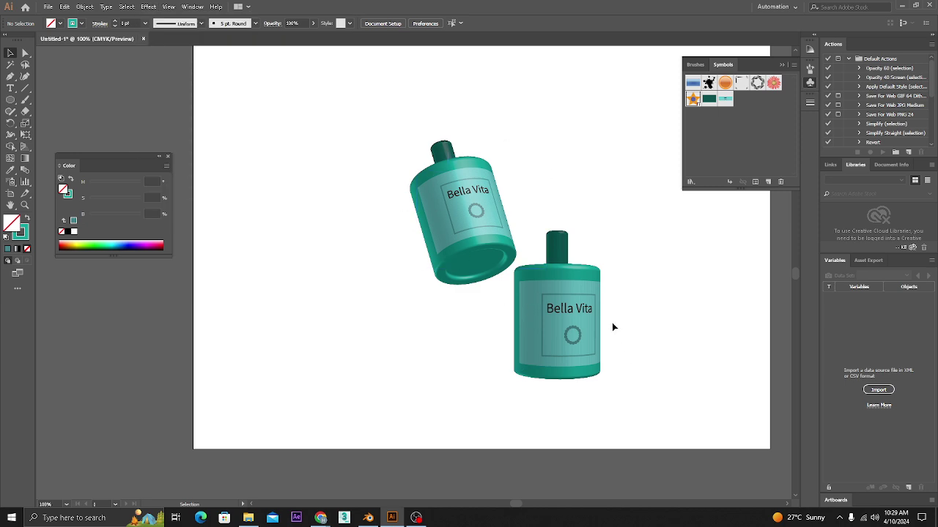
scroll(554, 287, up, 2)
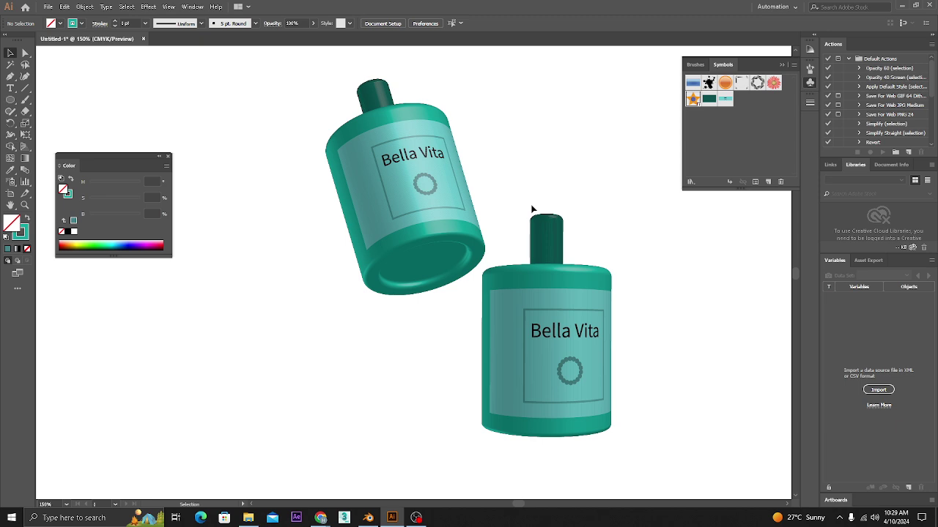
click(148, 7)
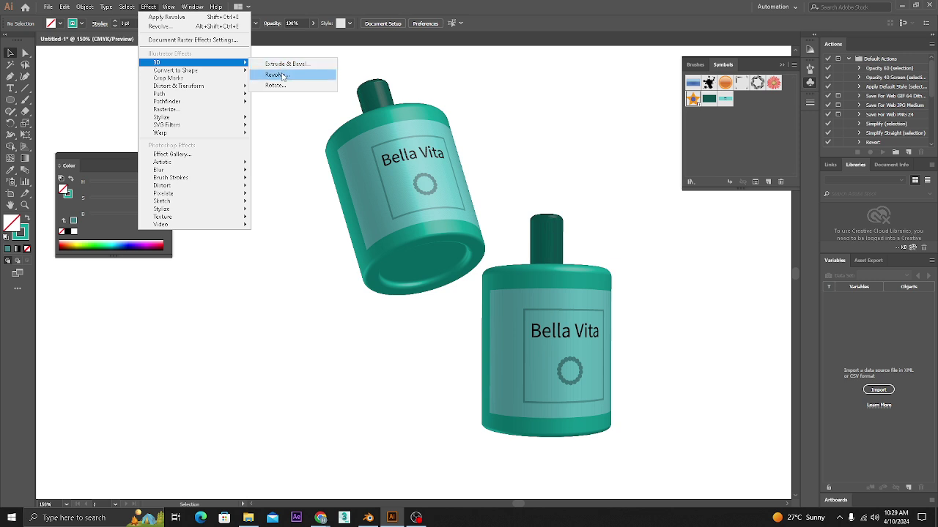
click(193, 152)
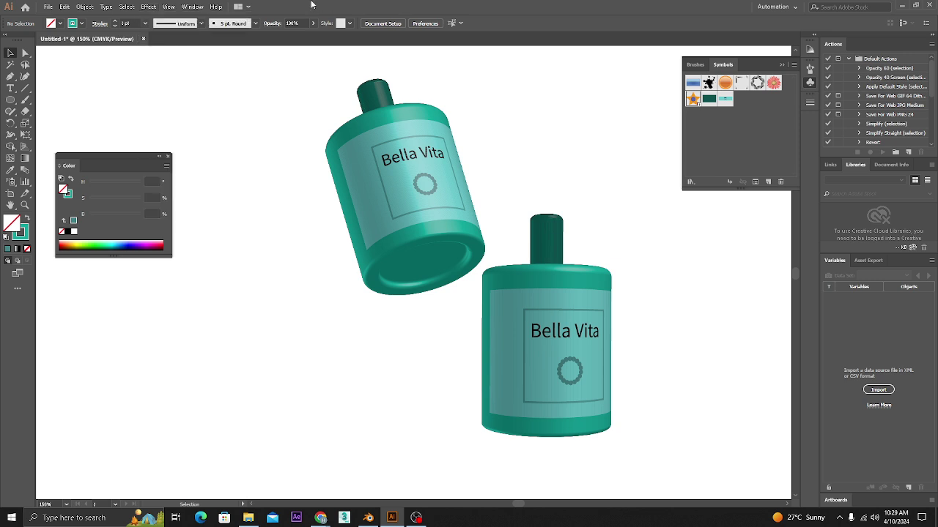
- Fit the whole artboard in view to review both bottles
click(11, 53)
key(ctrl+0)
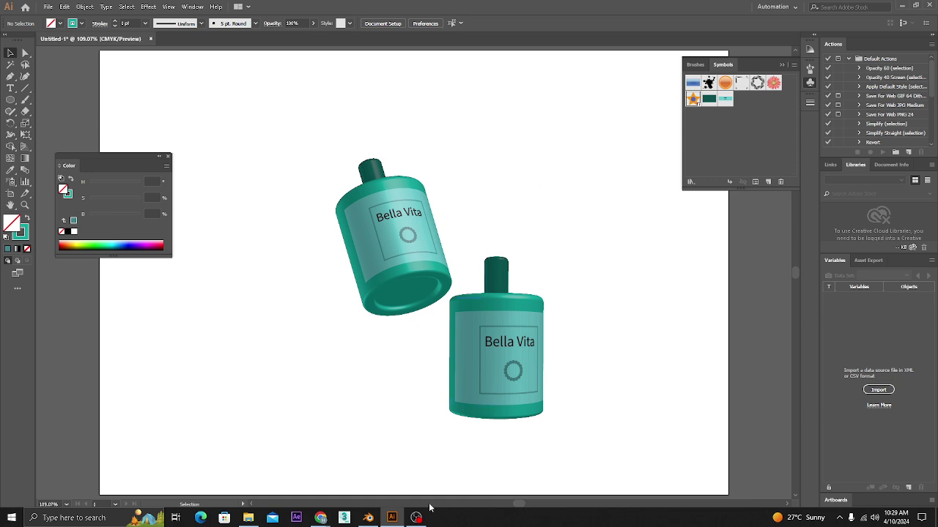